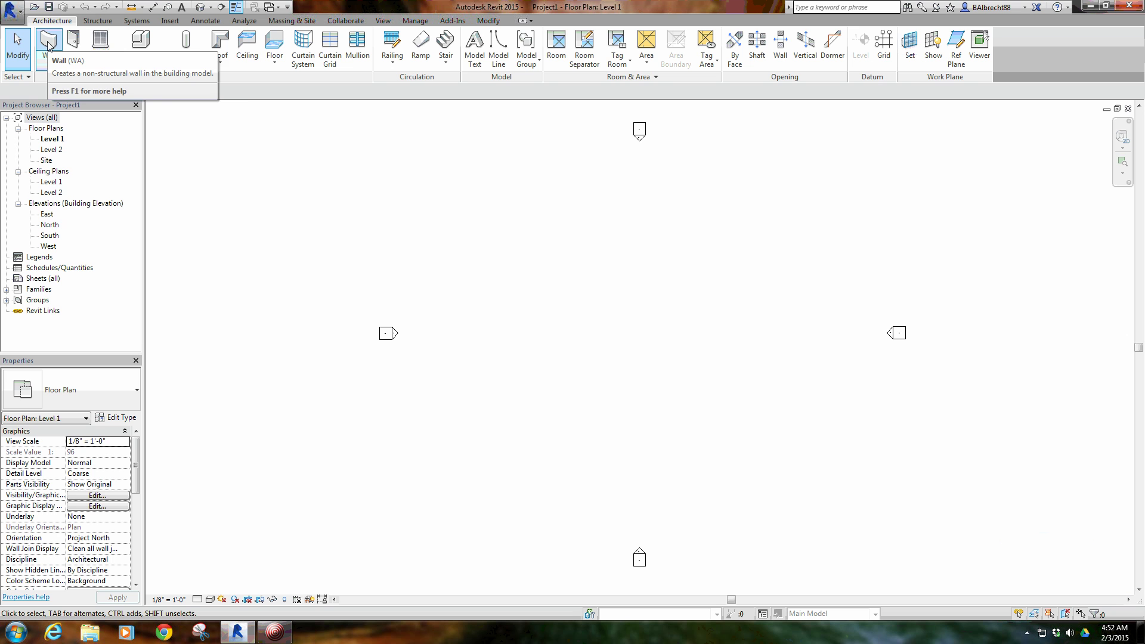
Start a new wall using the Basic Wall type Generic - 8"
left_click(49, 45)
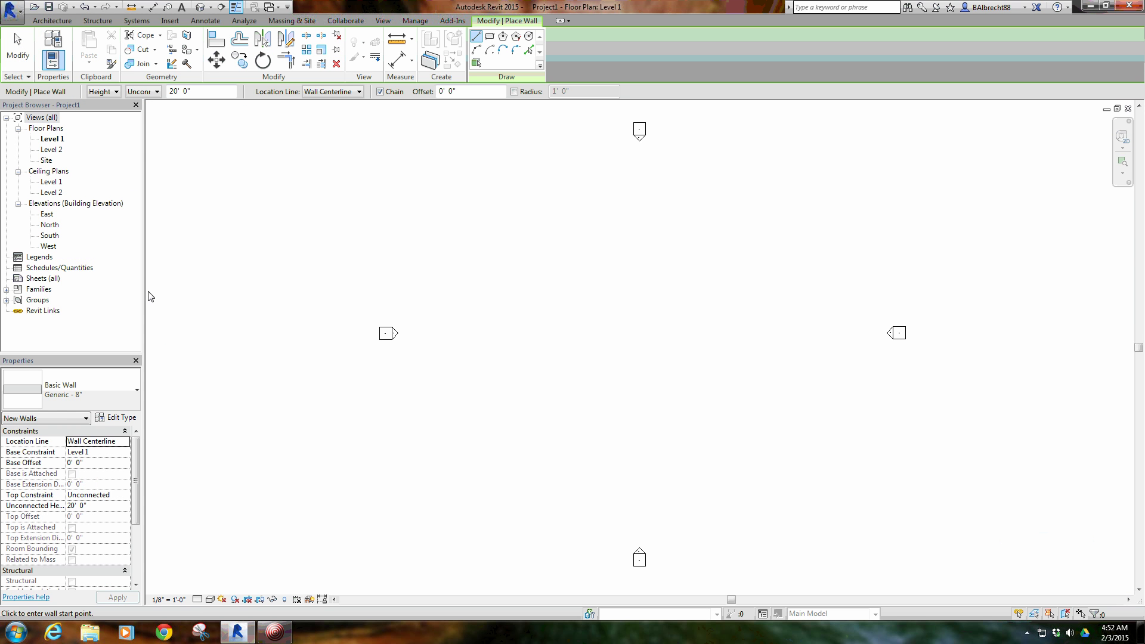
left_click(122, 387)
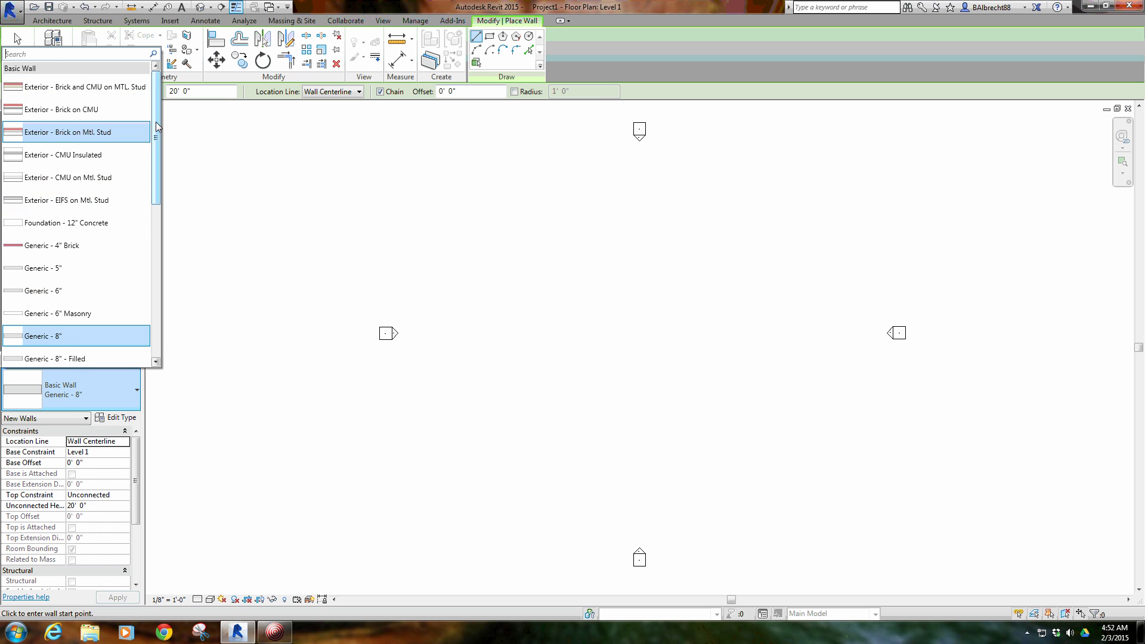
left_click_drag(156, 122, 155, 226)
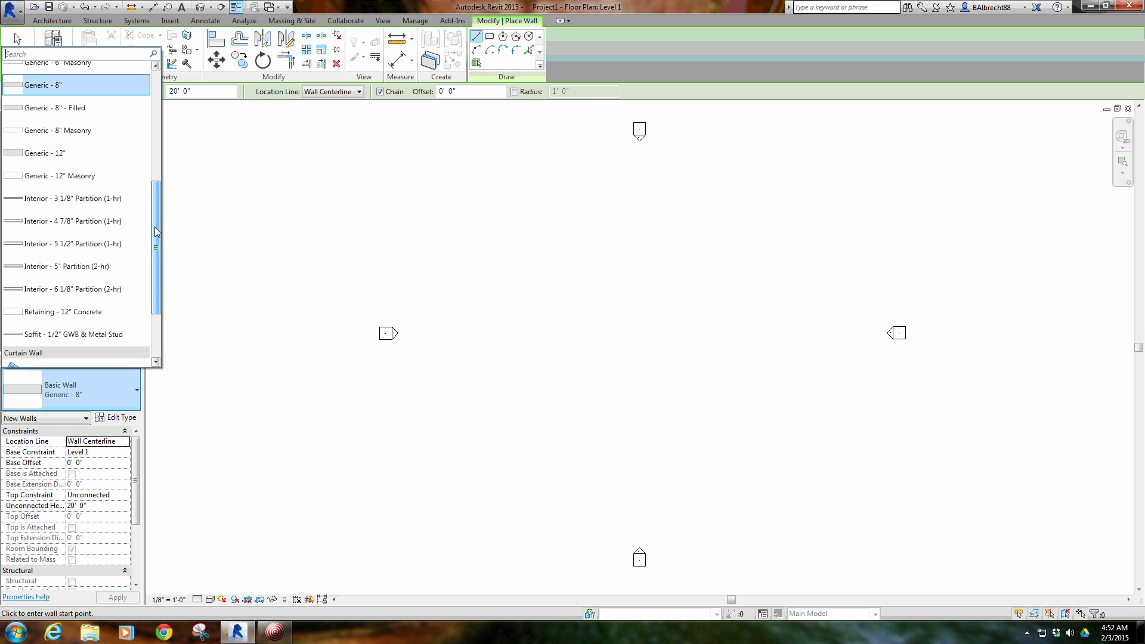
left_click_drag(155, 289, 158, 165)
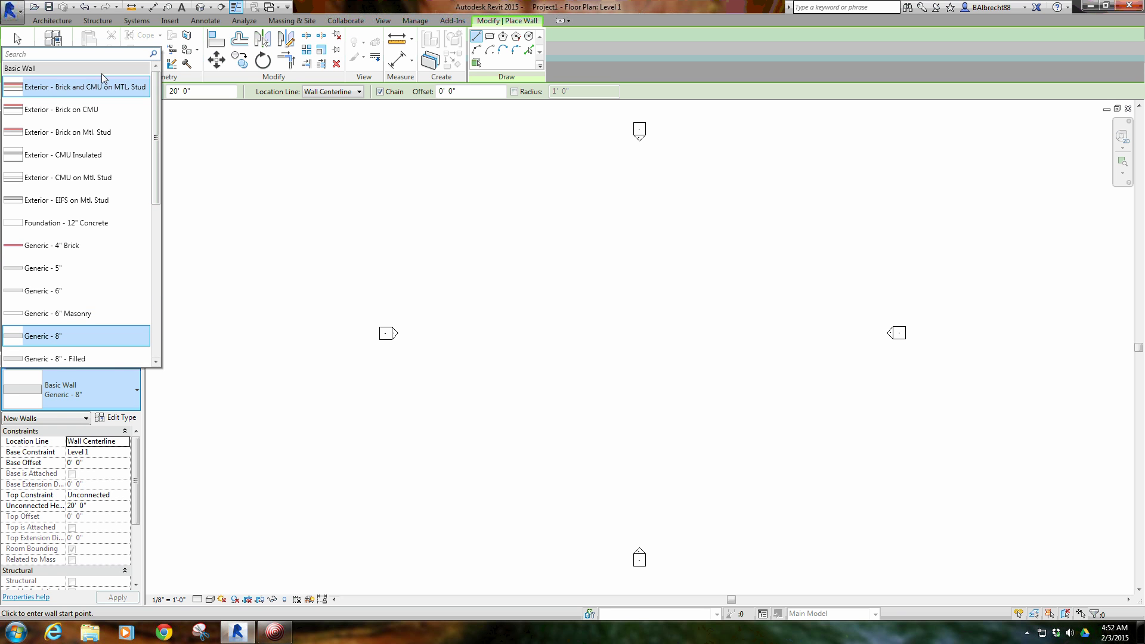
left_click(70, 340)
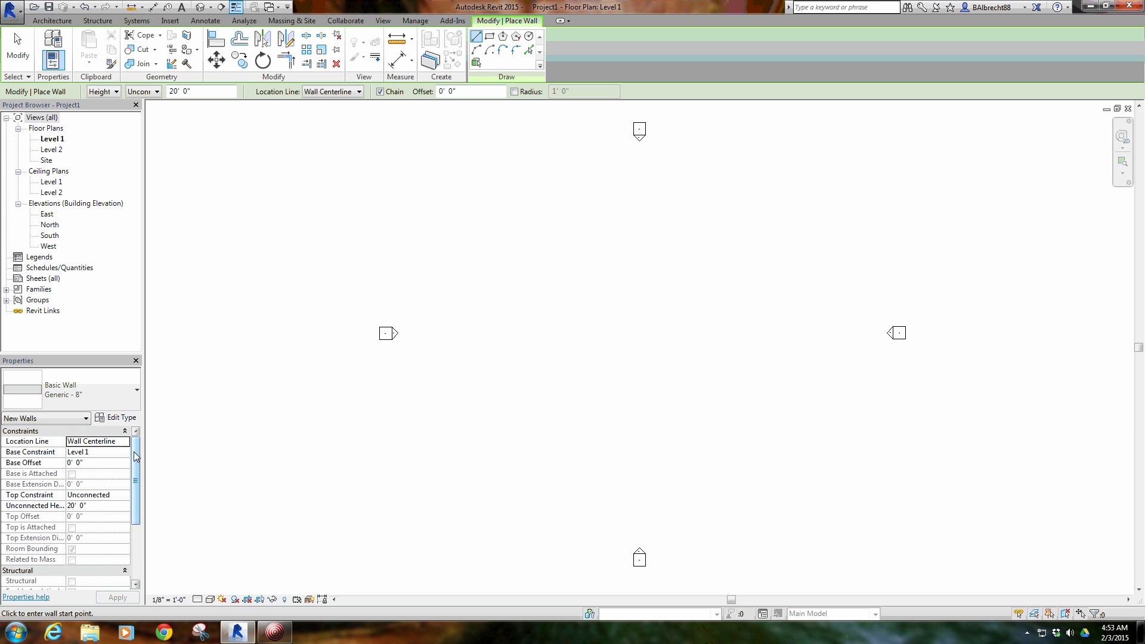
Set the new wall's top constraint to Up to level: Level 2
scroll(136, 457, "down", 3)
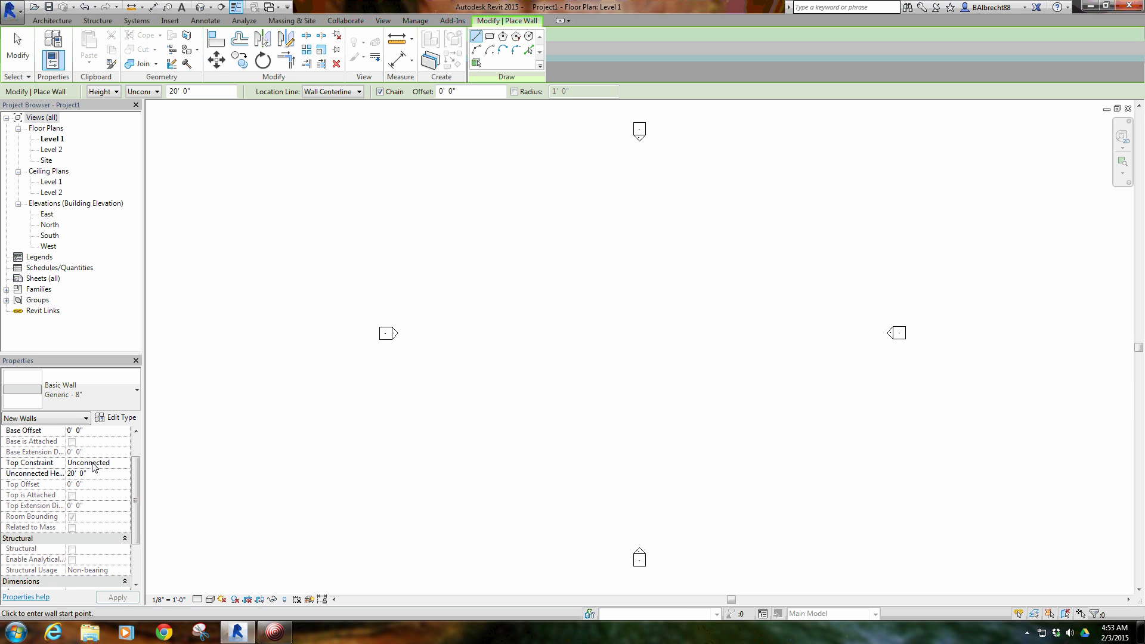
scroll(127, 469, "up", 2)
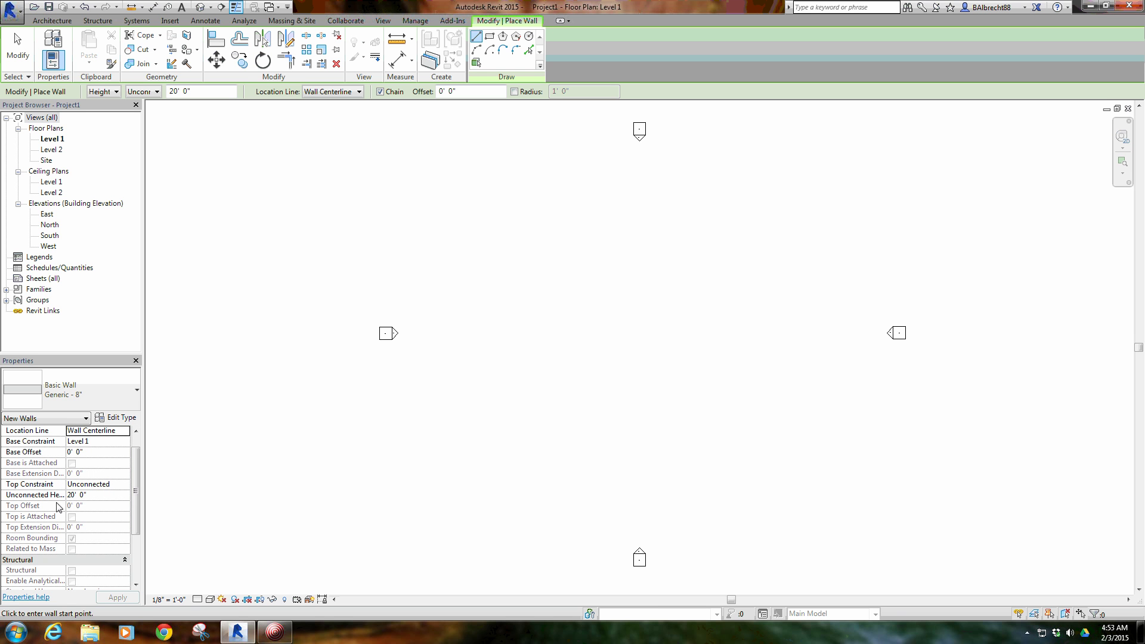
left_click(119, 484)
left_click(124, 484)
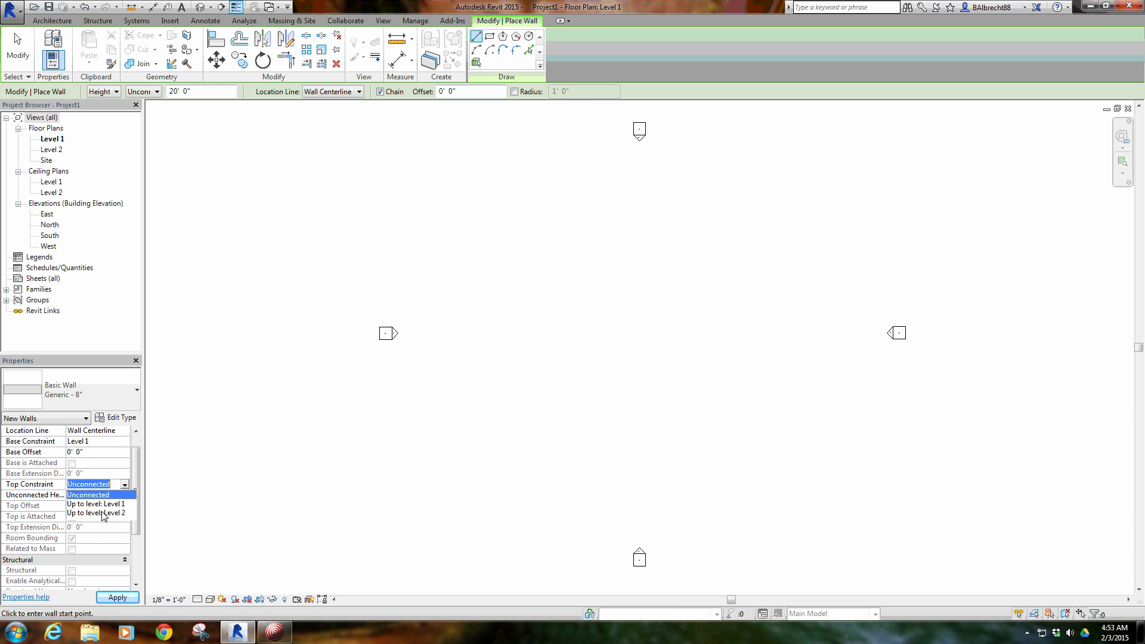
left_click(103, 513)
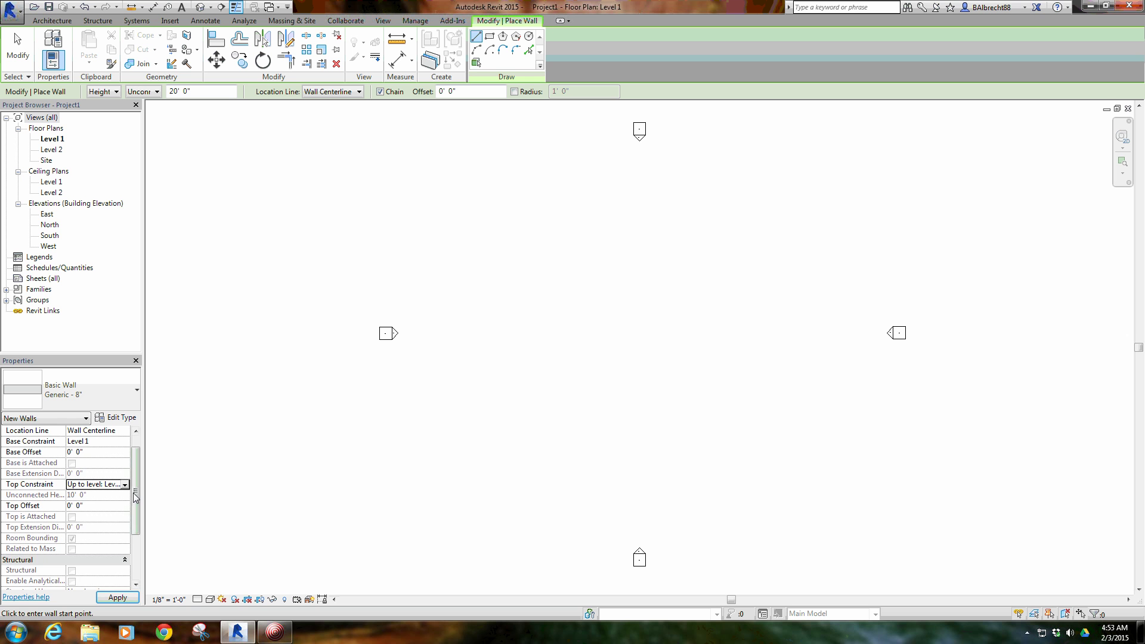
left_click_drag(135, 511, 143, 557)
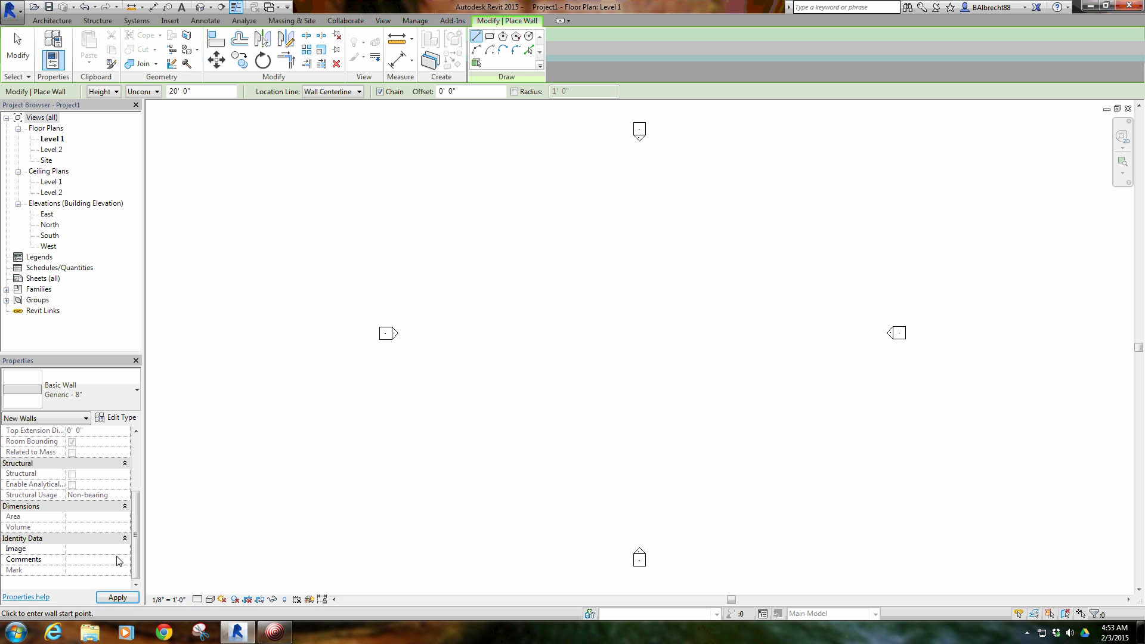
scroll(108, 513, "up", 5)
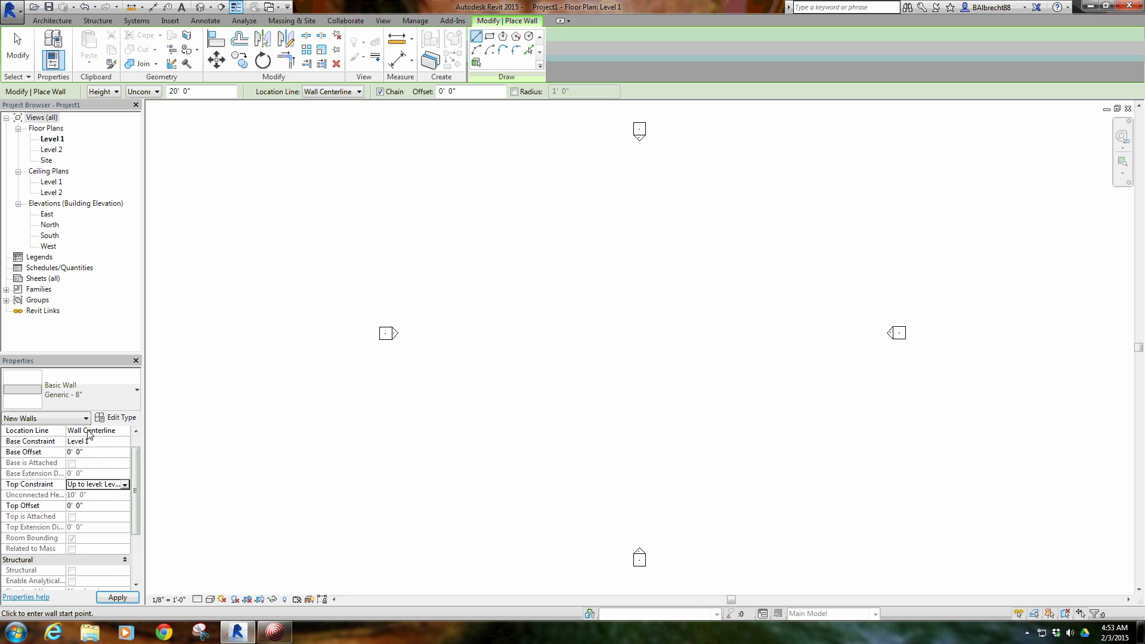
Draw one horizontal wall about 32' 6" long between the elevation markers on the Level 1 plan and end the Wall command
scroll(644, 364, "up", 3)
left_click(431, 337)
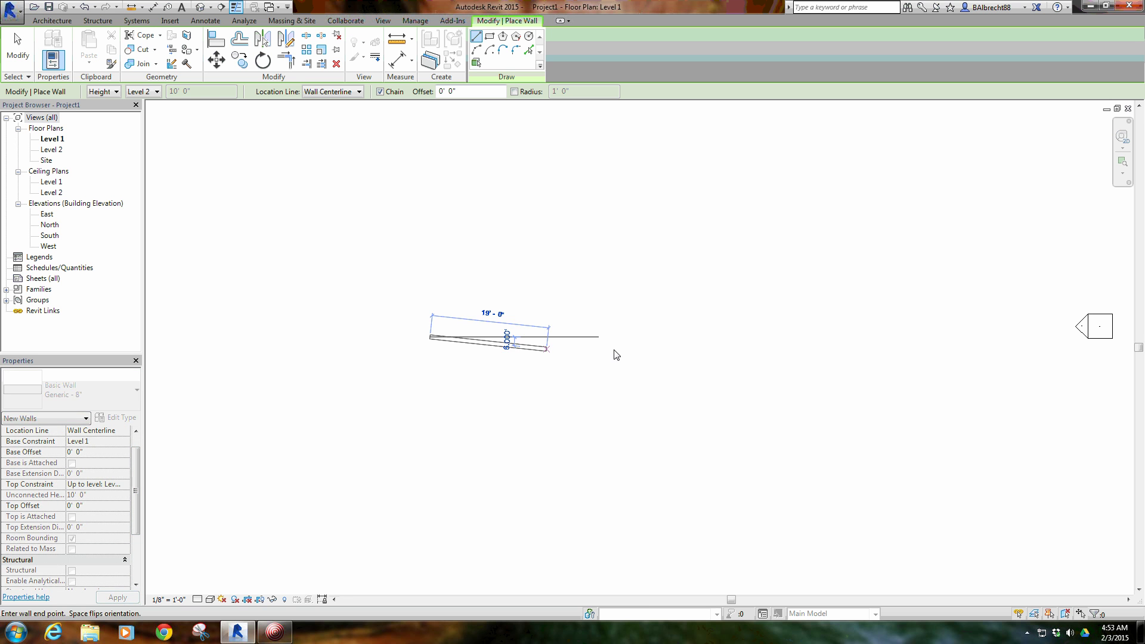
left_click(627, 338)
scroll(453, 361, "up", 2)
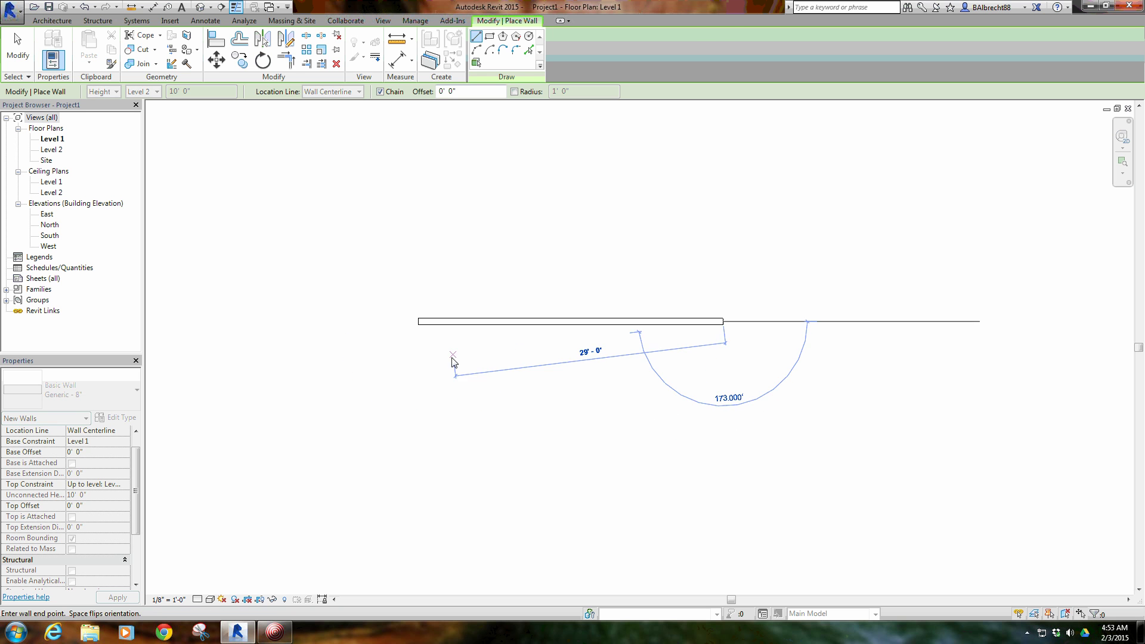
right_click(431, 364)
left_click(474, 370)
Set the floor plan view's detail level to Fine
scroll(460, 371, "up", 4)
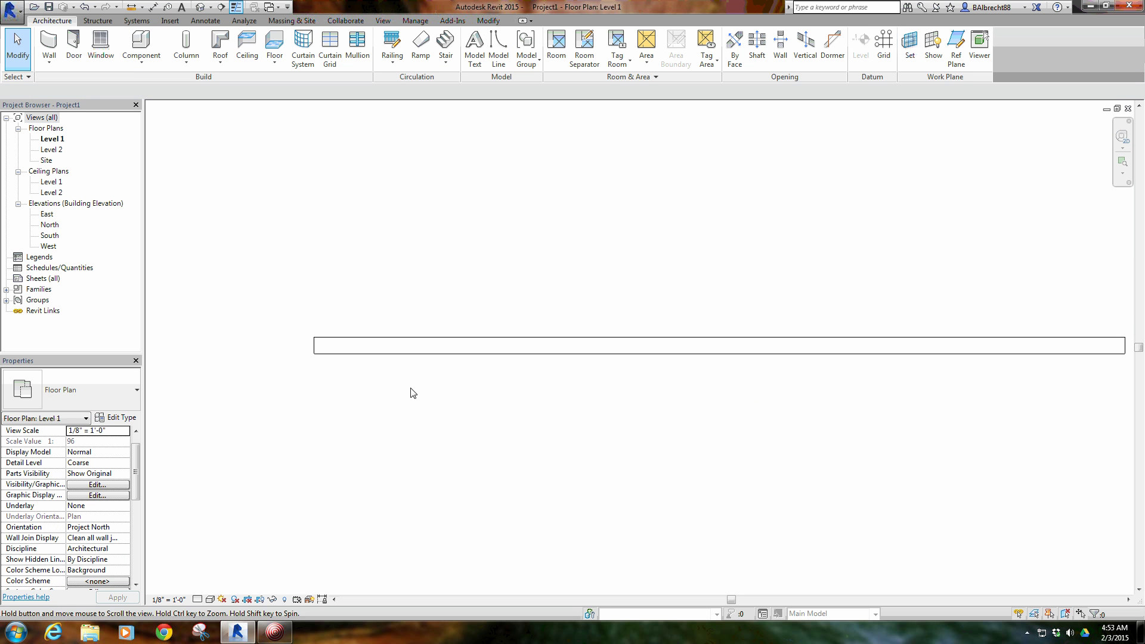
scroll(417, 397, "down", 1)
scroll(430, 402, "up", 1)
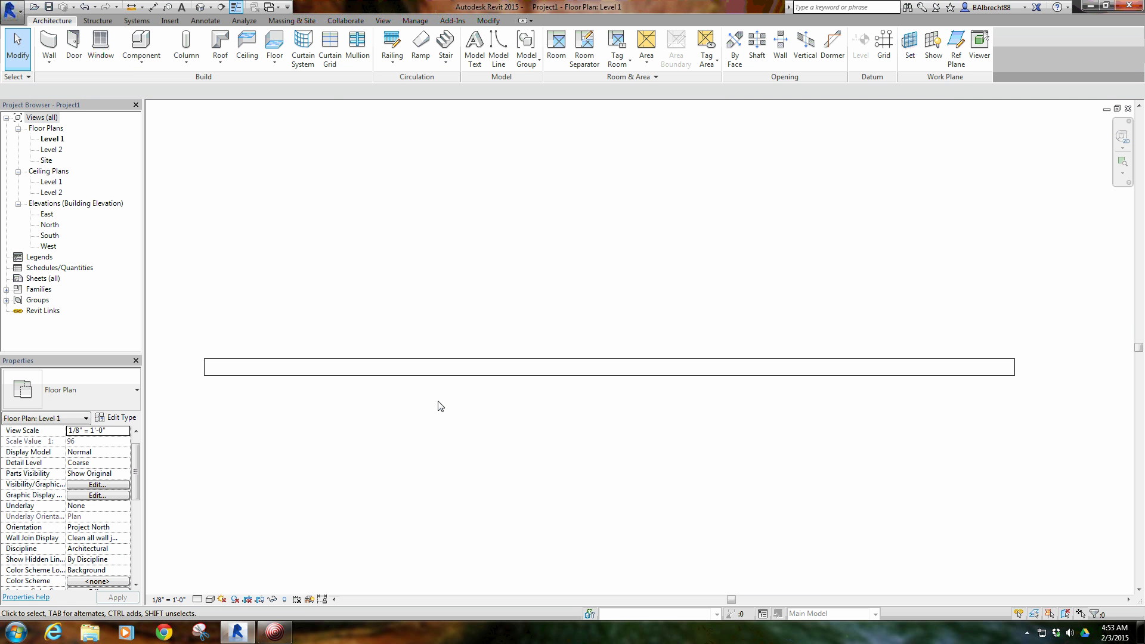
left_click(197, 599)
left_click(216, 587)
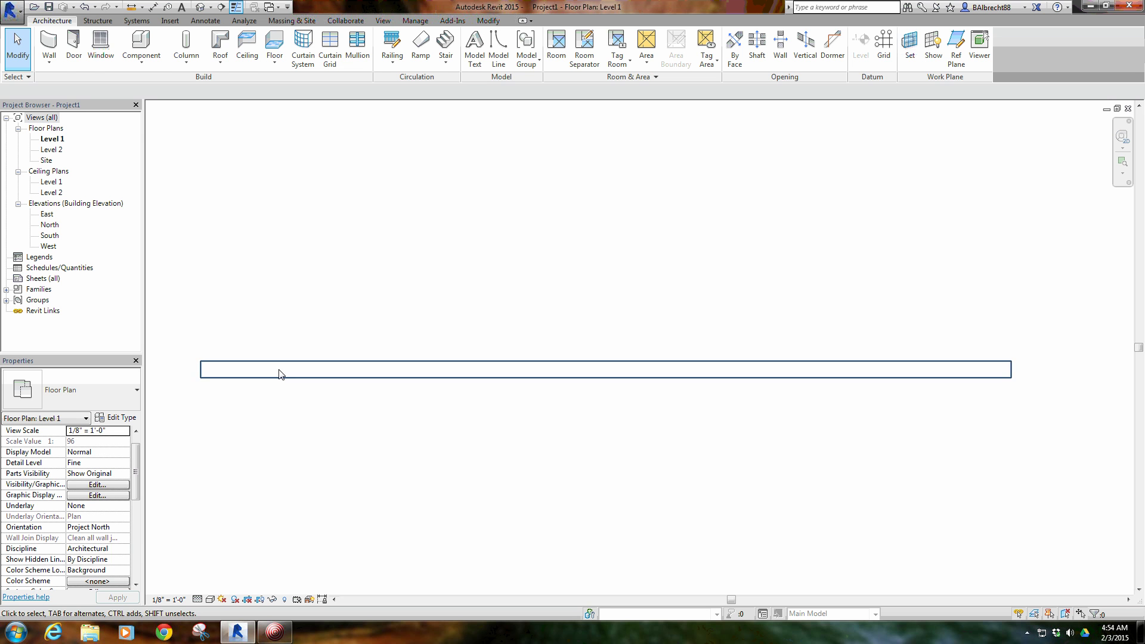
Open the type properties of the drawn wall and arrange the dialog so that all parameters and part of the wall show
left_click(230, 367)
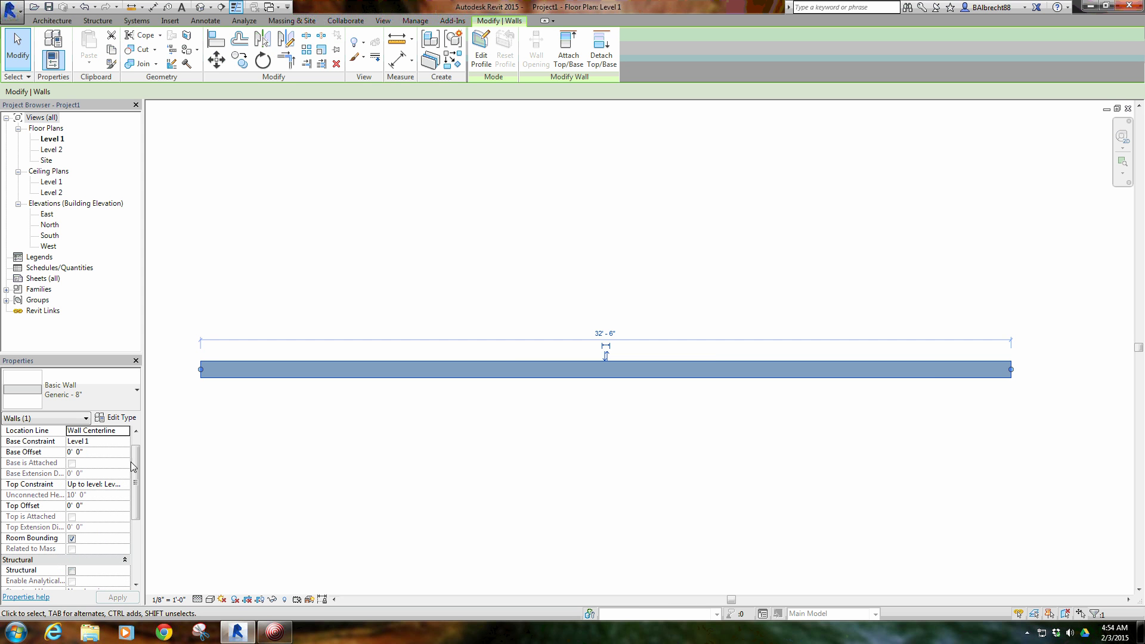
left_click(119, 418)
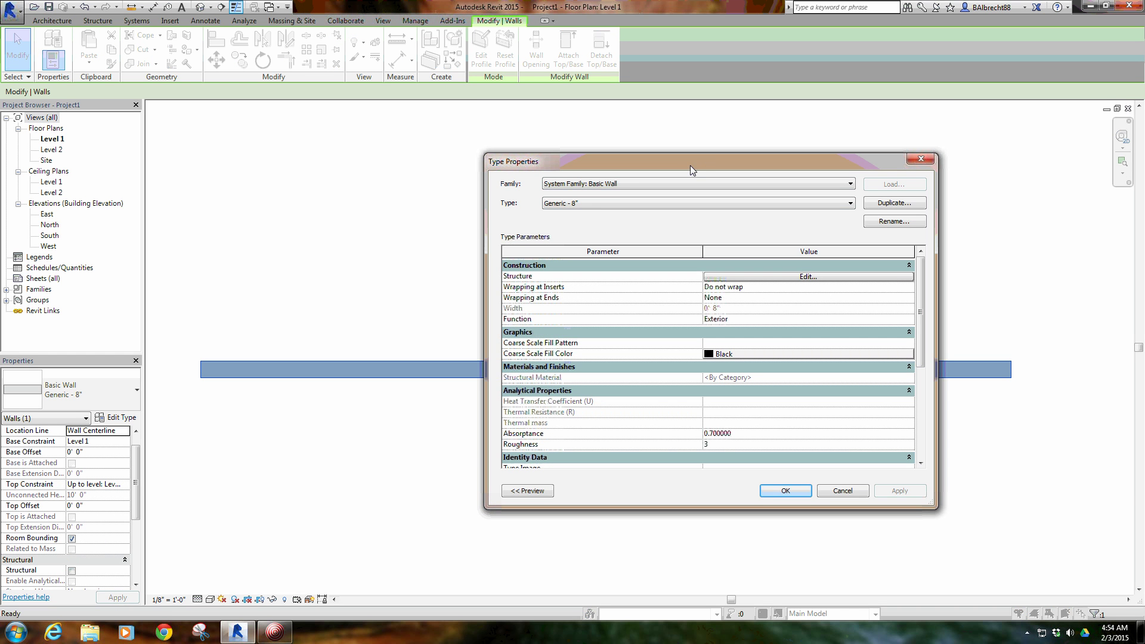
left_click_drag(690, 157, 702, 73)
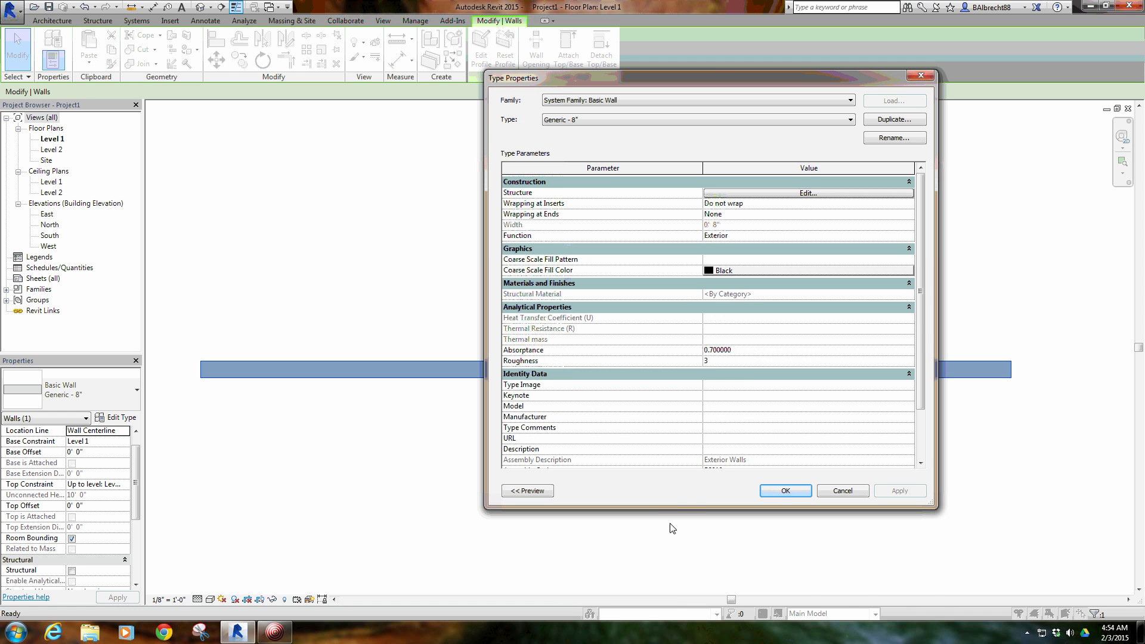
left_click_drag(674, 509, 685, 609)
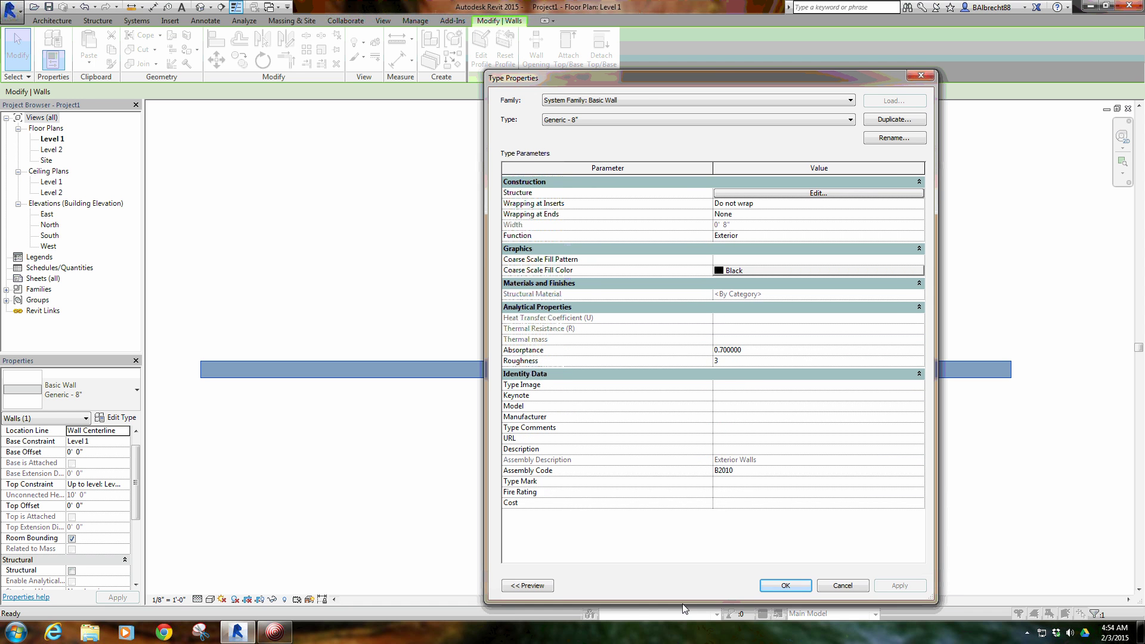
left_click_drag(486, 403, 530, 403)
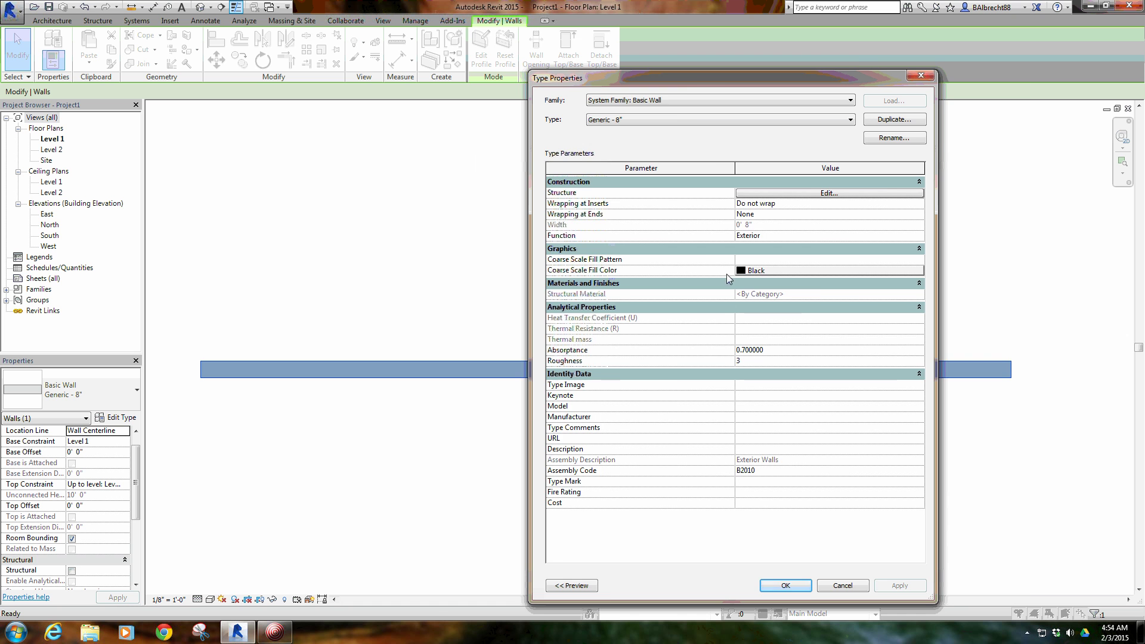
left_click_drag(691, 80, 779, 69)
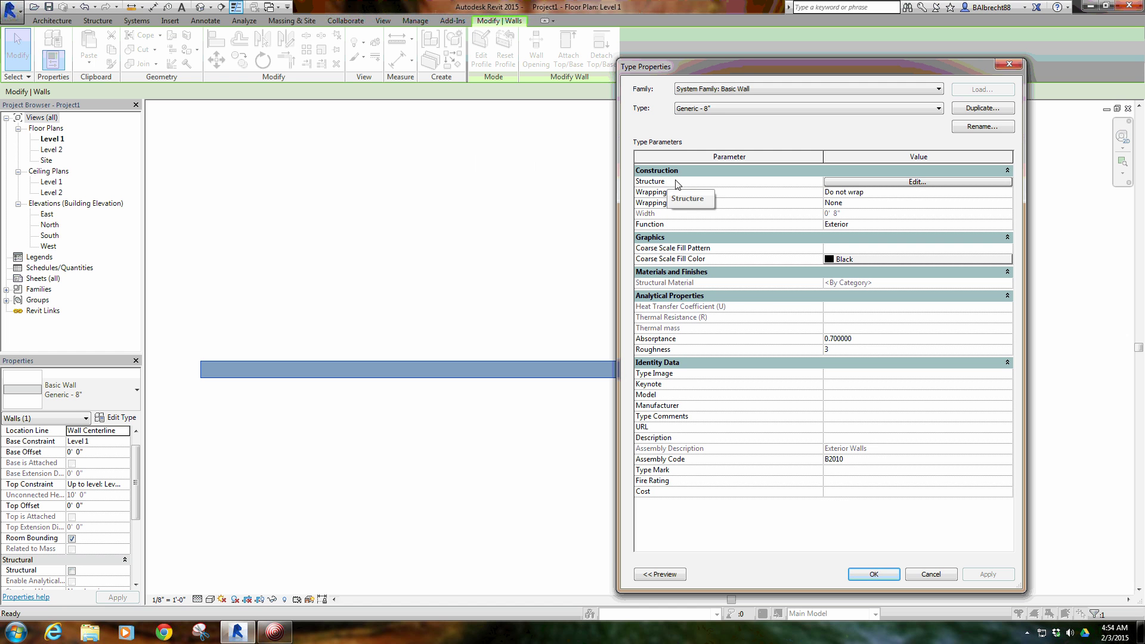
Edit the wall type's structure and set the Structure [1] layer's thickness to 3 1/2"
left_click(908, 182)
left_click_drag(727, 68, 801, 64)
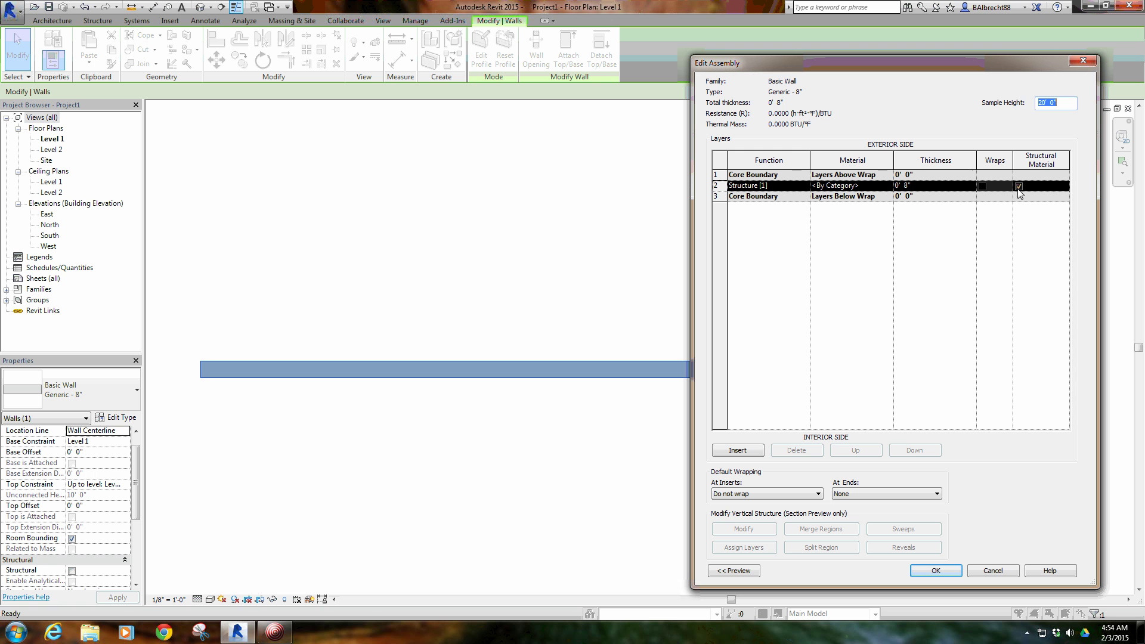
left_click(871, 272)
left_click(976, 219)
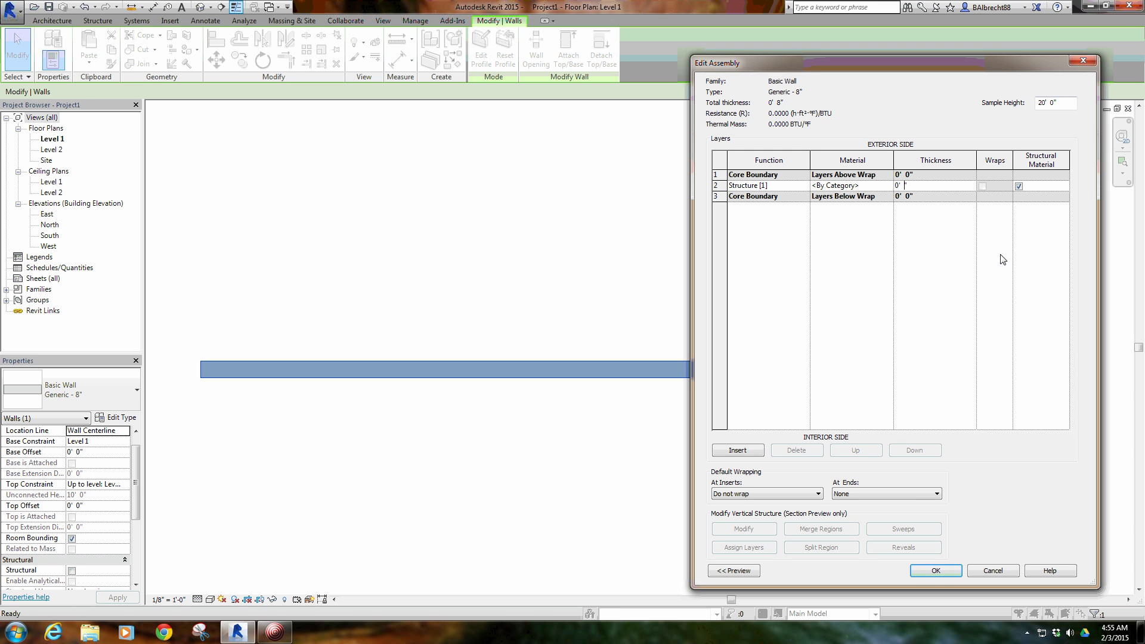
key("Tab")
Browse the project materials for the Structure [1] layer and create a new material
left_click(880, 185)
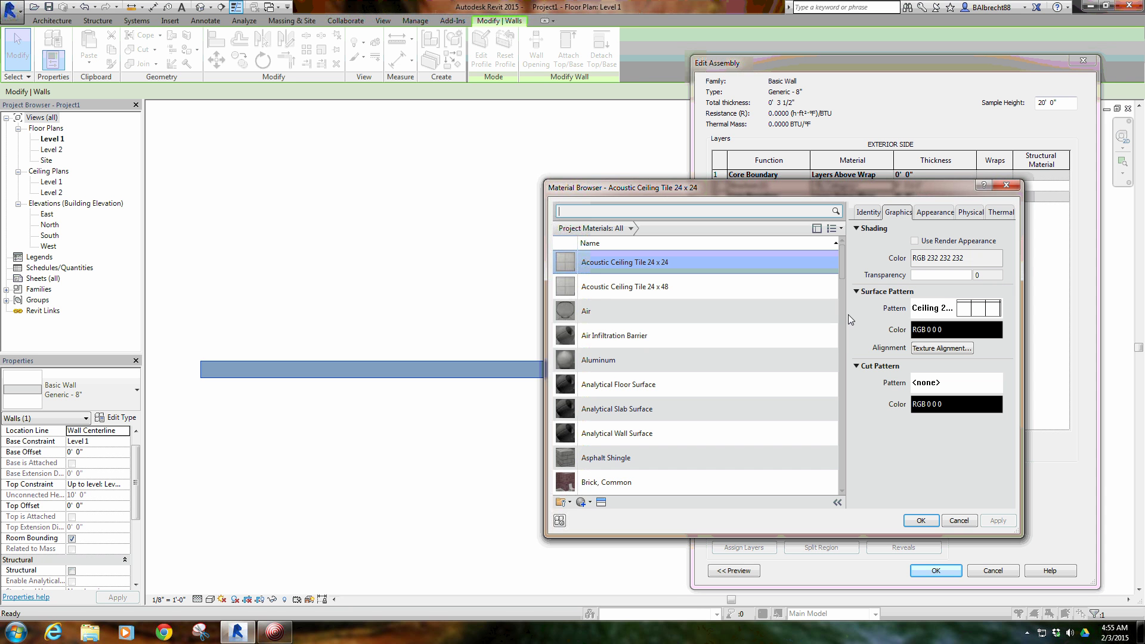
left_click_drag(843, 273, 861, 486)
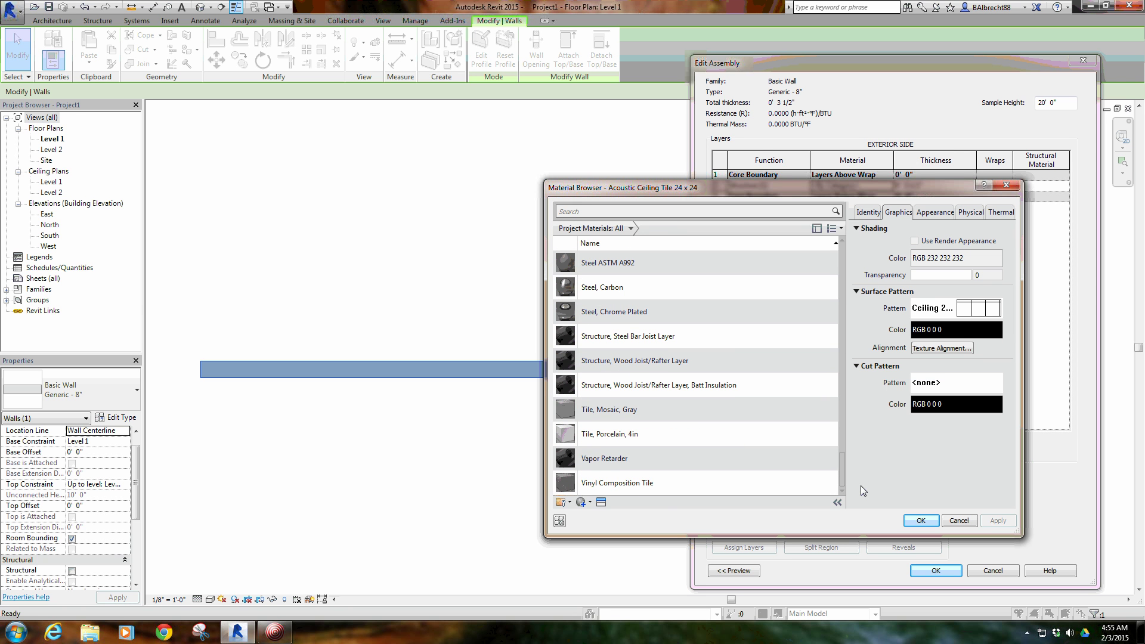
scroll(864, 471, "up", 2)
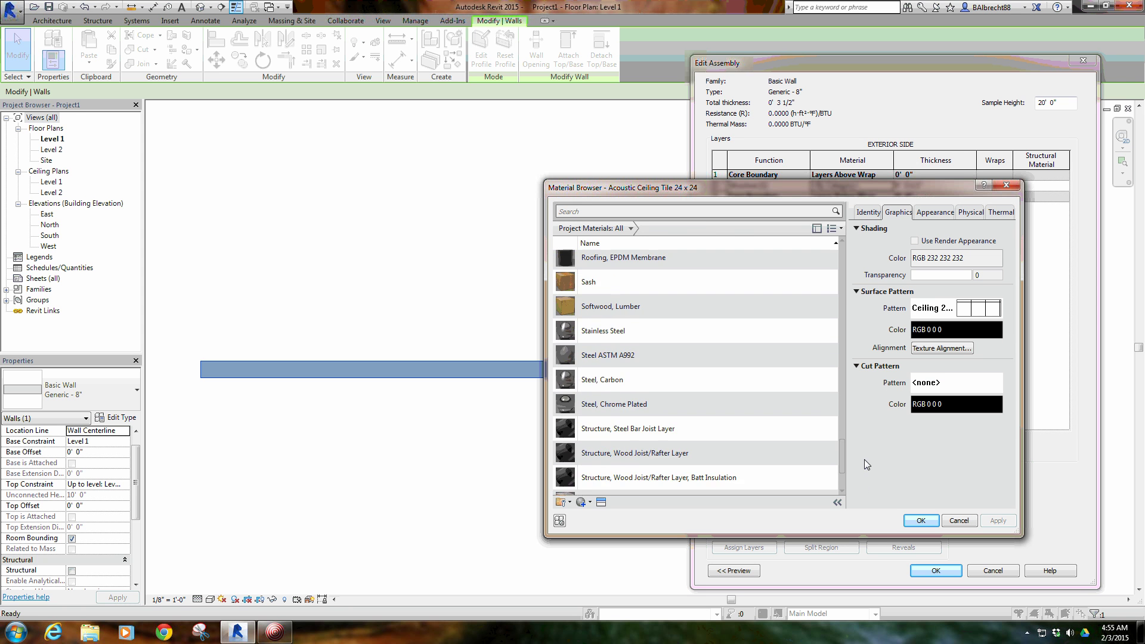
left_click(580, 504)
left_click(605, 511)
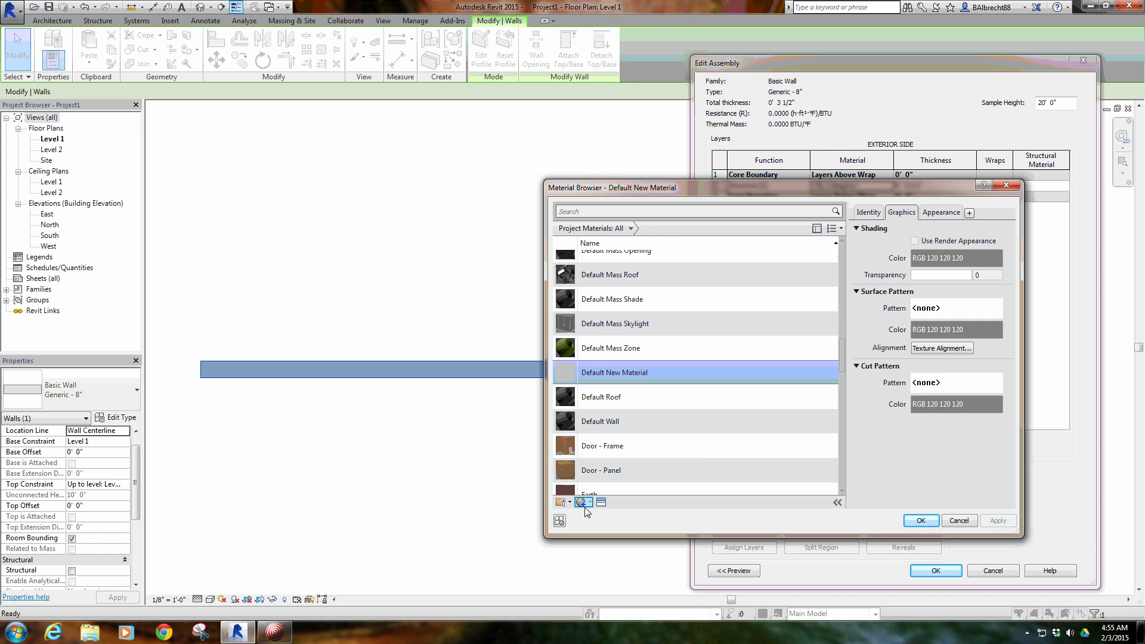
Rename the newly created material as "- Wood Stud Layer"
right_click(619, 372)
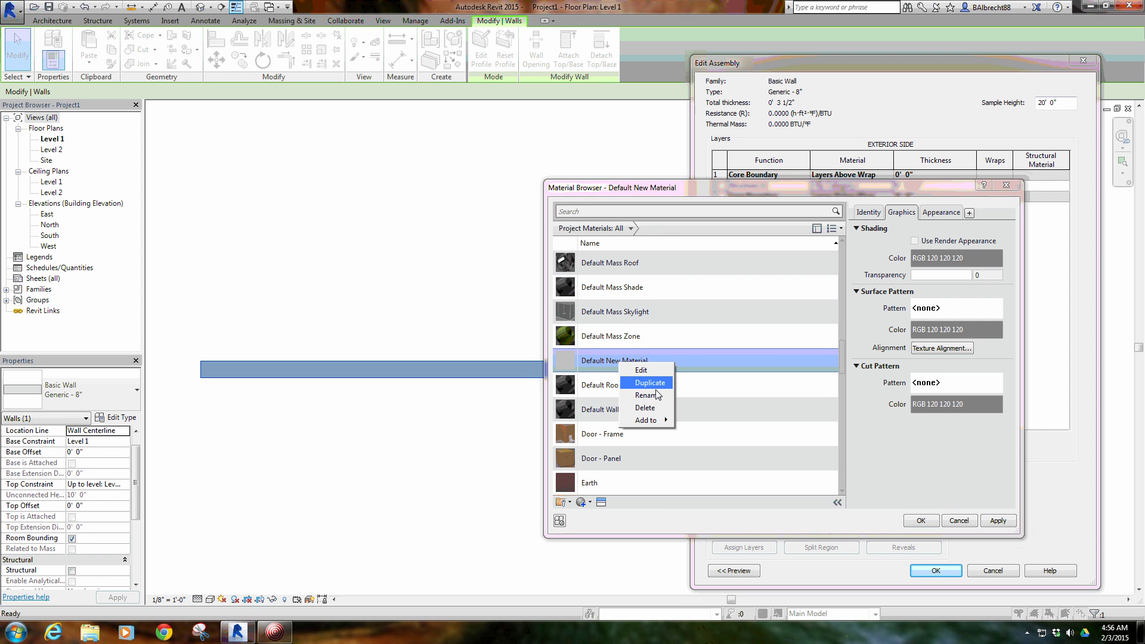
left_click(658, 395)
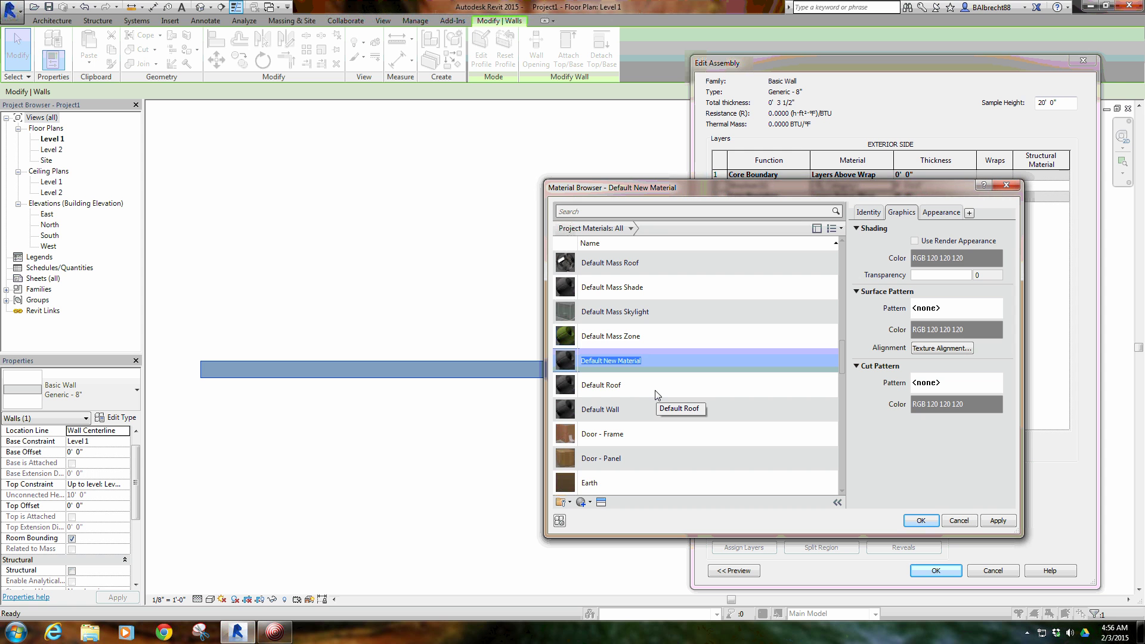
key("BackSpace")
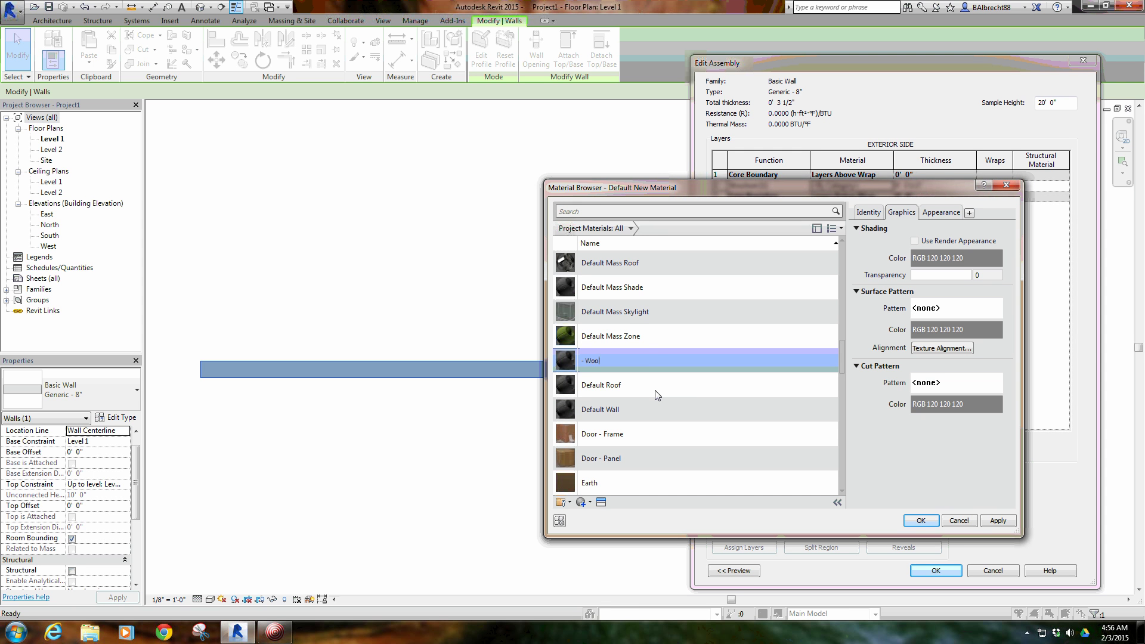
type("- Wood Stud Layer")
key("Return")
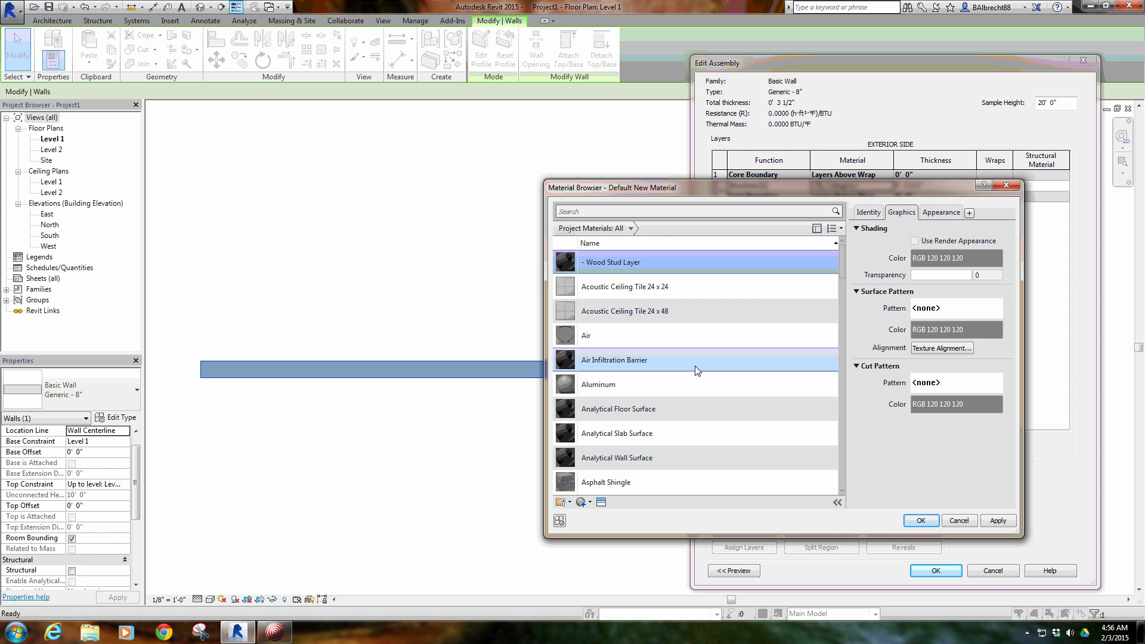
Give the "- Wood Stud Layer" material a Solid fill cut pattern in RGB 120-120-120 and assign it to the Structure [1] layer
left_click_drag(842, 264, 832, 242)
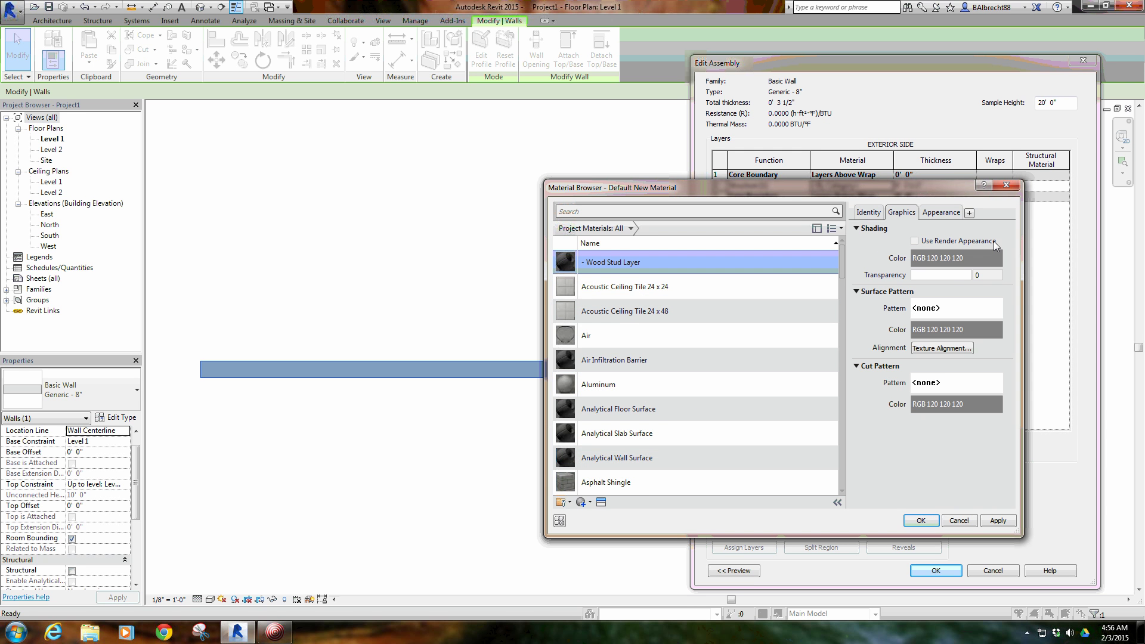
left_click(949, 385)
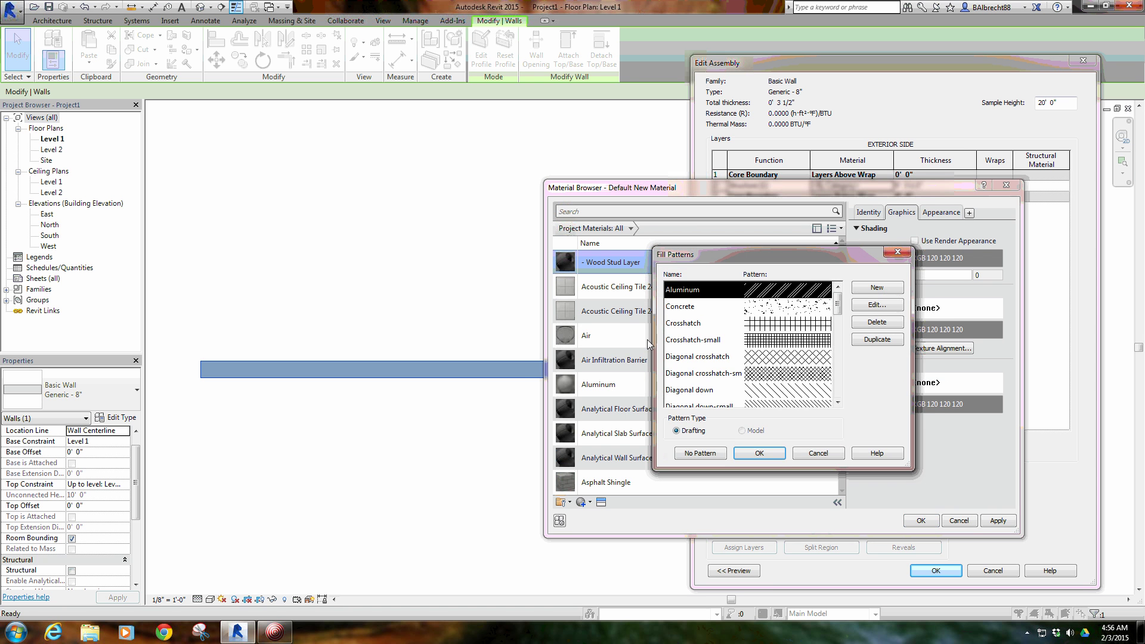
left_click_drag(838, 296, 839, 367)
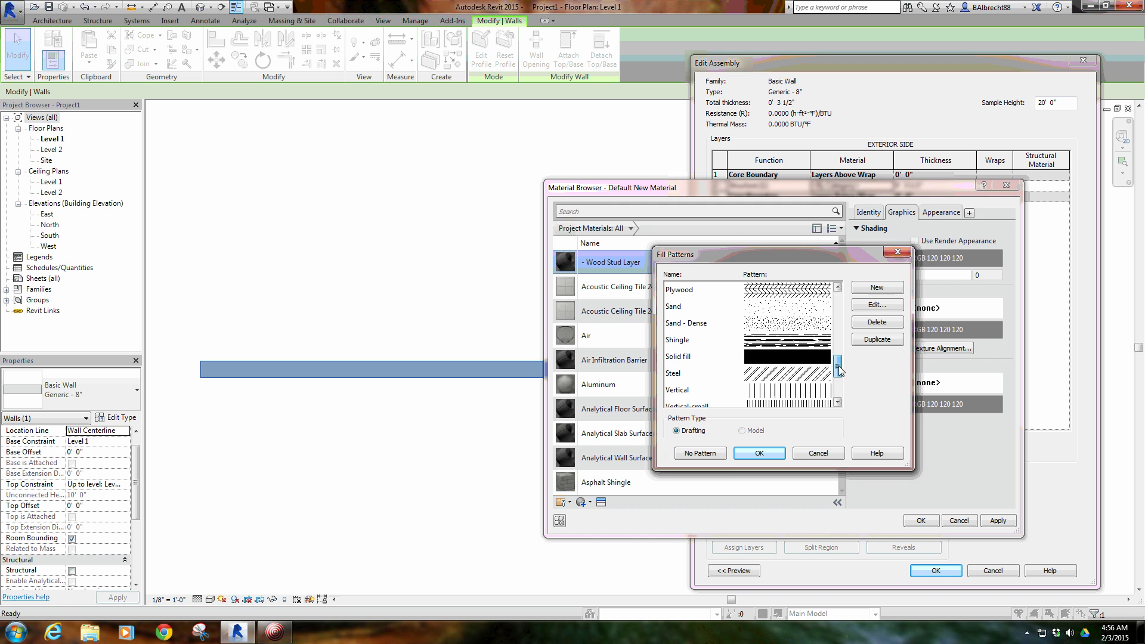
left_click(775, 358)
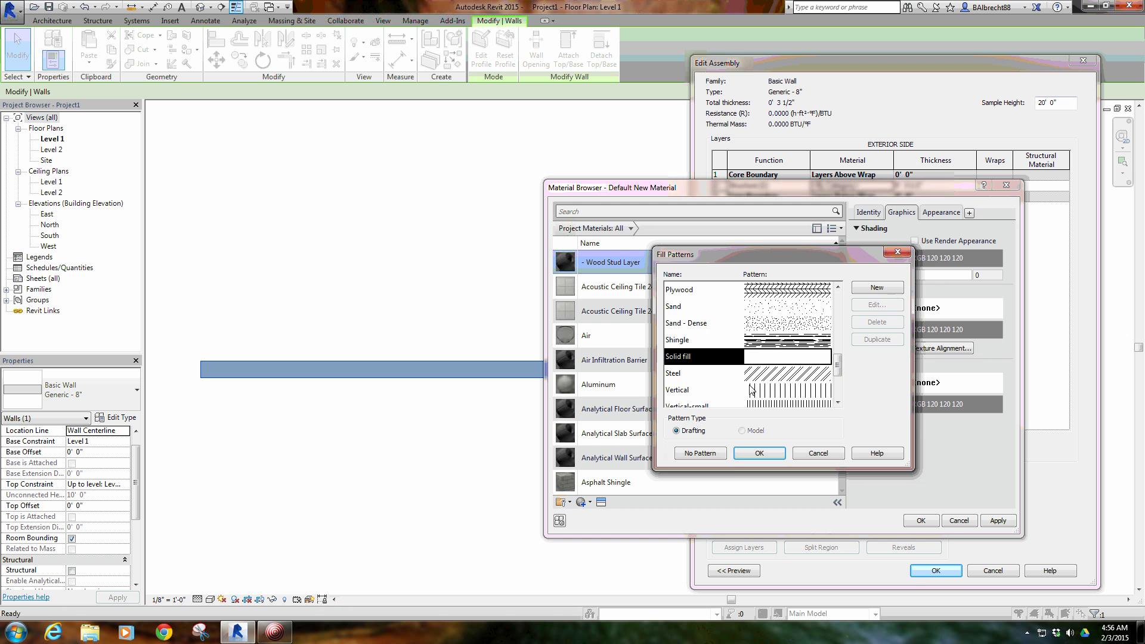
left_click(761, 452)
left_click(923, 406)
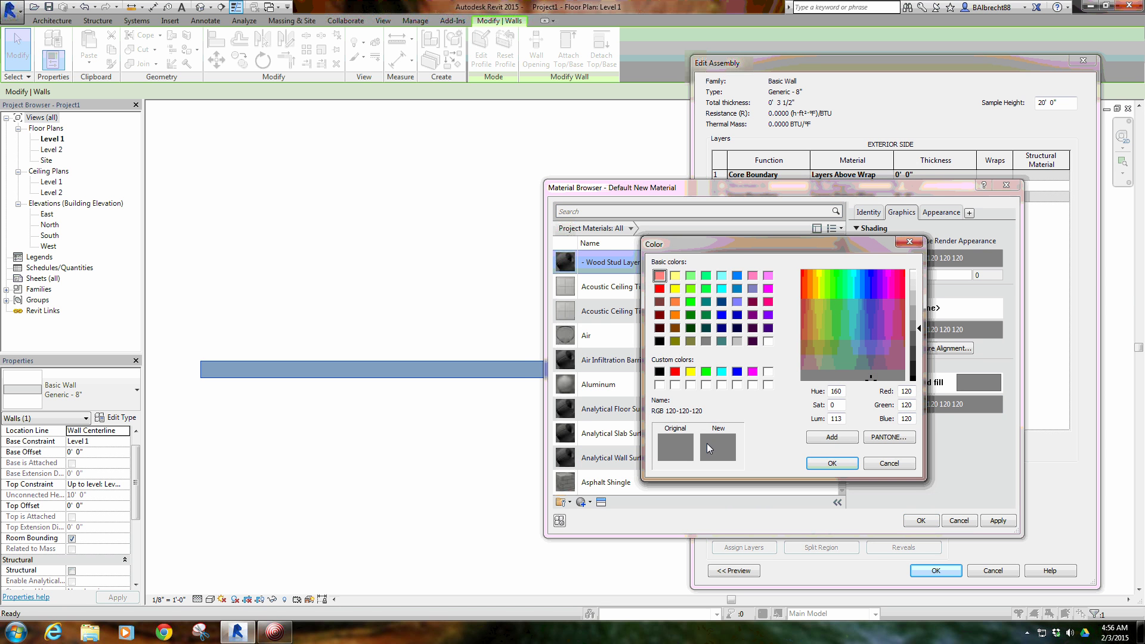
left_click(843, 466)
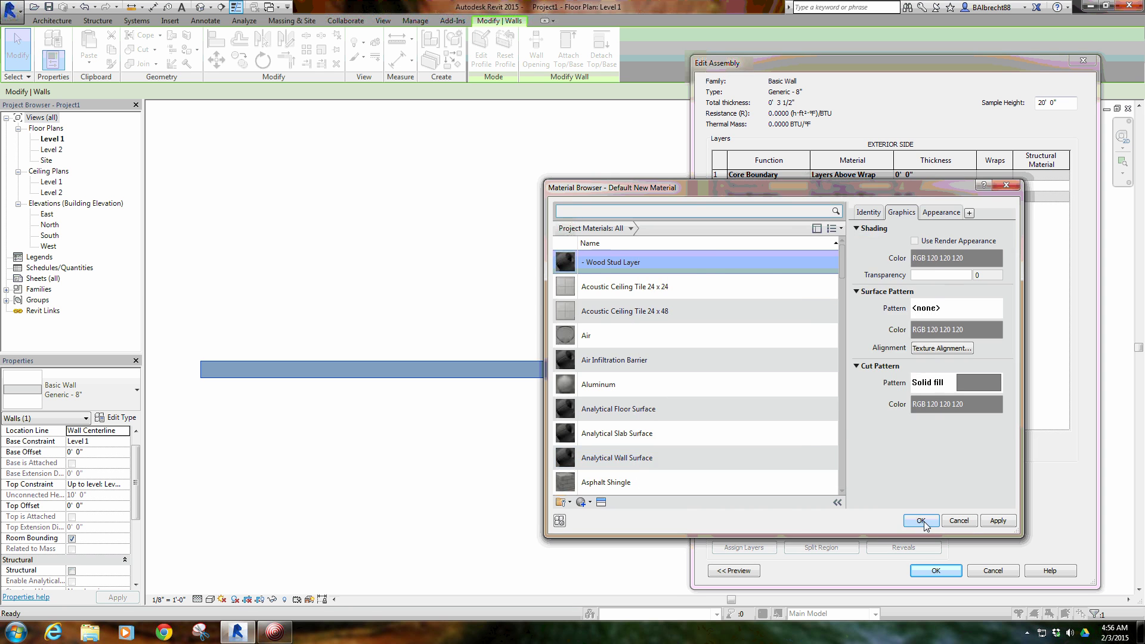
left_click(921, 521)
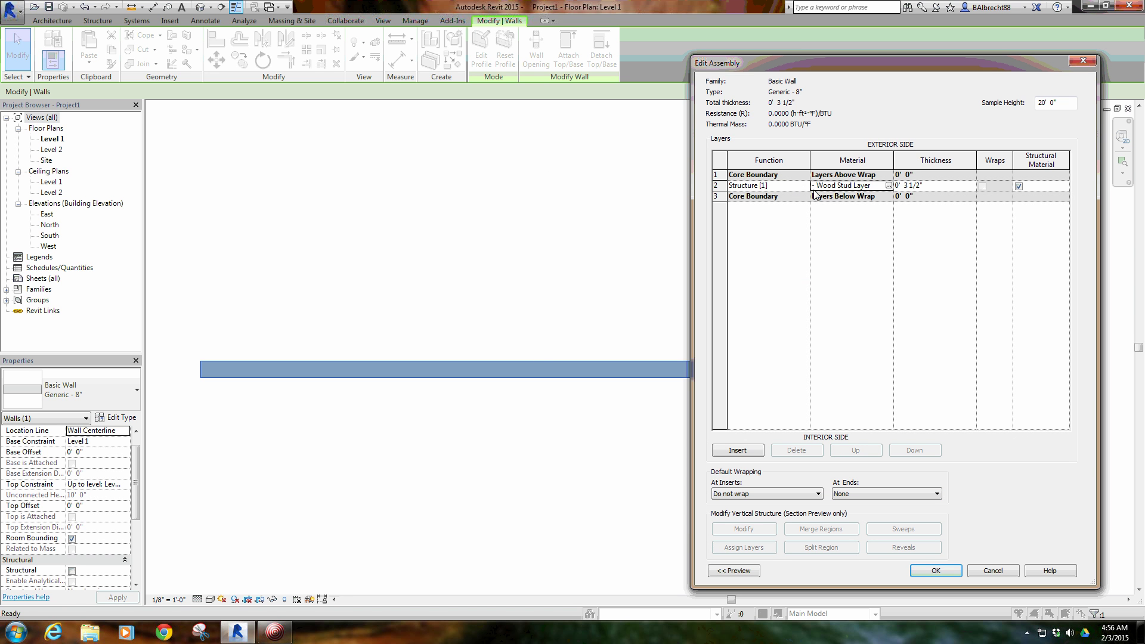
Recheck the stud layer's material graphics, accept the assembly and type edits, and deselect the wall
left_click(889, 185)
left_click(890, 185)
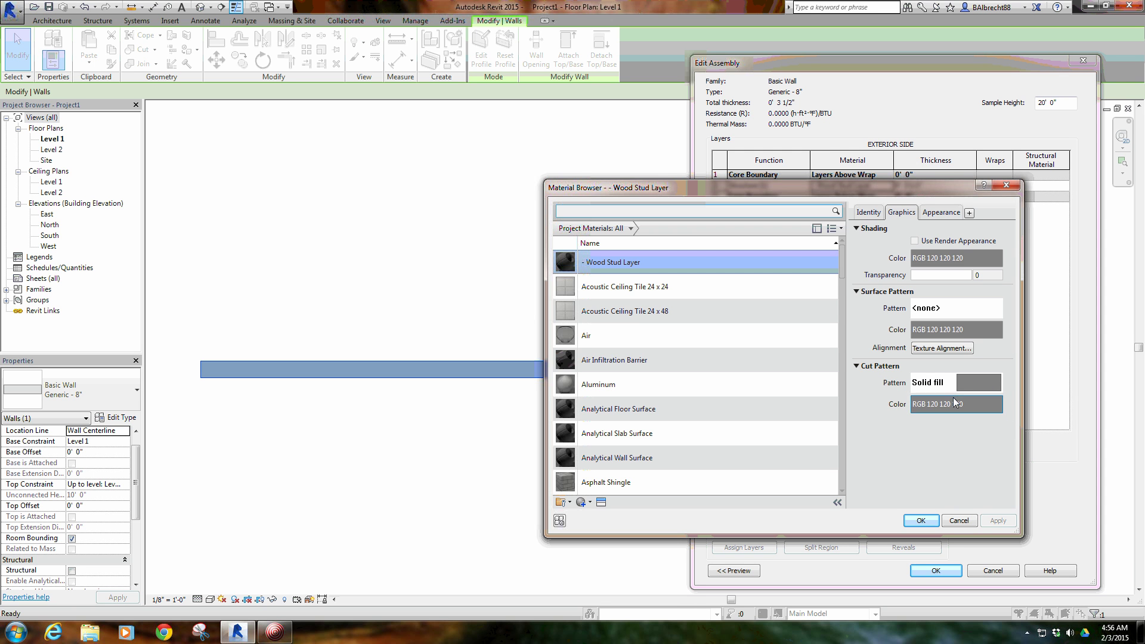
left_click(924, 519)
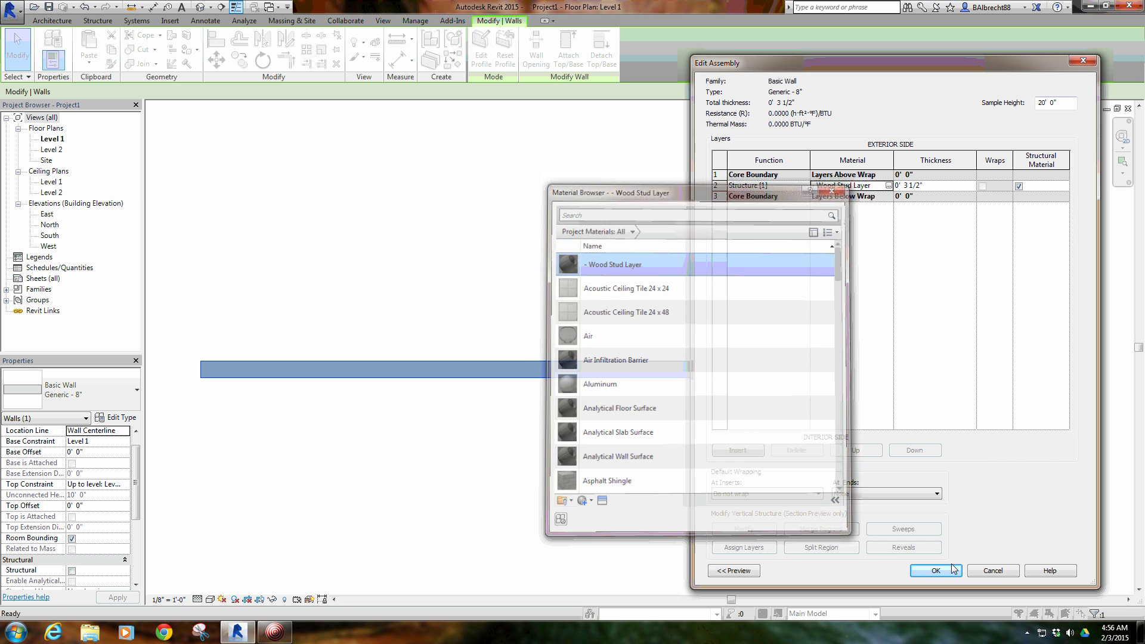
left_click(938, 570)
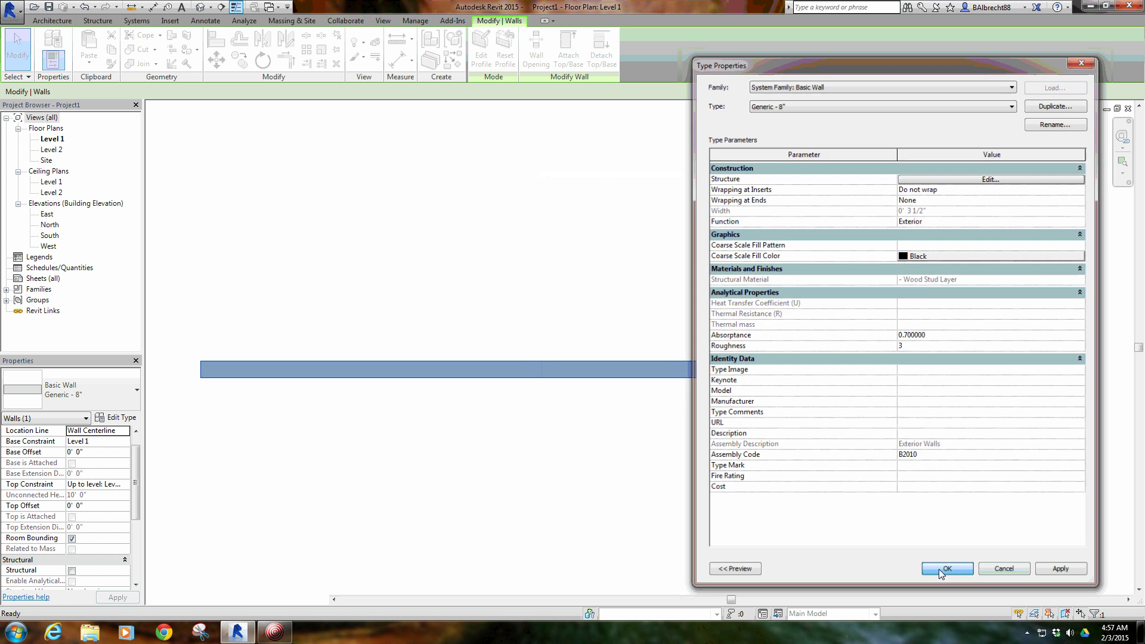
left_click(947, 570)
left_click(659, 425)
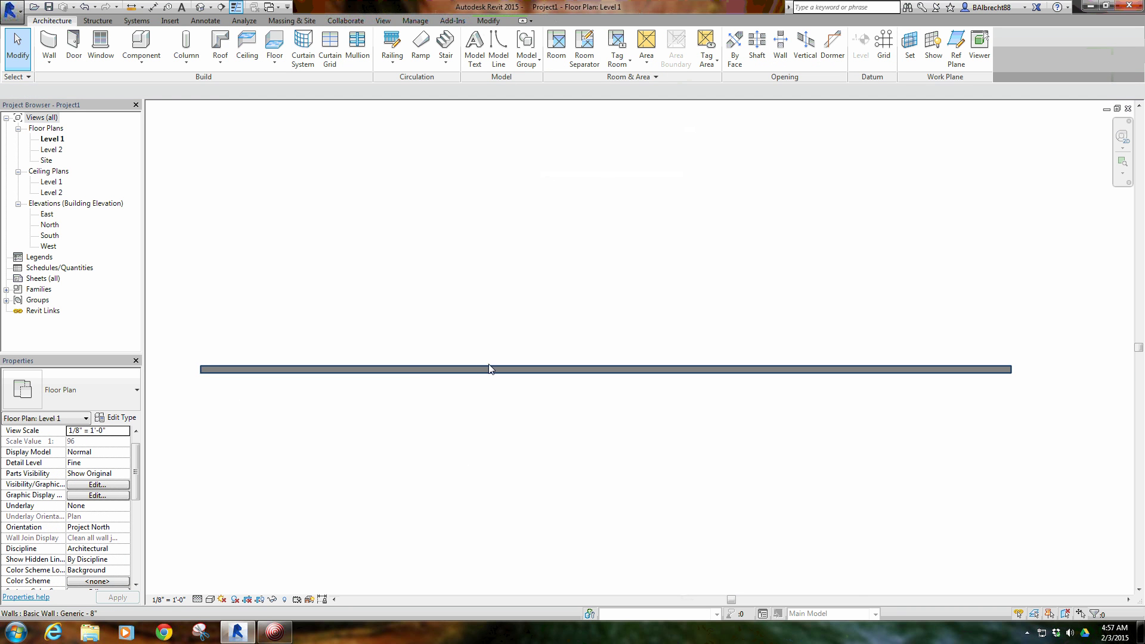
Reopen the wall type's structure and insert a Finish 1 [4] layer outside the exterior core boundary
scroll(489, 372, "up", 2)
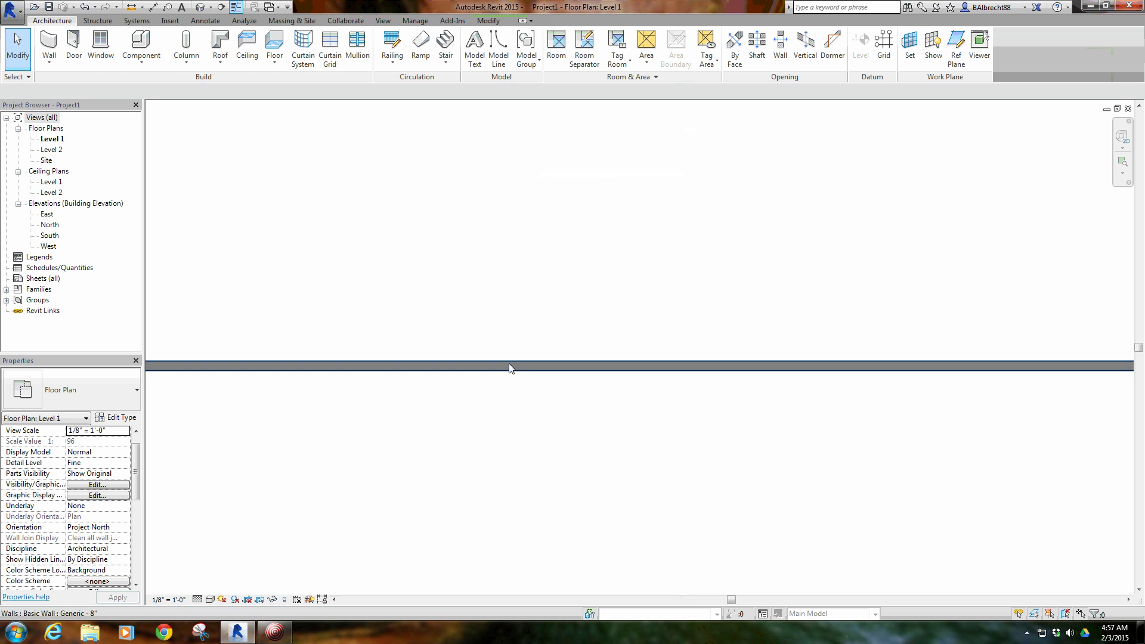
left_click(512, 366)
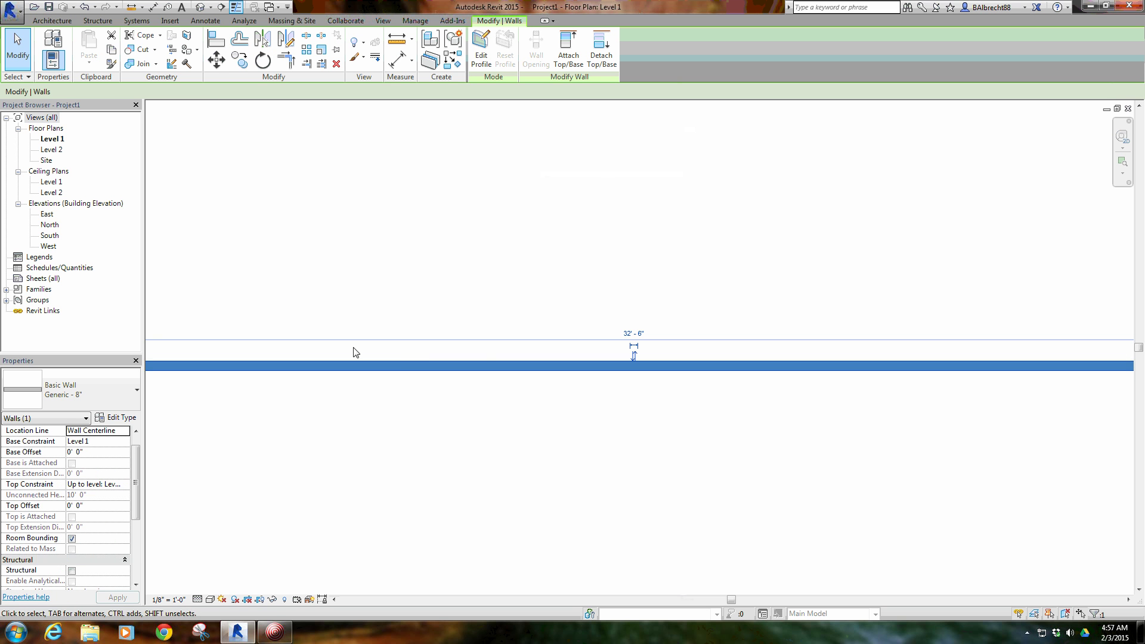
left_click(135, 418)
left_click(970, 179)
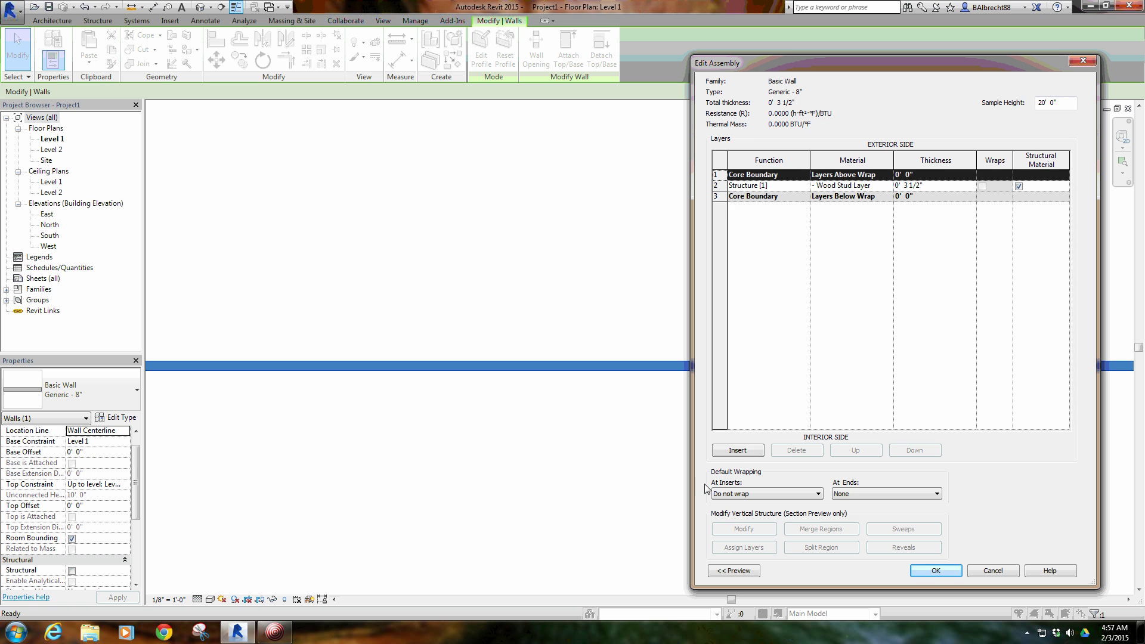
left_click(735, 450)
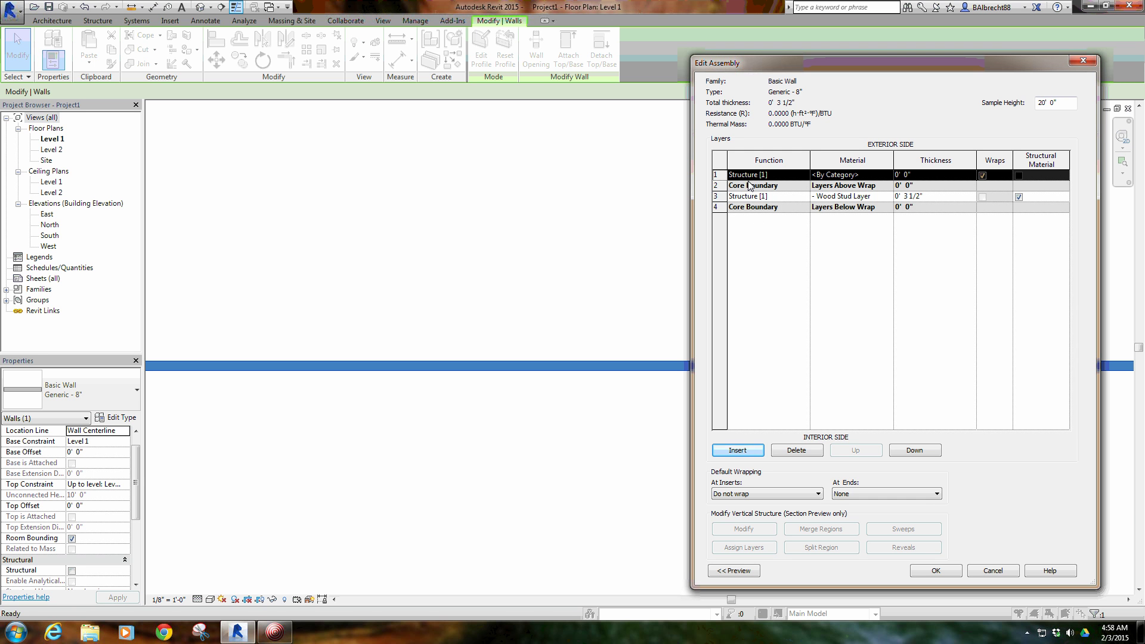
left_click(804, 175)
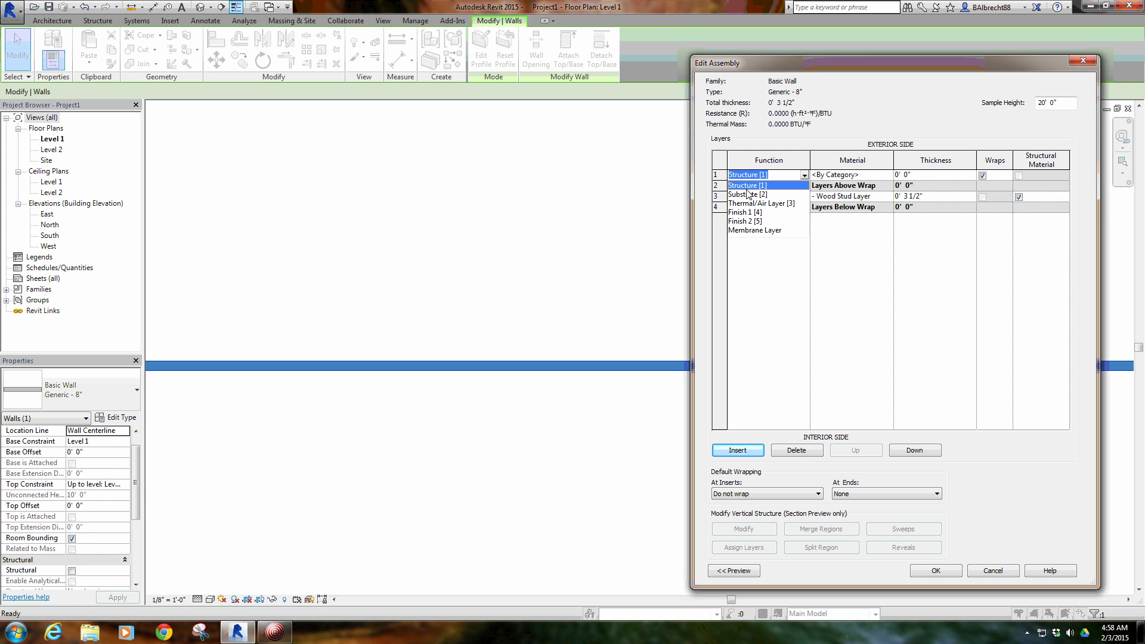
left_click(754, 213)
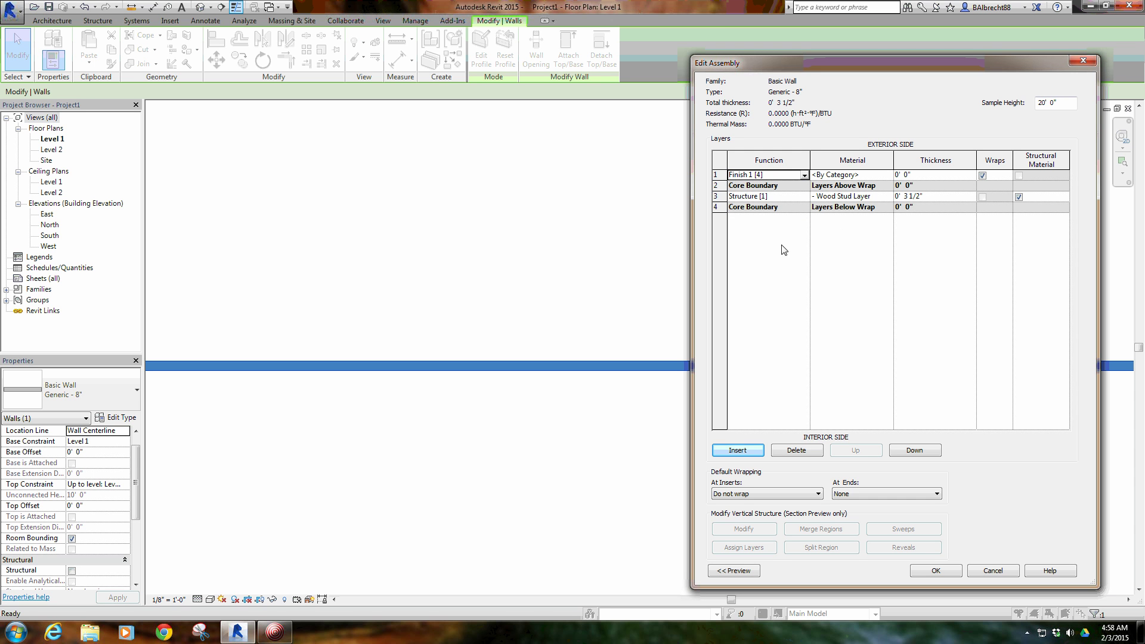
Assign Gypsum Wall Board to the Finish 1 [4] layer and set its thickness to 1/2"
left_click(887, 179)
left_click(888, 175)
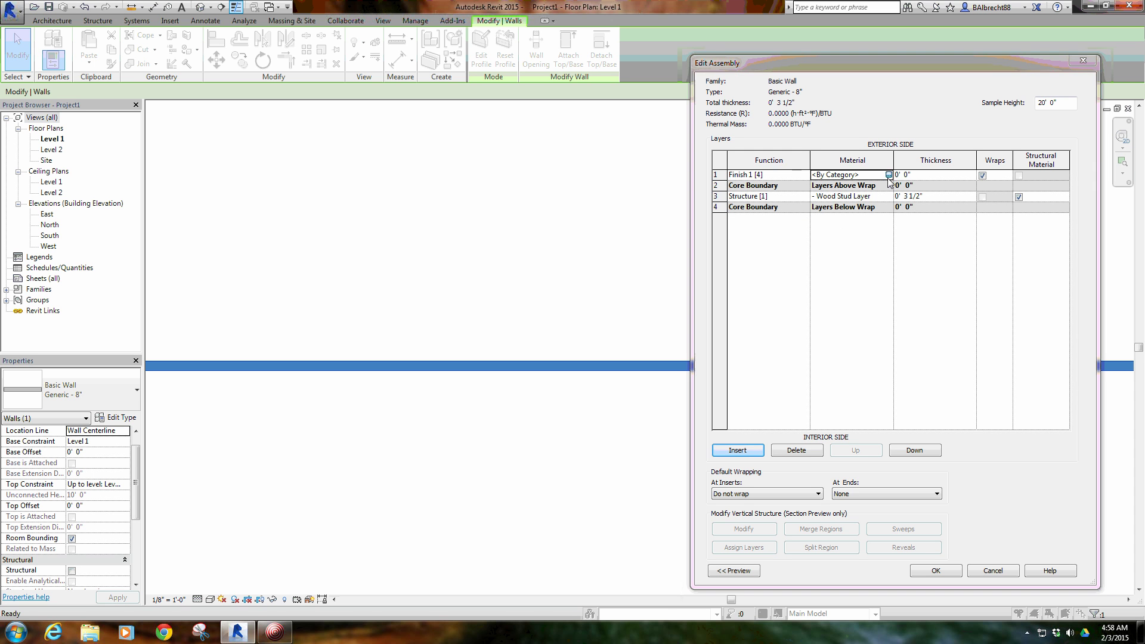
scroll(668, 337, "down", 8)
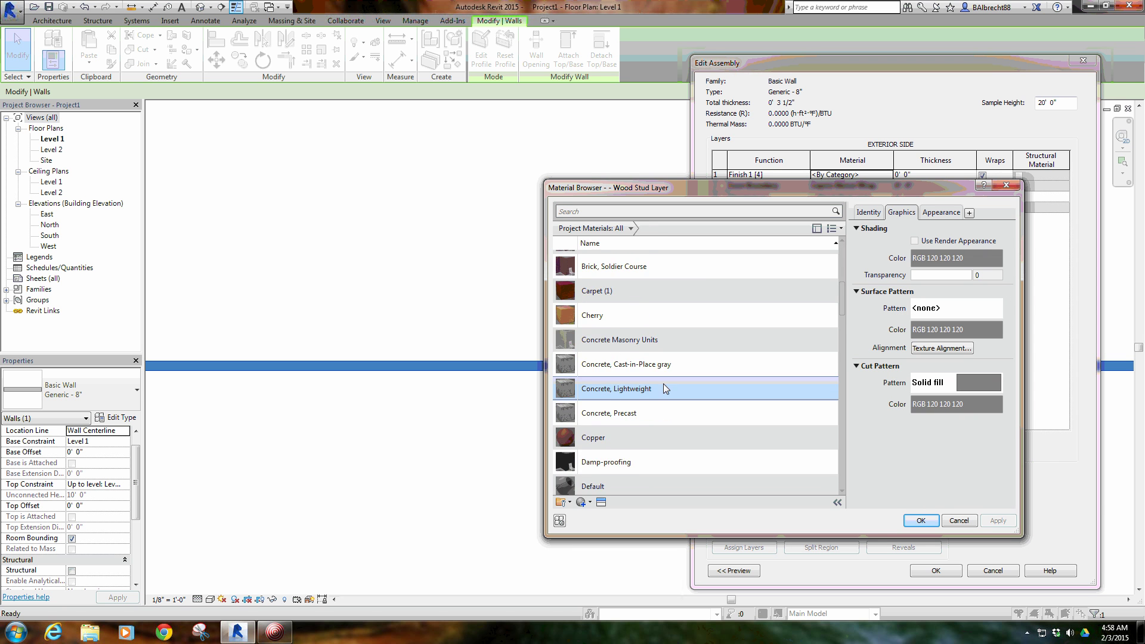
scroll(663, 391, "down", 5)
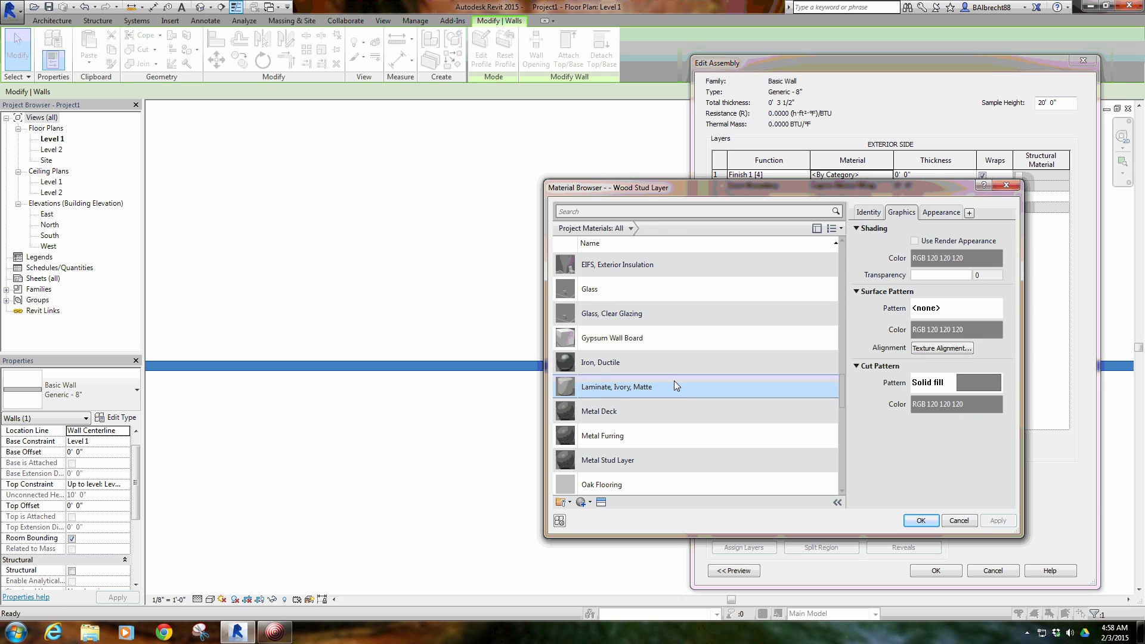
left_click(643, 340)
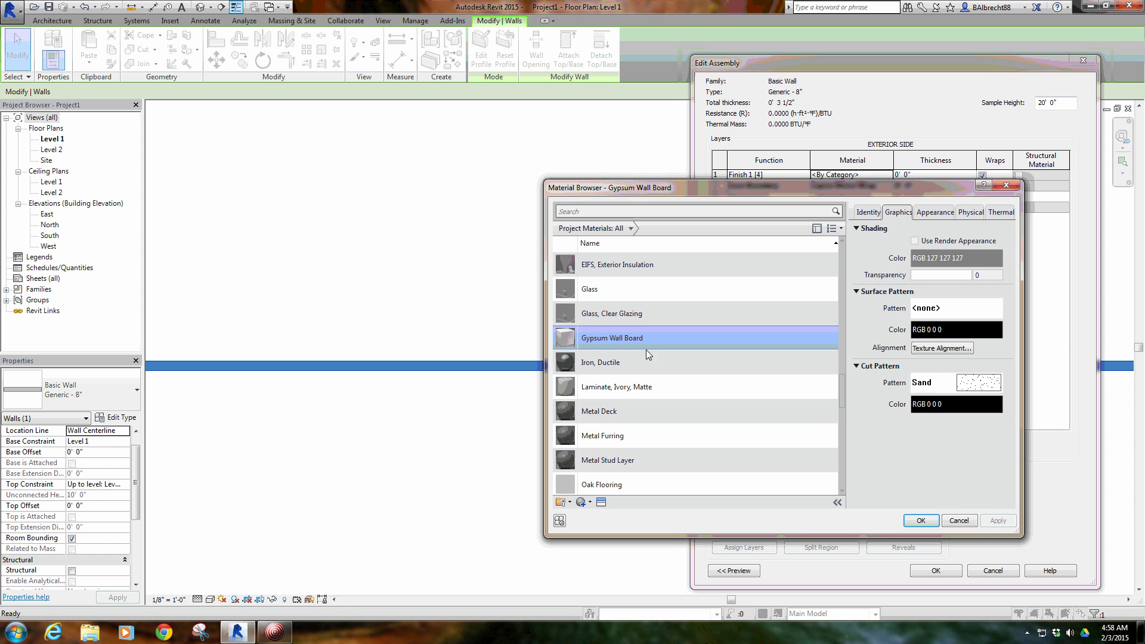
left_click(921, 521)
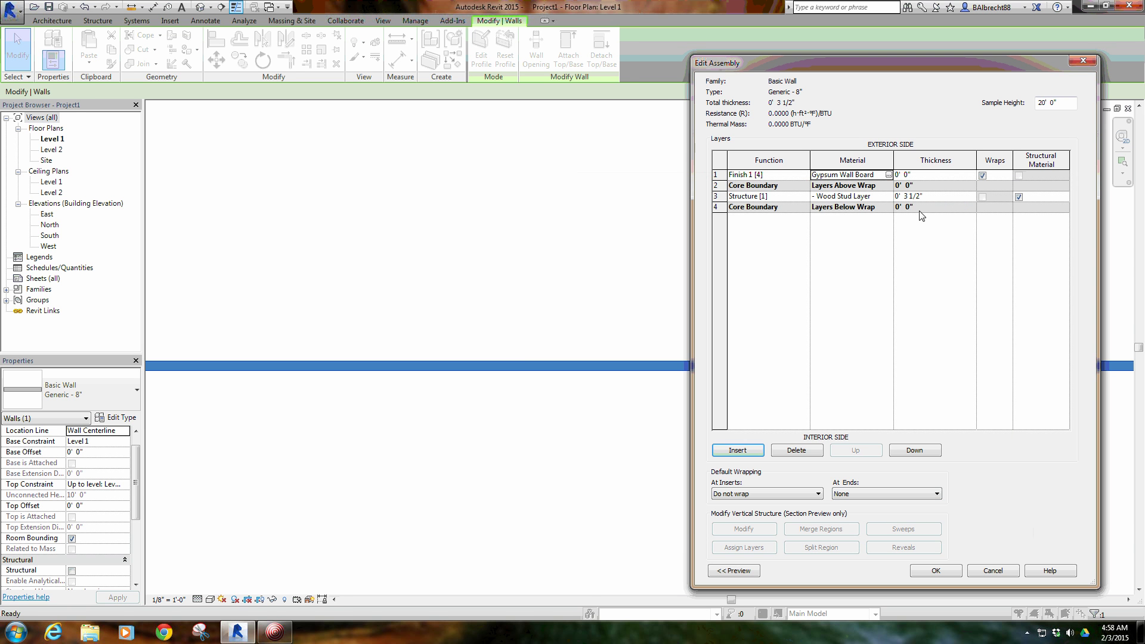
left_click(924, 175)
type("0 1/2")
key("Tab")
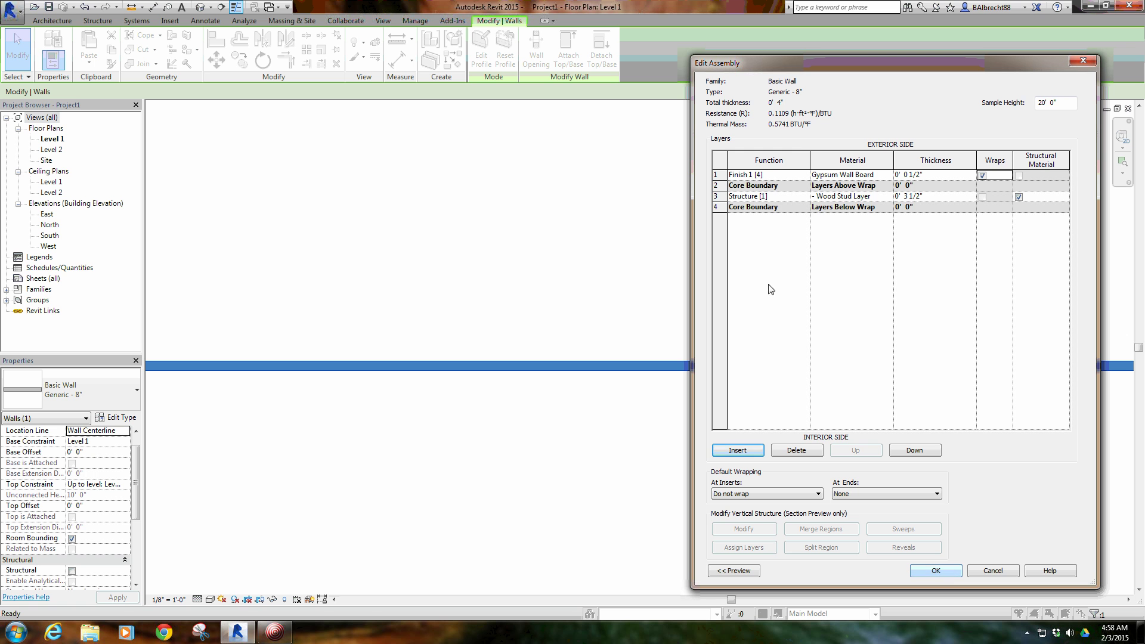
Insert a layer, move it to the interior side below the core boundary, and set its function to Finish 2 [5]
left_click(720, 208)
left_click(738, 450)
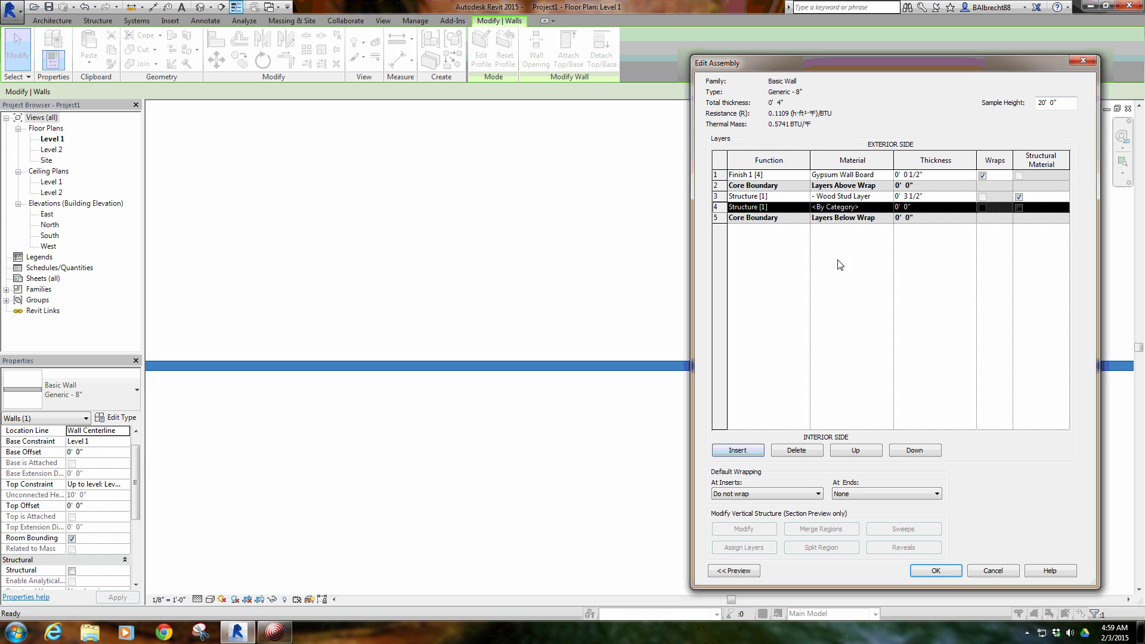
left_click(914, 451)
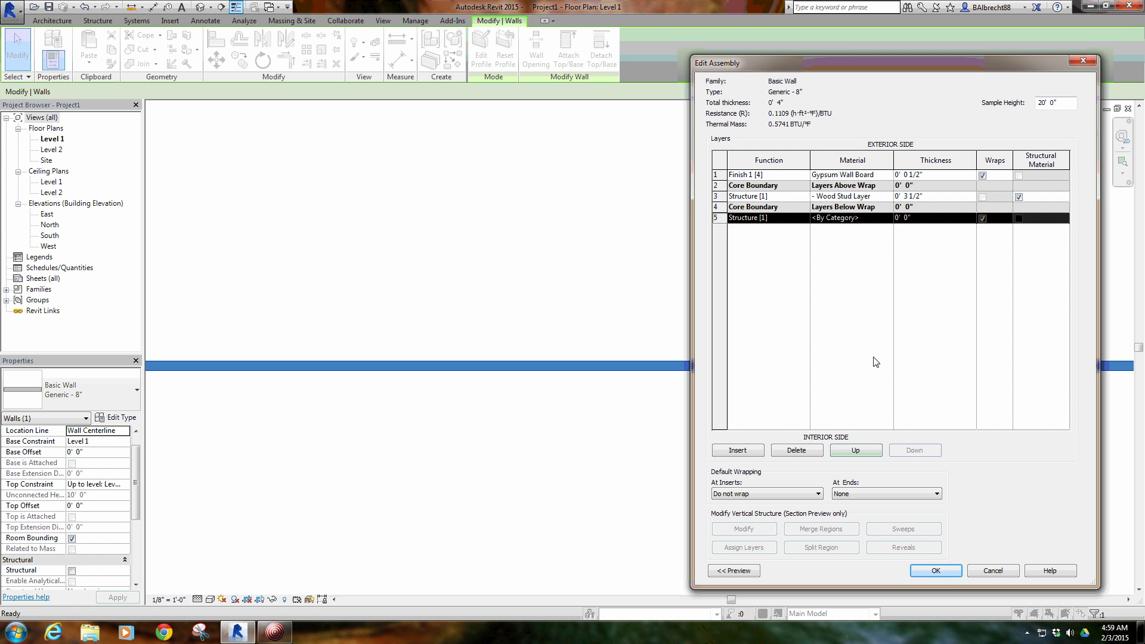
left_click(806, 219)
left_click(804, 218)
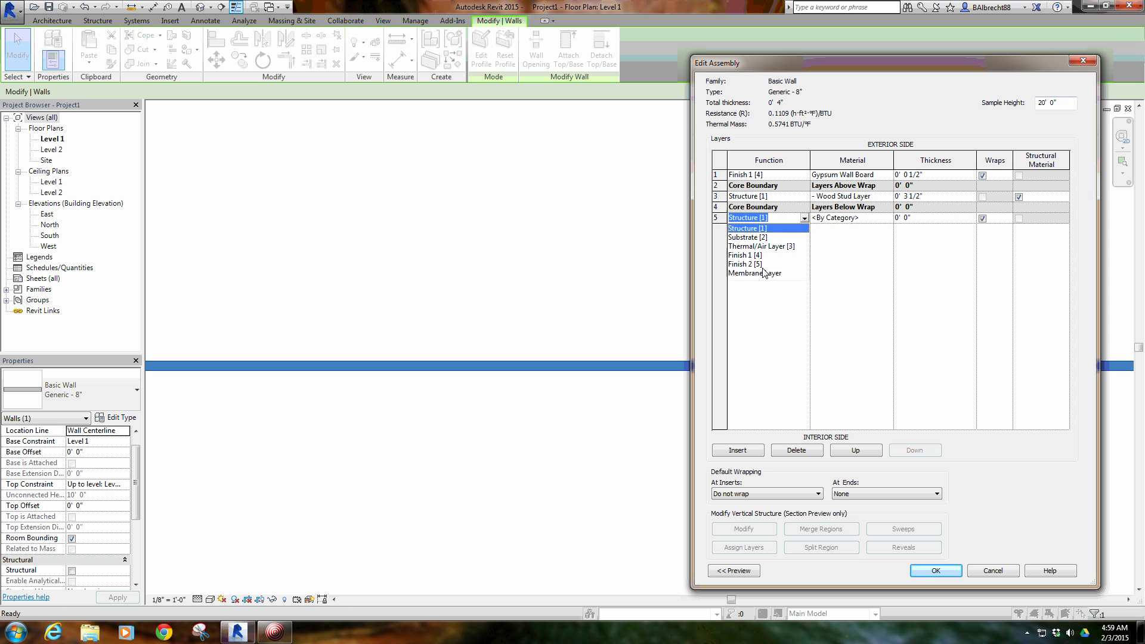
left_click(761, 264)
Assign Gypsum Wall Board to the Finish 2 [5] layer and set its thickness to 1/2"
left_click(865, 218)
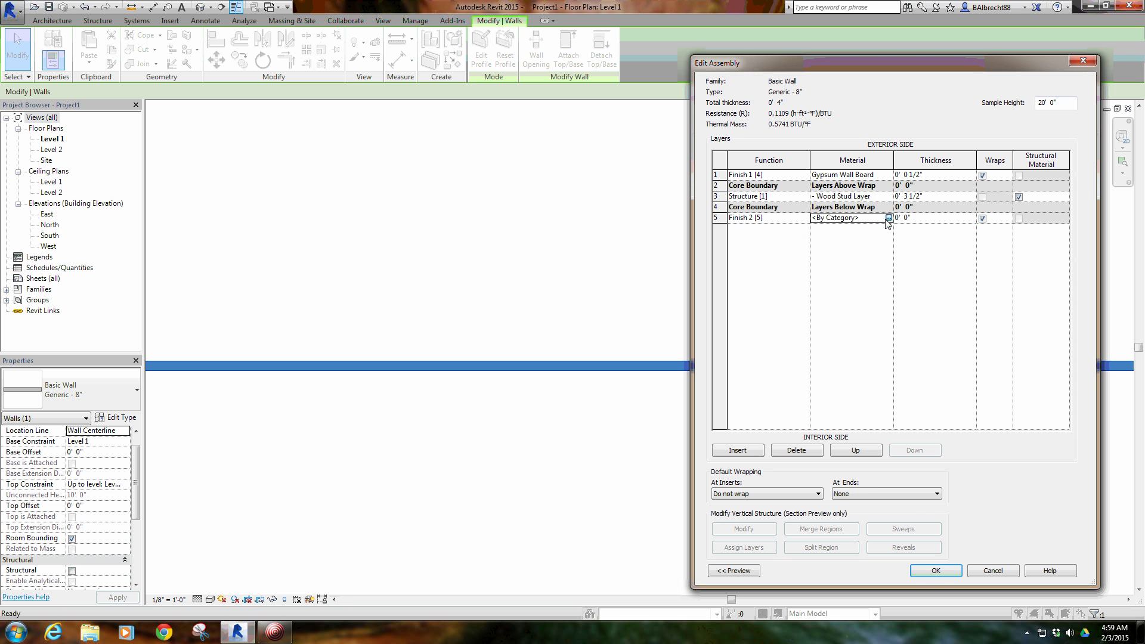
left_click(889, 218)
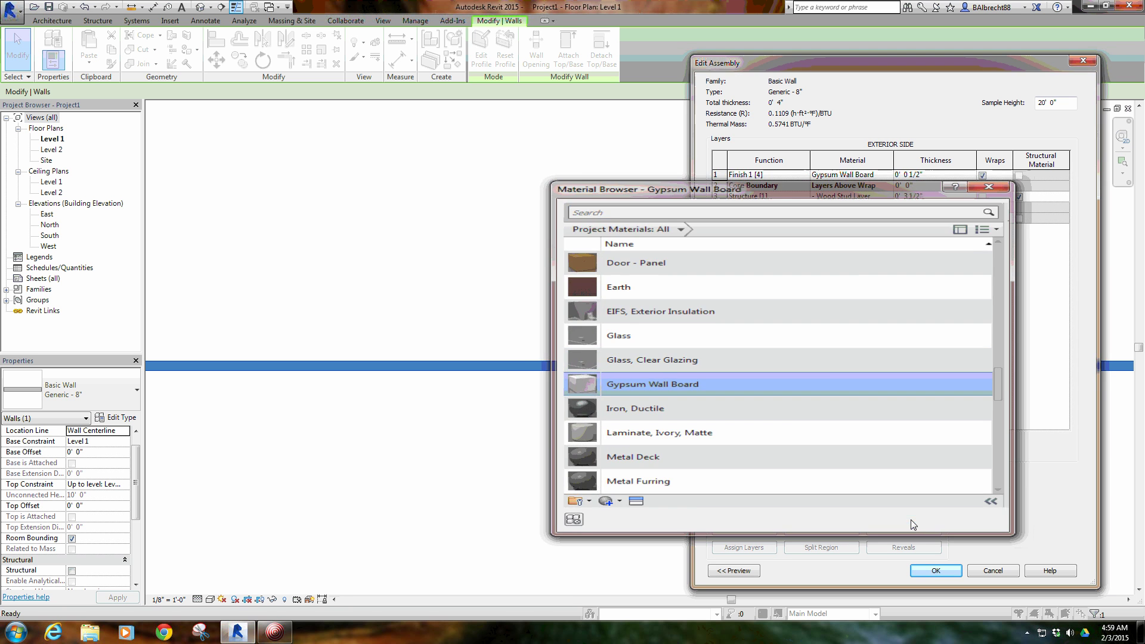
left_click(921, 521)
left_click(927, 220)
type("1/2\"")
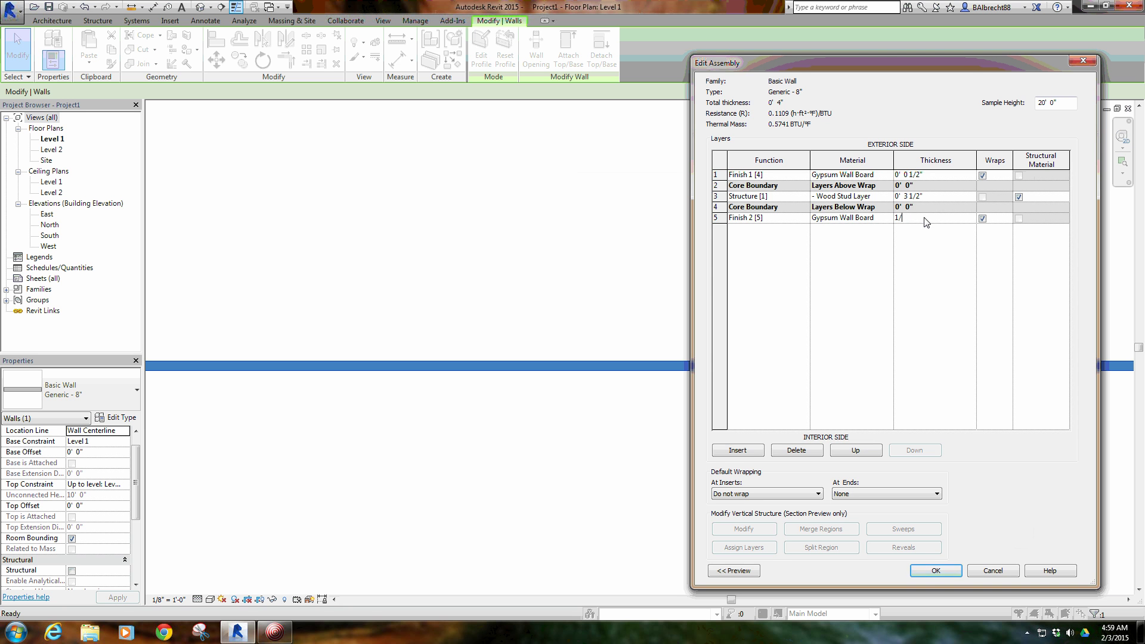
key("Tab")
Accept the layered assembly and type properties, and deselect the wall in the floor plan
left_click(935, 572)
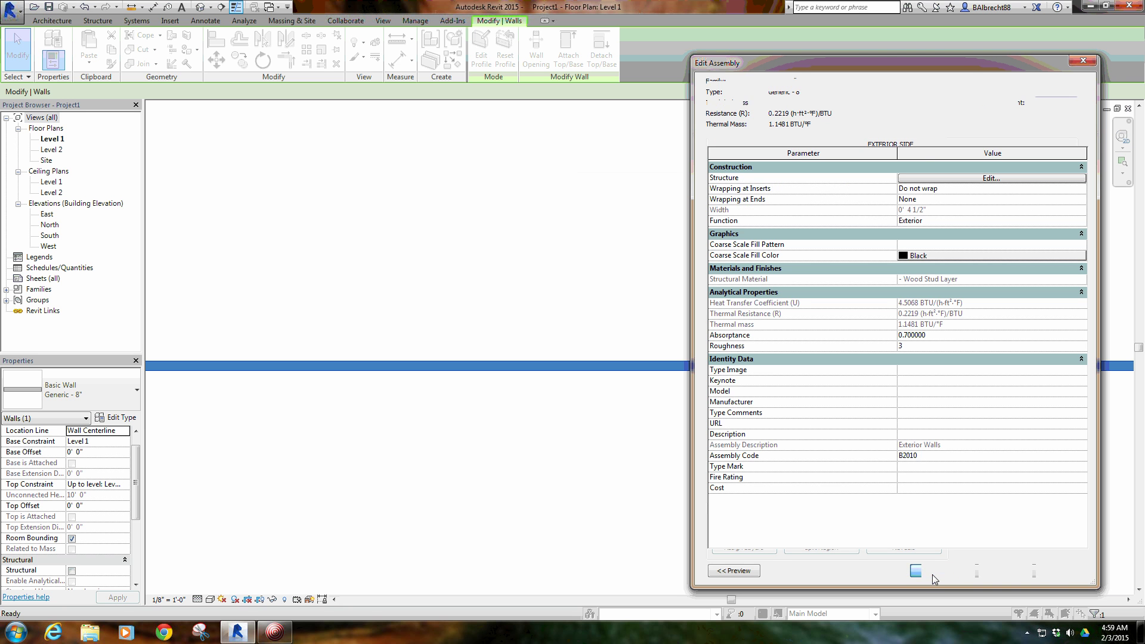
left_click(686, 429)
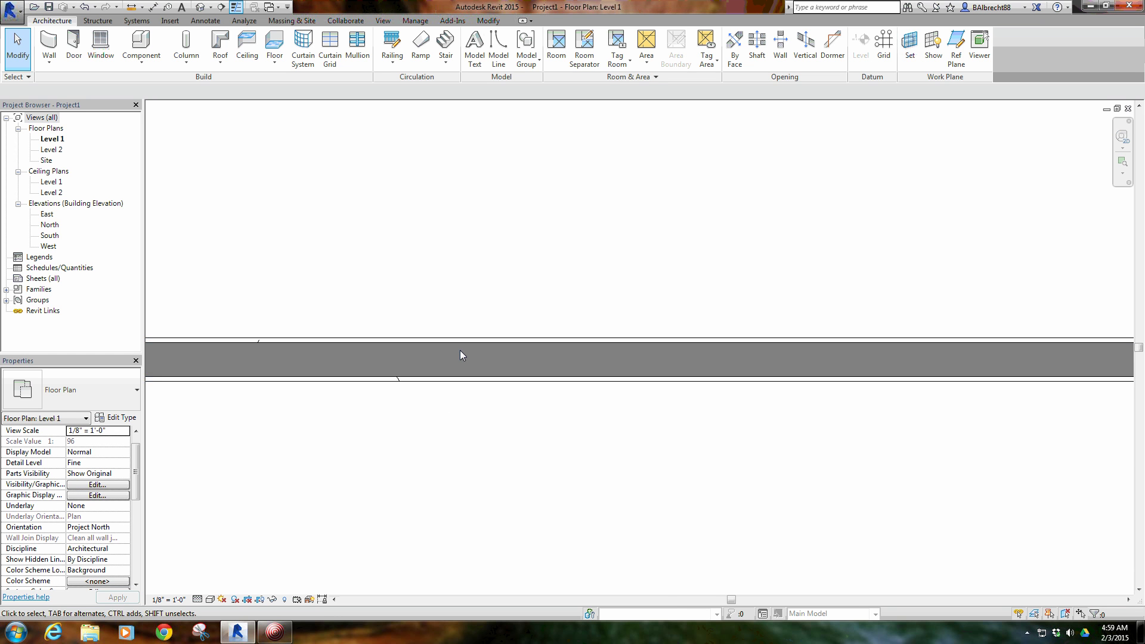
scroll(611, 475, "down", 4)
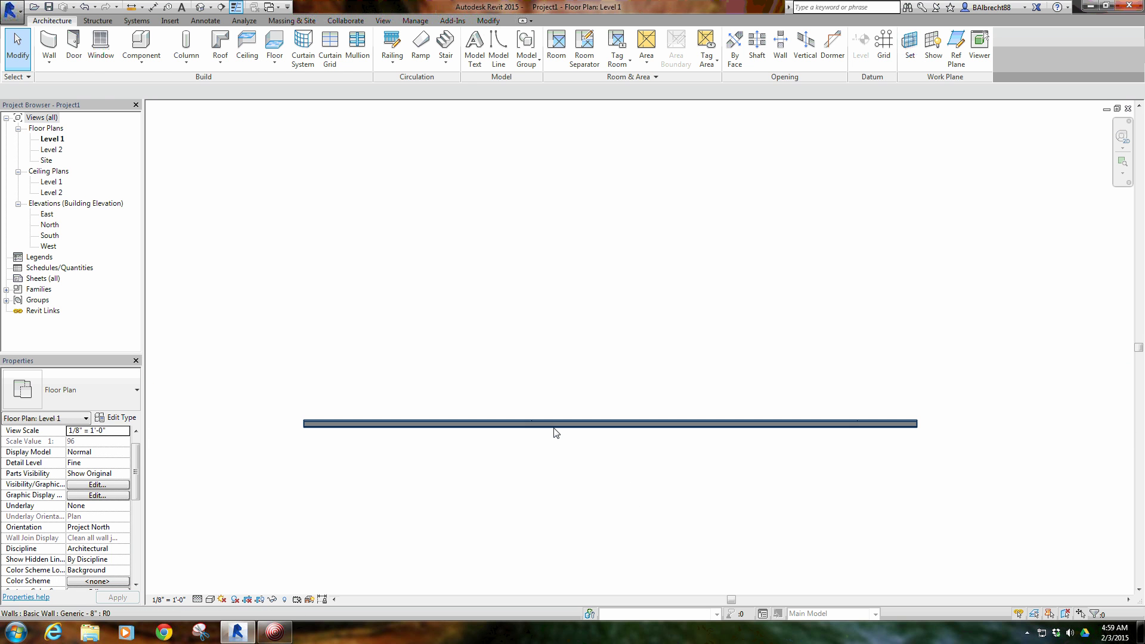
Draw a wall about 6'-2" long at 90 degrees upward from the right endpoint of the existing horizontal wall, and end the wall command
key("w")
key("a")
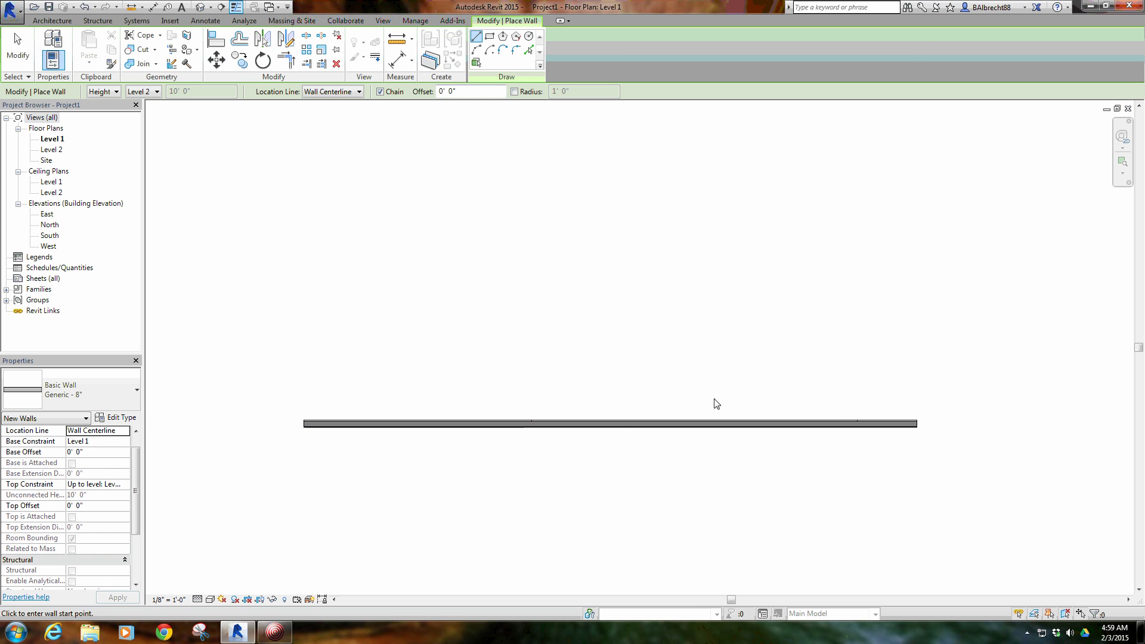
scroll(926, 428, "up", 2)
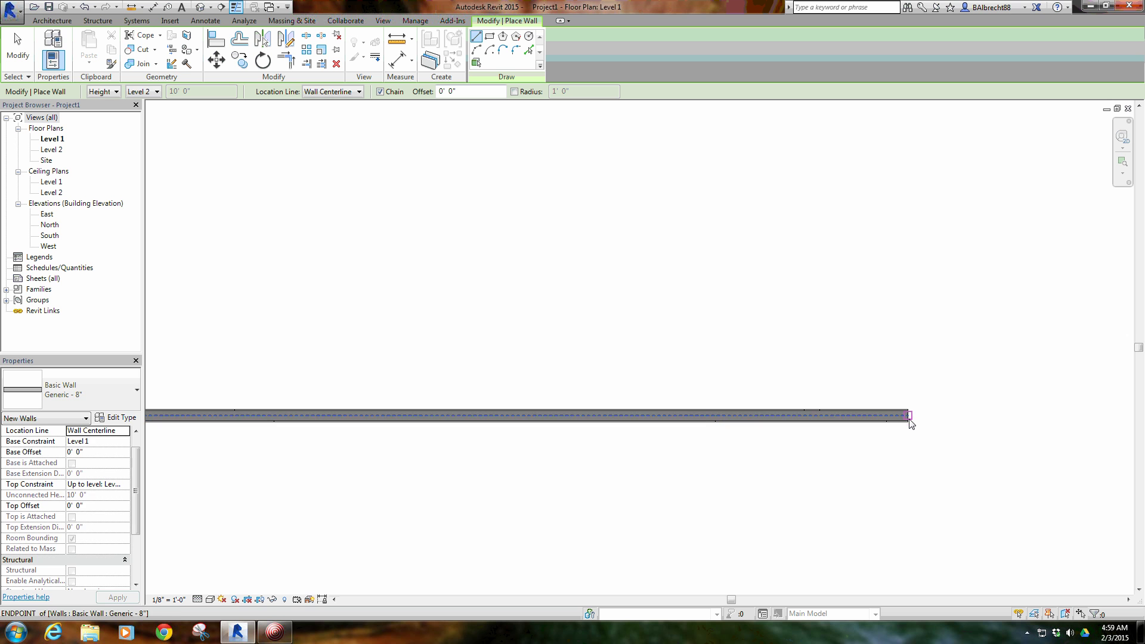
left_click(909, 423)
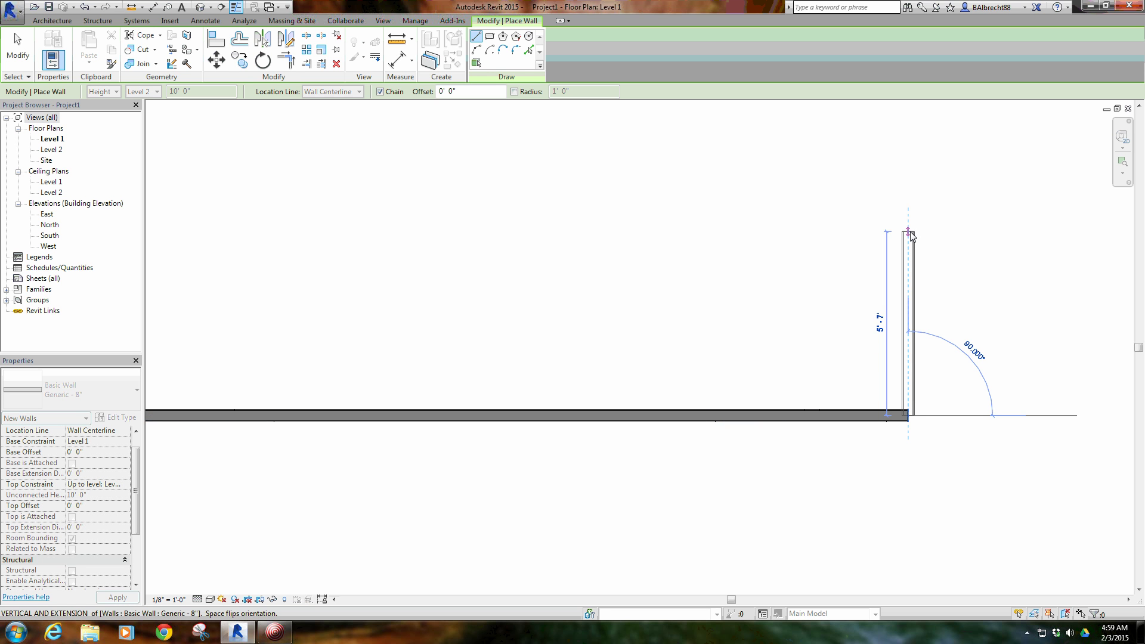
left_click(909, 212)
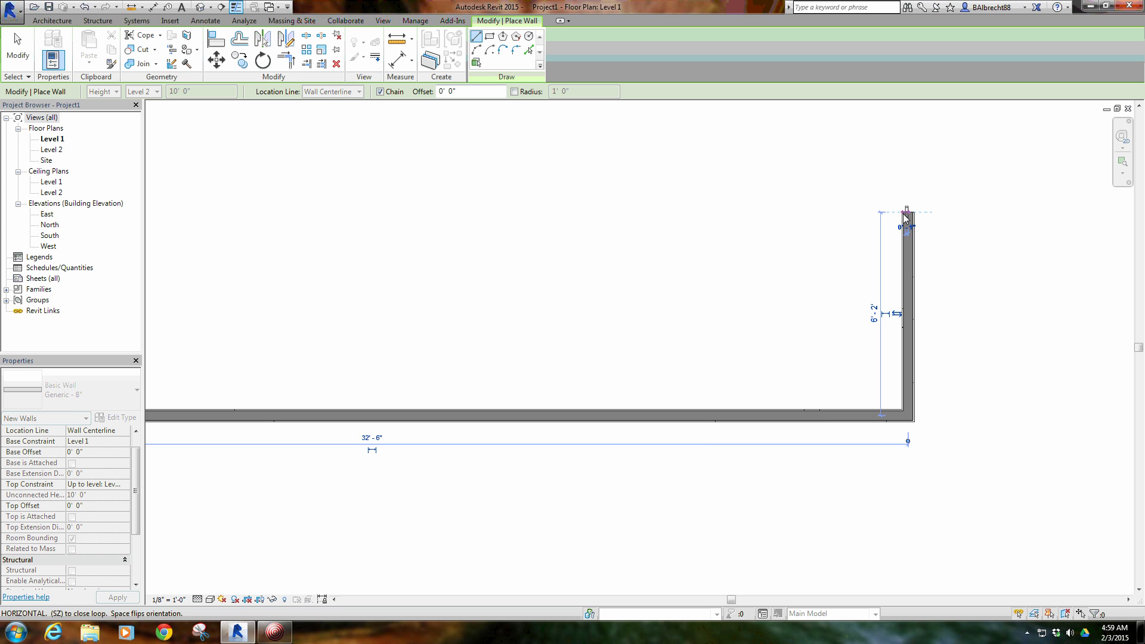
right_click(692, 280)
left_click(692, 282)
Examine up close how the stud core and gypsum finish layers of the two walls join at the corner
scroll(652, 314, "up", 4)
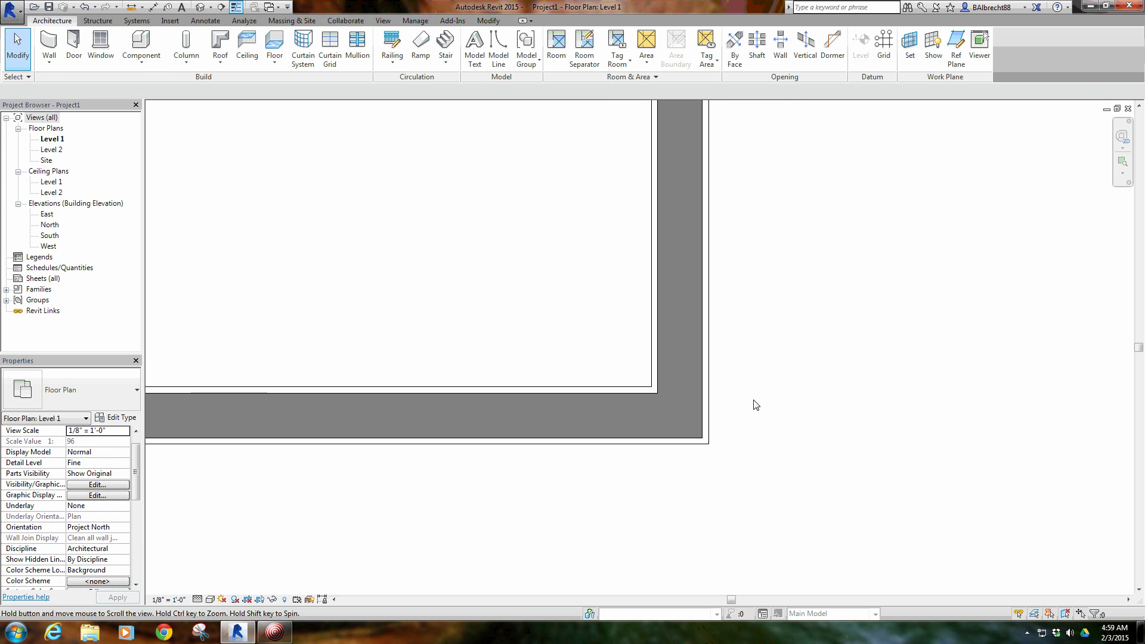
left_click(614, 388)
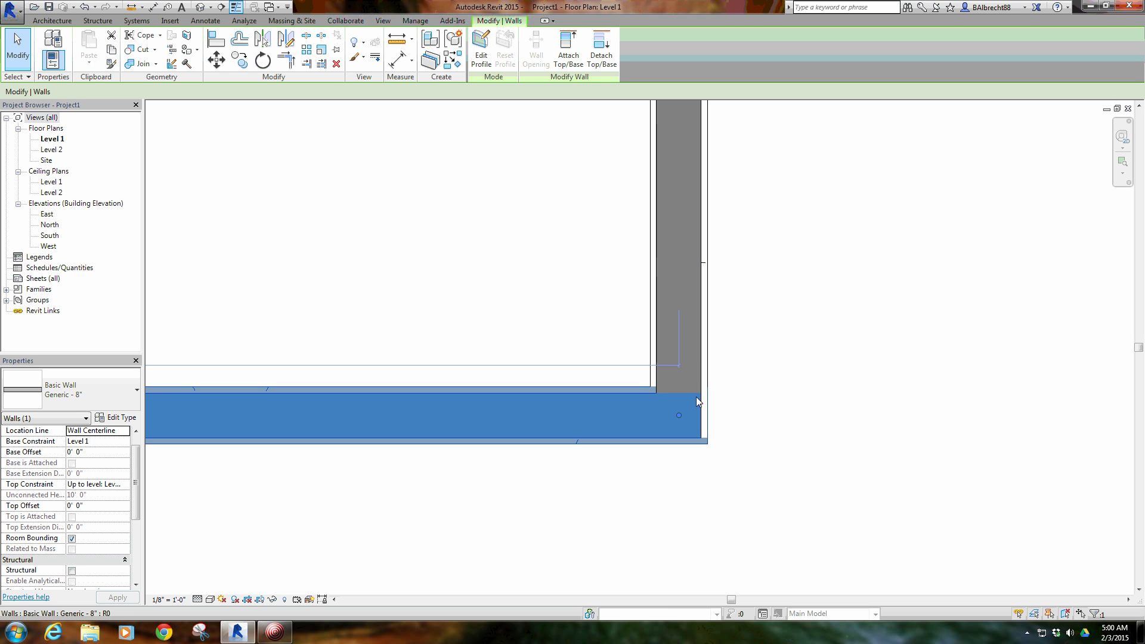
left_click(534, 312)
left_click(631, 427)
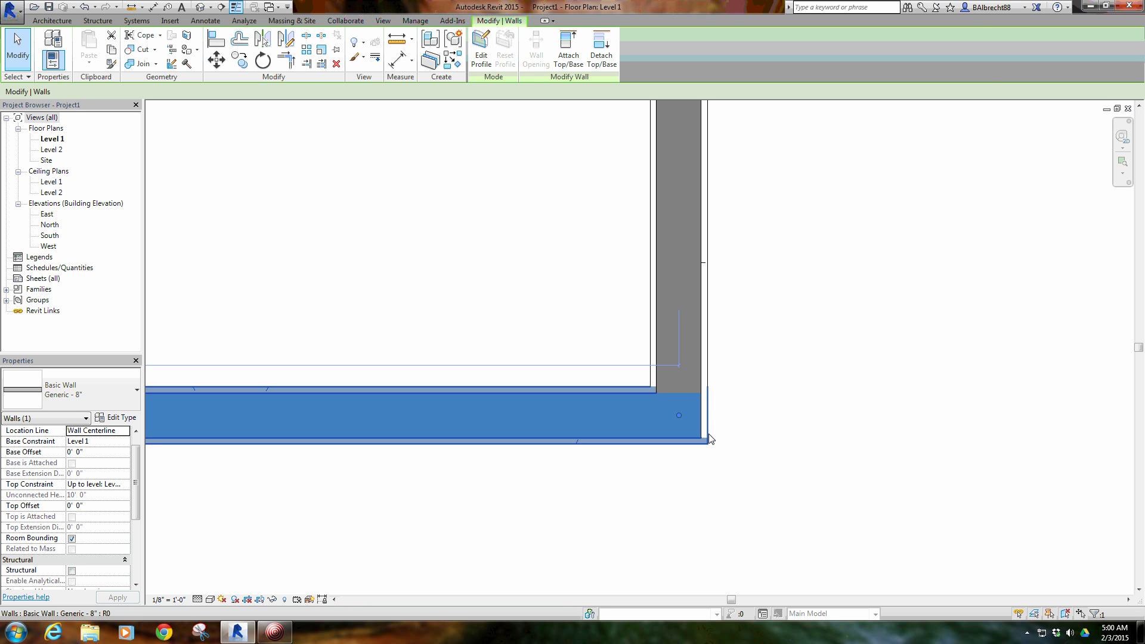
left_click(466, 305)
scroll(486, 269, "down", 3)
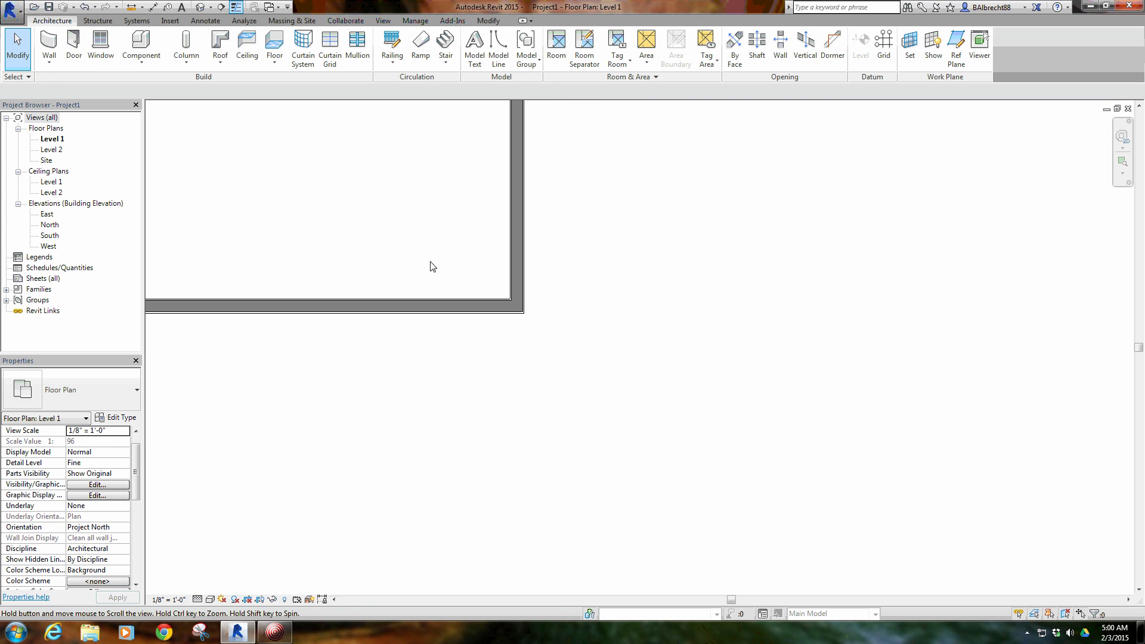
scroll(739, 362, "up", 2)
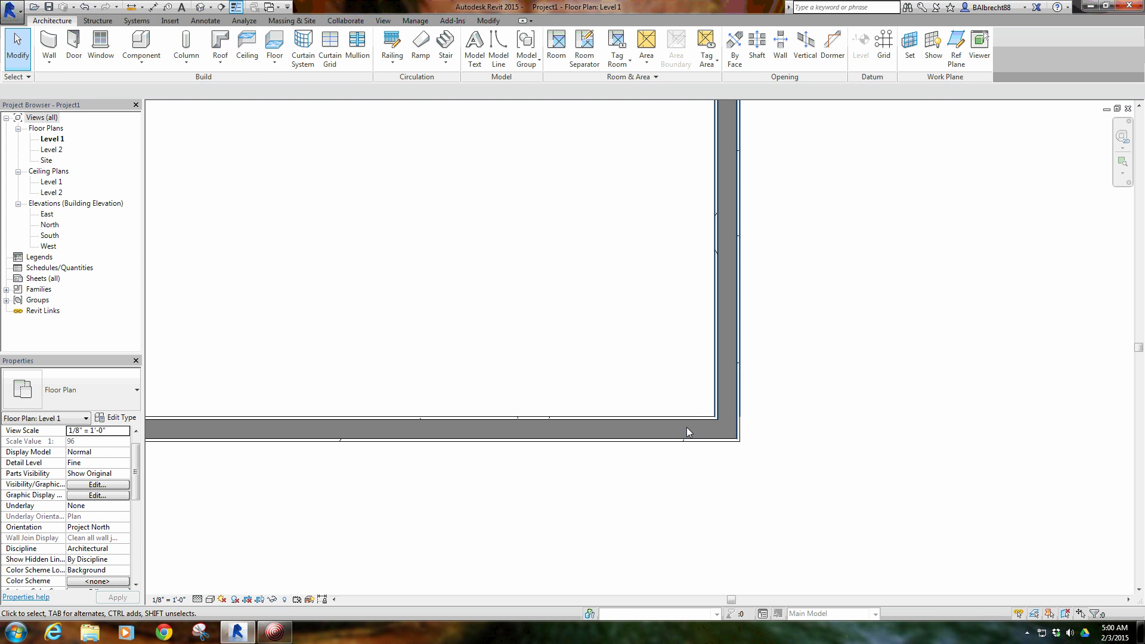
Open the horizontal wall type's structure for editing and delete the exterior Finish 1 [4] gypsum layer
left_click(298, 424)
left_click(119, 418)
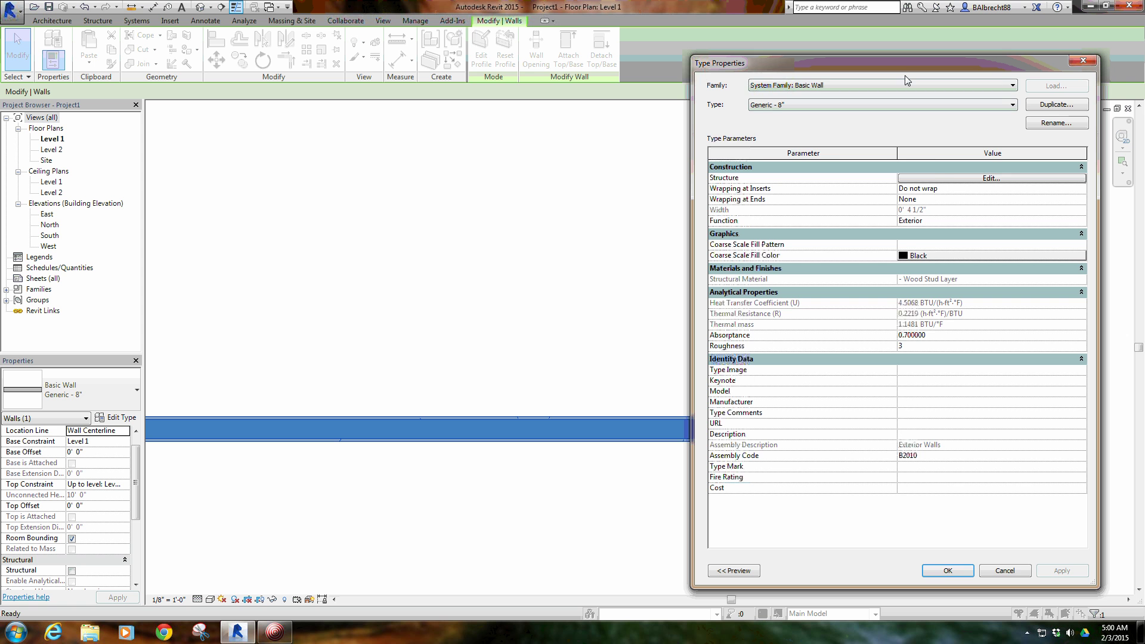
left_click(945, 180)
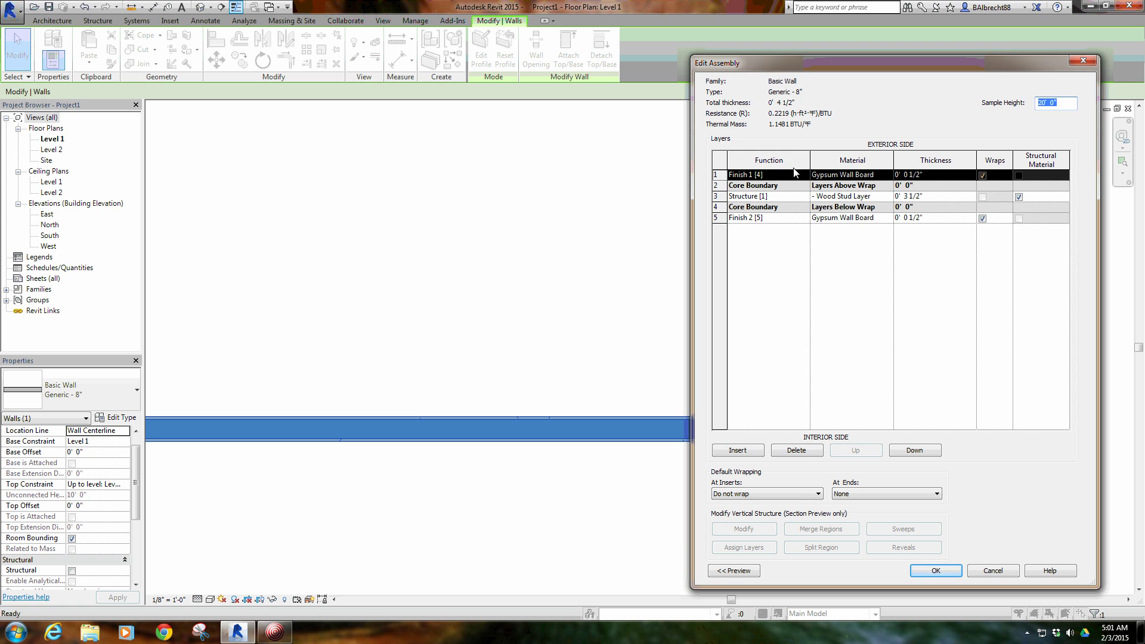
left_click(810, 455)
left_click(811, 454)
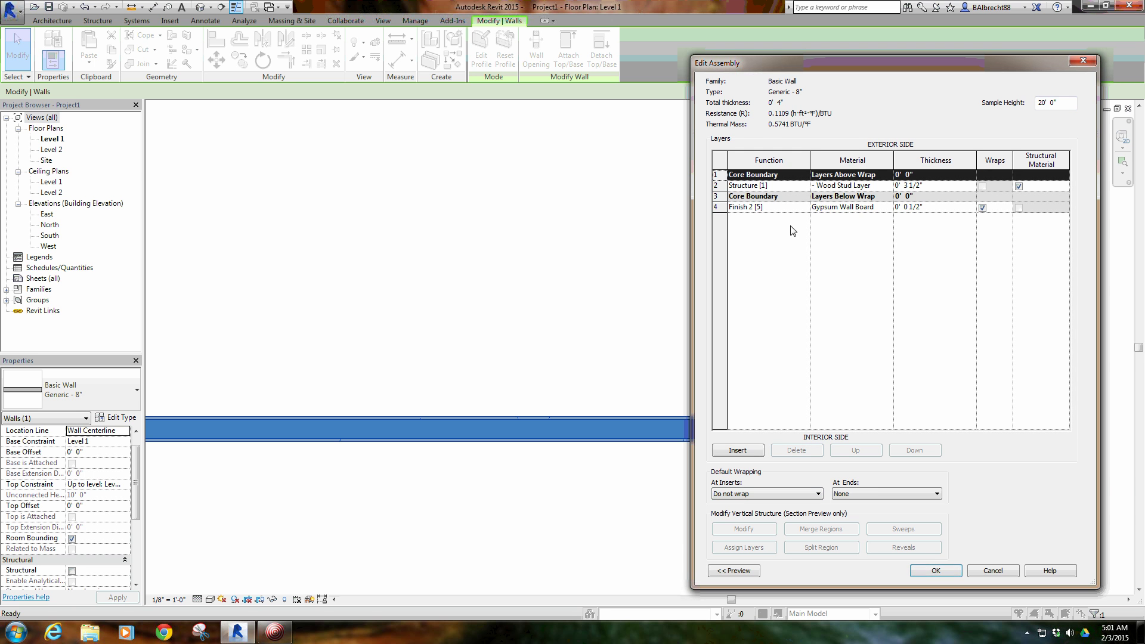
Insert a layer inside the core, on the exterior side of the wood stud layer, and set its thickness to 7/16"
left_click(721, 189)
left_click(738, 450)
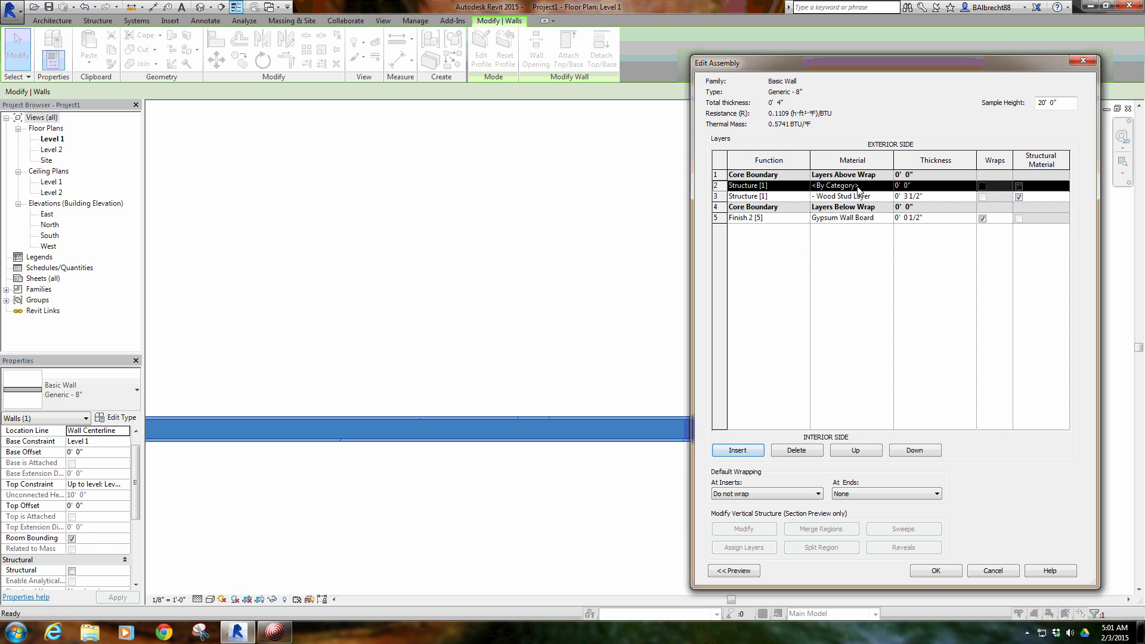
left_click(937, 187)
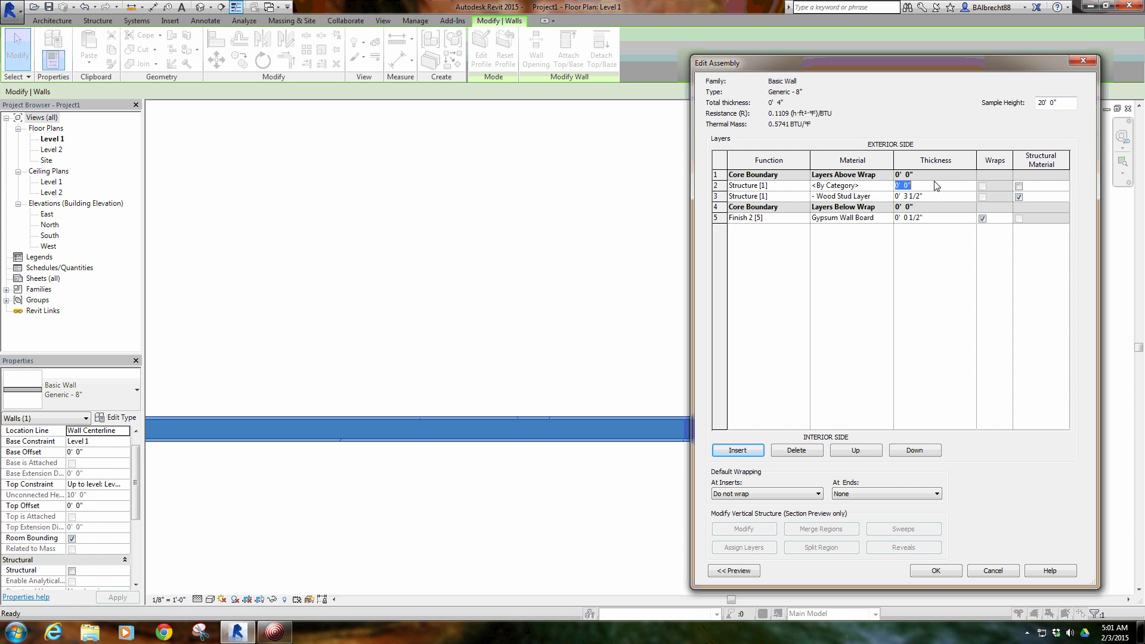
type("7/16")
key("Tab")
Assign the Plywood, Sheathing material to the 7/16" core layer
left_click(891, 186)
left_click(891, 186)
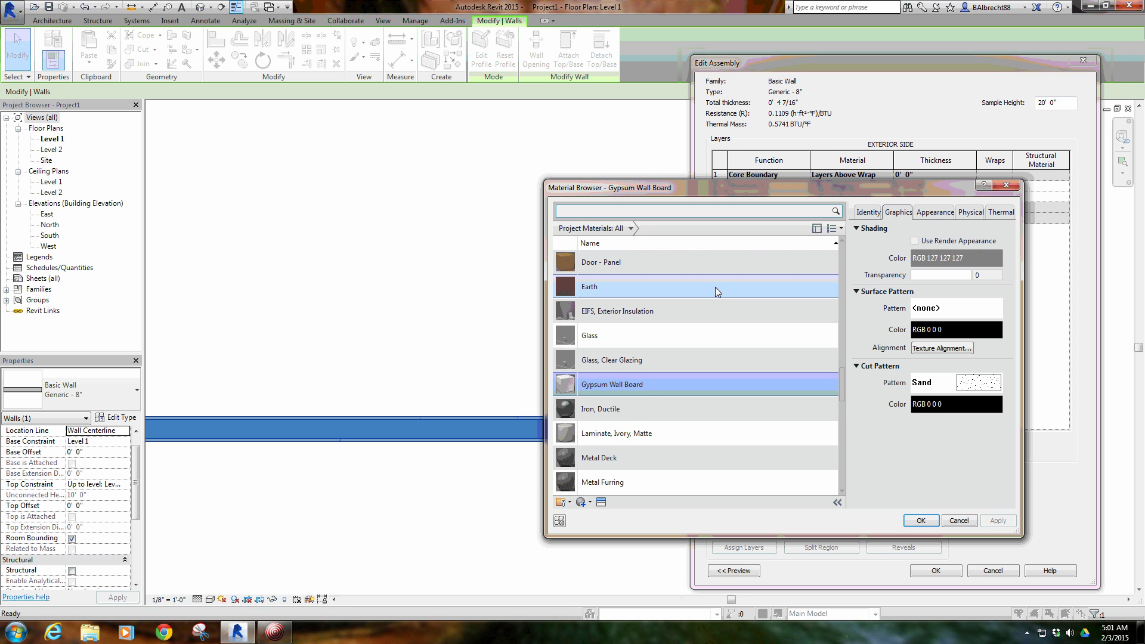
scroll(676, 364, "down", 8)
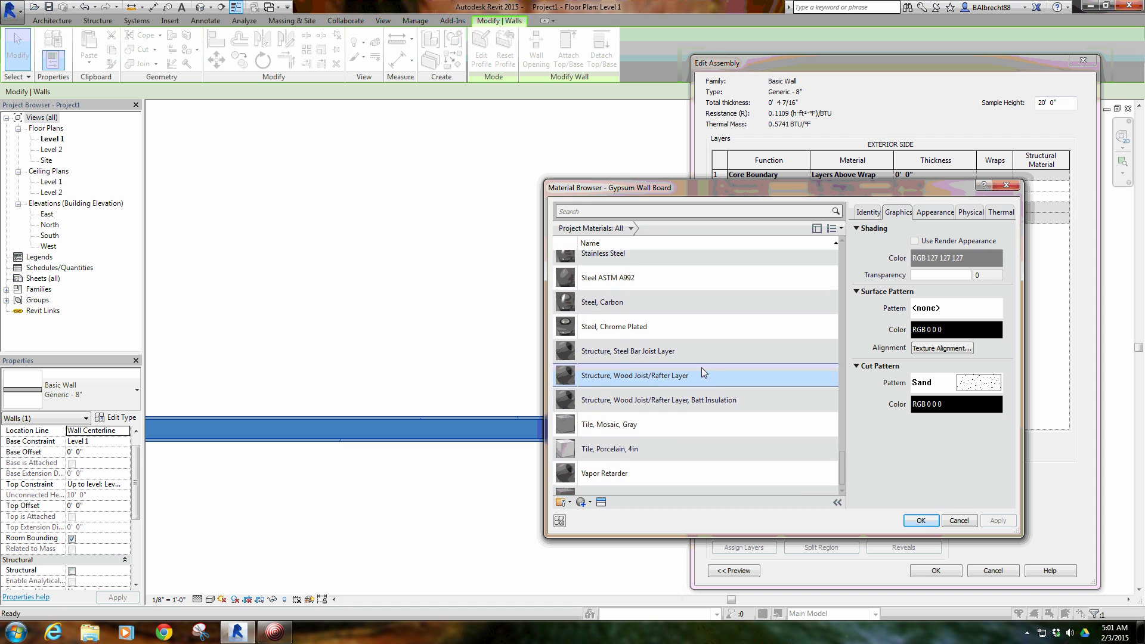
scroll(723, 370, "up", 8)
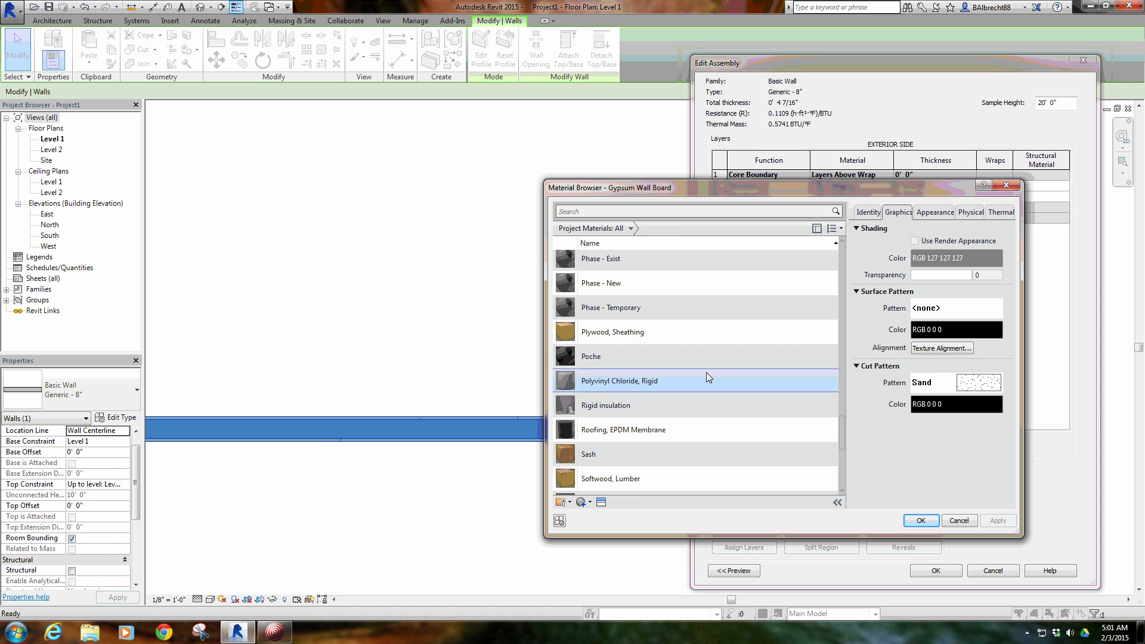
scroll(702, 366, "up", 3)
scroll(701, 370, "down", 7)
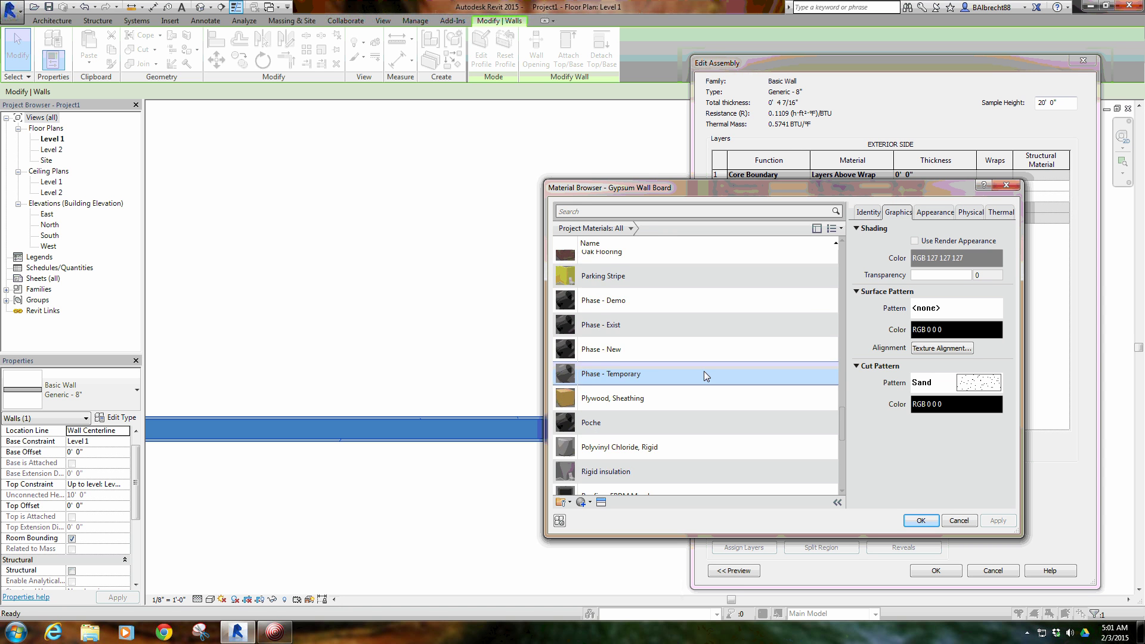
scroll(699, 382, "down", 3)
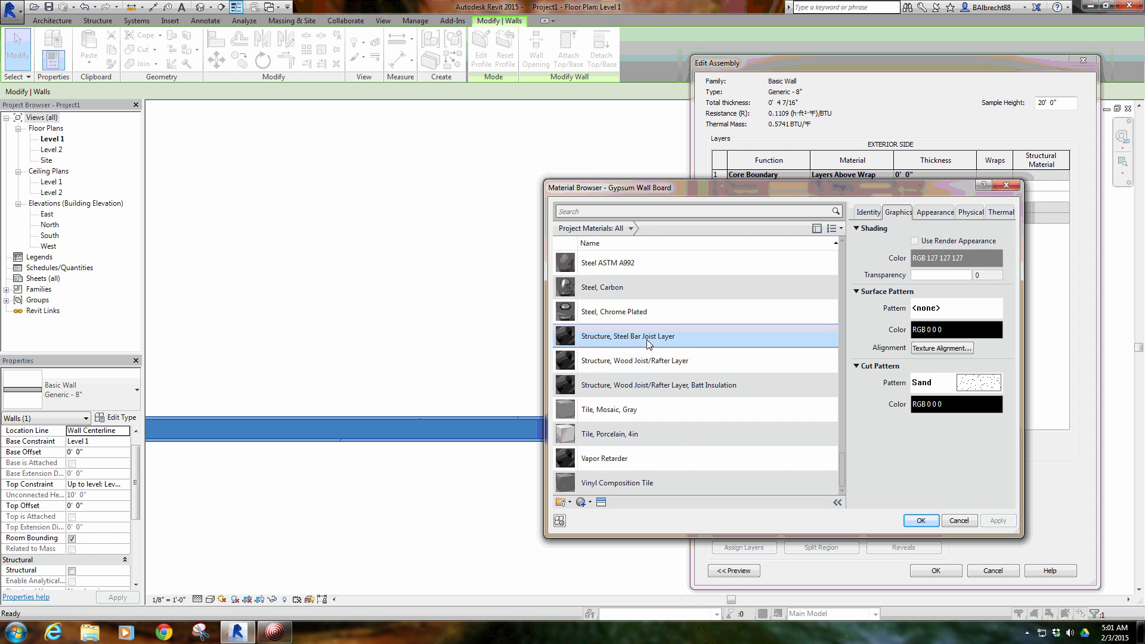
scroll(635, 312, "up", 3)
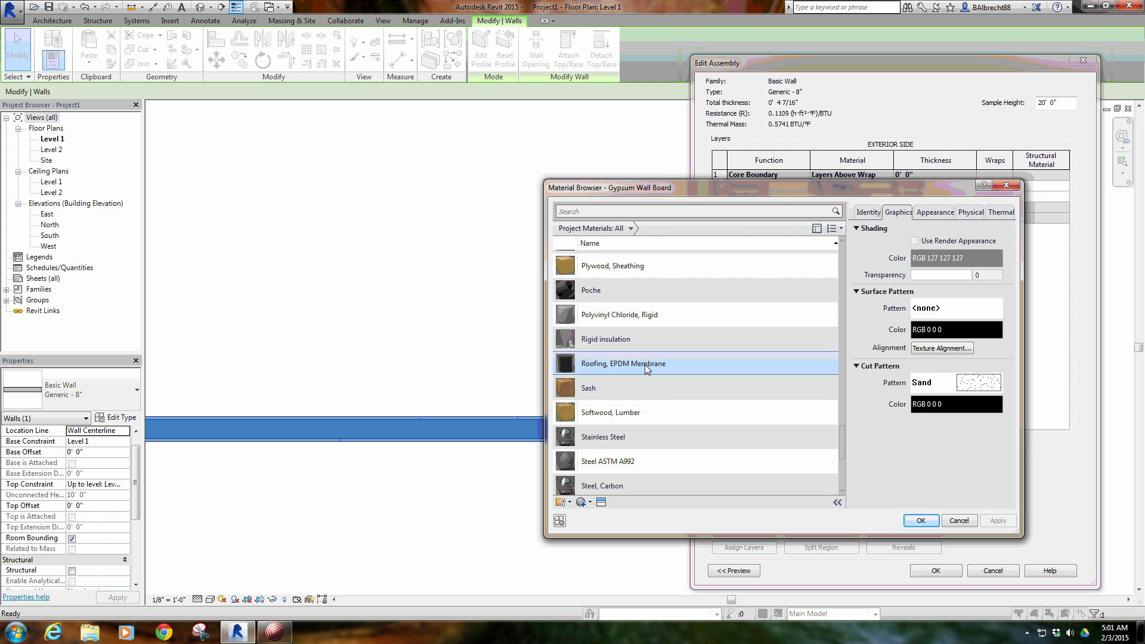
scroll(651, 338, "up", 3)
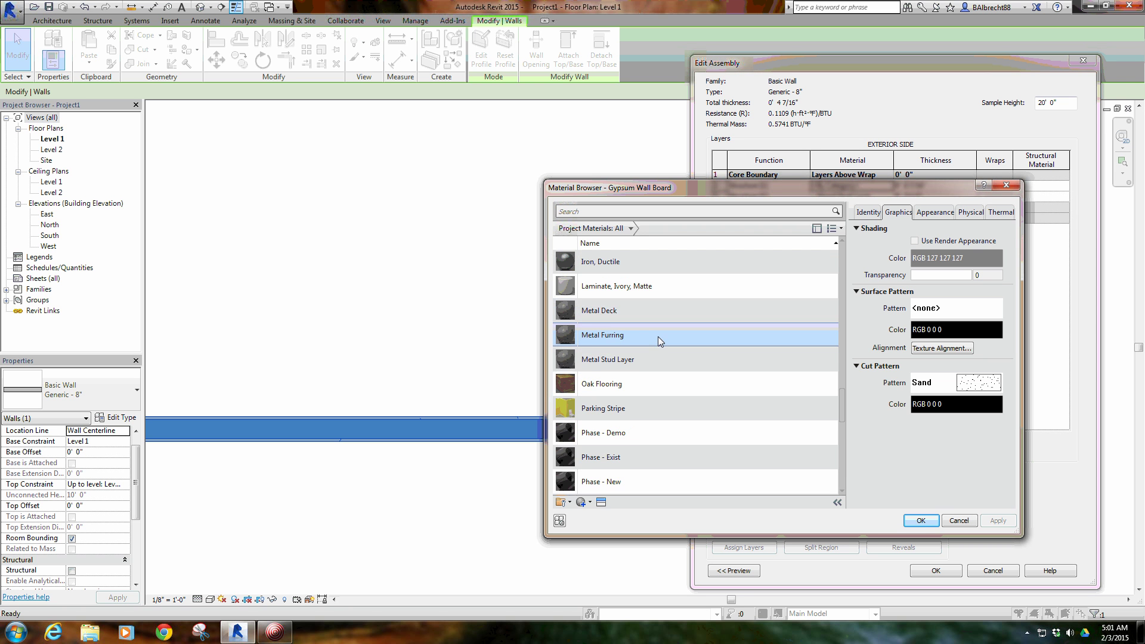
scroll(660, 338, "up", 2)
scroll(659, 339, "down", 5)
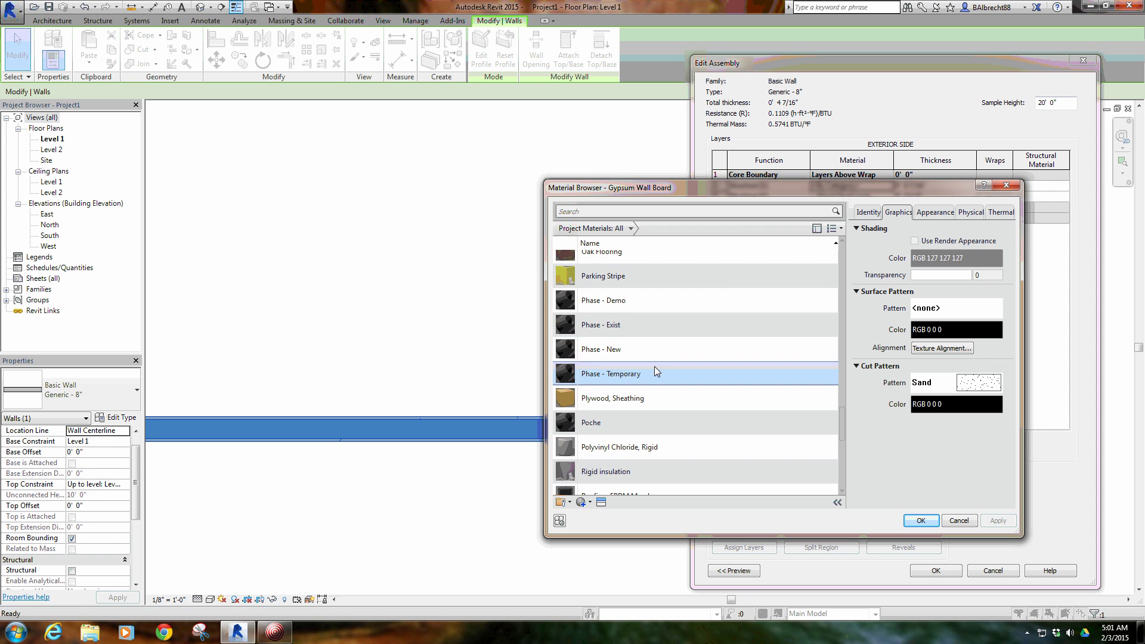
left_click(653, 397)
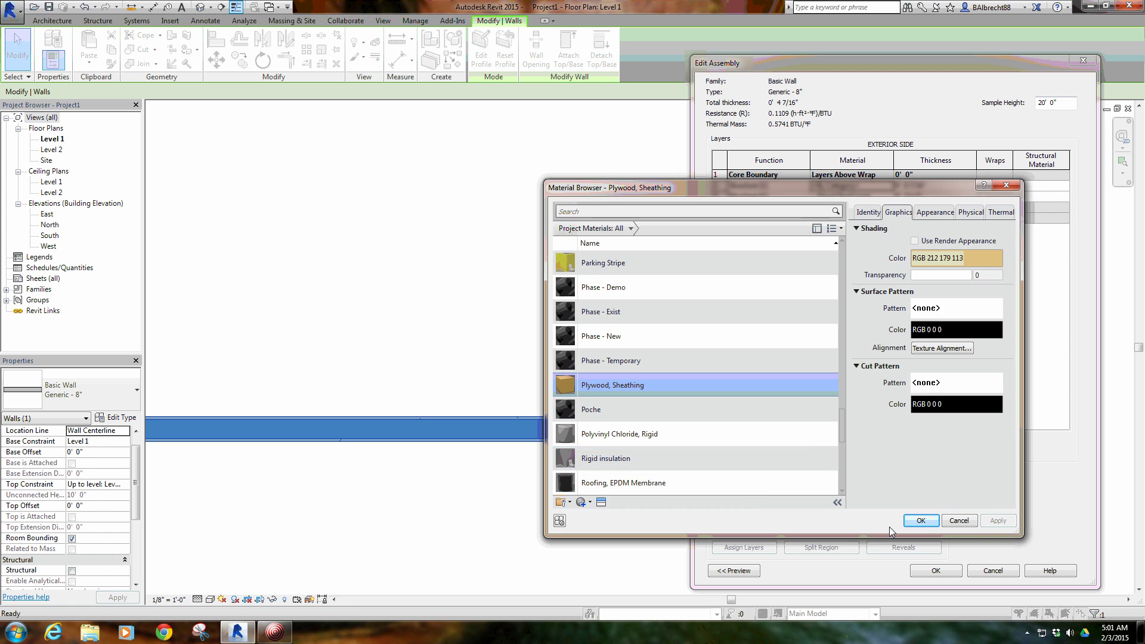
left_click(922, 521)
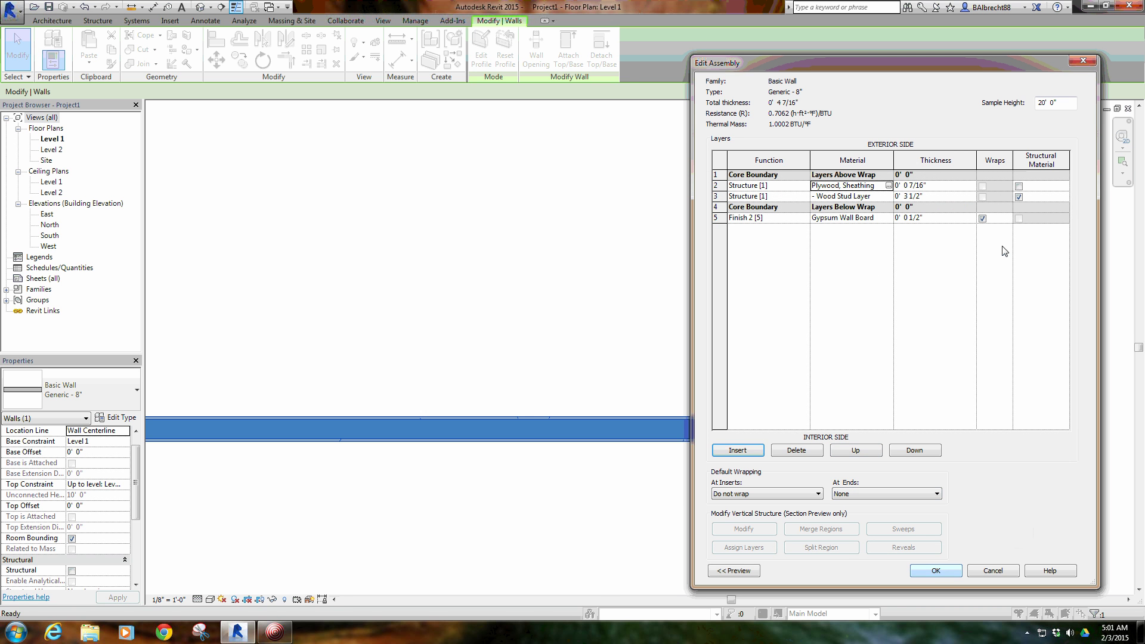
Switch the structural material designation back and forth between the plywood and wood stud layers, ending on the wood stud layer
left_click(1022, 189)
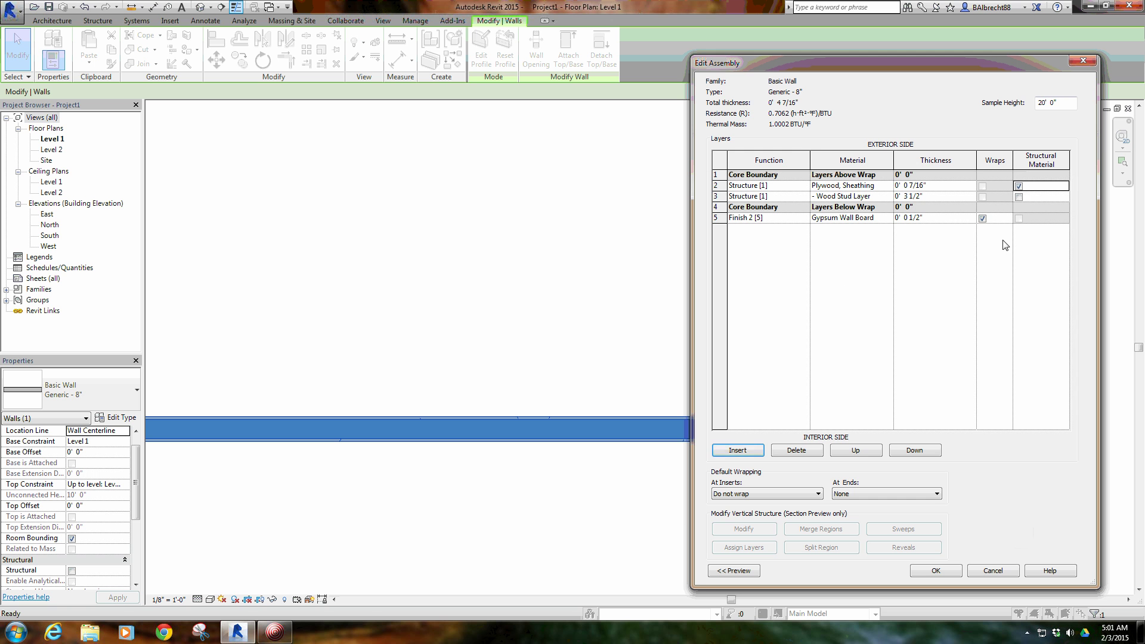
left_click(1020, 199)
left_click(1022, 190)
left_click(1022, 194)
left_click(1022, 190)
left_click(1022, 195)
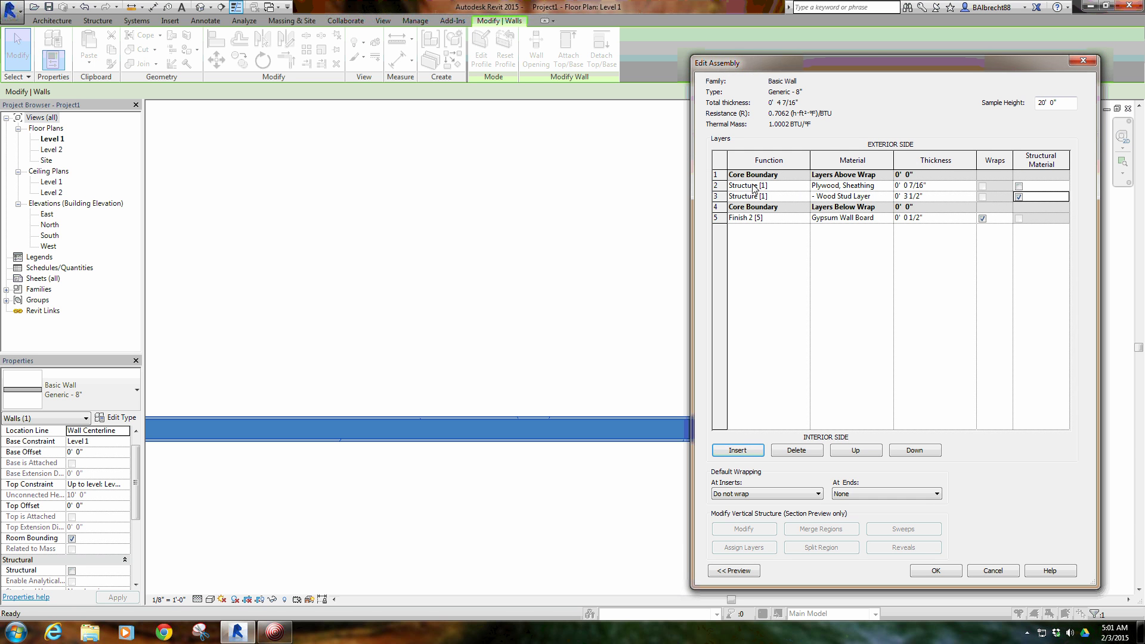
Set the function of the plywood sheathing layer to Substrate [2]
left_click(794, 186)
left_click(794, 187)
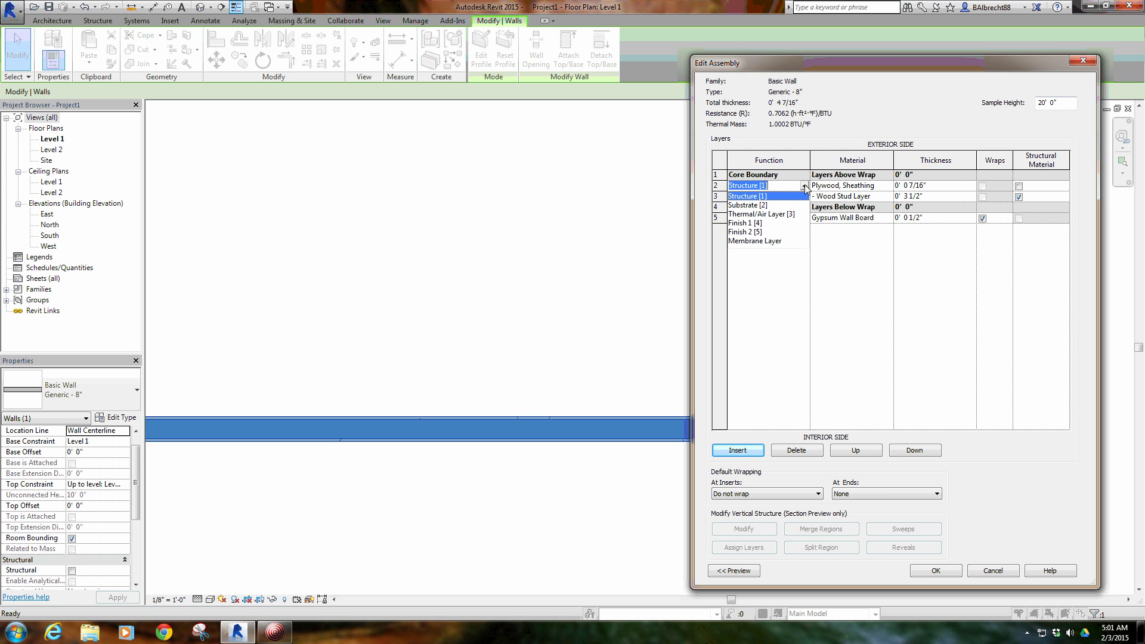
left_click(752, 206)
Insert a layer outside the exterior core boundary, set its thickness to 1/2" and its function to Thermal/Air Layer [3]
left_click(721, 175)
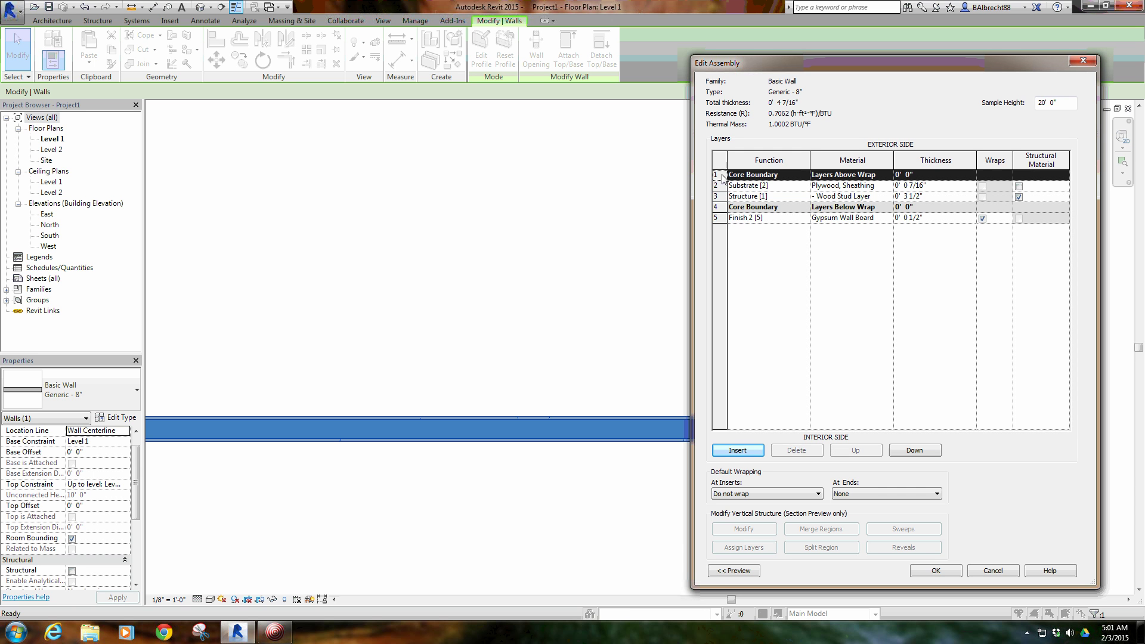
left_click(738, 451)
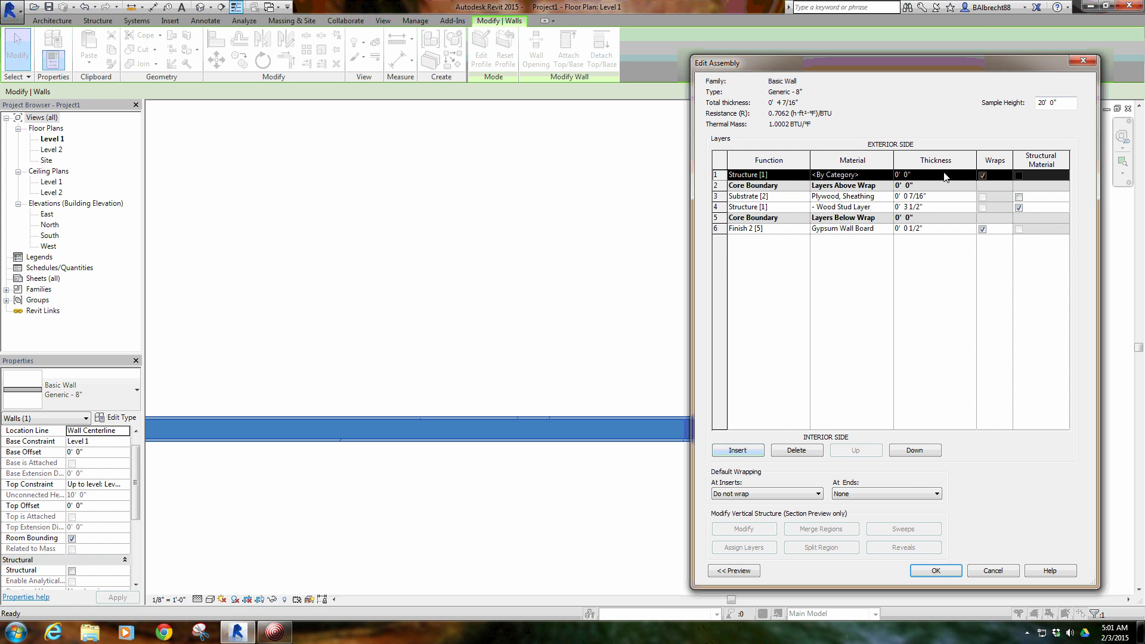
left_click(922, 176)
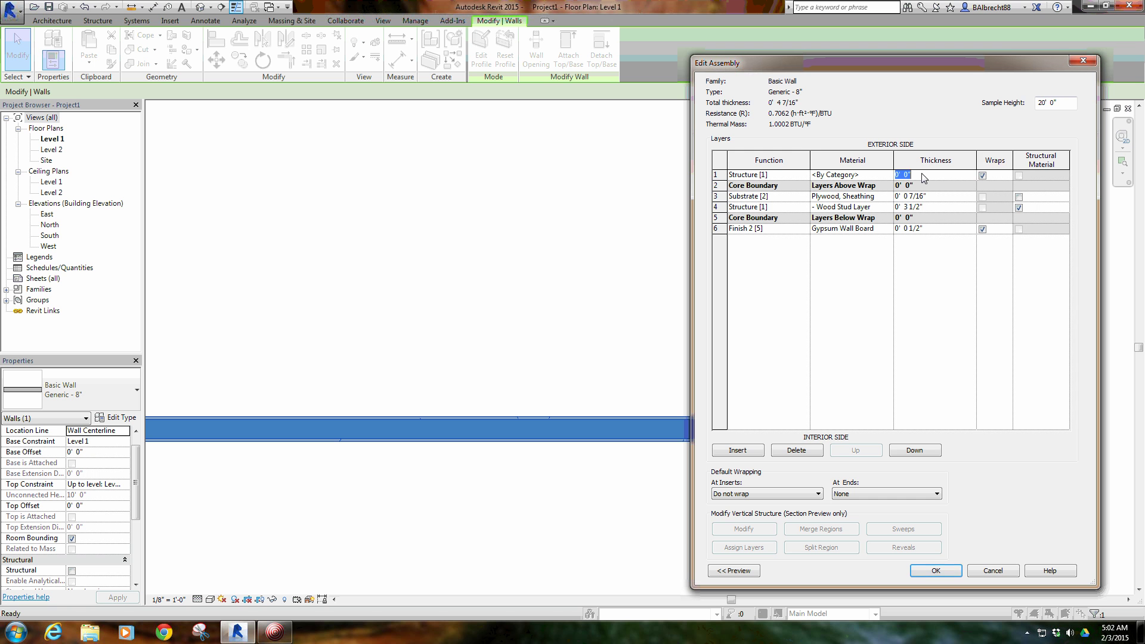
type("1/2\"")
left_click(799, 175)
left_click(804, 175)
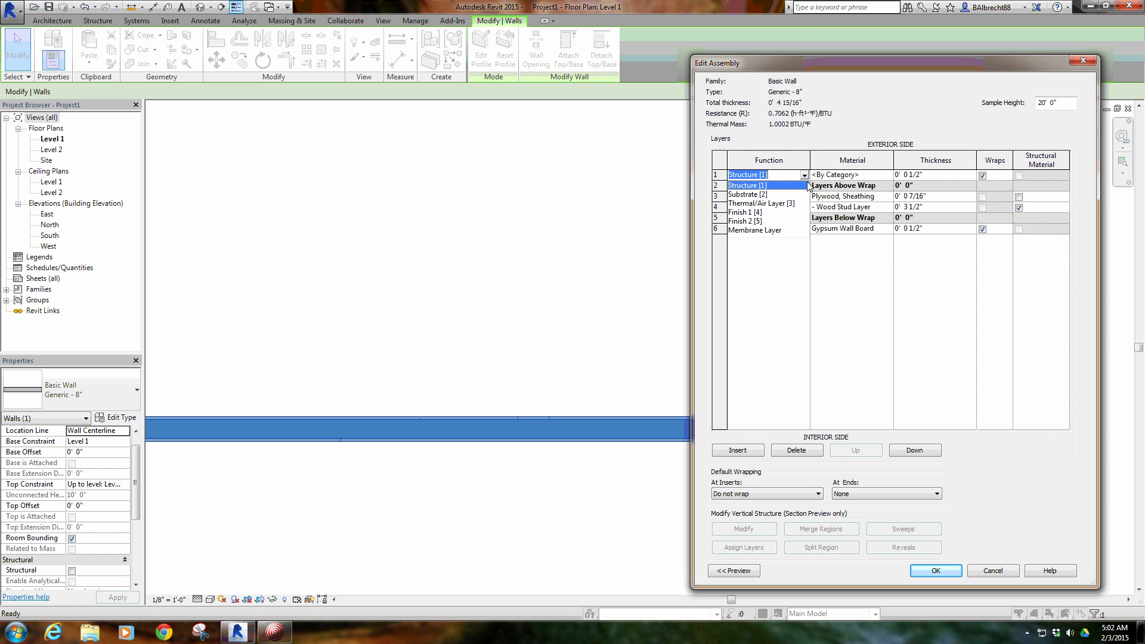
left_click(780, 205)
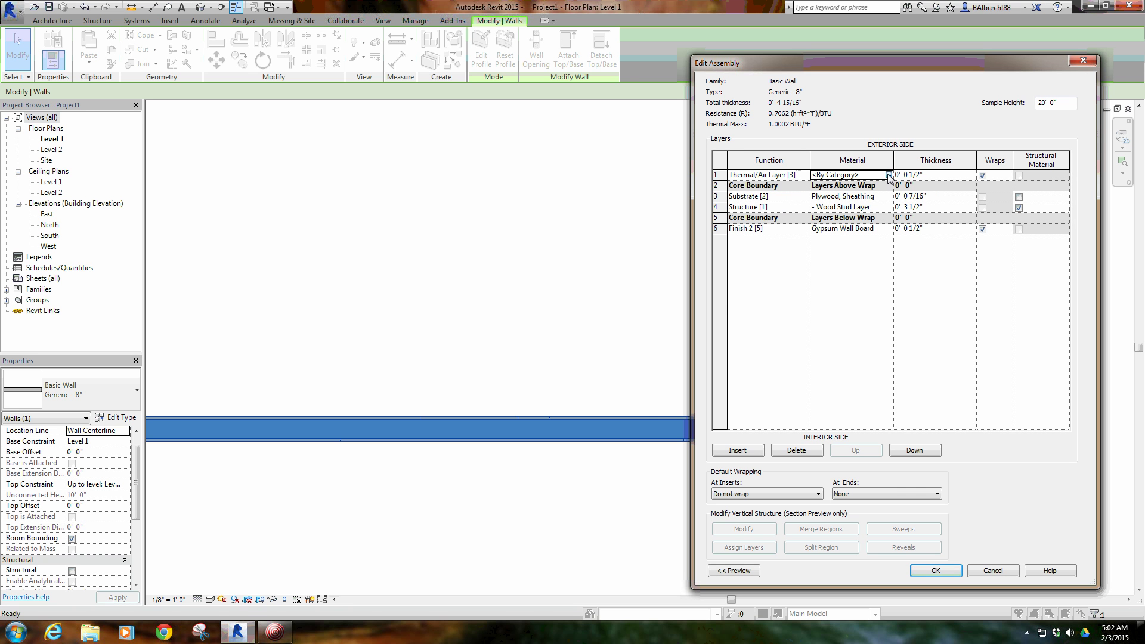
Assign the Rigid insulation material to the thermal/air layer and set its cut pattern color to grey RGB 128 128 128
left_click(889, 196)
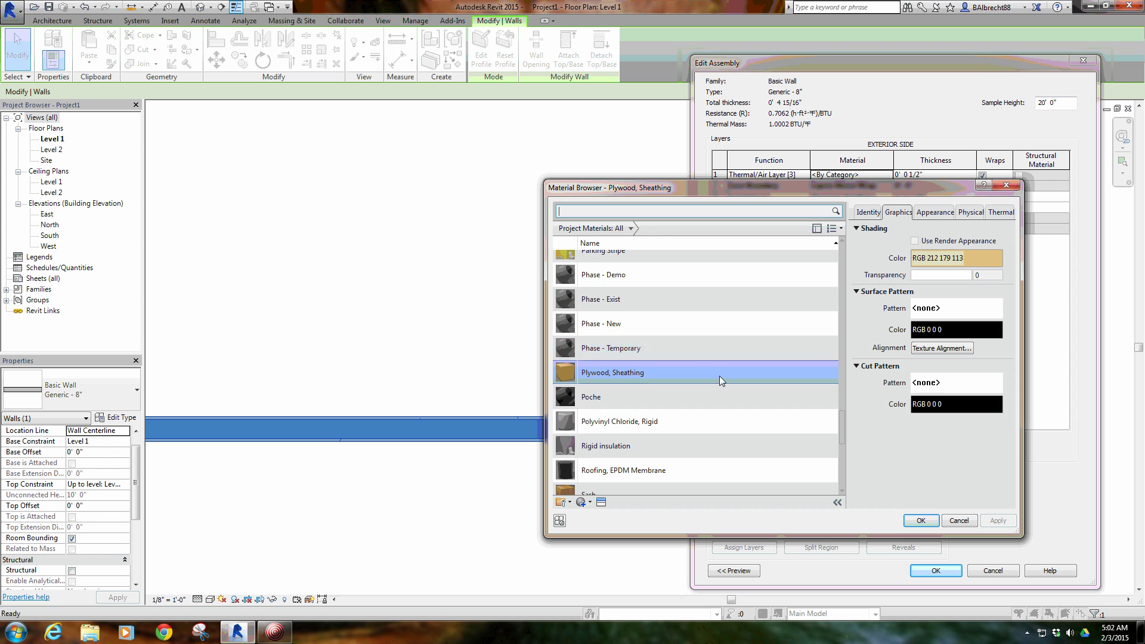
left_click(675, 444)
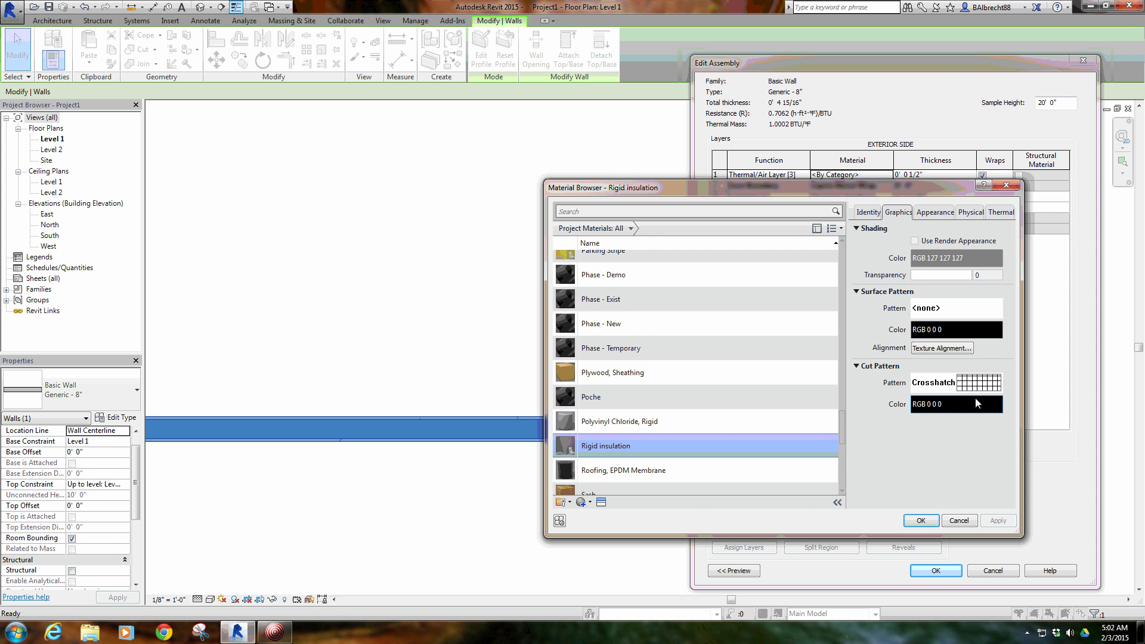
left_click(943, 406)
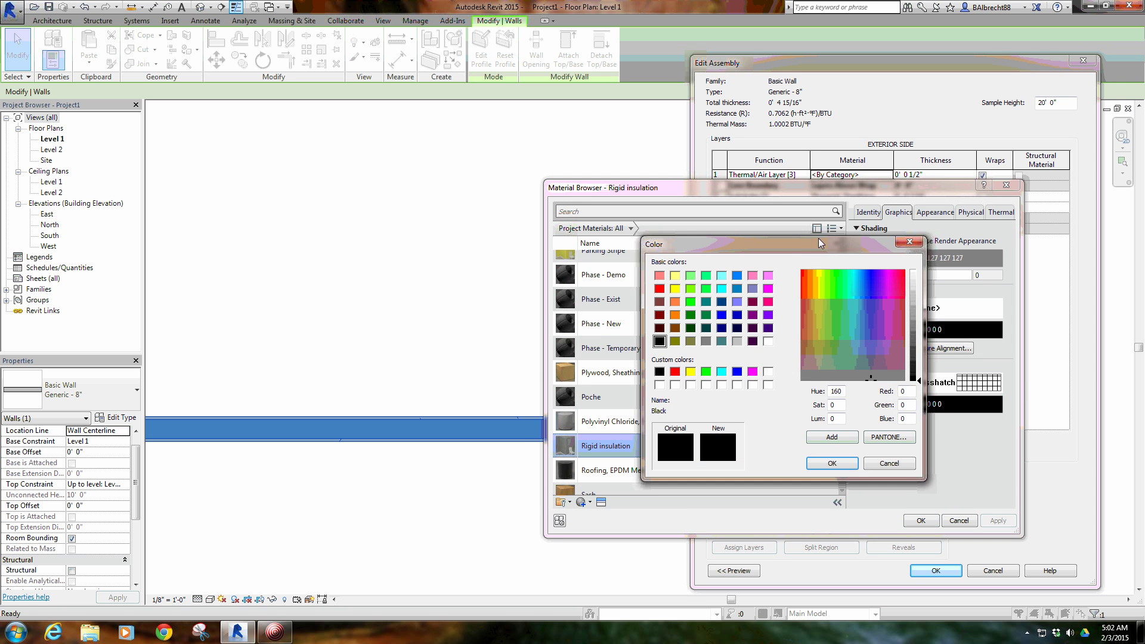
left_click_drag(818, 238, 594, 235)
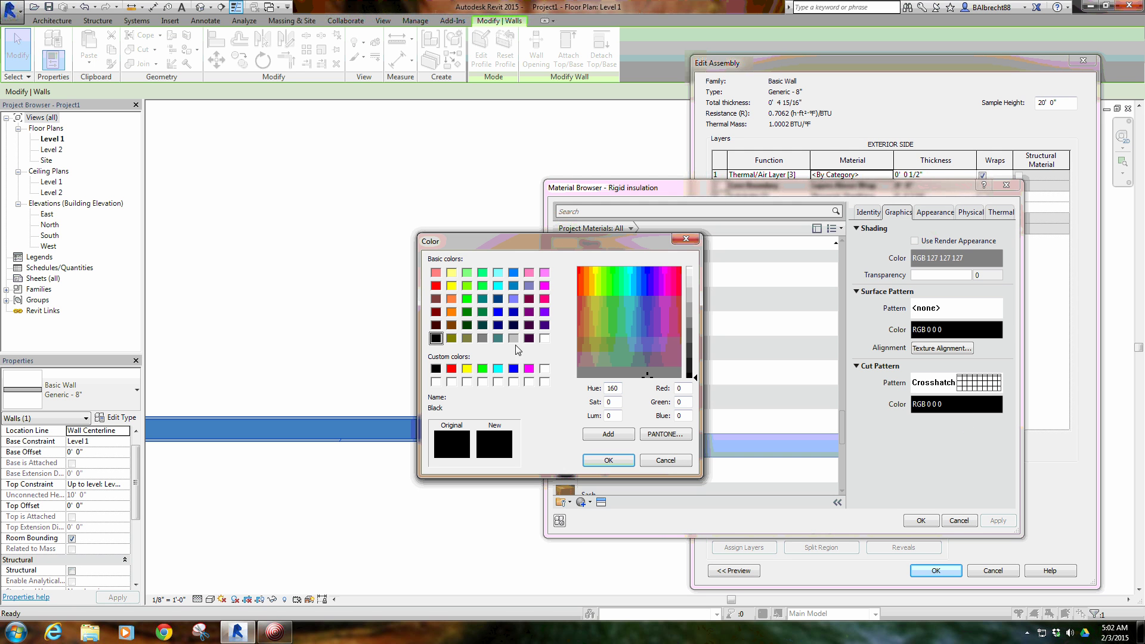
left_click(482, 338)
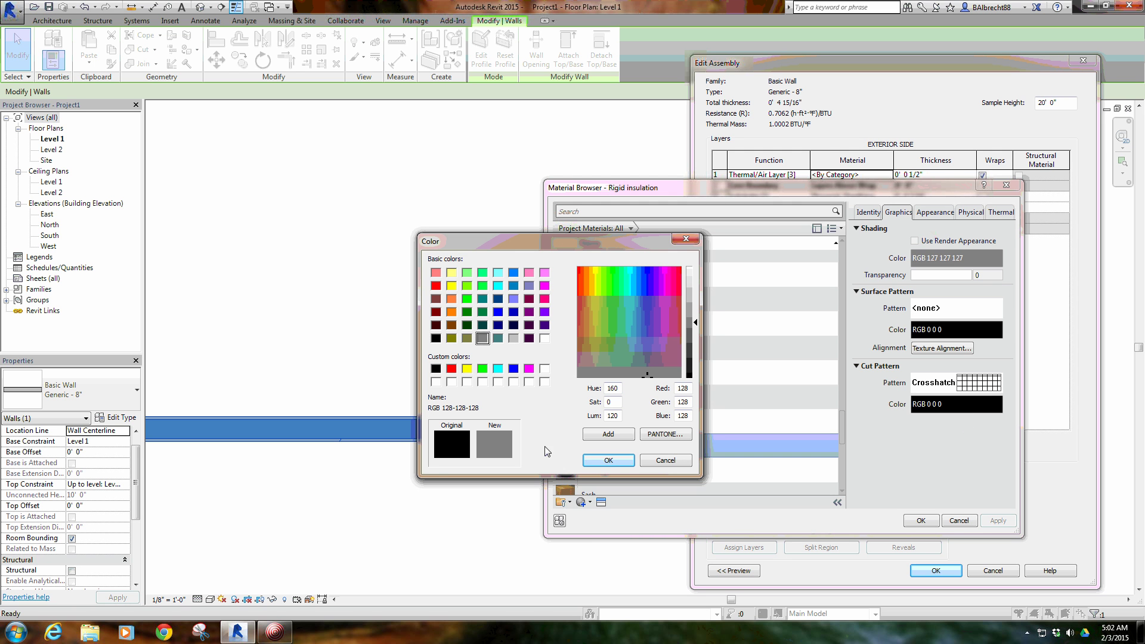
left_click(609, 460)
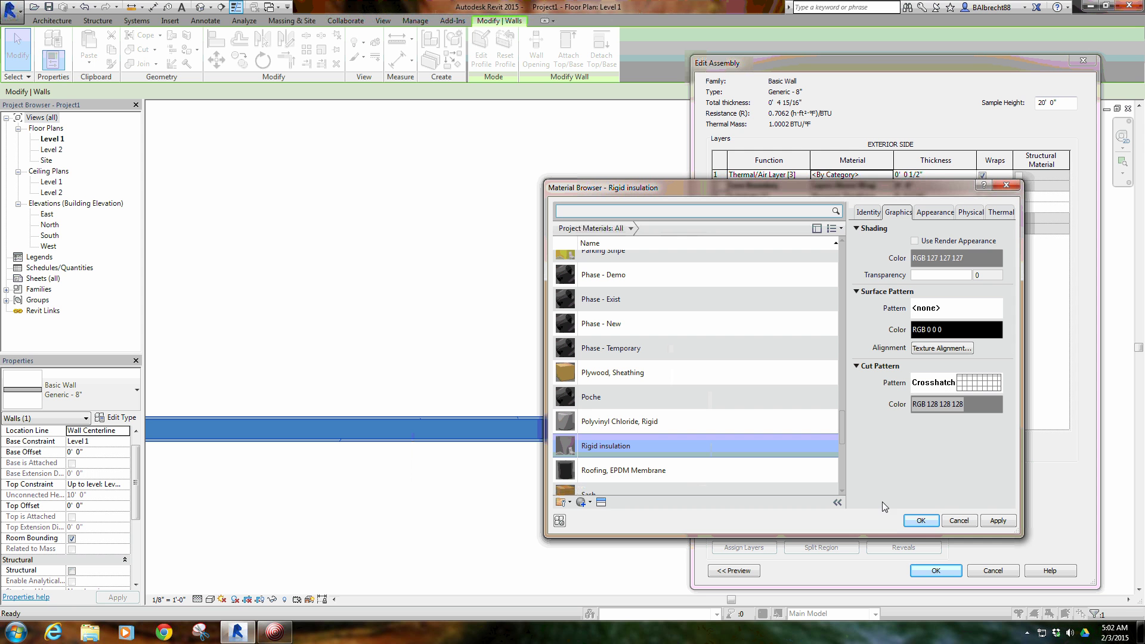
left_click(921, 522)
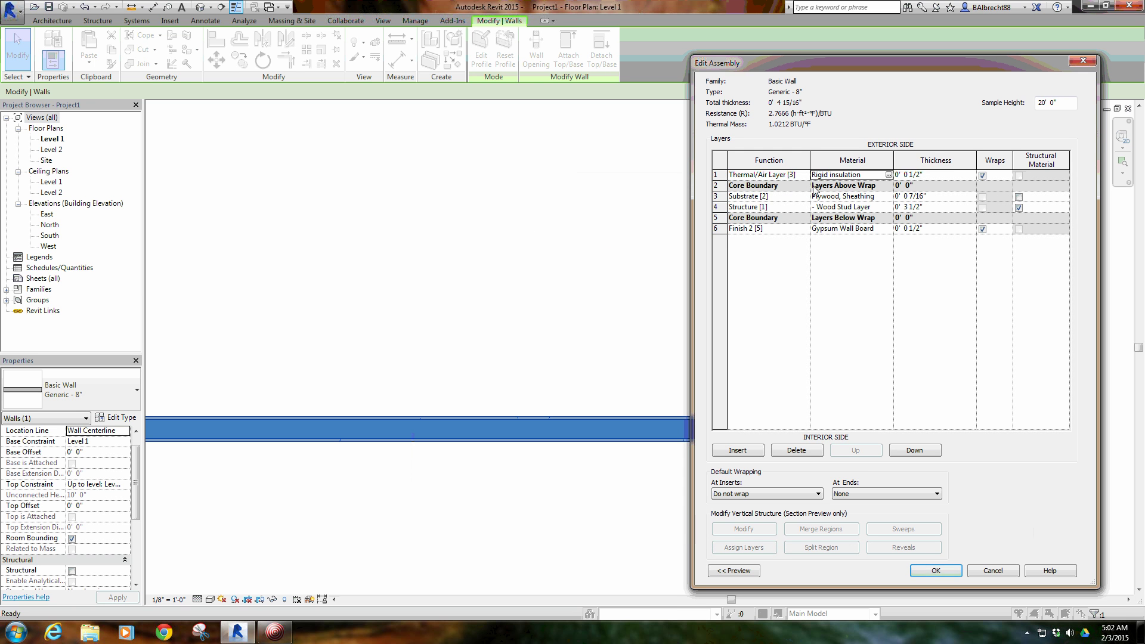
Insert a layer outside the rigid insulation and set its thickness to 4 1/2"
left_click(722, 175)
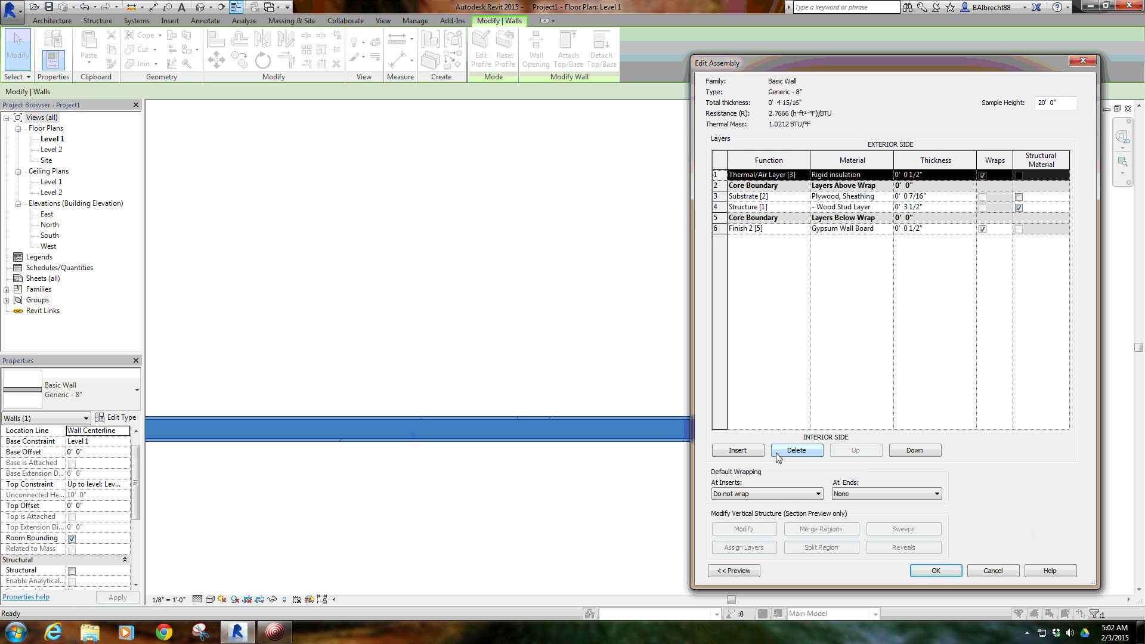
left_click(749, 451)
left_click(928, 176)
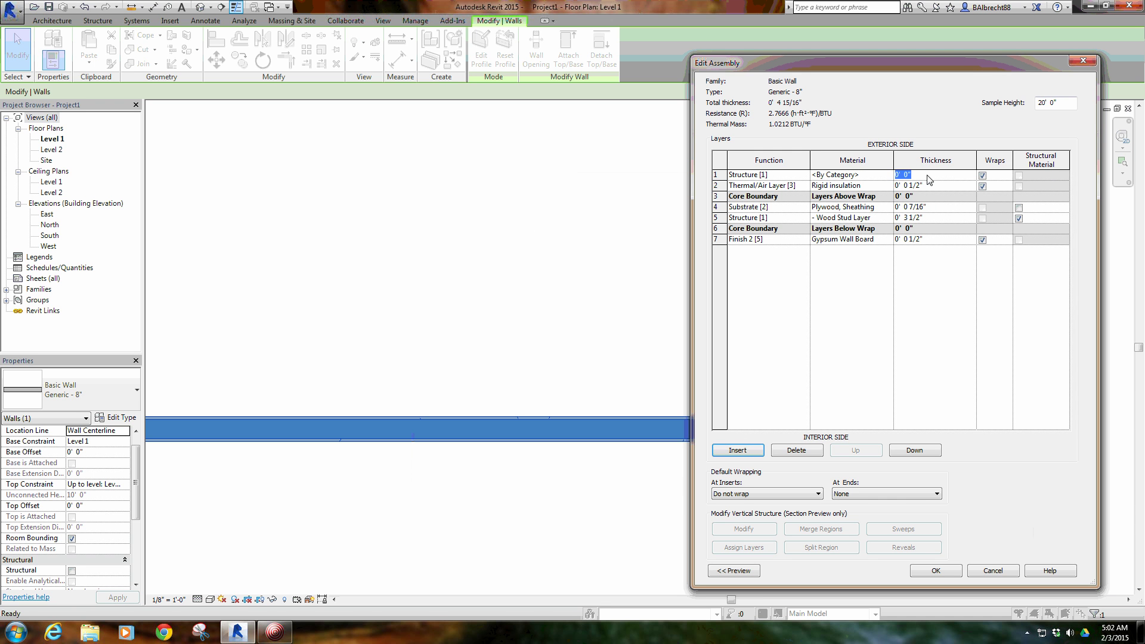
type("0 4.5")
key("Tab")
Create a new material for the 4 1/2" exterior layer and name it "- Stone"
left_click(877, 175)
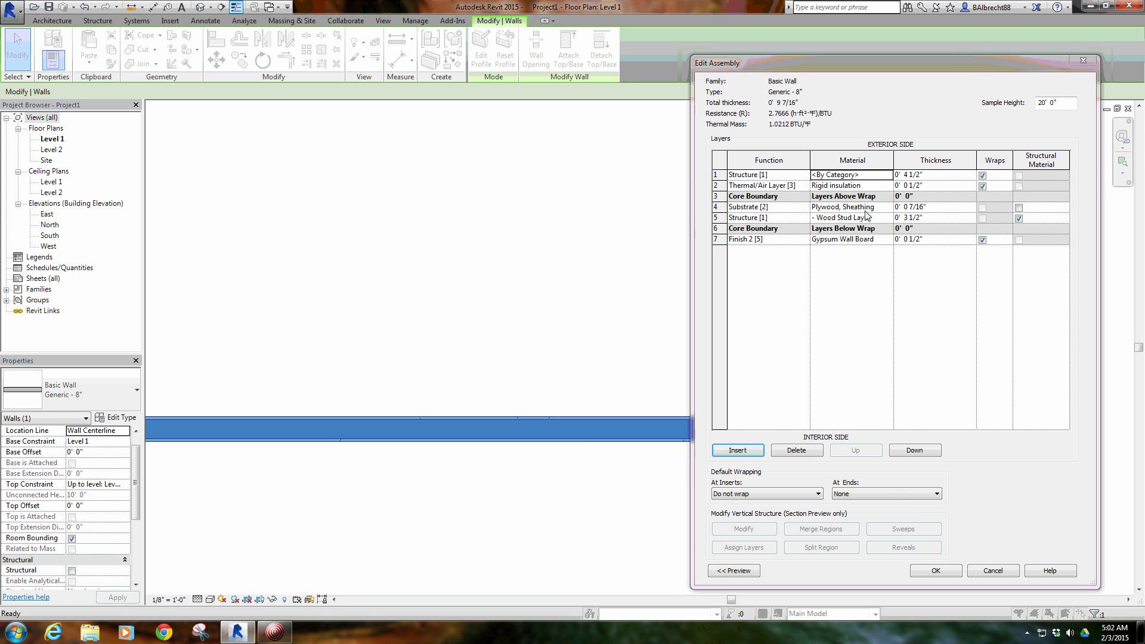
left_click(889, 175)
left_click(570, 502)
left_click(615, 508)
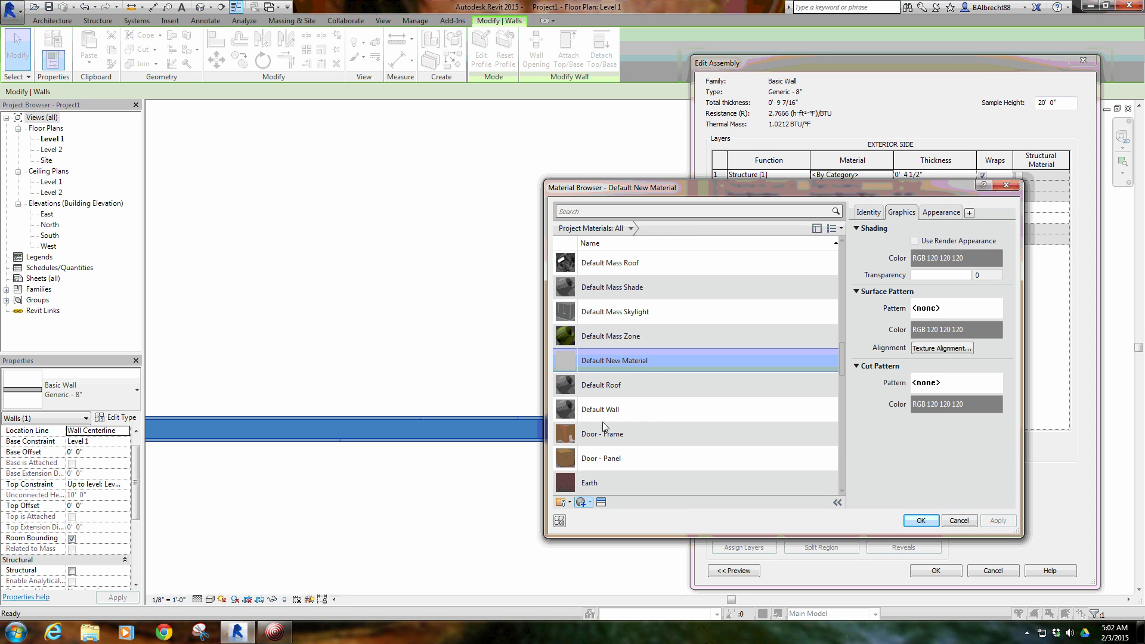
right_click(613, 364)
left_click(641, 396)
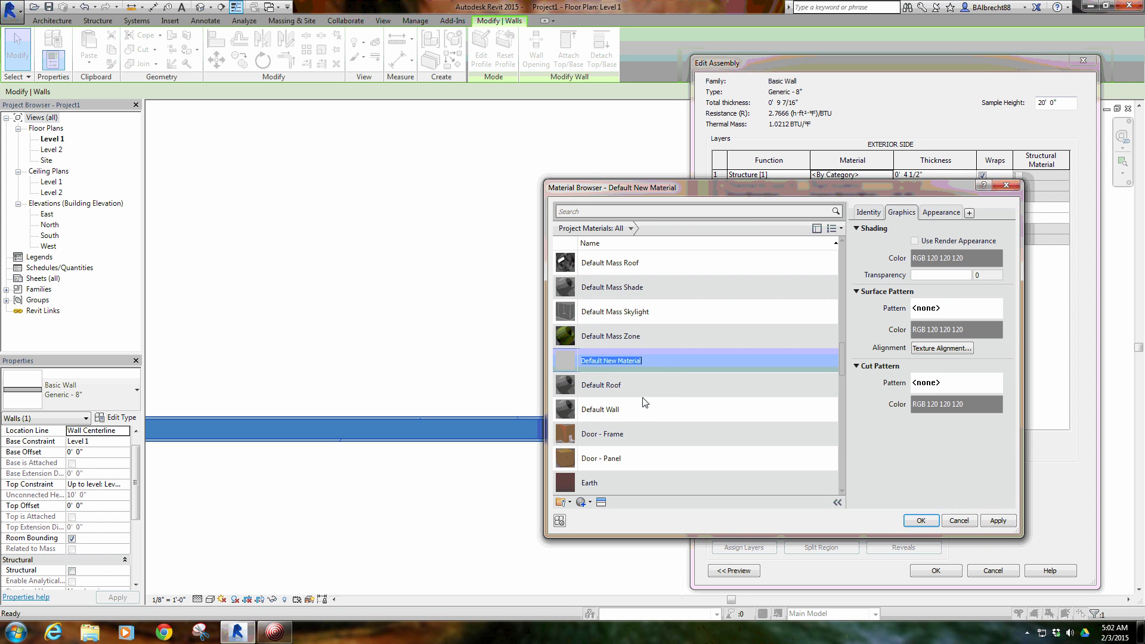
type("- Stone")
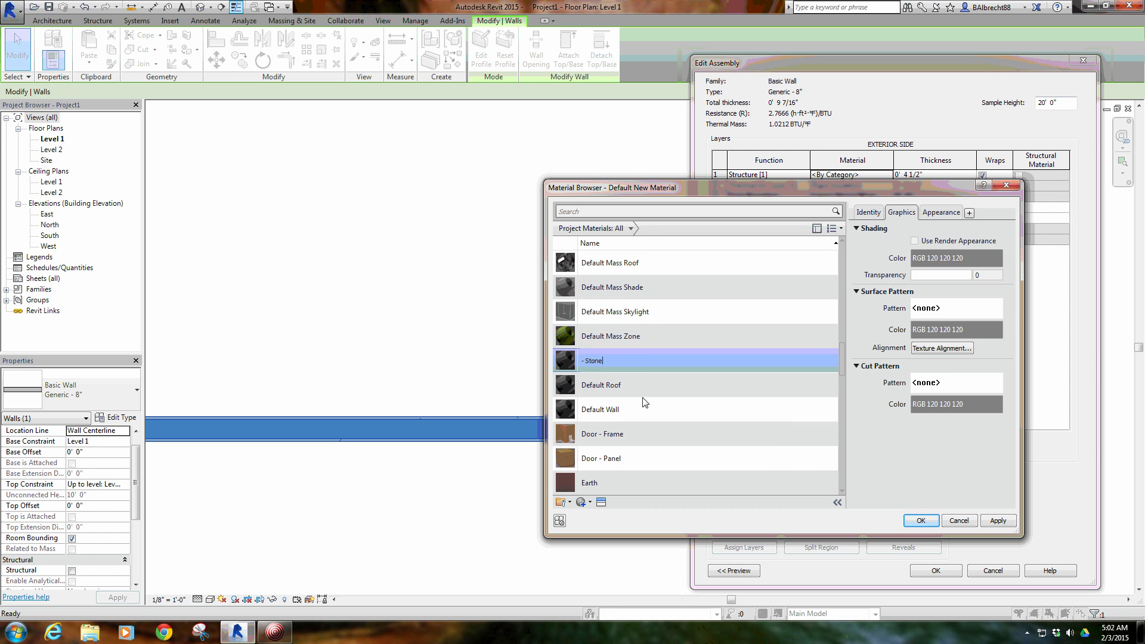
key("Return")
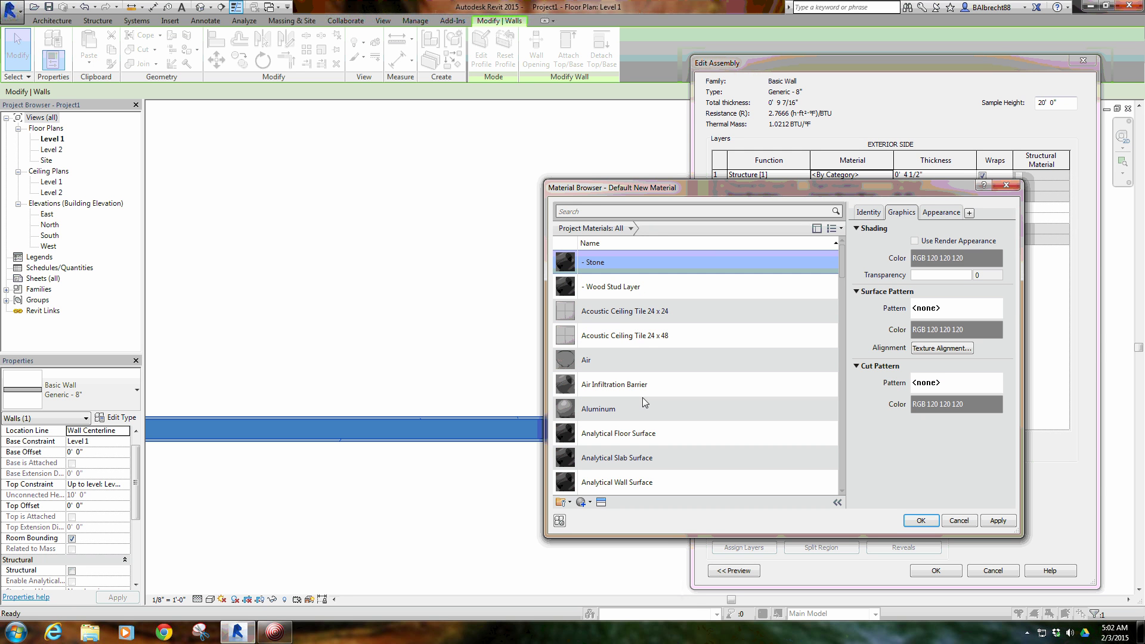
Start a new custom drafting fill pattern for the stone material's surface
left_click(957, 309)
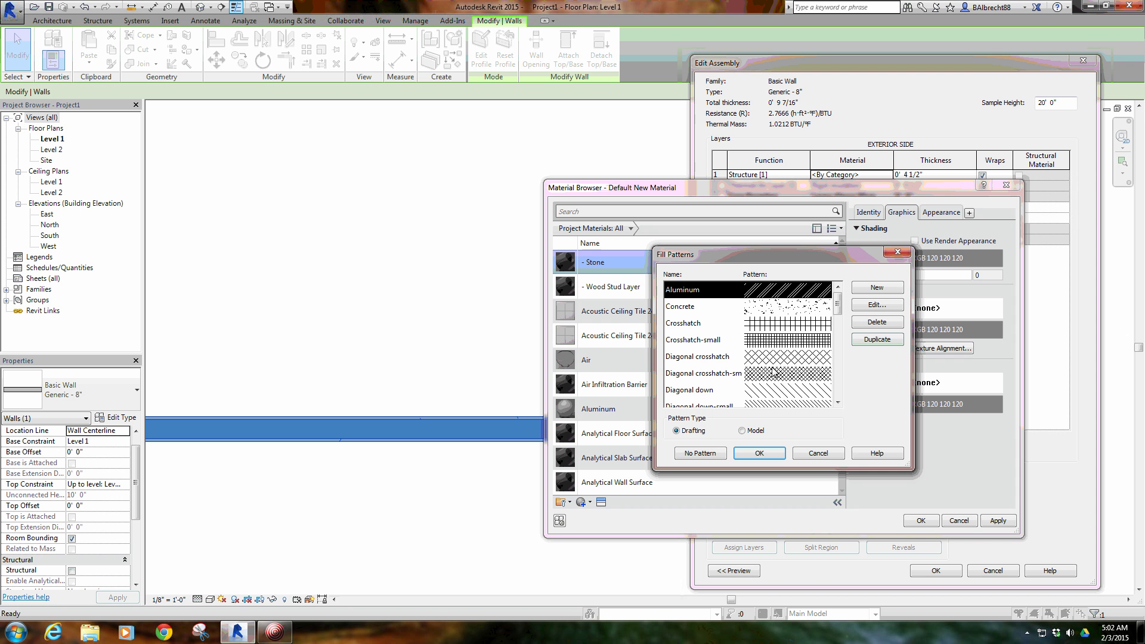
left_click(876, 289)
left_click(791, 368)
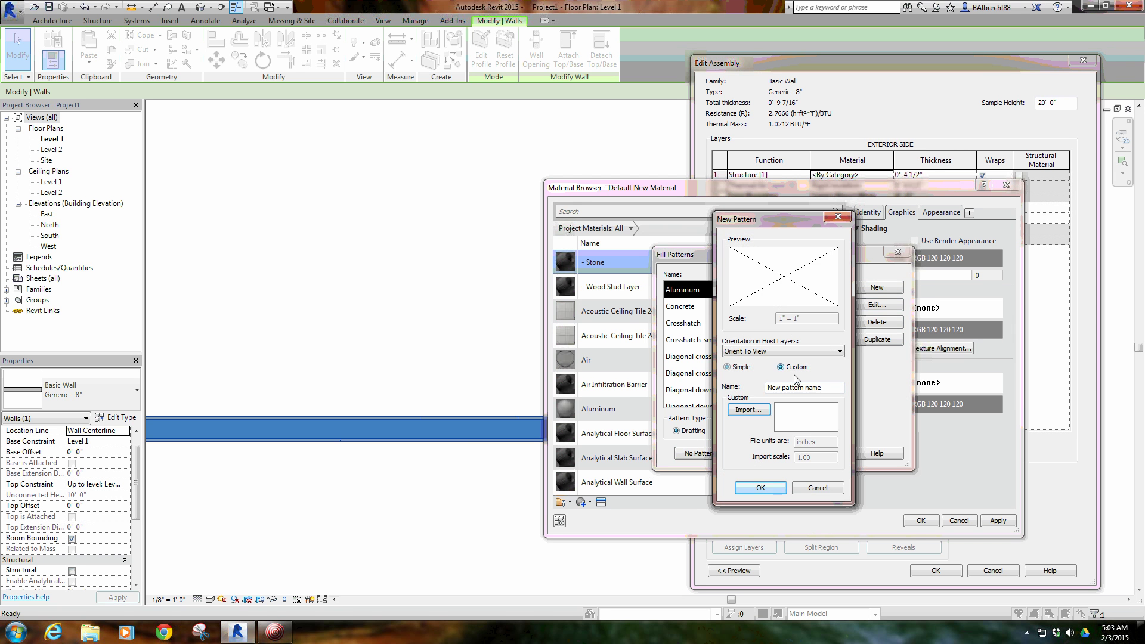
Import the Cobblefield_3107 hatch file from the 374171 folder inside PAT Files as the custom pattern
left_click(765, 417)
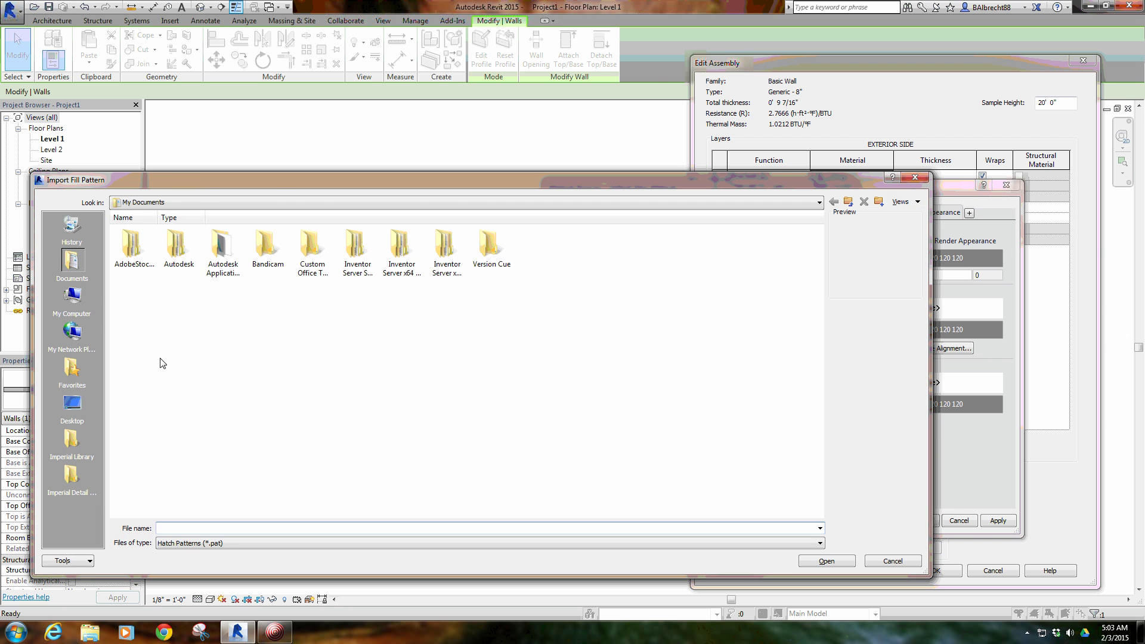
left_click(71, 298)
double_click(185, 268)
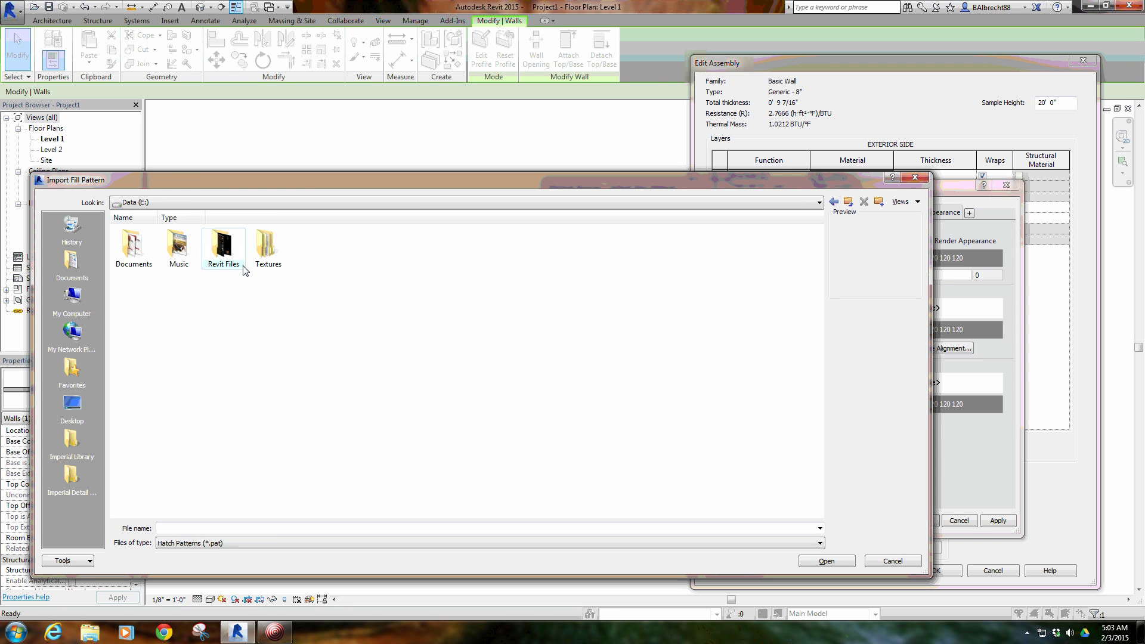
double_click(265, 254)
double_click(315, 256)
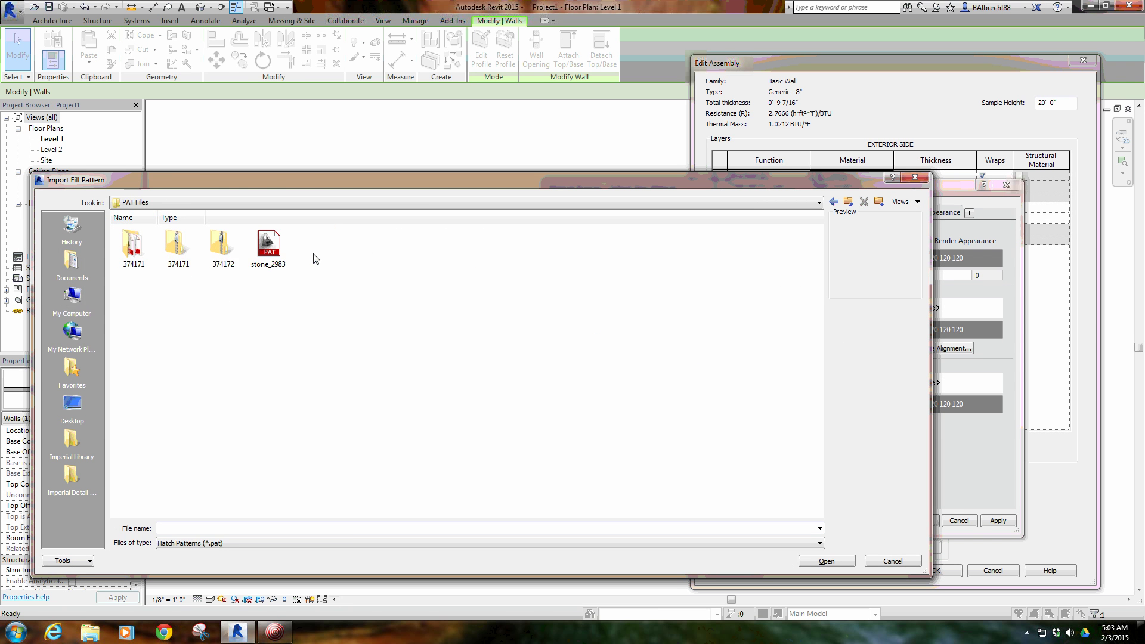
double_click(127, 258)
double_click(194, 257)
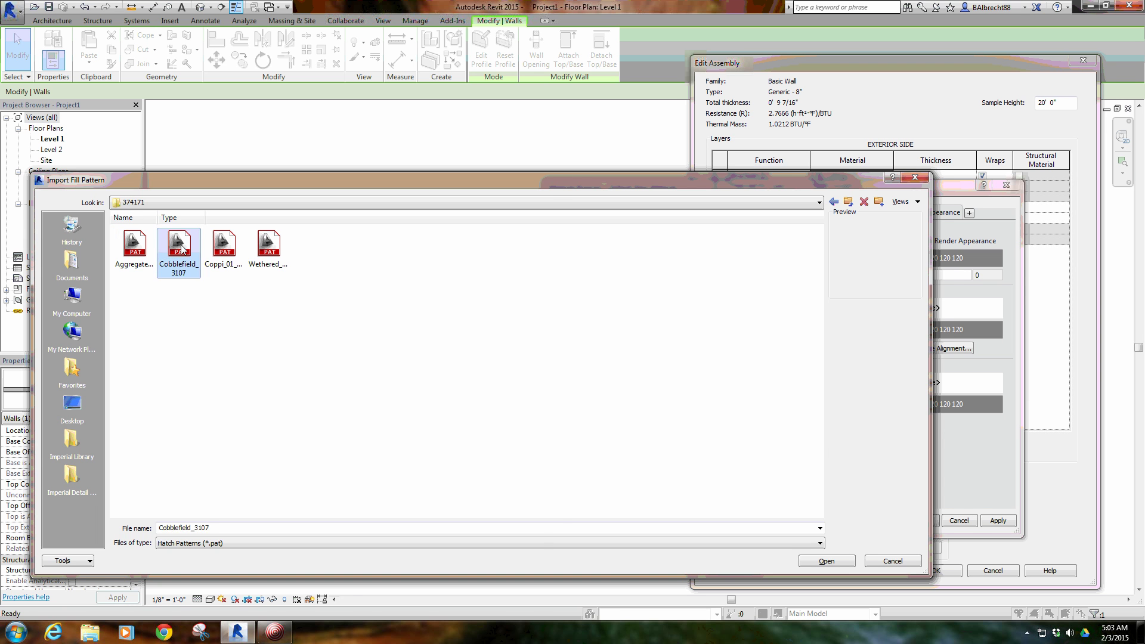
Apply the cobblefield pattern to the stone surface at import scale 1.00 and assign the stone material to the outermost layer
left_click(829, 460)
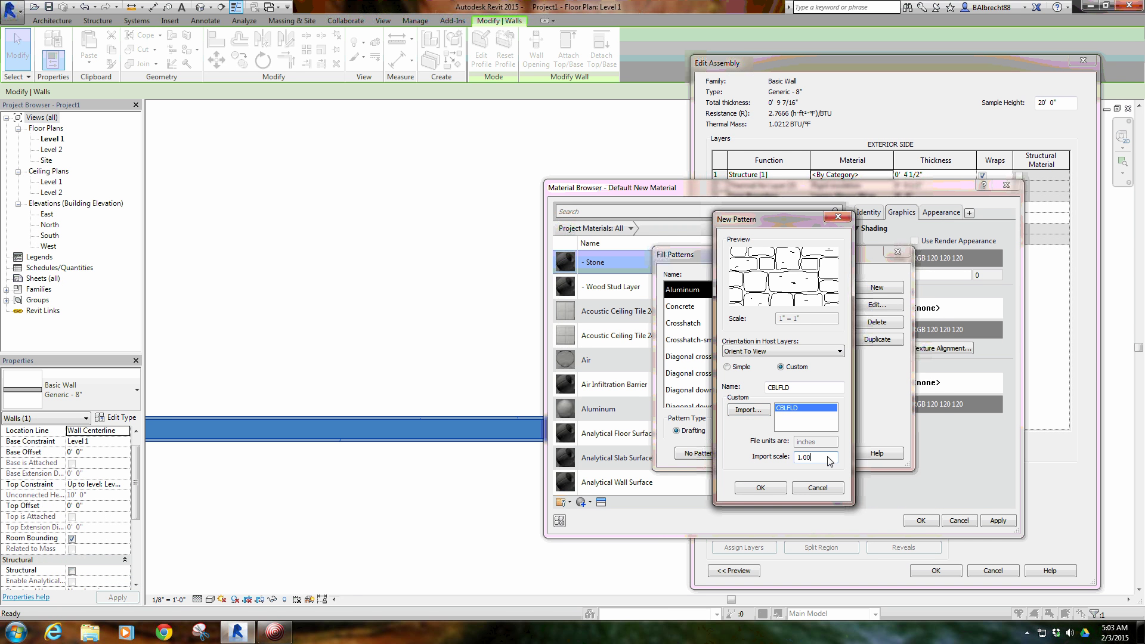
left_click(768, 492)
left_click(754, 451)
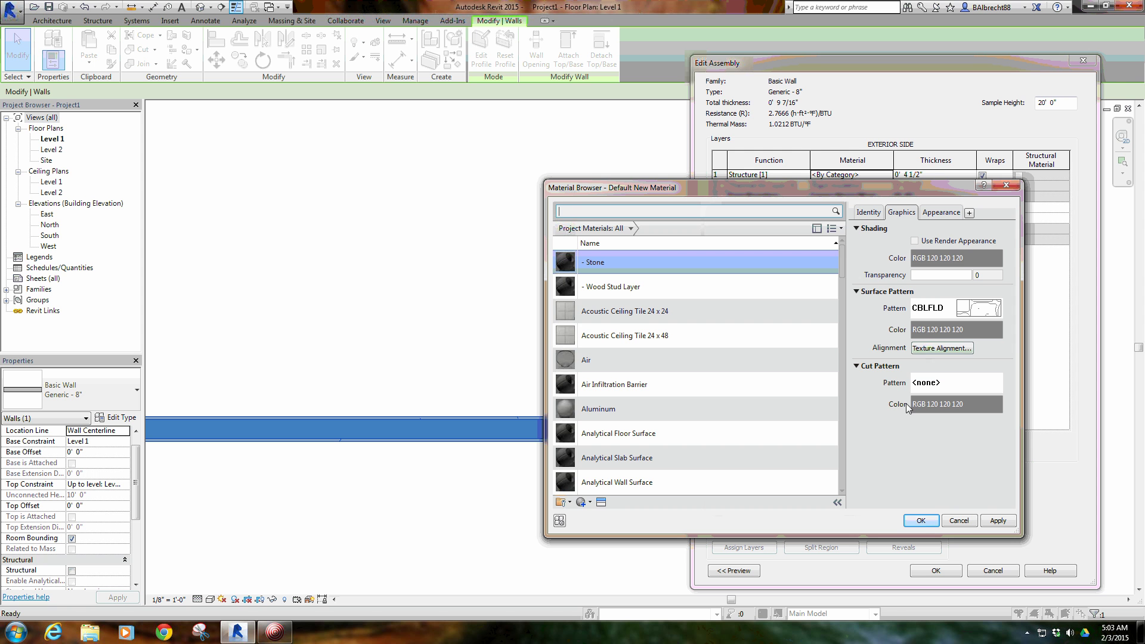
left_click(922, 523)
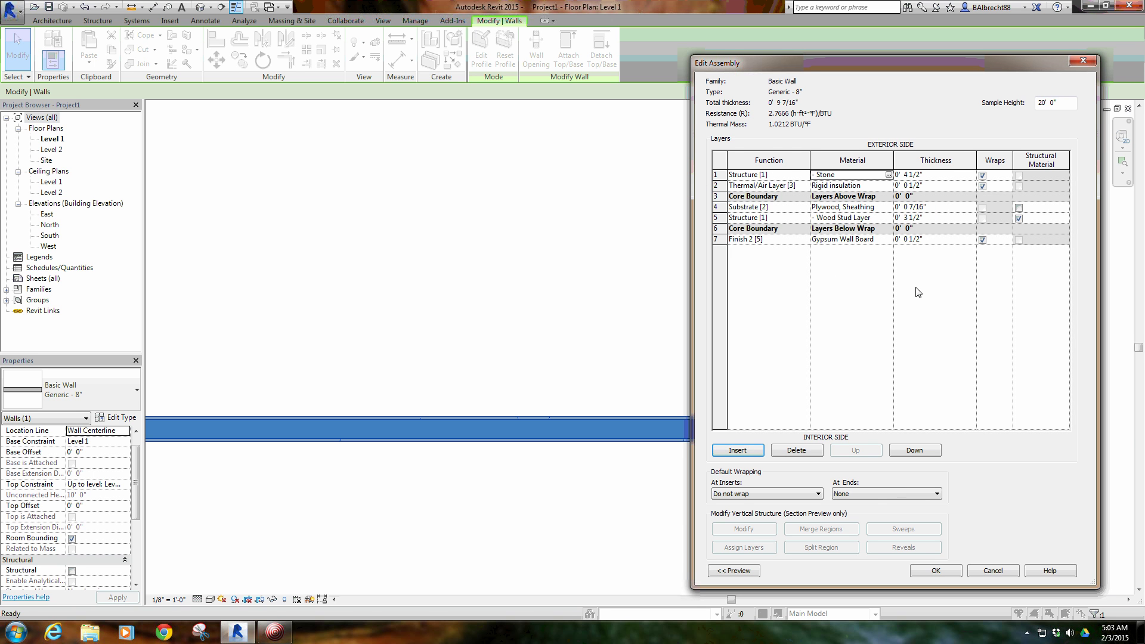
Set the stone layer's function to Finish 1 [4] and accept the wall assembly
left_click(946, 575)
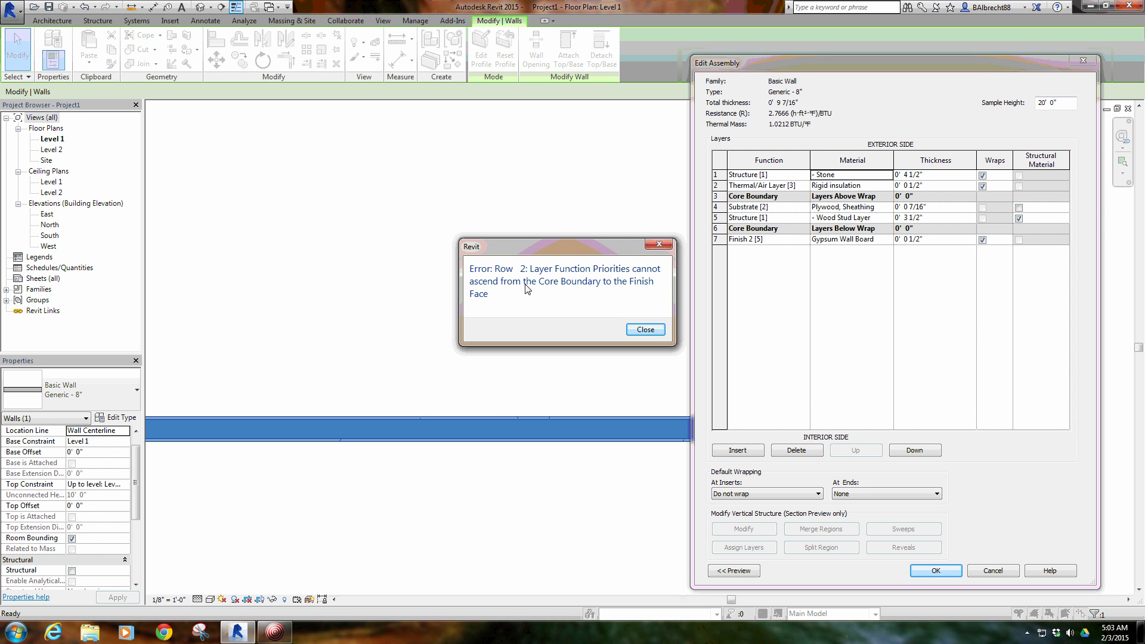
left_click(657, 330)
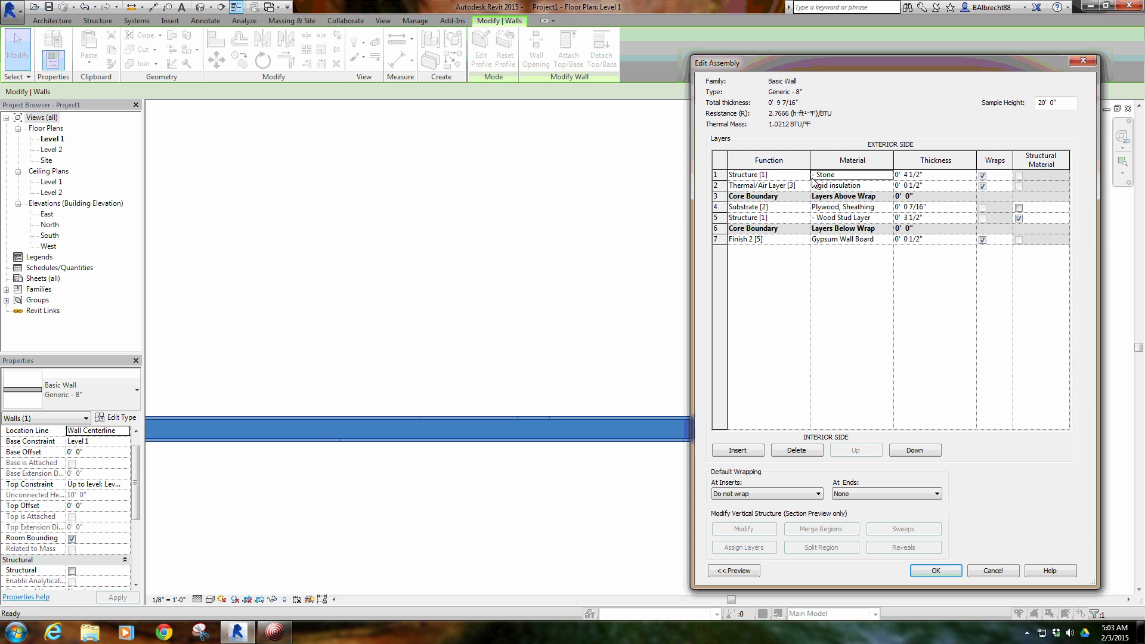
left_click(800, 175)
left_click(804, 175)
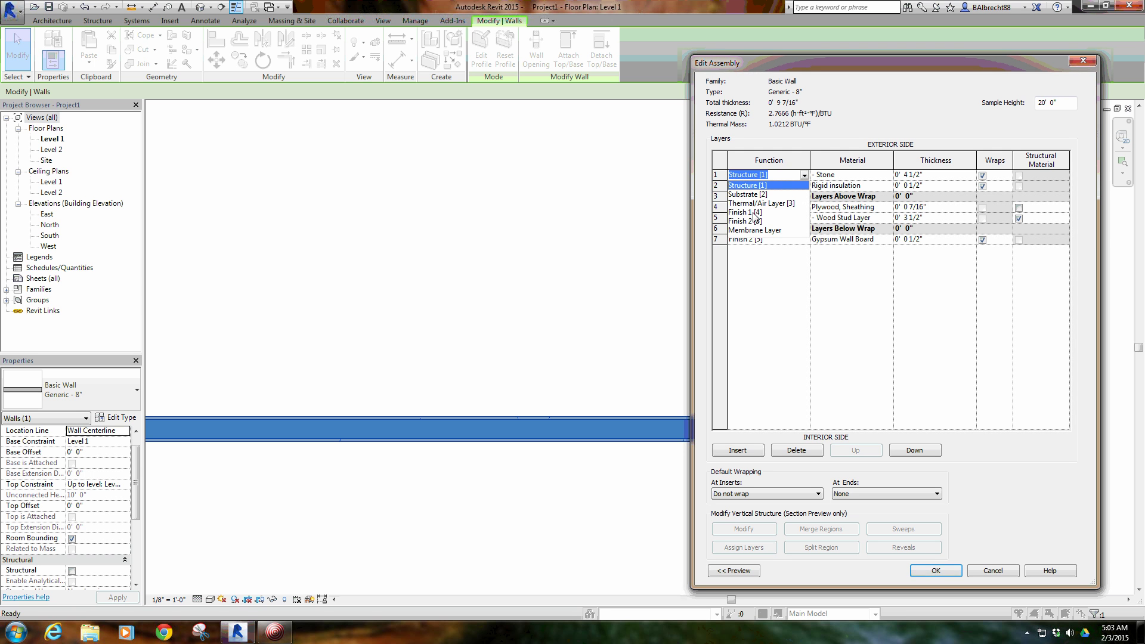
left_click(752, 212)
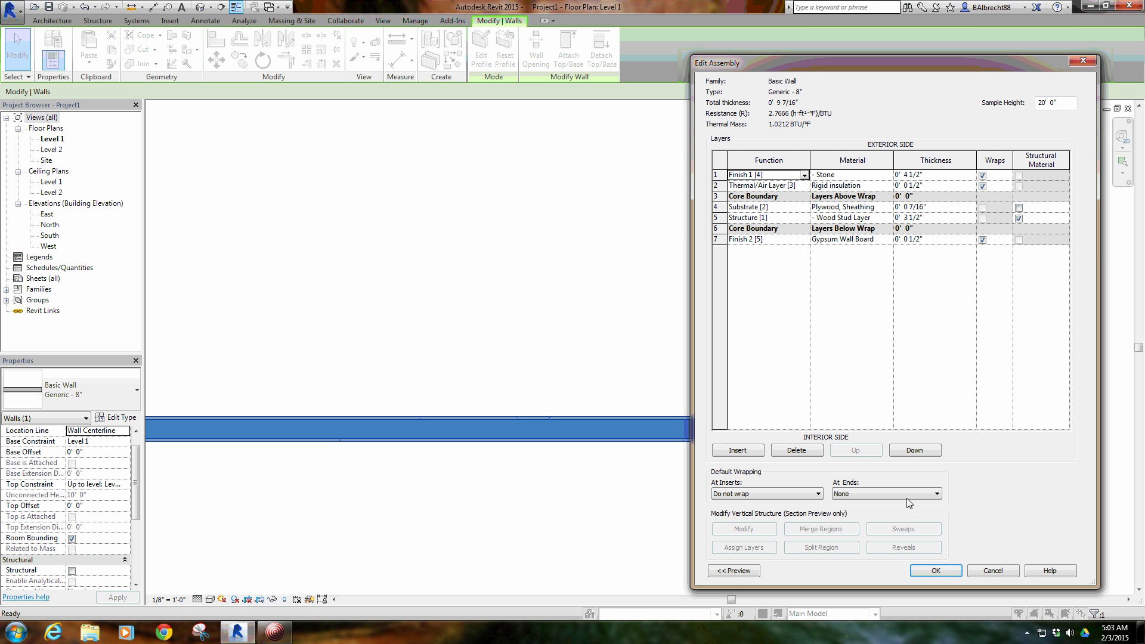
left_click(949, 571)
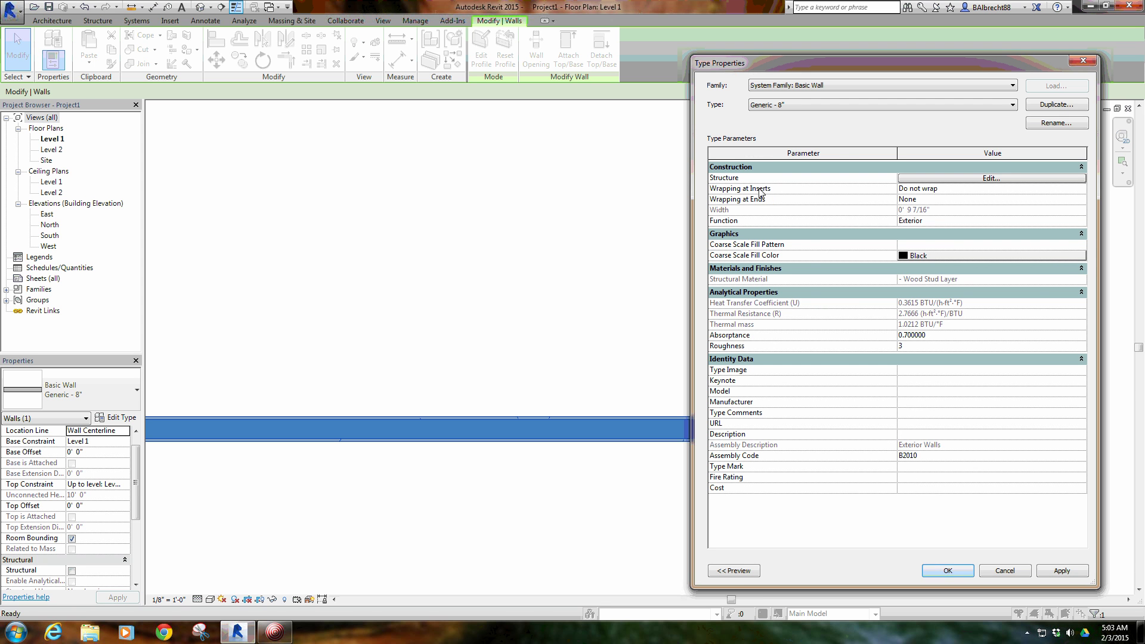
Set the wall type's wrapping at inserts to Both and at ends to Interior, accept the type properties and deselect the wall
left_click(954, 190)
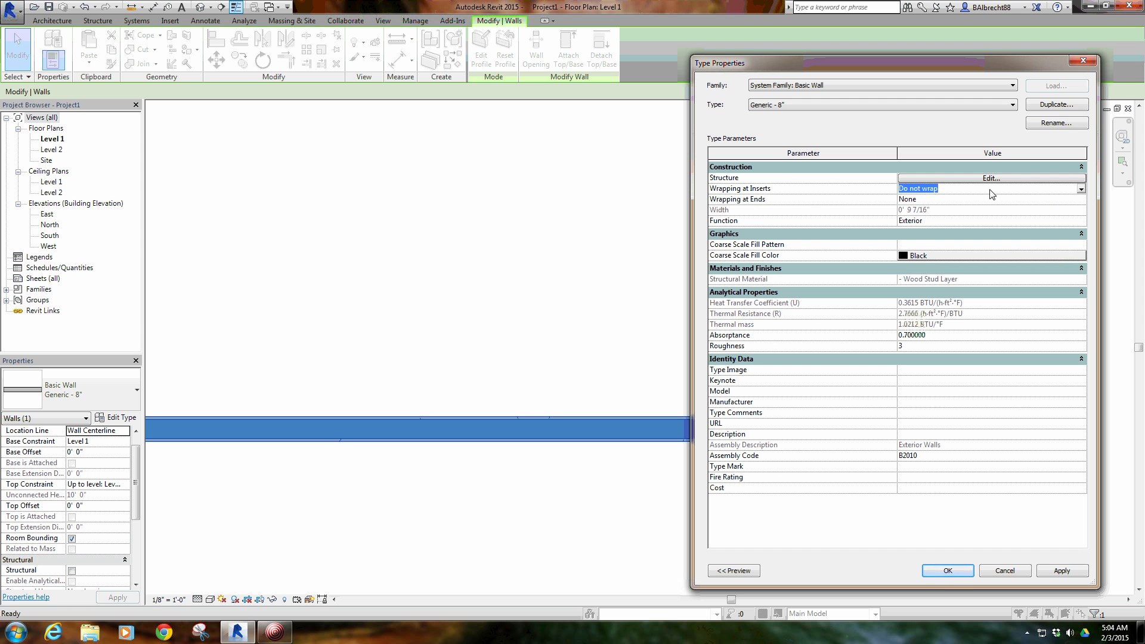
left_click(1081, 189)
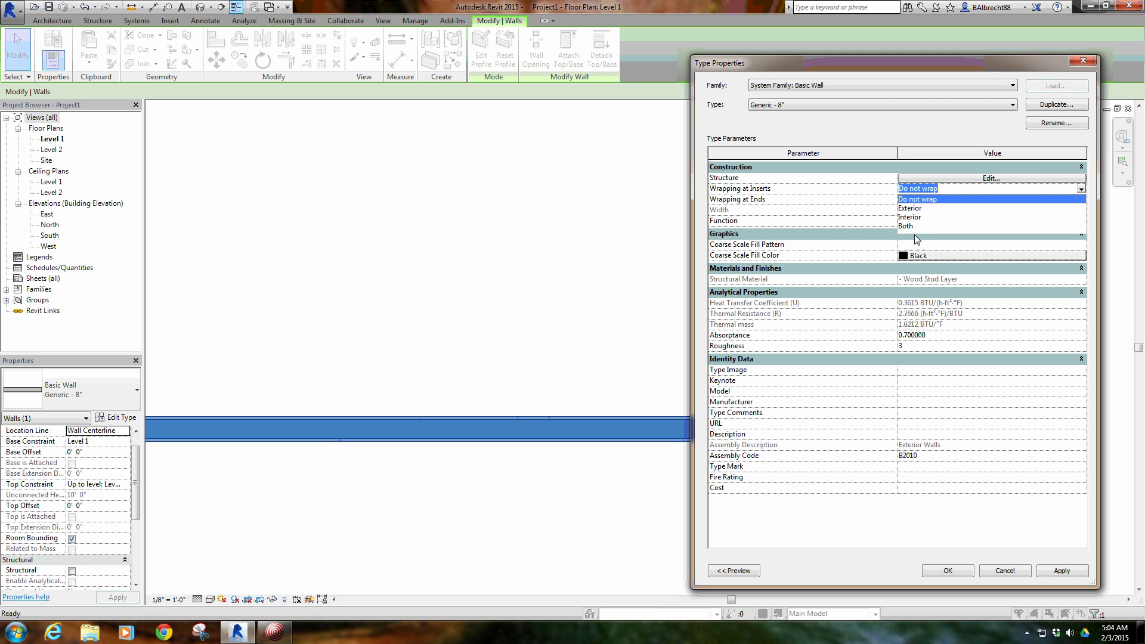
left_click(917, 226)
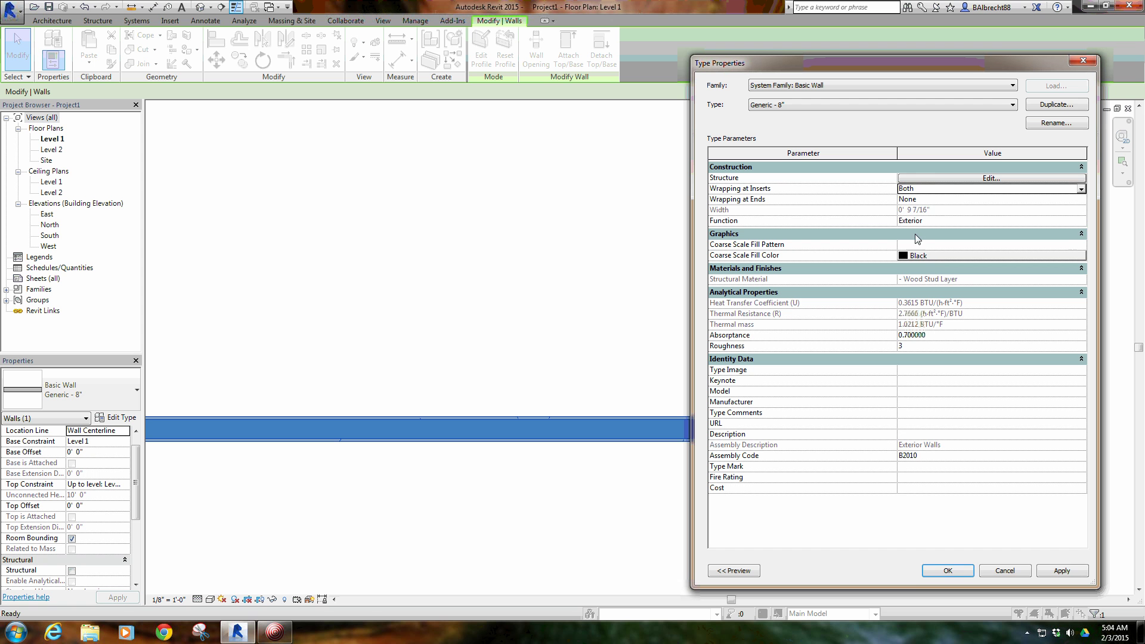
left_click(1081, 200)
left_click(1081, 199)
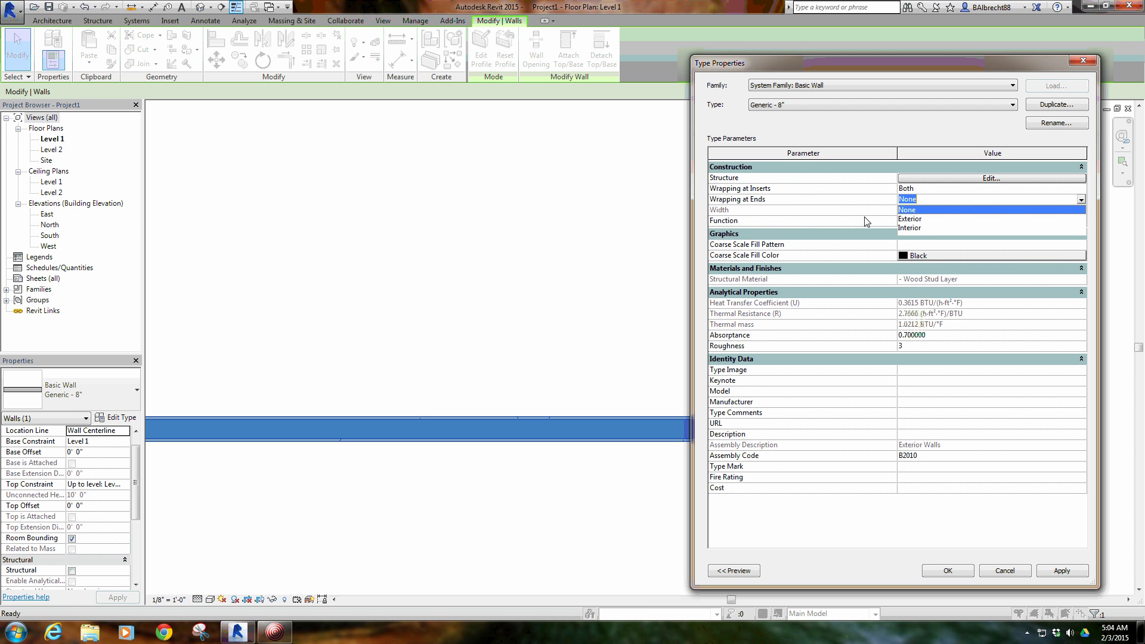
left_click(916, 228)
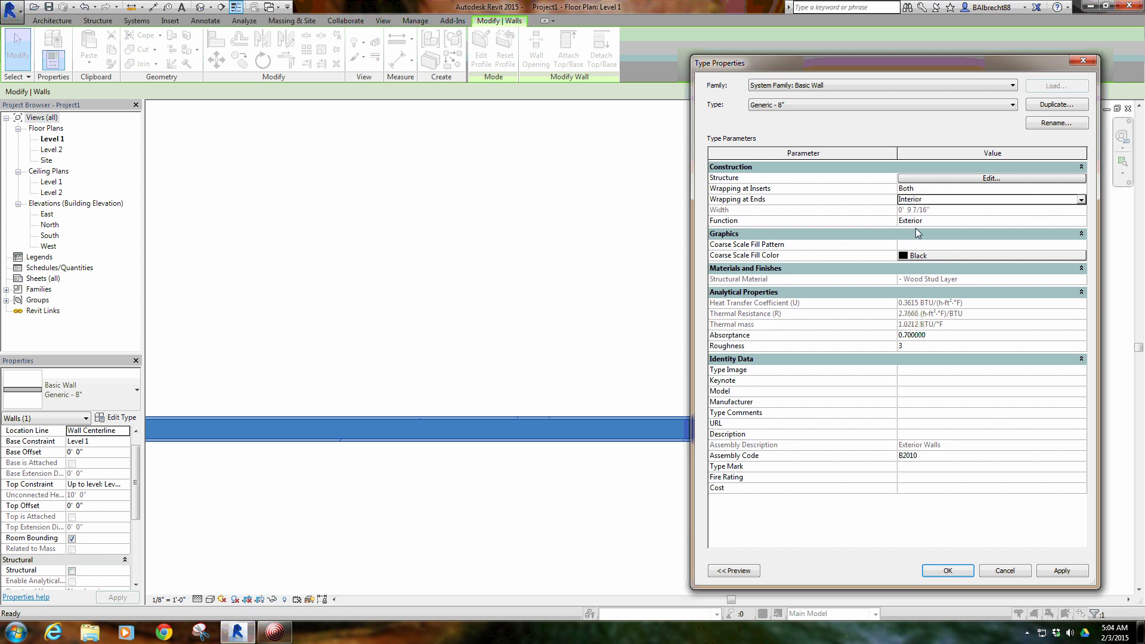
left_click(961, 573)
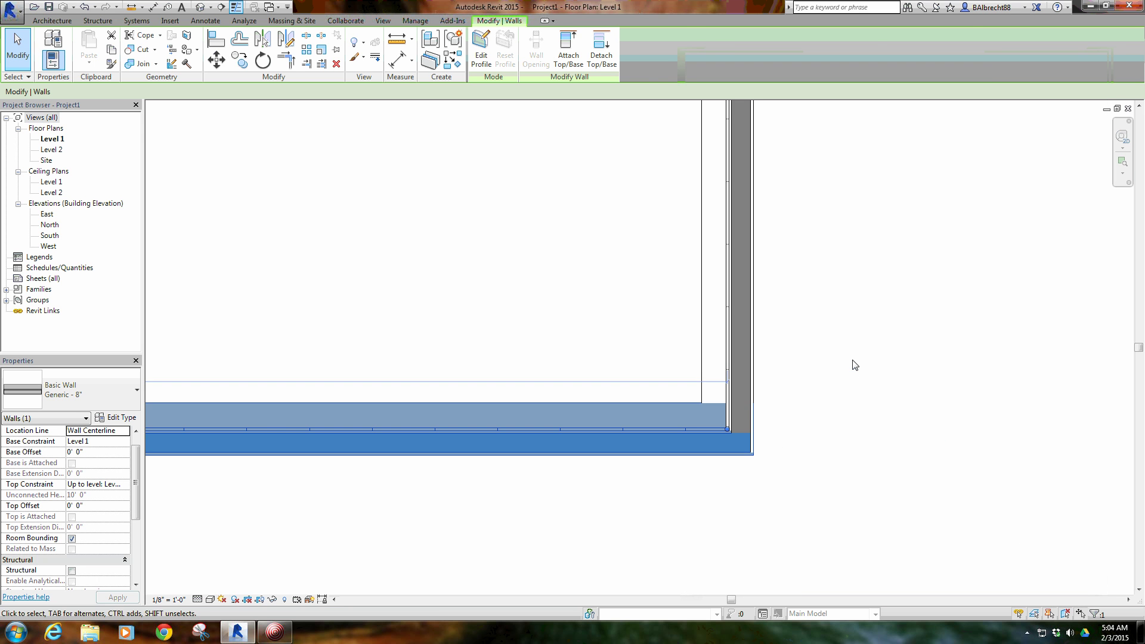
left_click(852, 362)
scroll(650, 451, "up", 3)
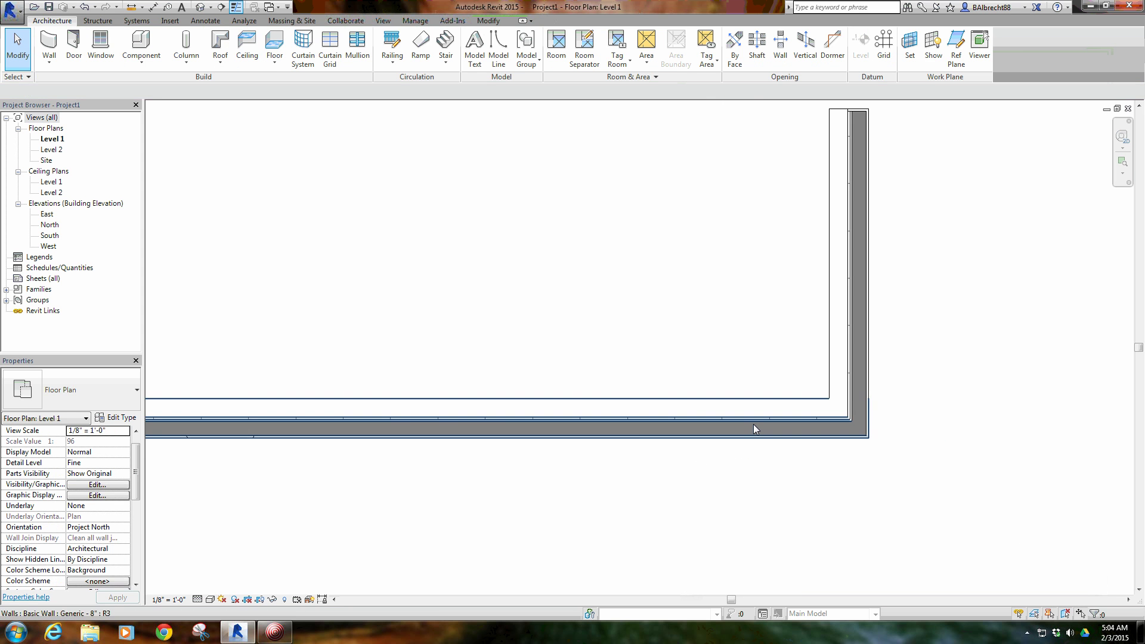
left_click(800, 396)
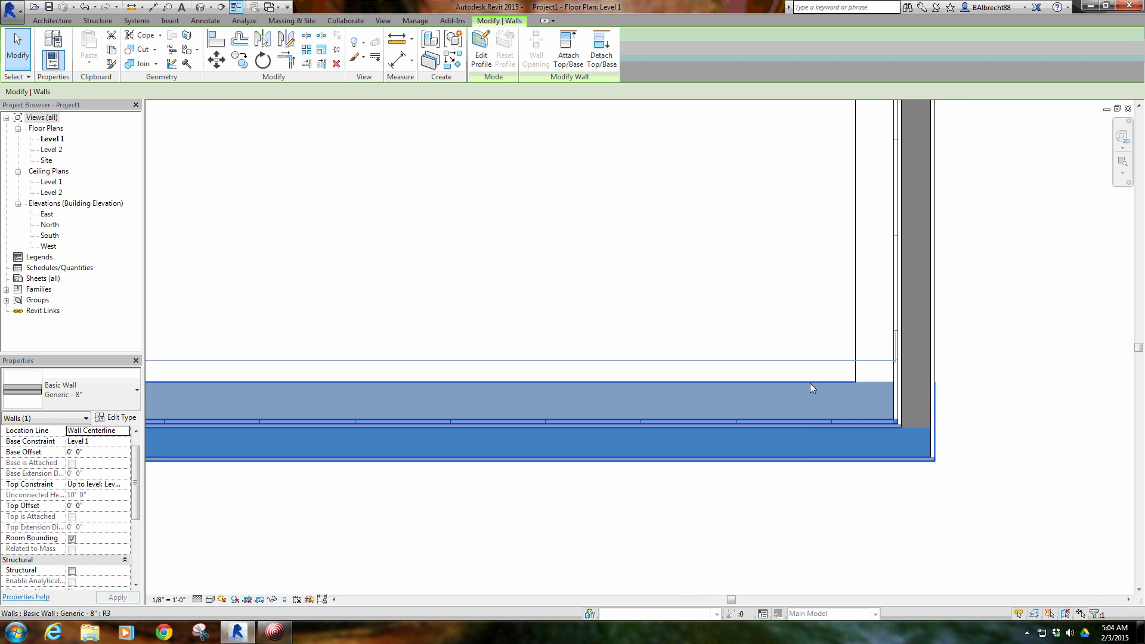
scroll(859, 471, "up", 2)
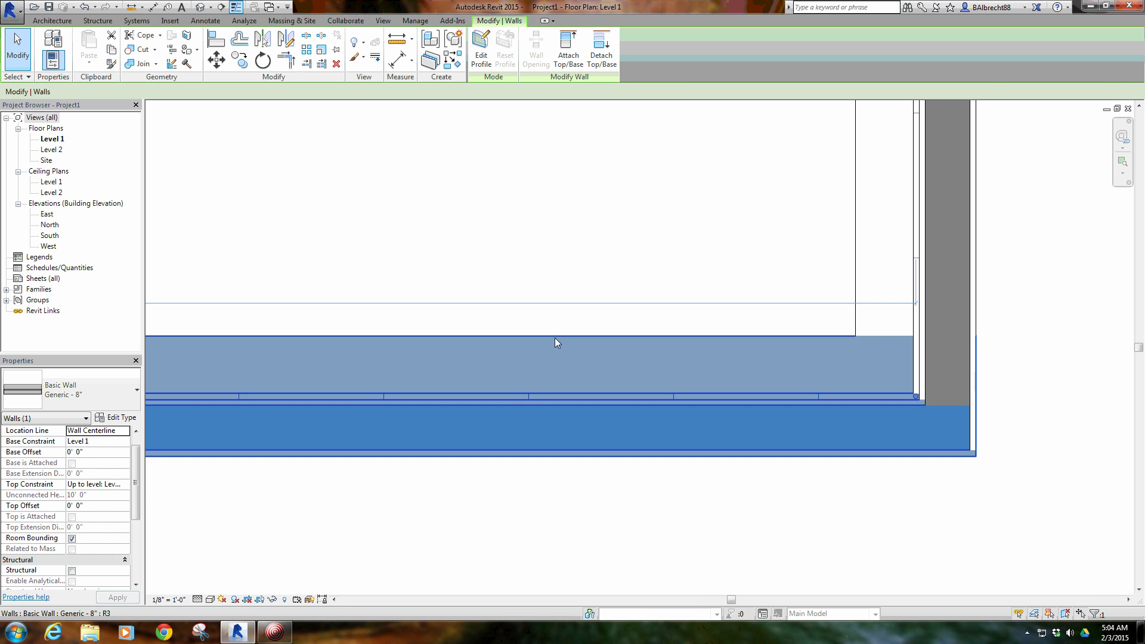
left_click(526, 202)
scroll(563, 253, "down", 3)
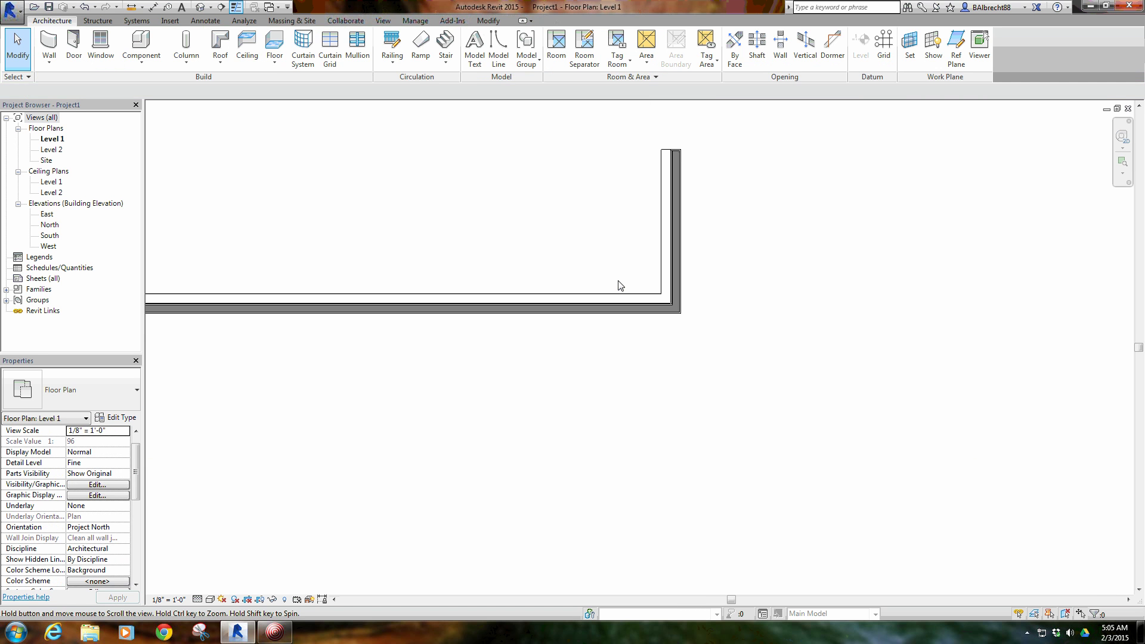
Open the default 3D view, orbit to the stone face of the walls and set the view scale to 1" = 1'-0"
left_click(200, 7)
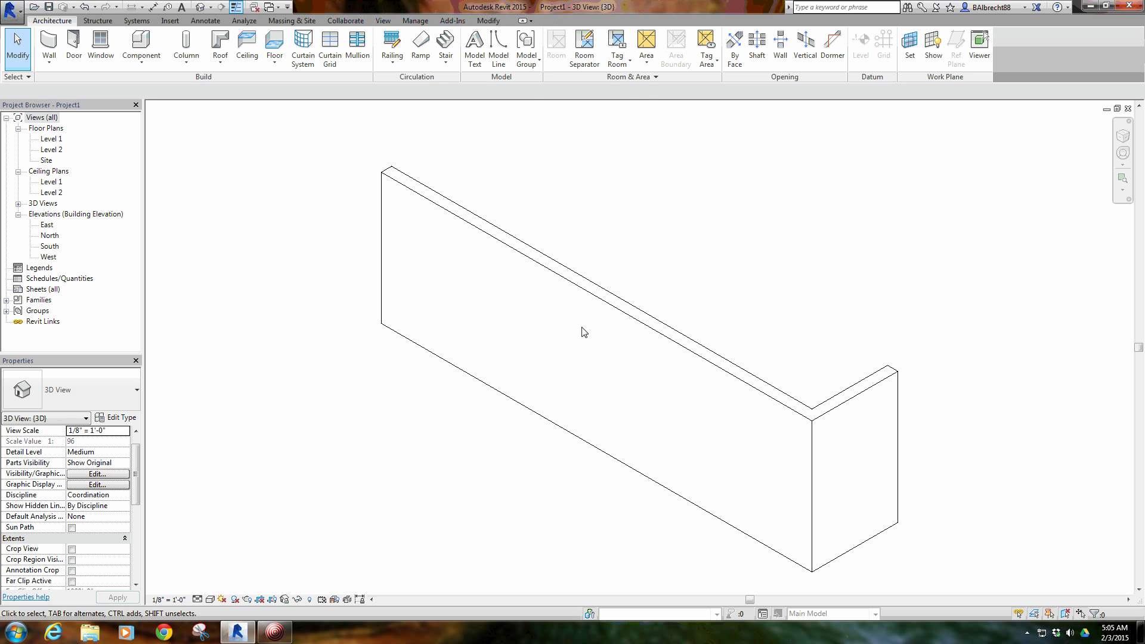
middle_click_drag(583, 333, 617, 446, "shift")
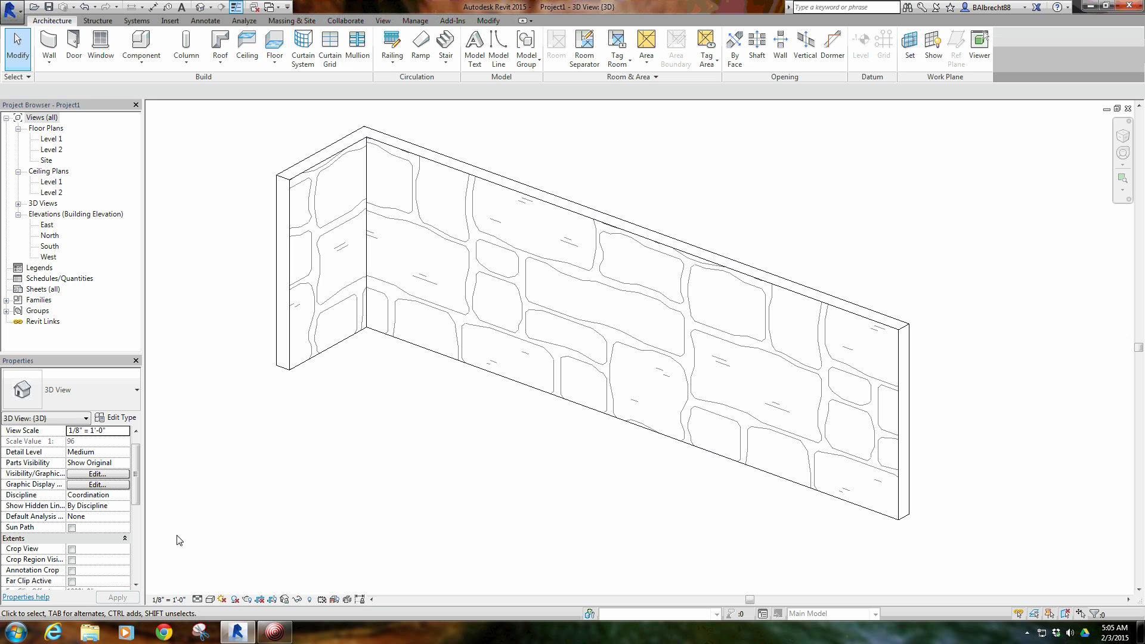
left_click(169, 599)
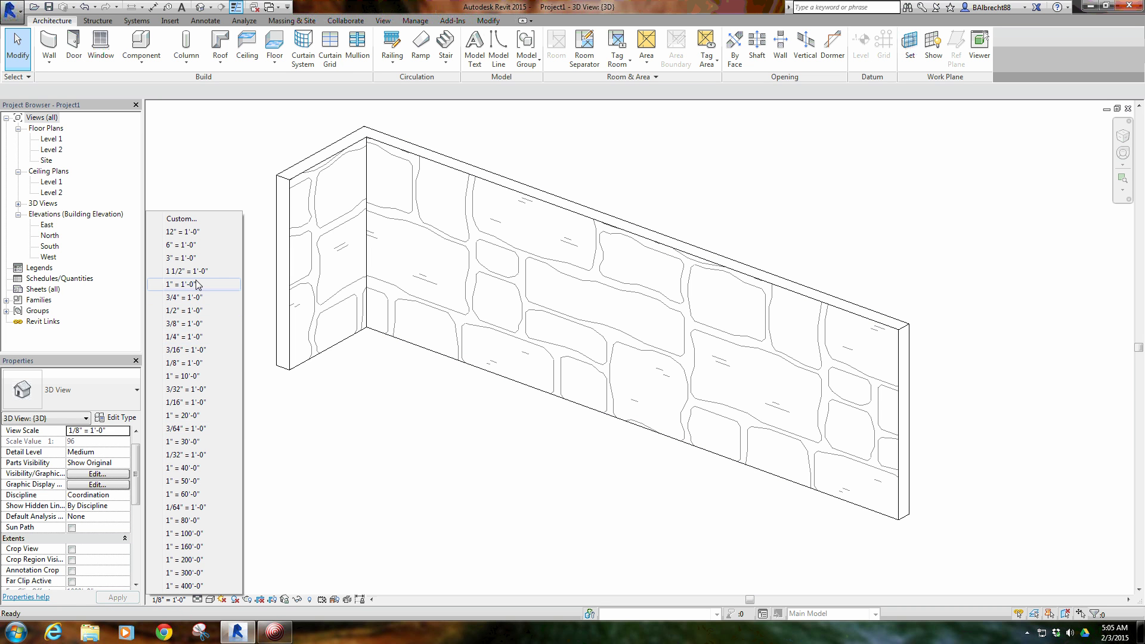
left_click(192, 286)
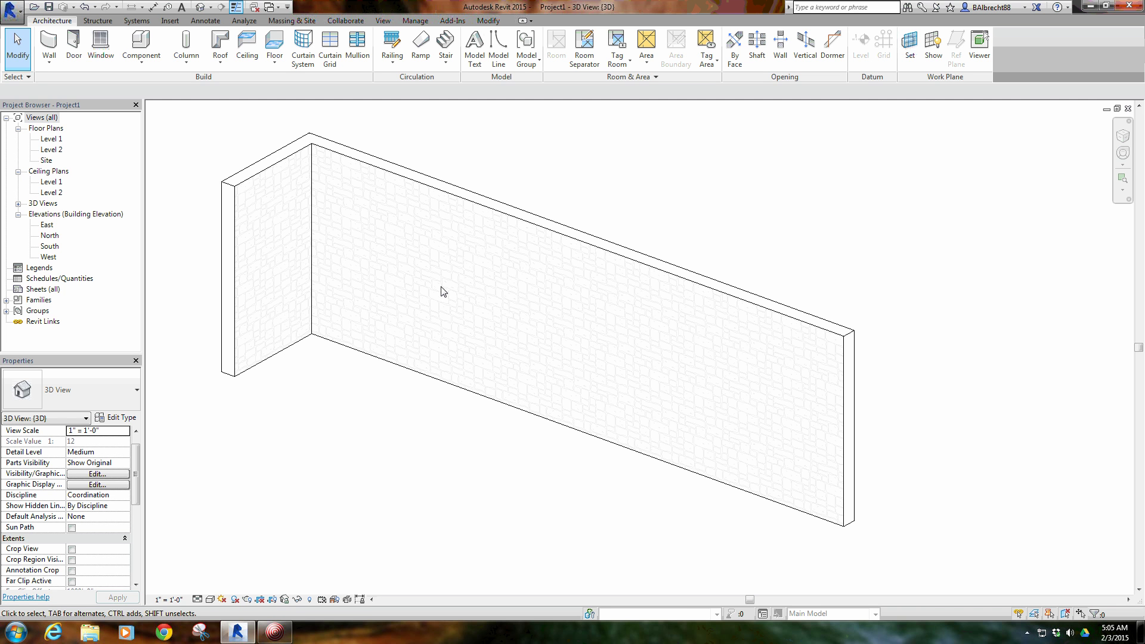
scroll(445, 412, "down", 1)
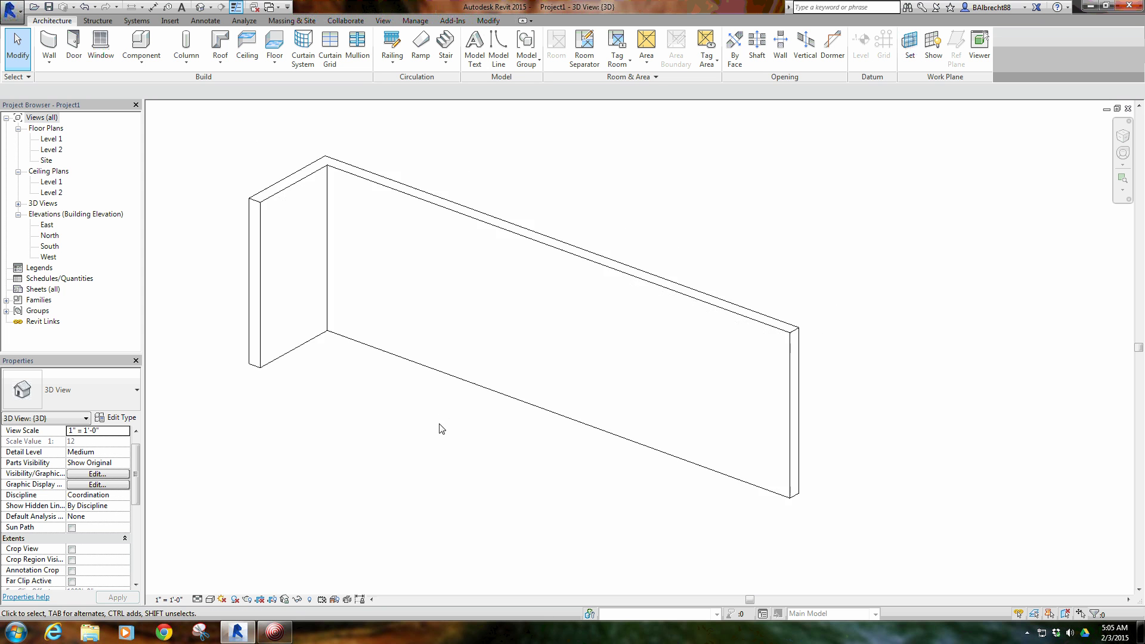
mouse_move(442, 429)
middle_mouse_down("shift")
mouse_move(537, 381)
mouse_move(688, 382)
mouse_move(427, 440)
middle_mouse_up("shift")
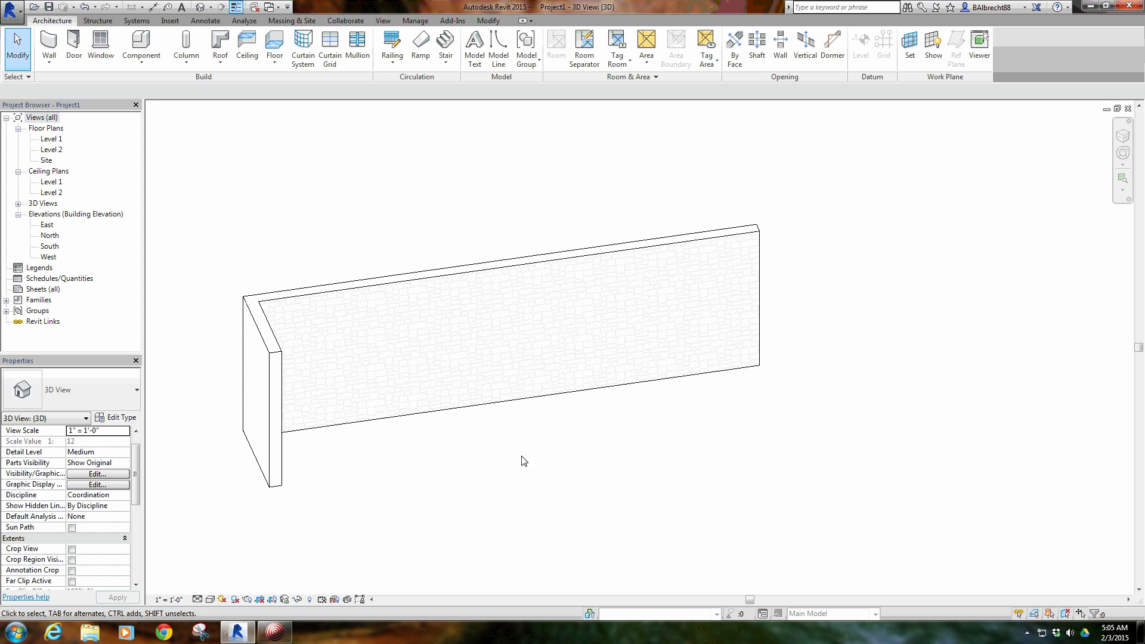
middle_click_drag(523, 461, 519, 475, "shift")
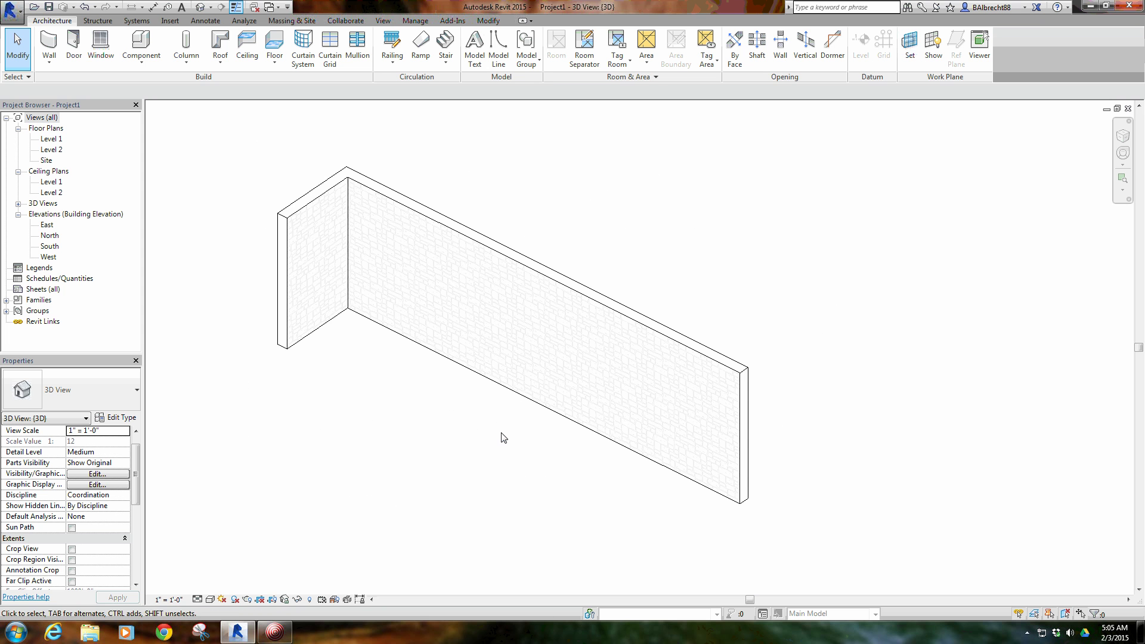
left_click(606, 319)
left_click(370, 442)
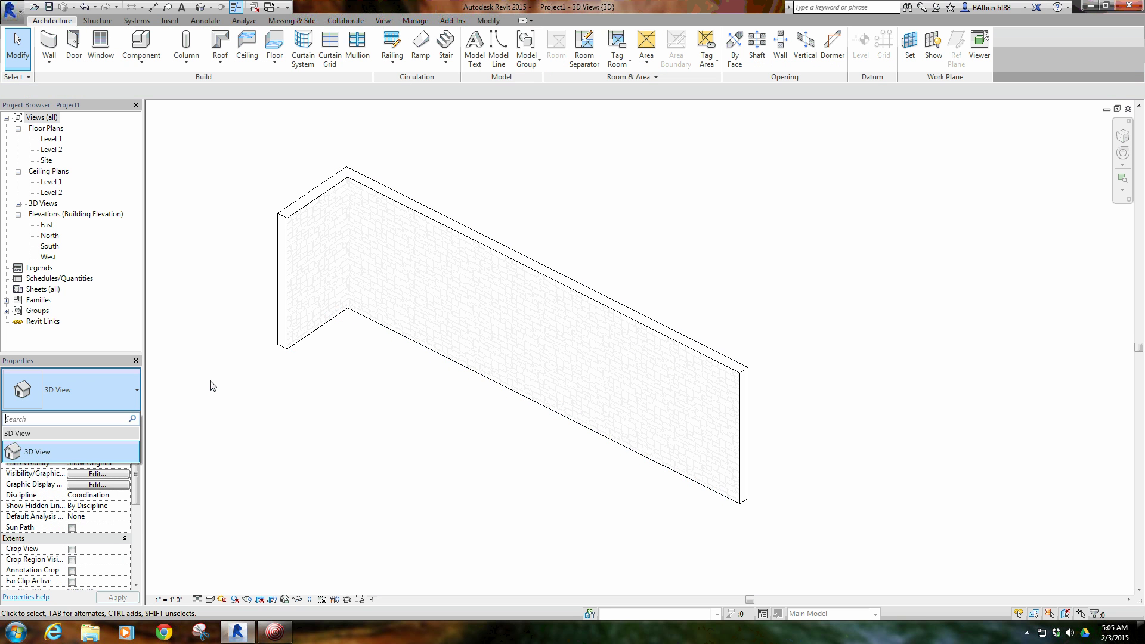
key("w")
key("a")
left_click(117, 385)
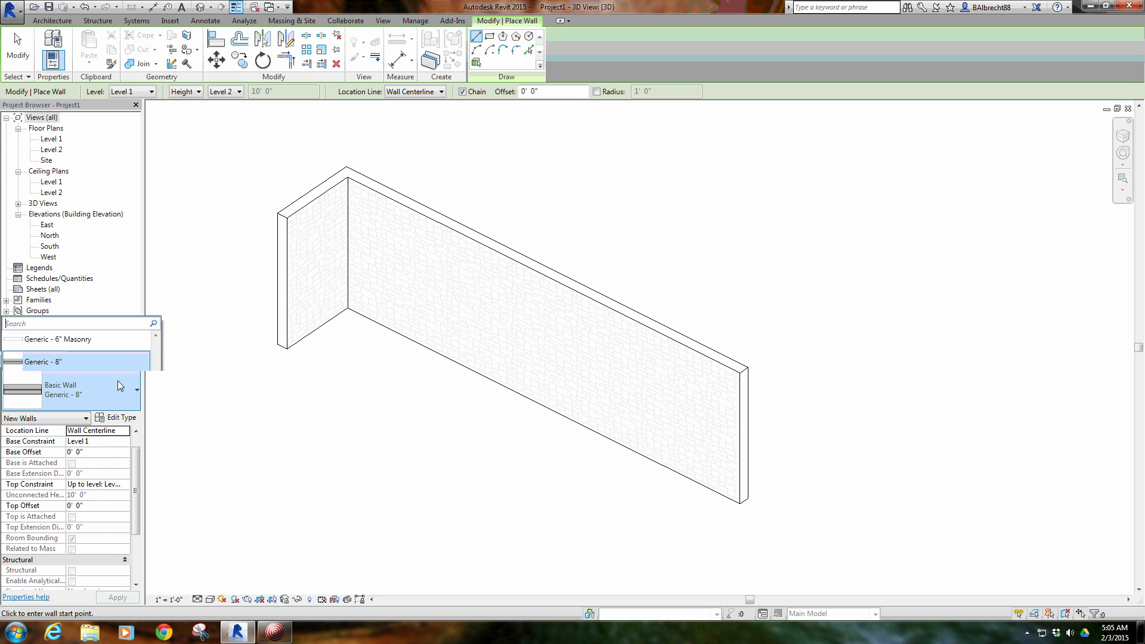
scroll(100, 176, "up", 10)
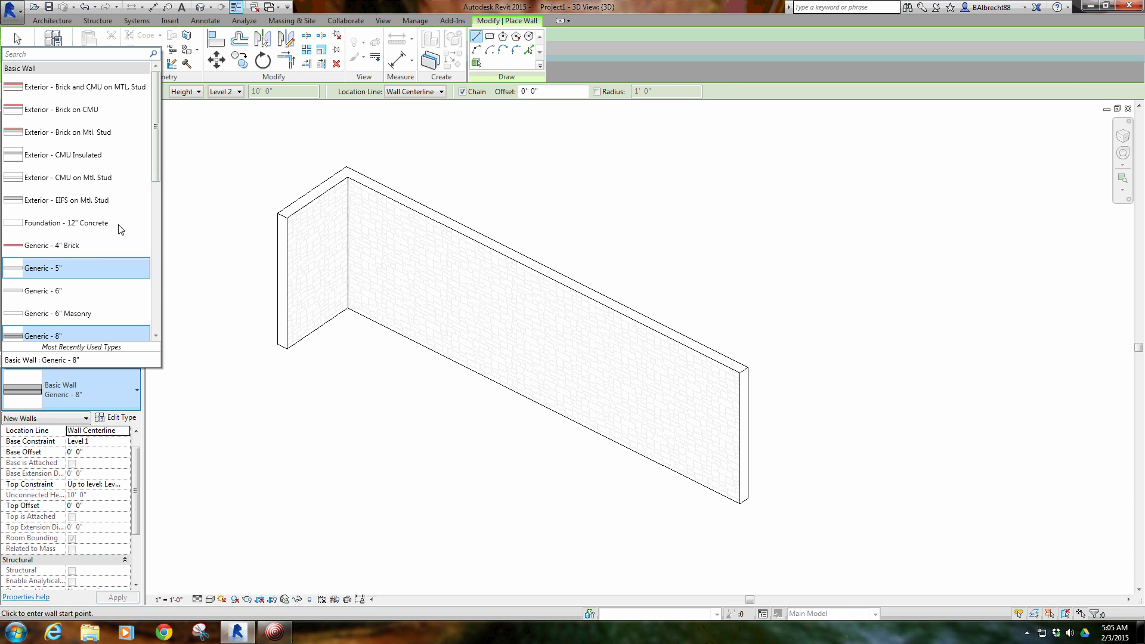
left_click_drag(152, 164, 152, 206)
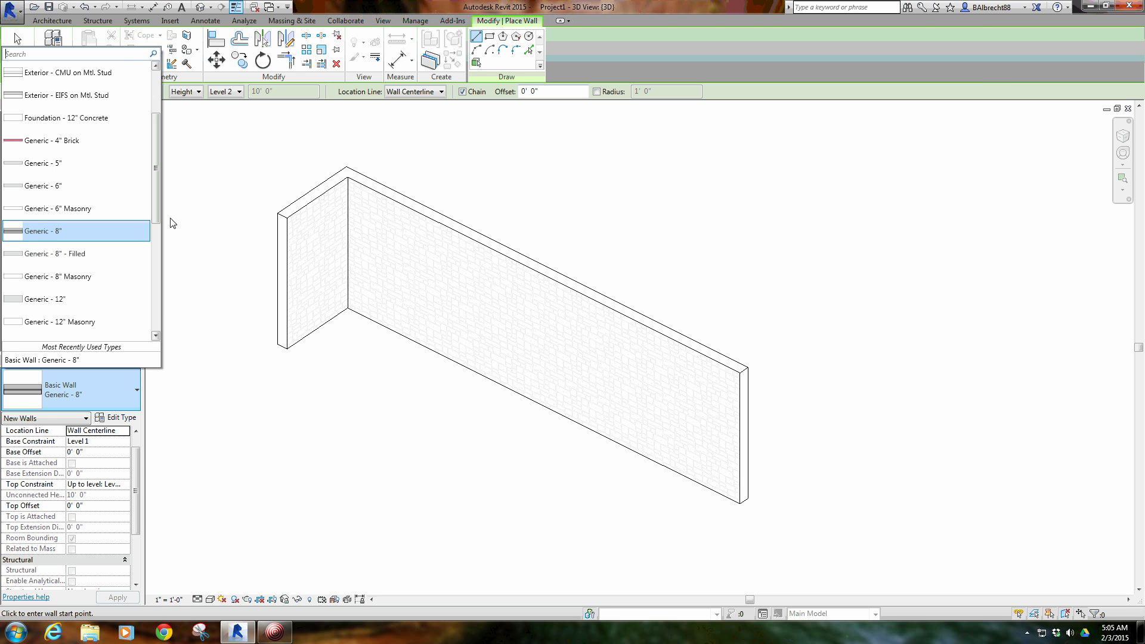
right_click(250, 328)
left_click(278, 334)
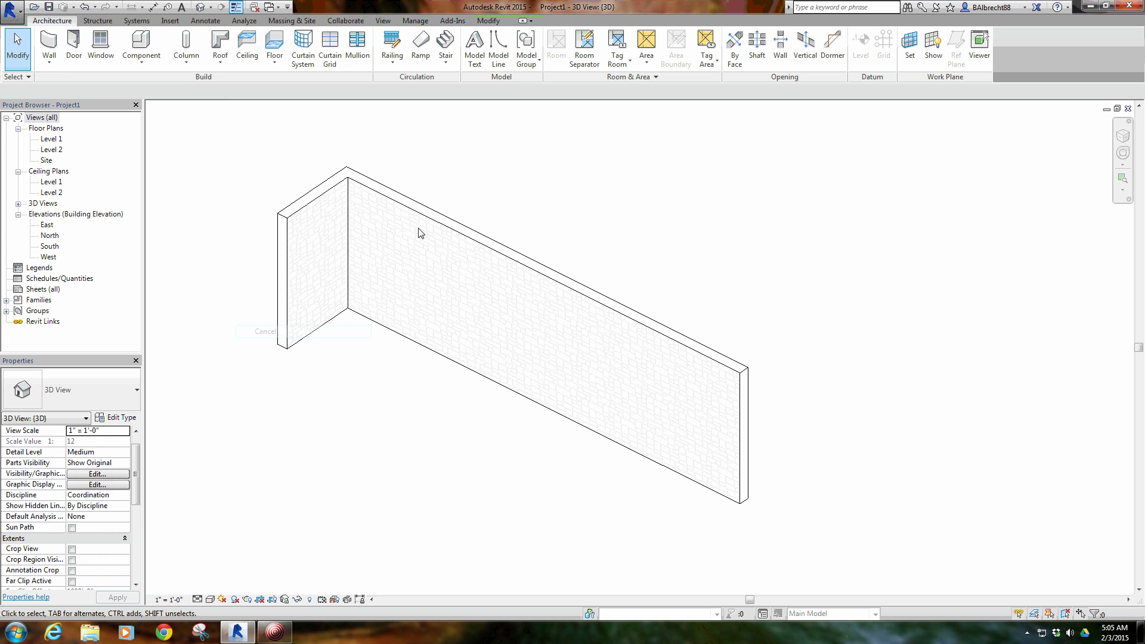
Open the long stone wall's type assembly for editing and show its preview as a section
left_click(422, 230)
left_click(115, 418)
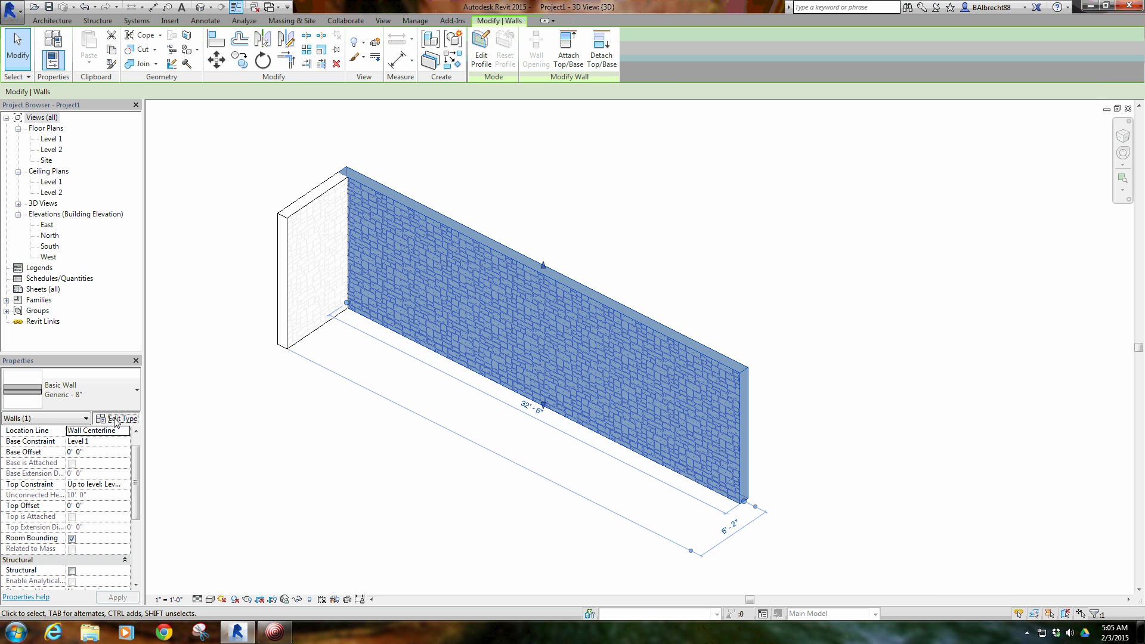
left_click(925, 178)
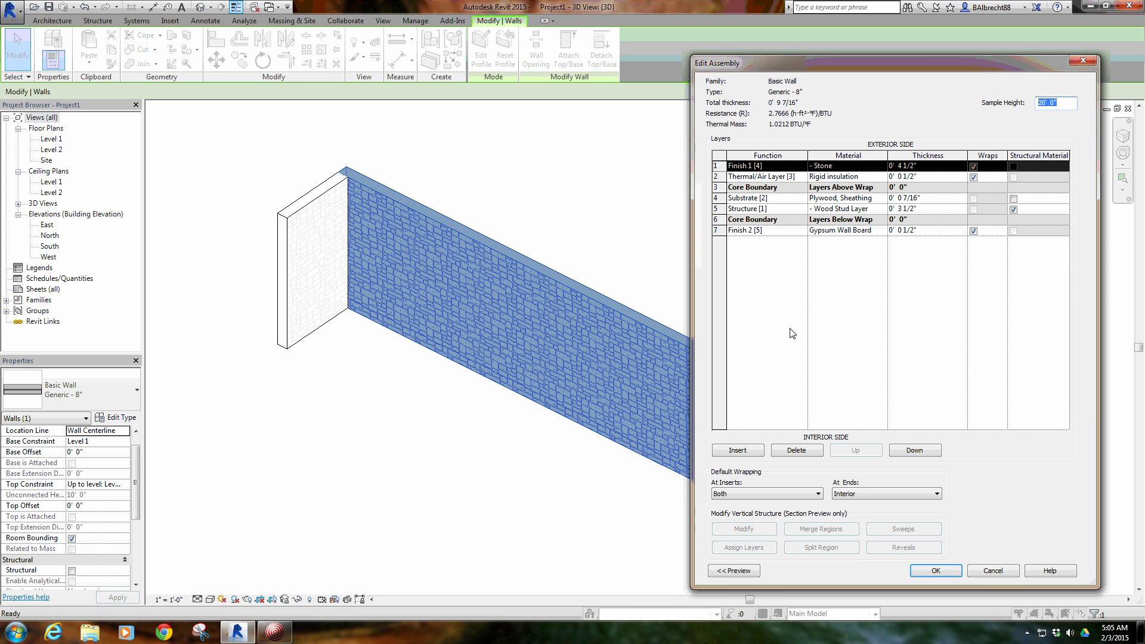
left_click(734, 571)
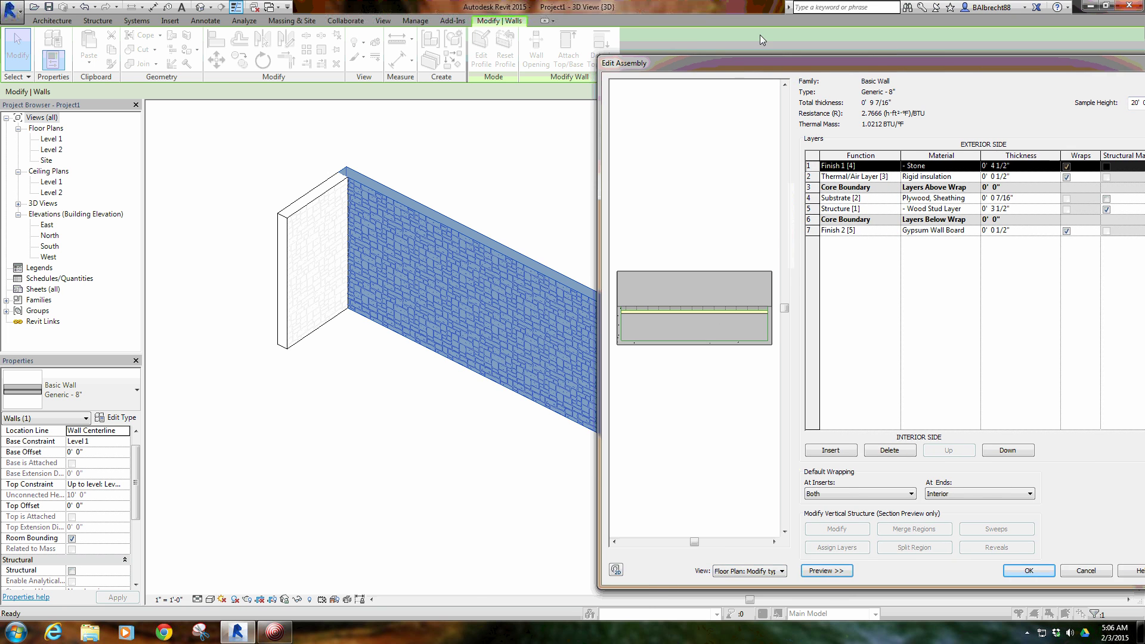
left_click_drag(718, 64, 592, 54)
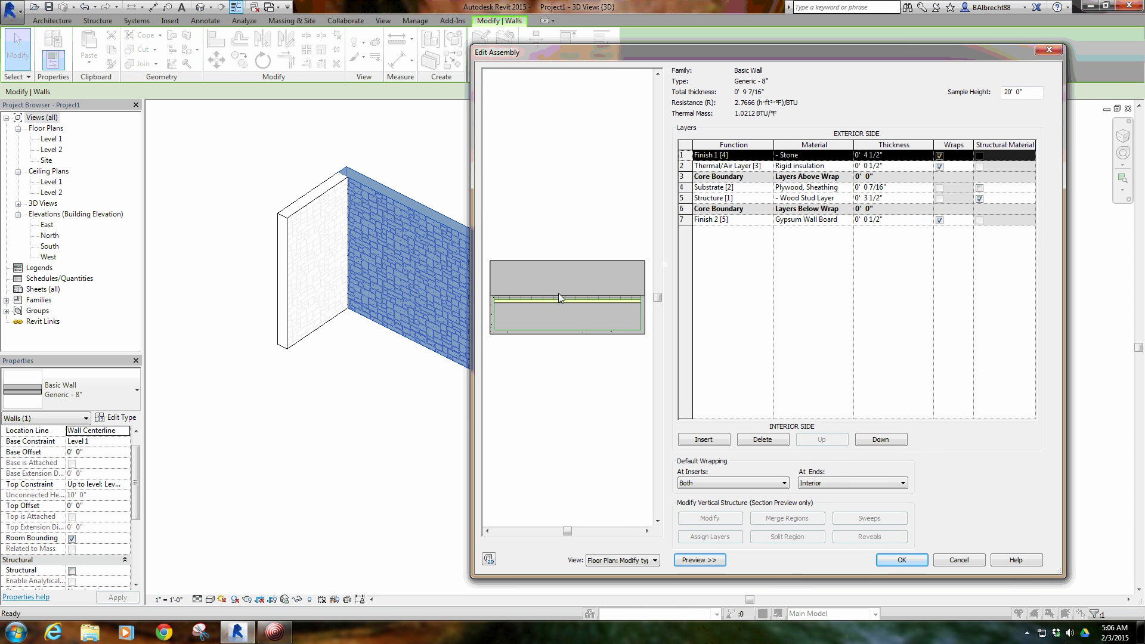
left_click(625, 562)
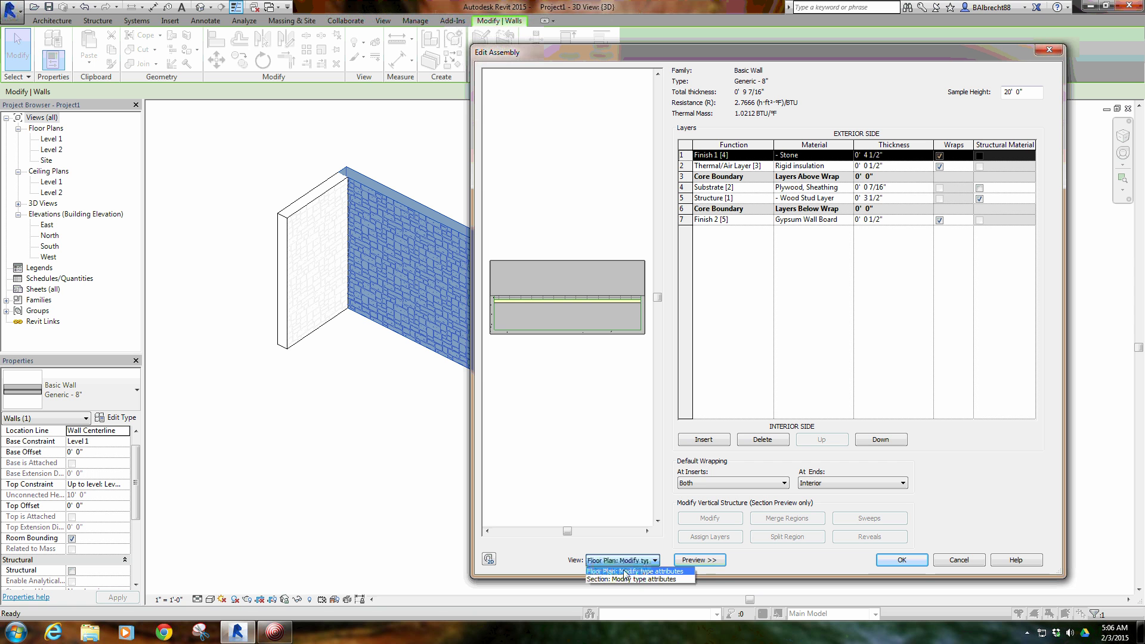
left_click(627, 579)
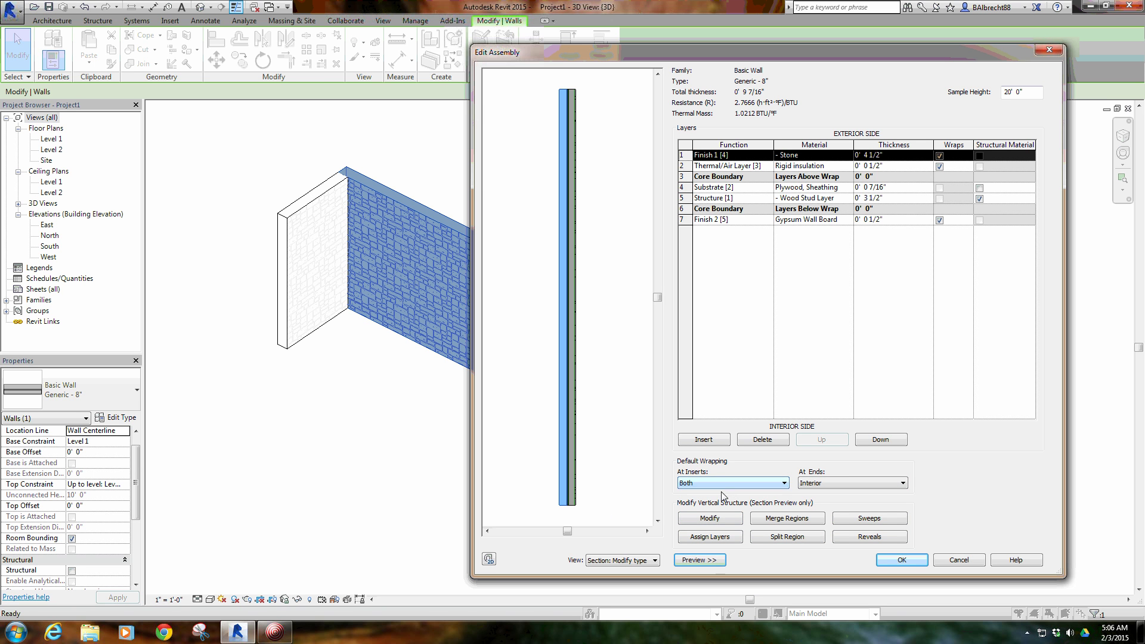
Split the stone layer horizontally about 2'-8" above the wall's base with Split Region
left_click(723, 520)
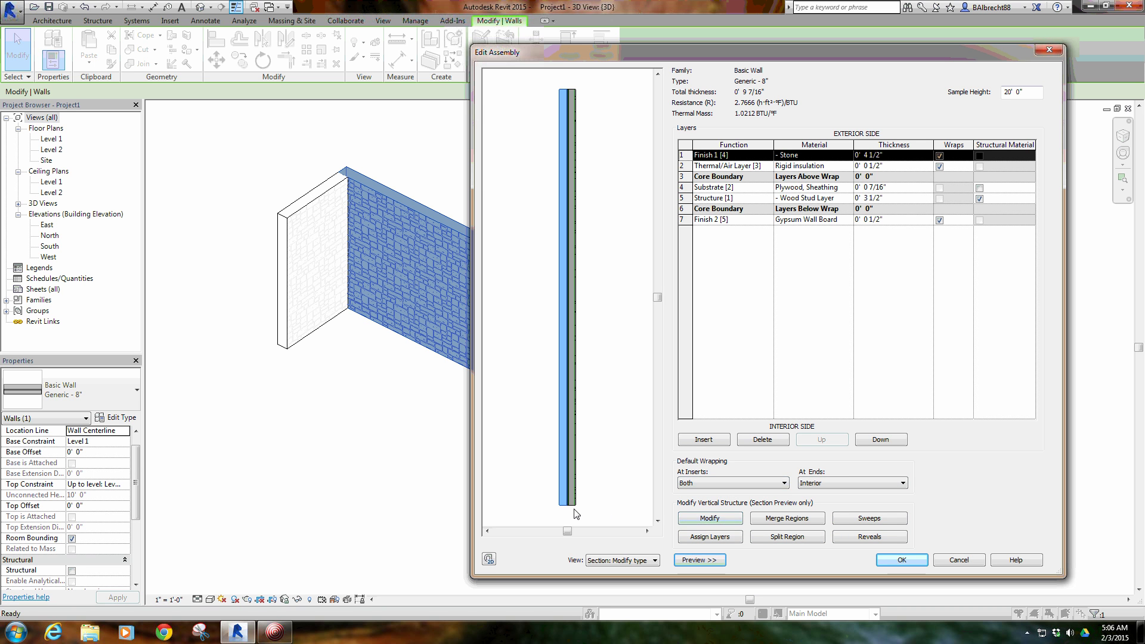
scroll(576, 513, "up", 5)
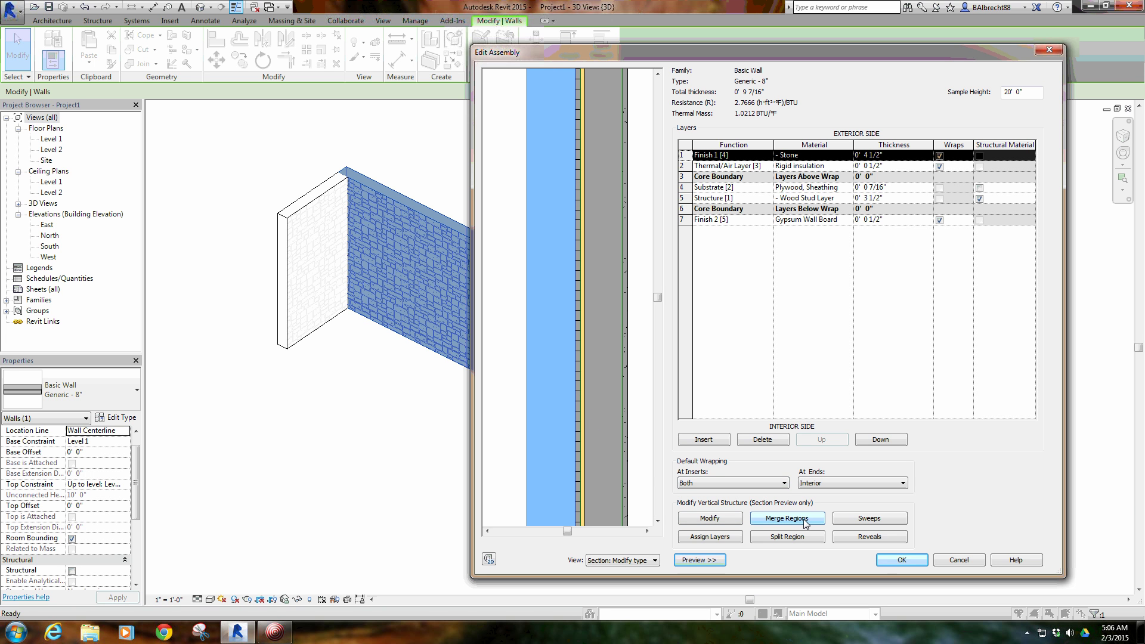
left_click(716, 520)
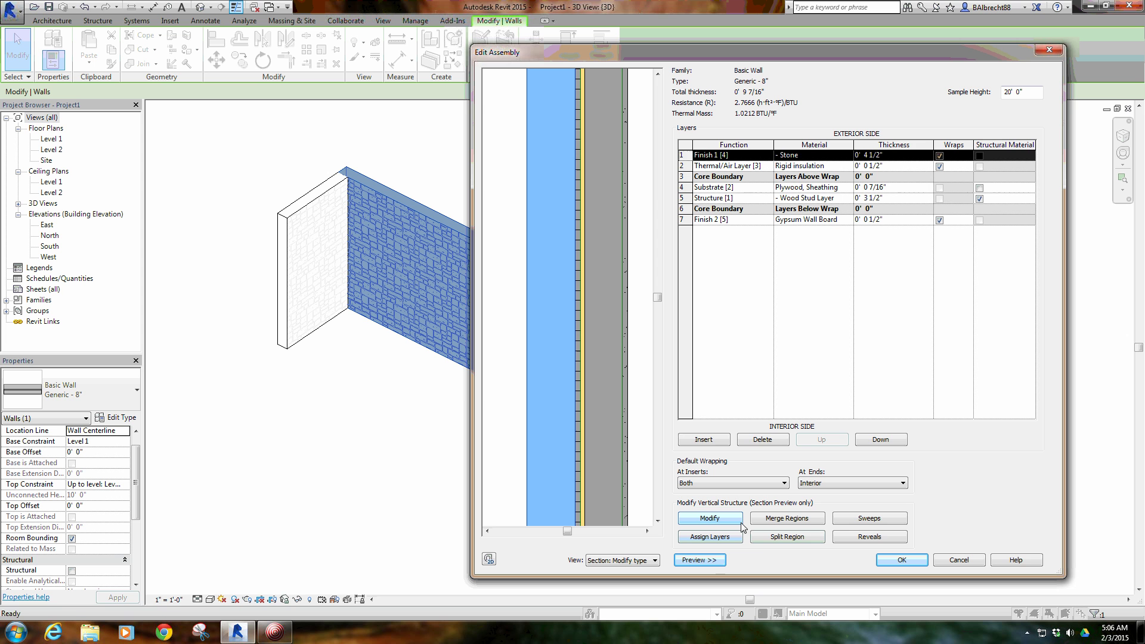
left_click(787, 537)
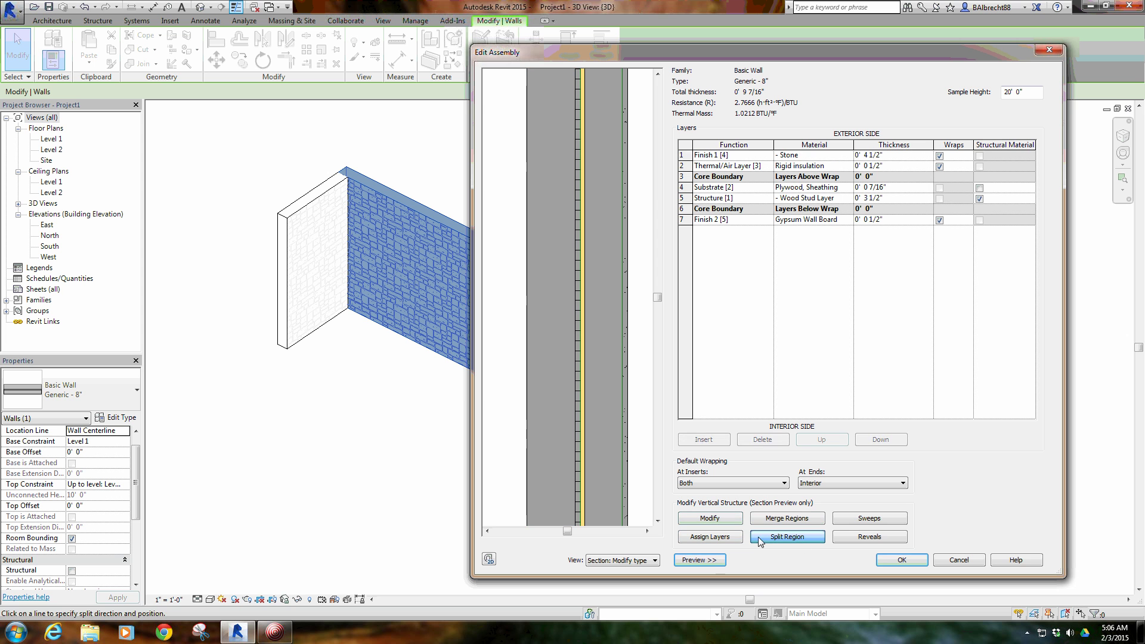
left_click(529, 423)
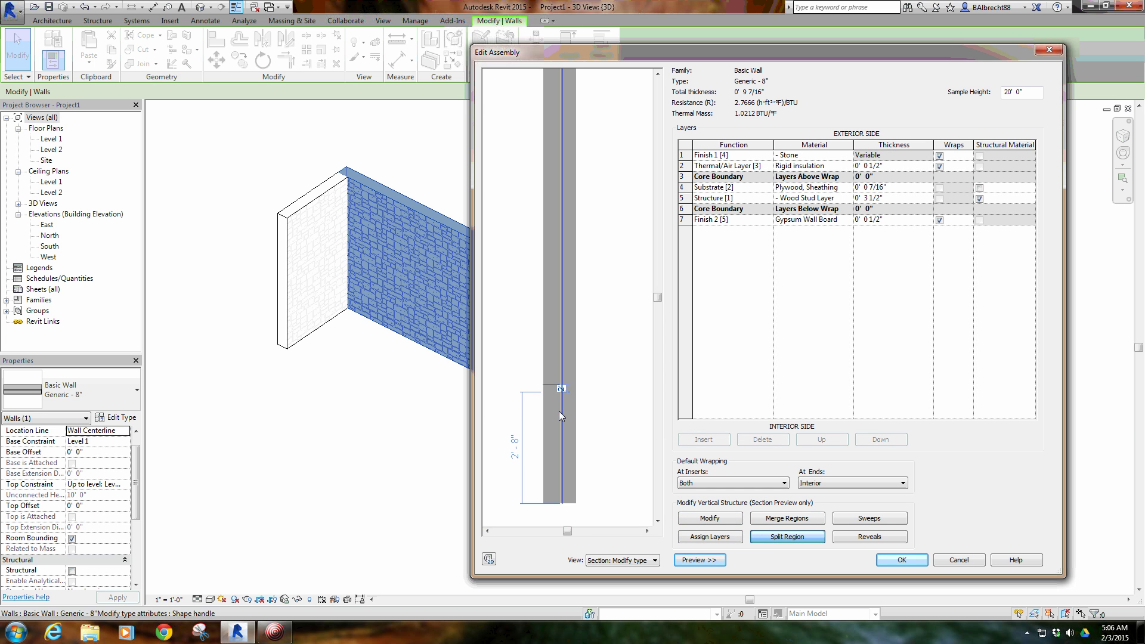
scroll(560, 411, "up", 3)
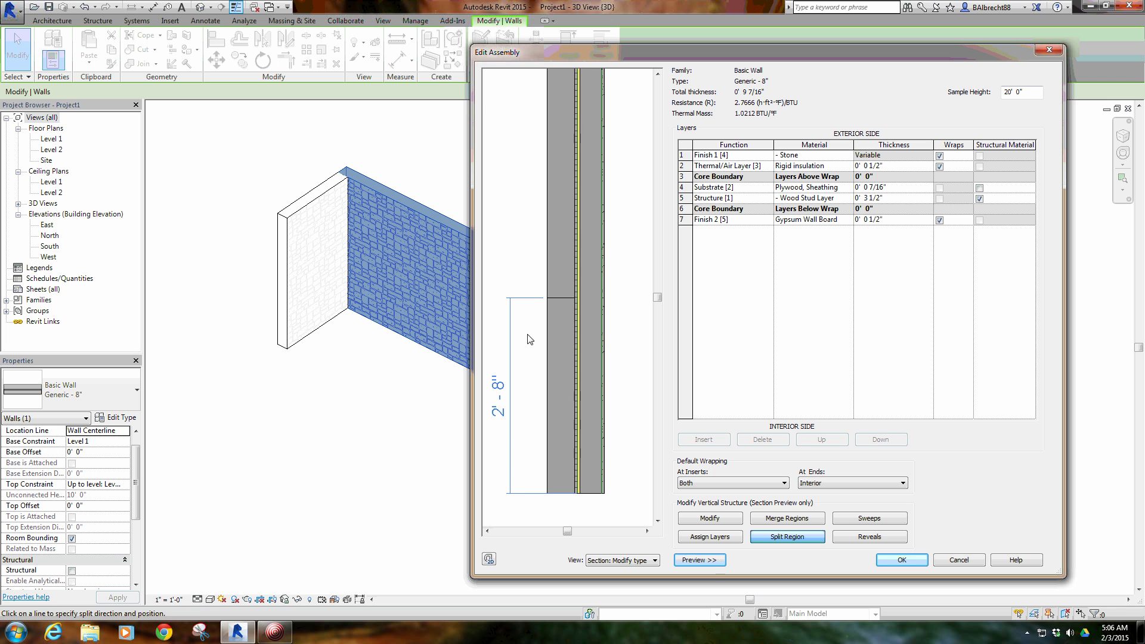
right_click(523, 273)
left_click(528, 281)
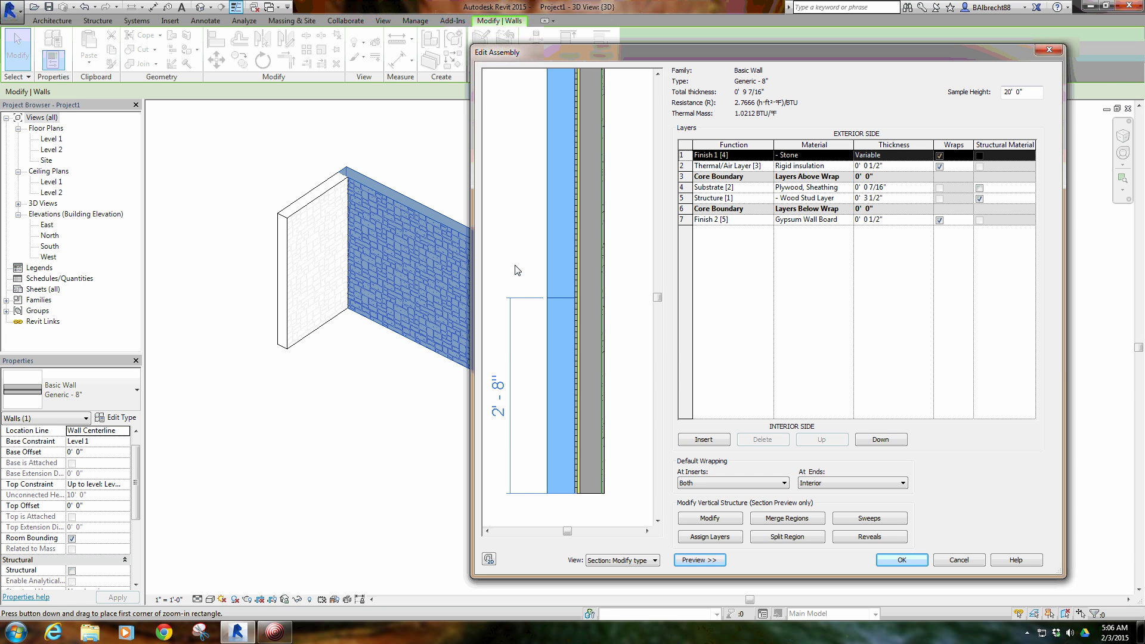
right_click(623, 346)
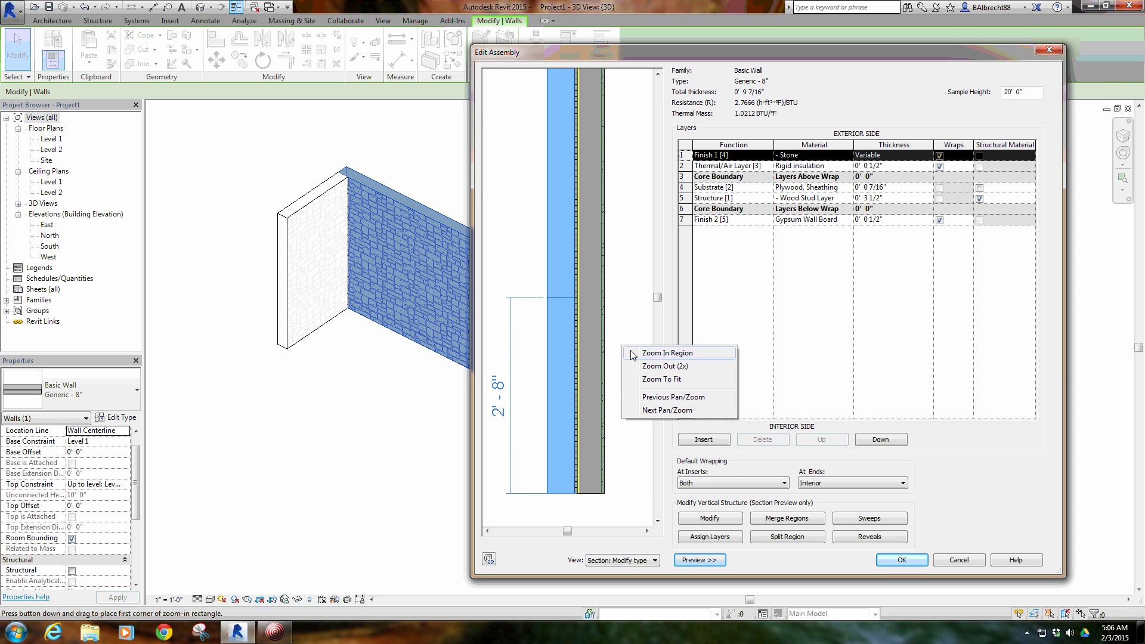
key("Escape")
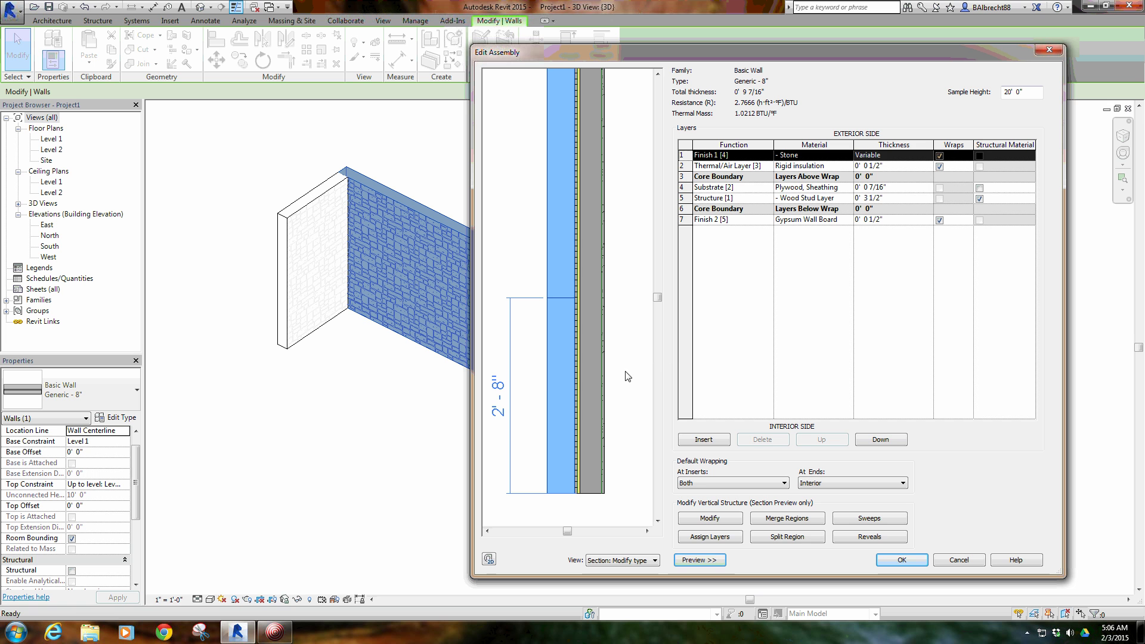
left_click(693, 521)
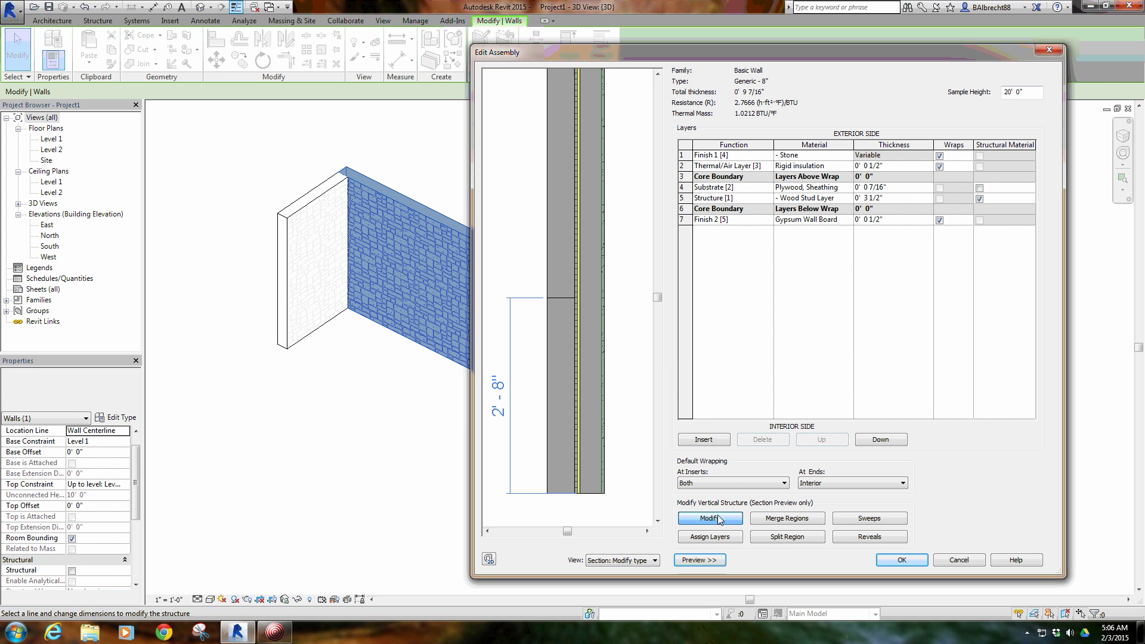
left_click(551, 332)
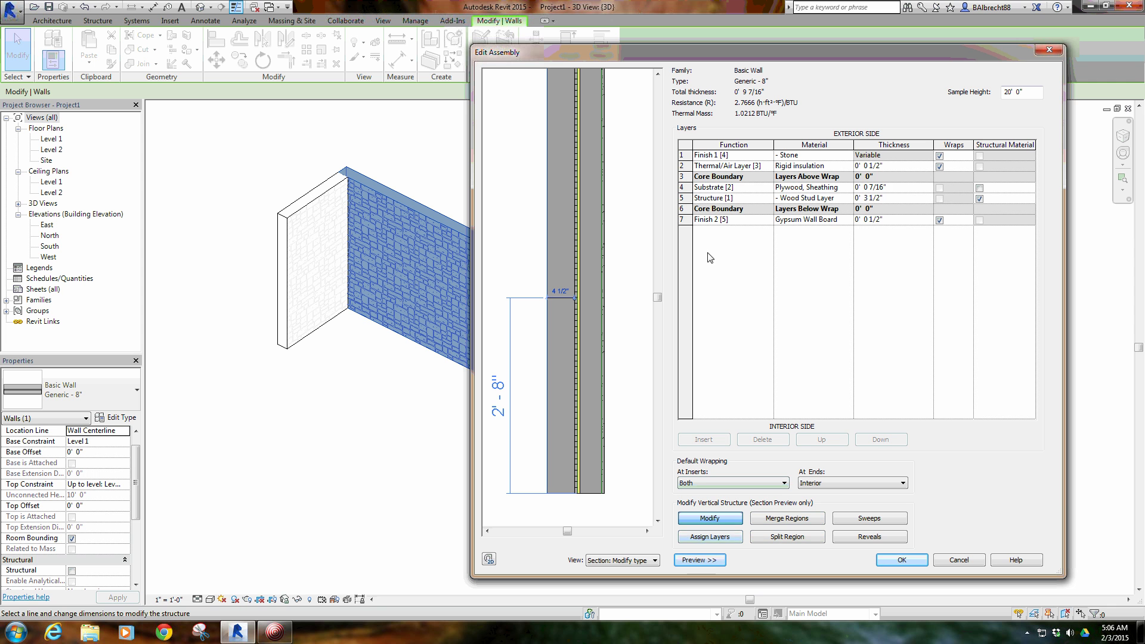
Insert a new layer above the stone layer with function Finish 1 [4] and material Brick, Common
left_click(686, 156)
left_click(711, 441)
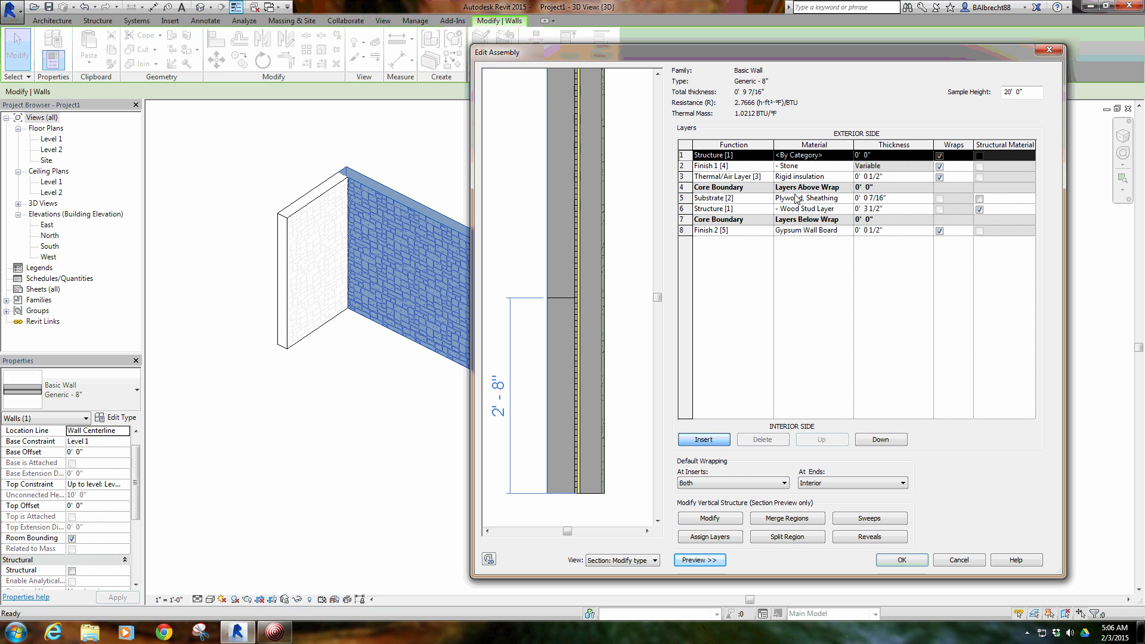
left_click(767, 155)
left_click(767, 156)
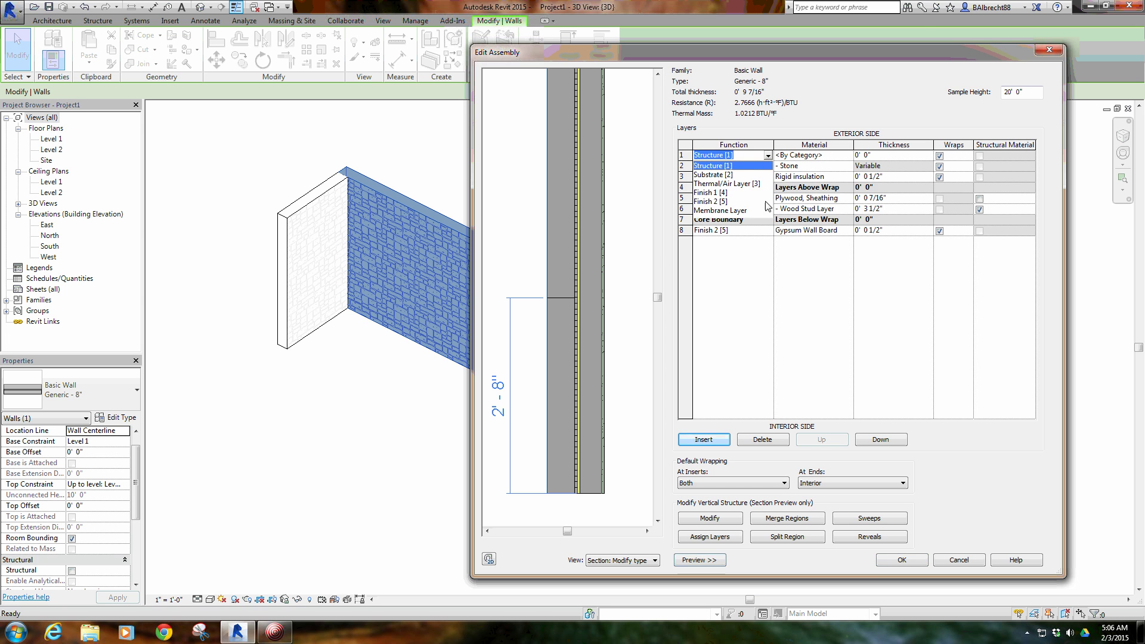
left_click(732, 194)
left_click(823, 155)
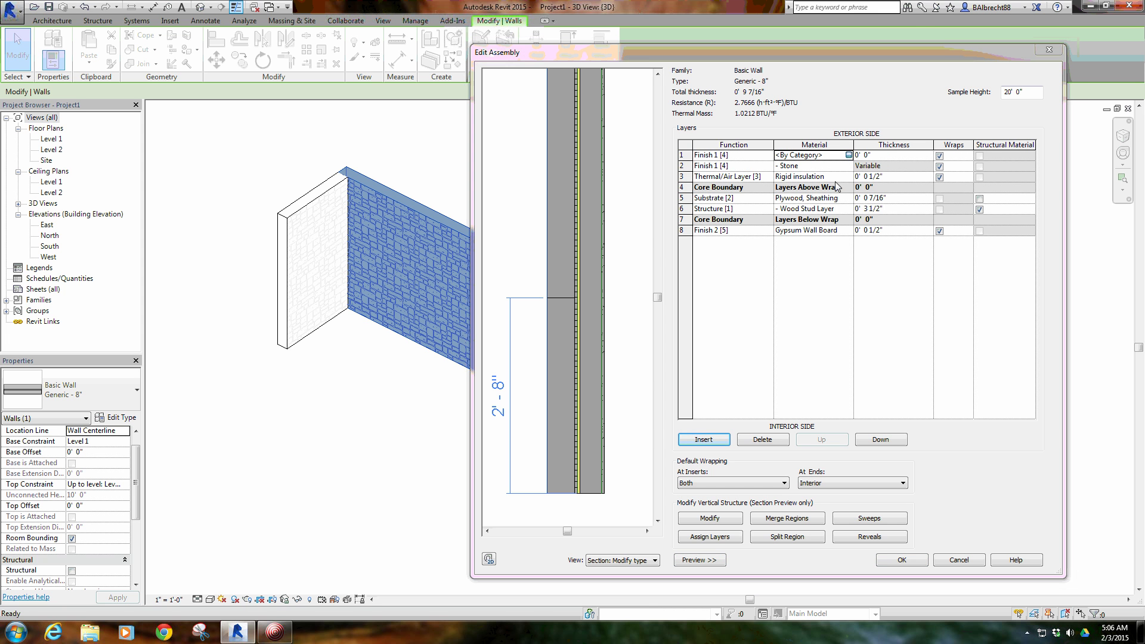
left_click(849, 156)
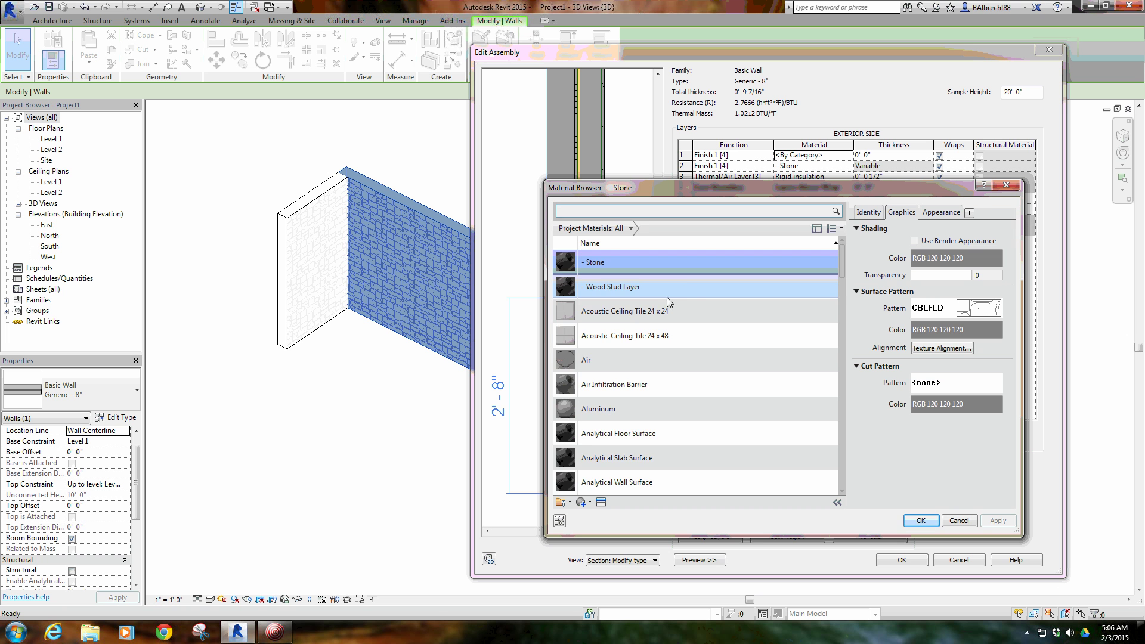
scroll(686, 297, "down", 3)
left_click(662, 333)
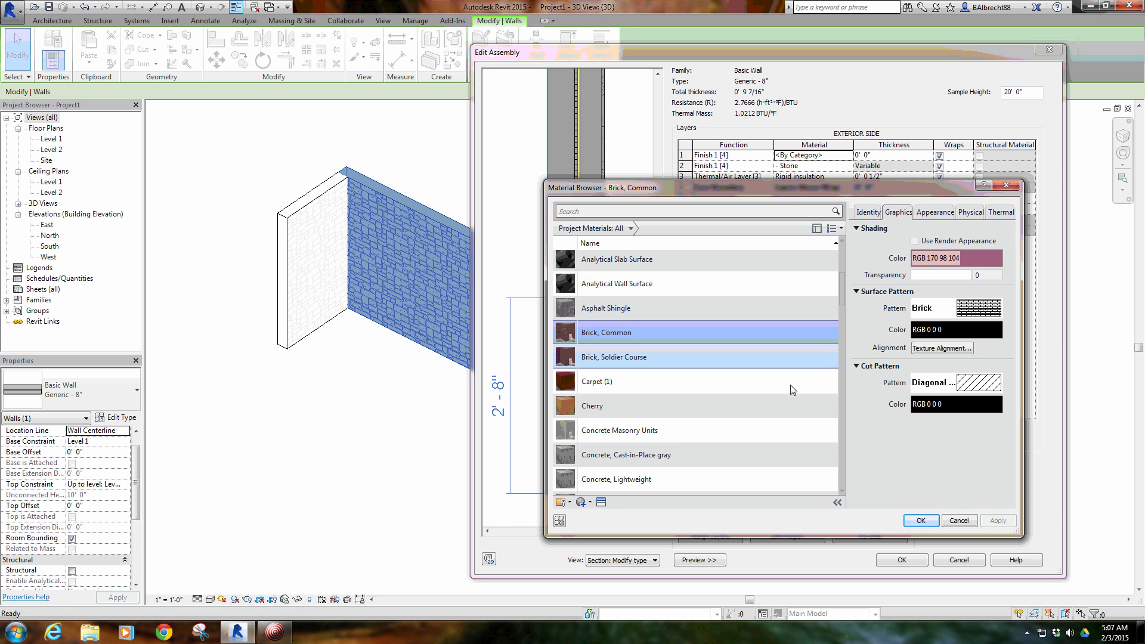
left_click(921, 520)
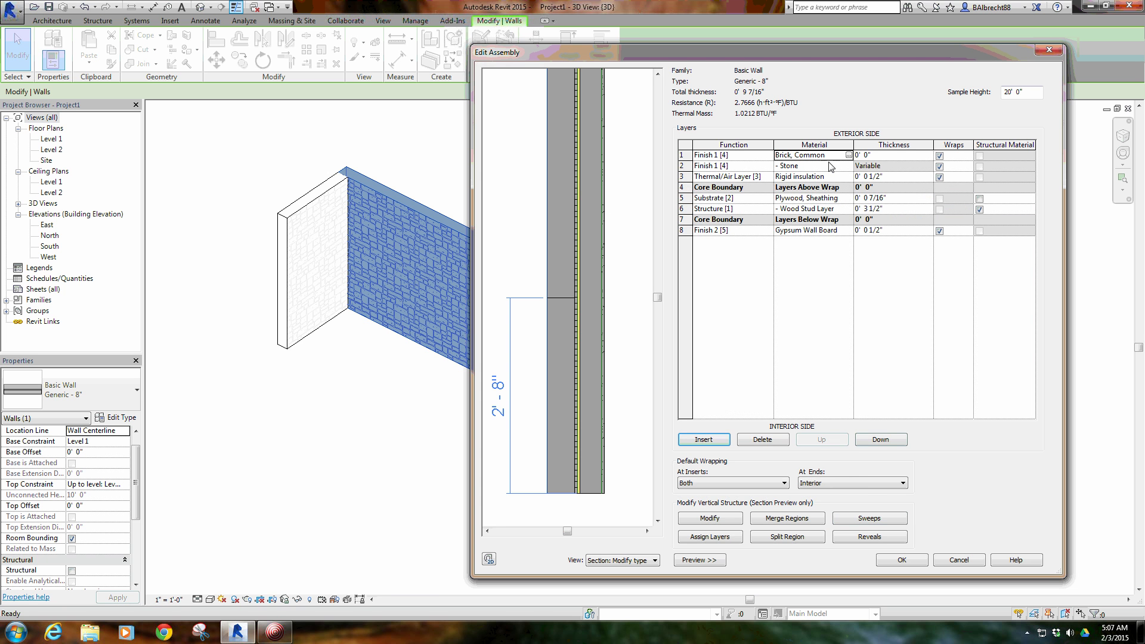
Assign the Brick, Common layer to the lower 2'-8" region of the exterior finish with Assign Layers
left_click(683, 156)
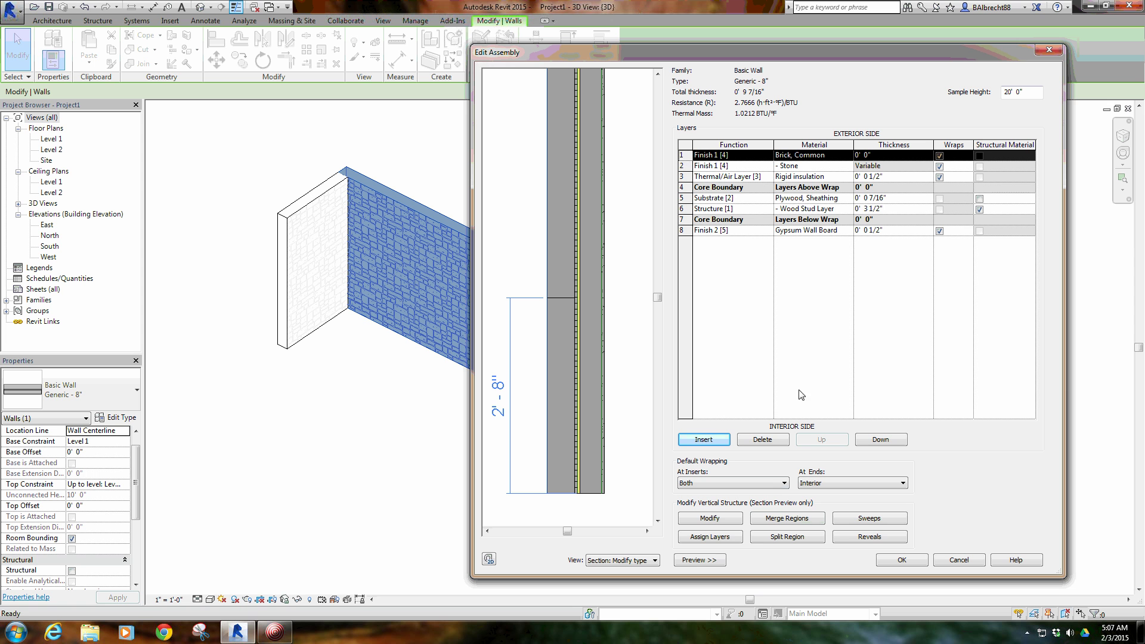
left_click(710, 537)
left_click(550, 355)
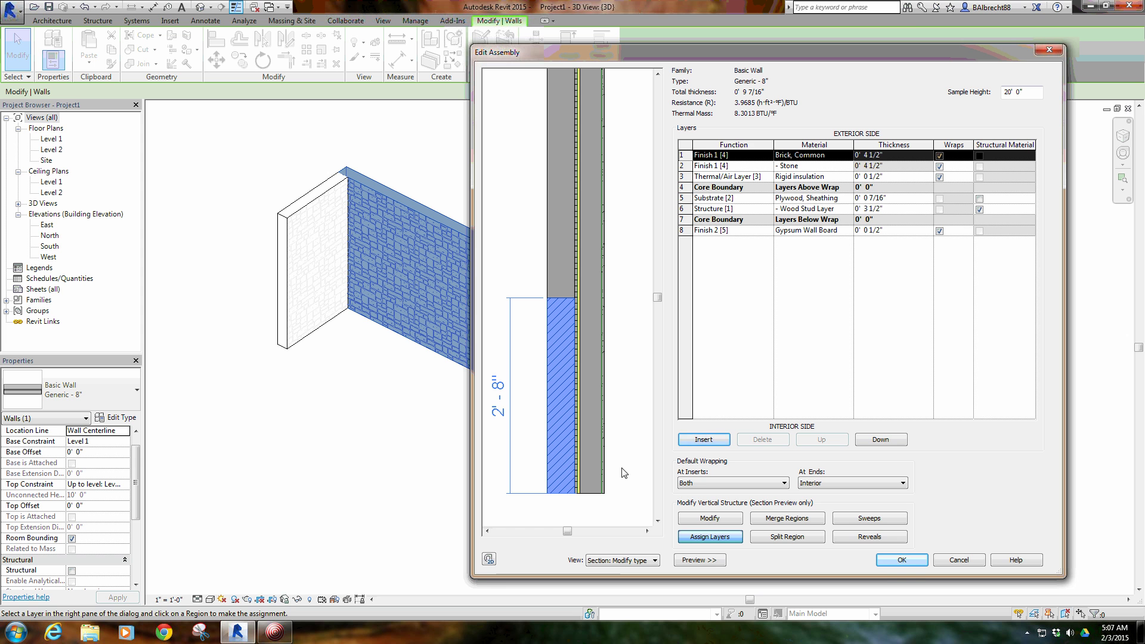
Add a wall sweep to the assembly using the Parapet Cap-Precast : 14" Wide profile
left_click(875, 518)
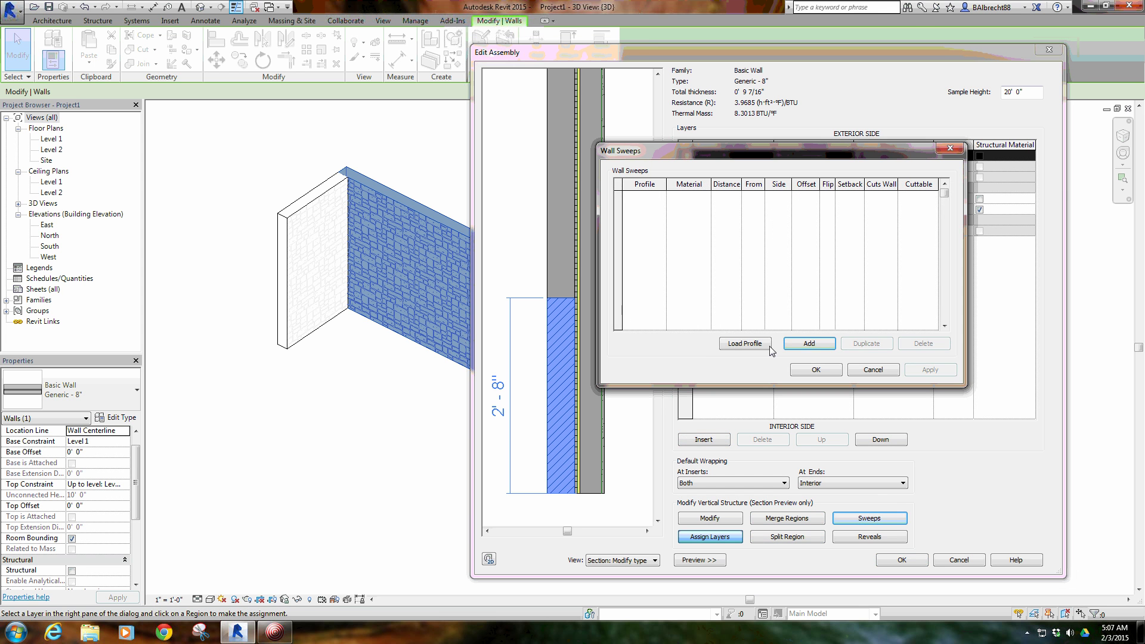
left_click(809, 343)
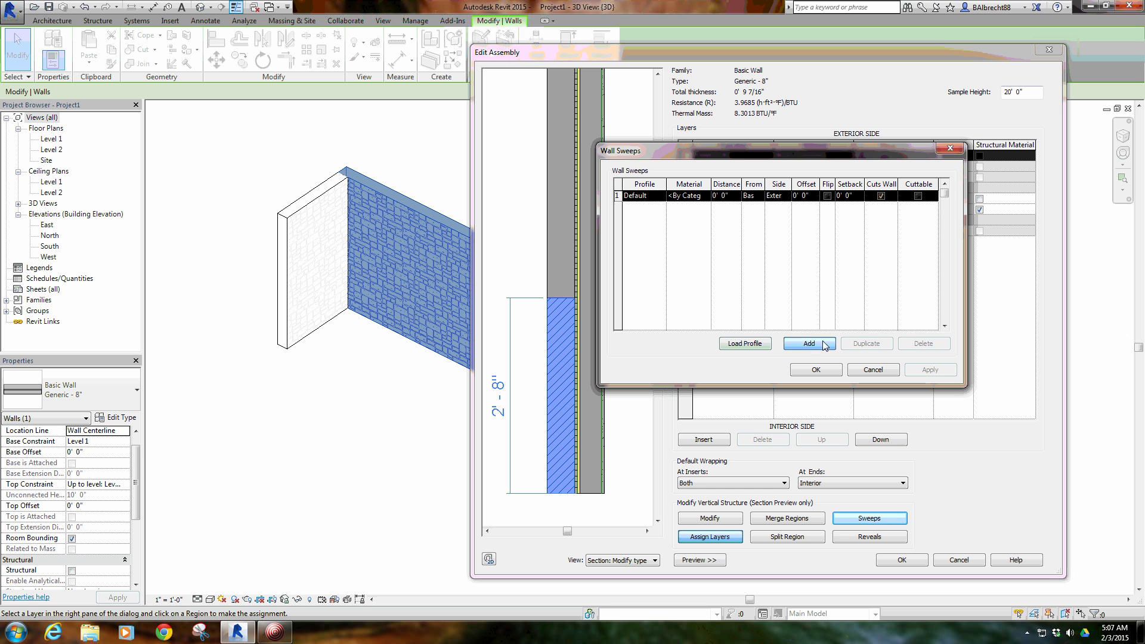
left_click(661, 197)
left_click(661, 197)
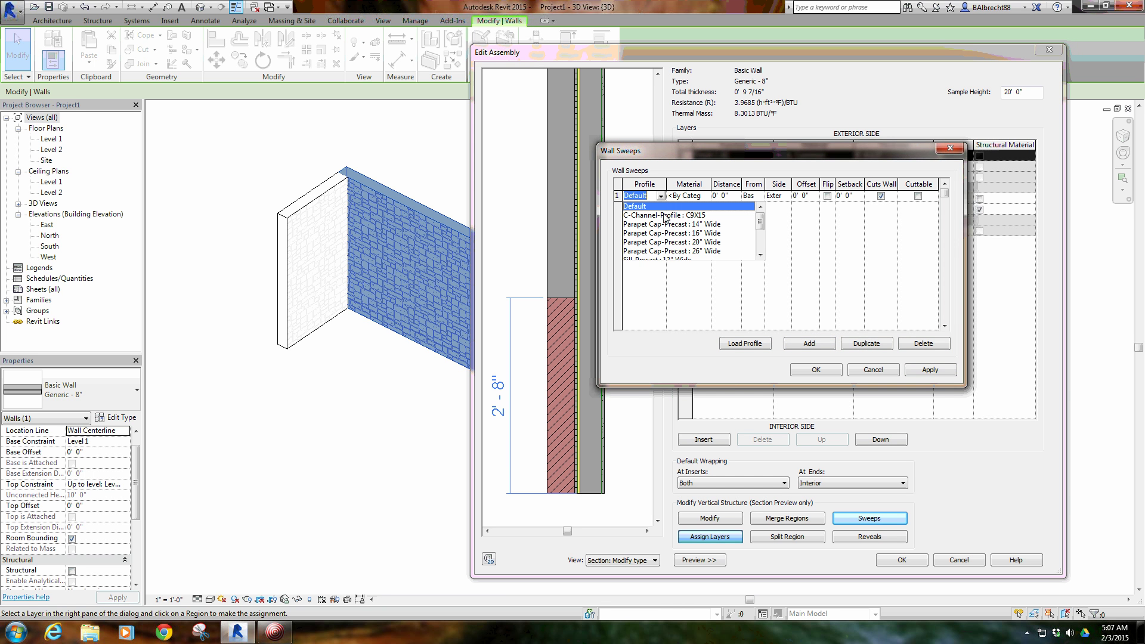
left_click(673, 231)
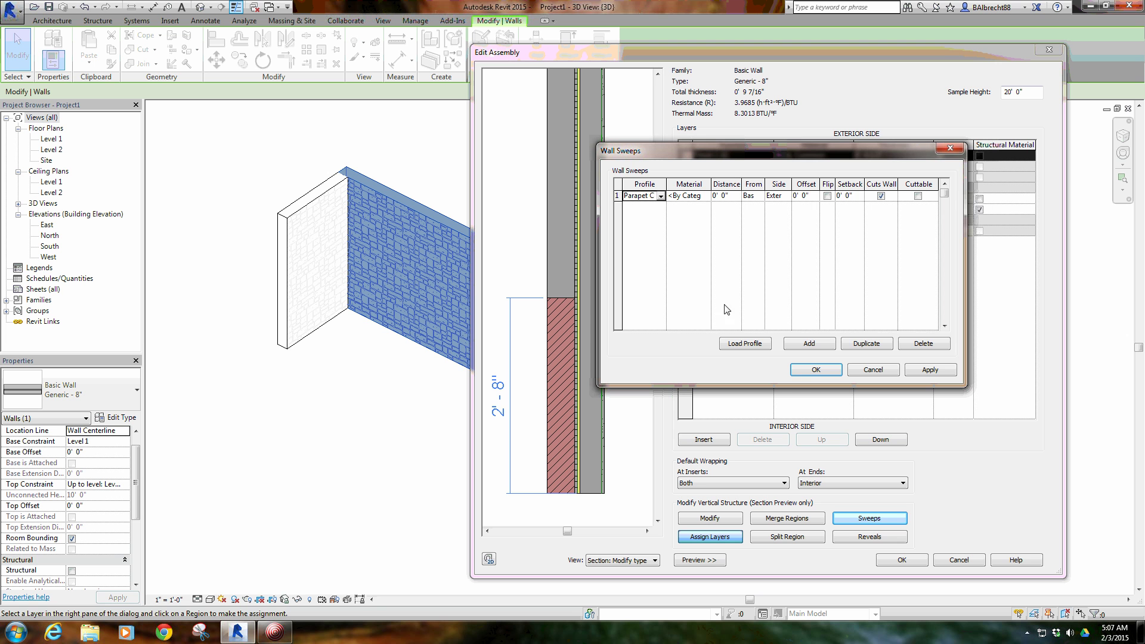
left_click(817, 371)
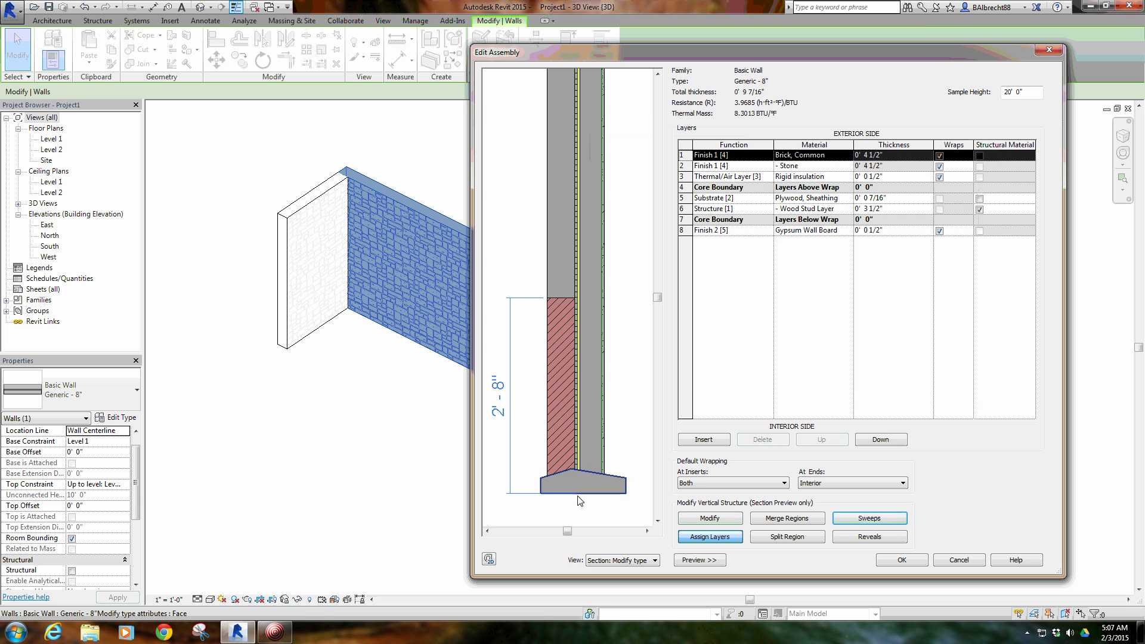
Measure the parapet cap sweep from the wall's Top and keep it on the Exterior side
left_click(870, 519)
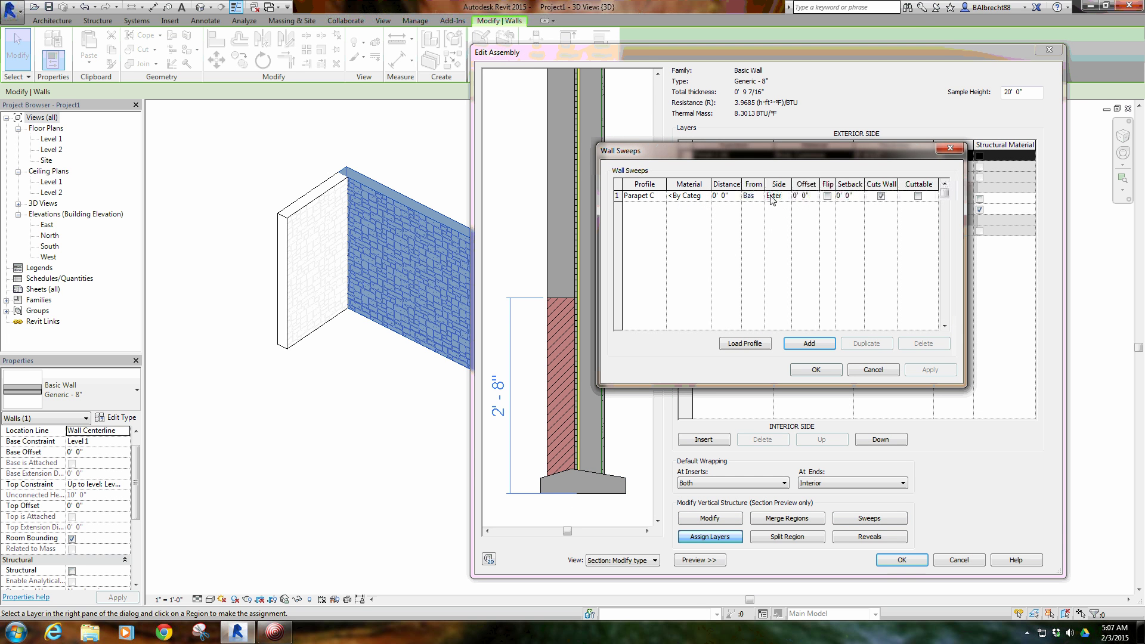
left_click(753, 196)
left_click(760, 197)
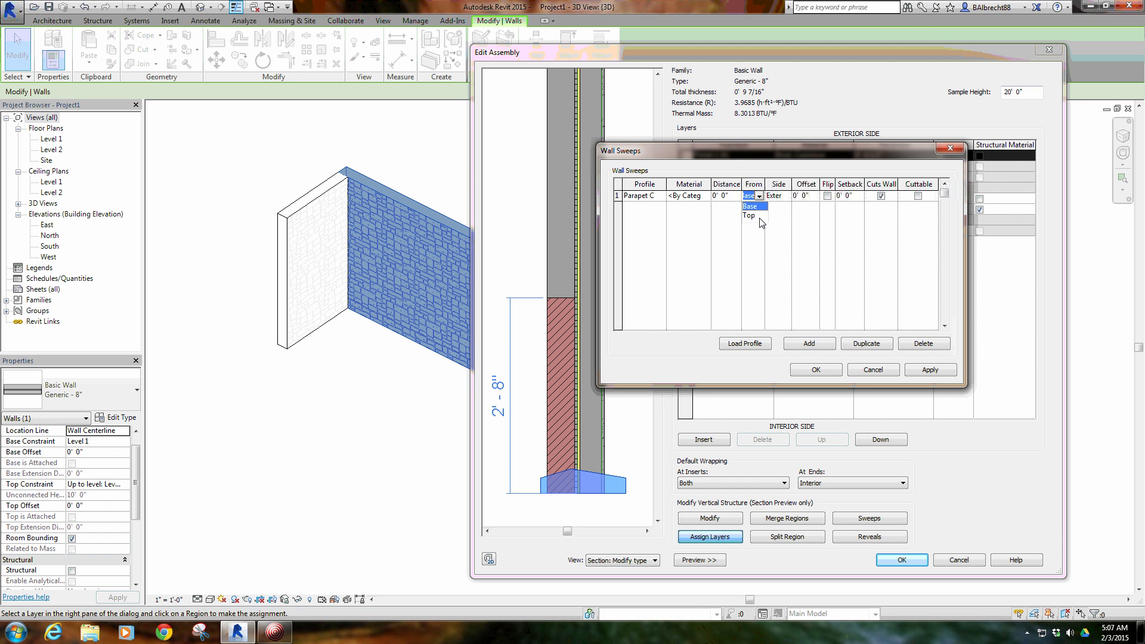
left_click(752, 215)
left_click(787, 196)
left_click(786, 196)
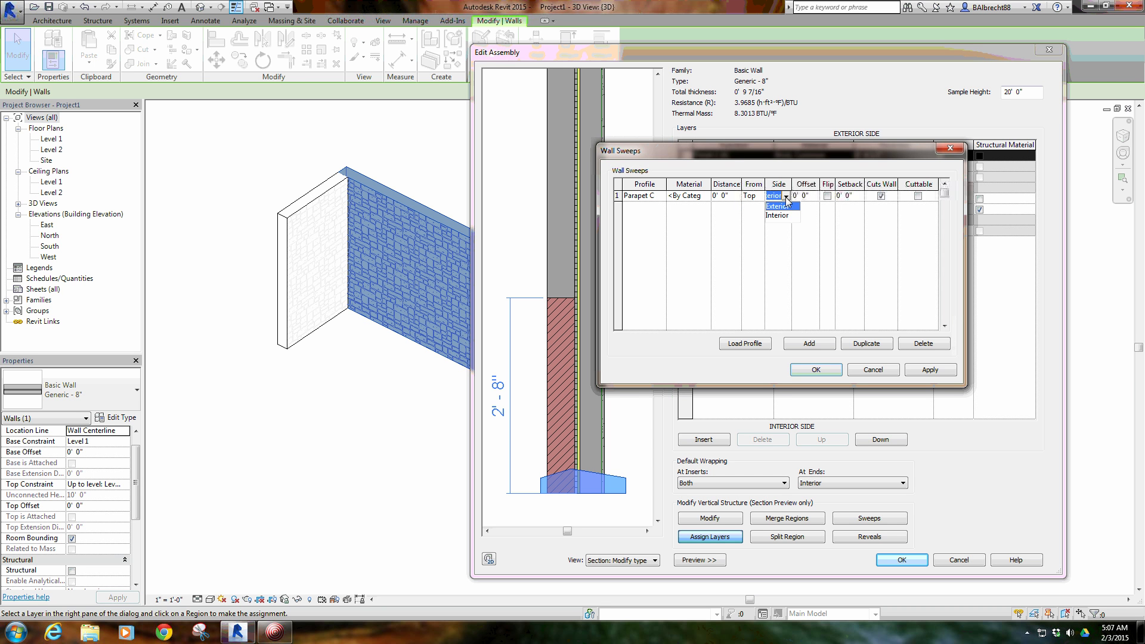
left_click(782, 207)
Set the parapet cap sweep's offset to 6" and its setback to 3", and accept the sweep settings
left_click(815, 198)
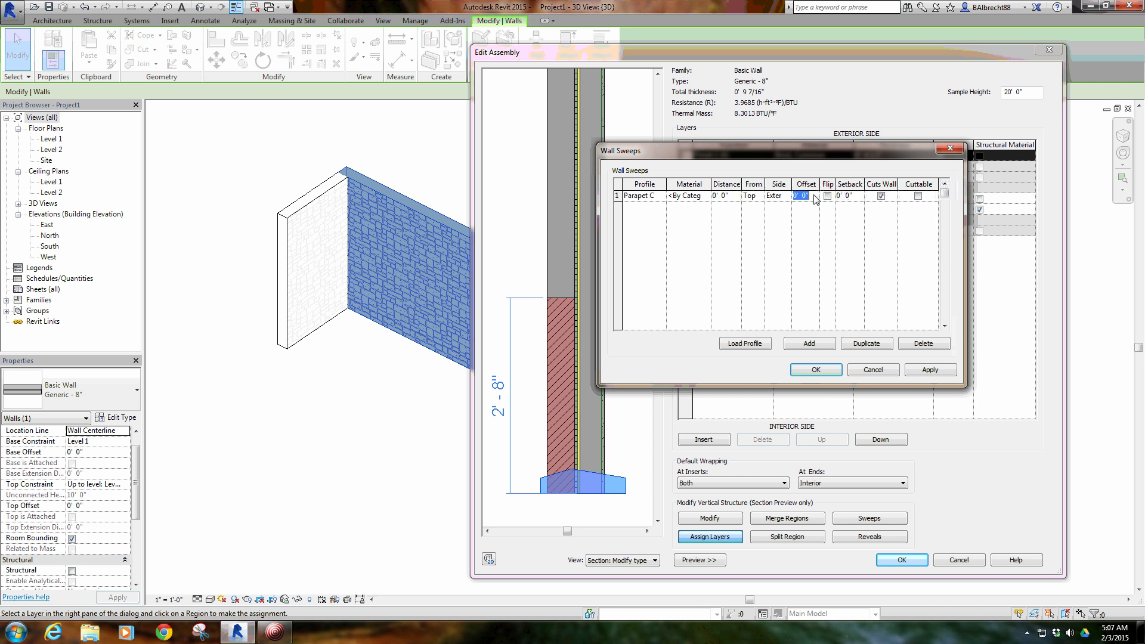
type("6")
key("Tab")
left_click(859, 197)
type("3")
key("Tab")
left_click(930, 370)
left_click_drag(620, 151, 688, 152)
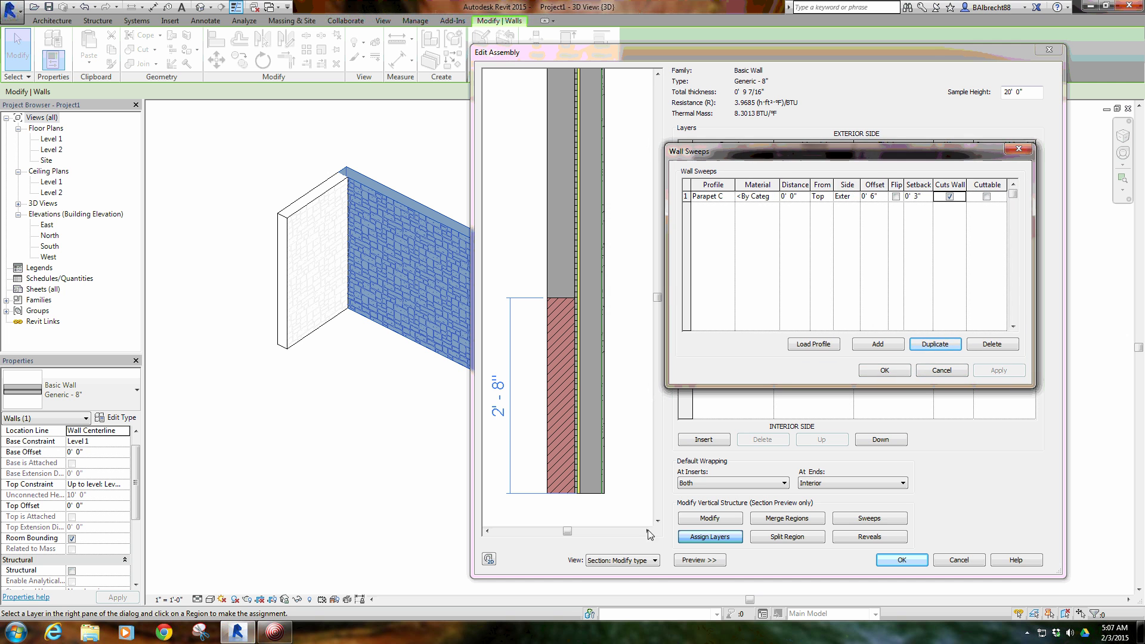
left_click(885, 370)
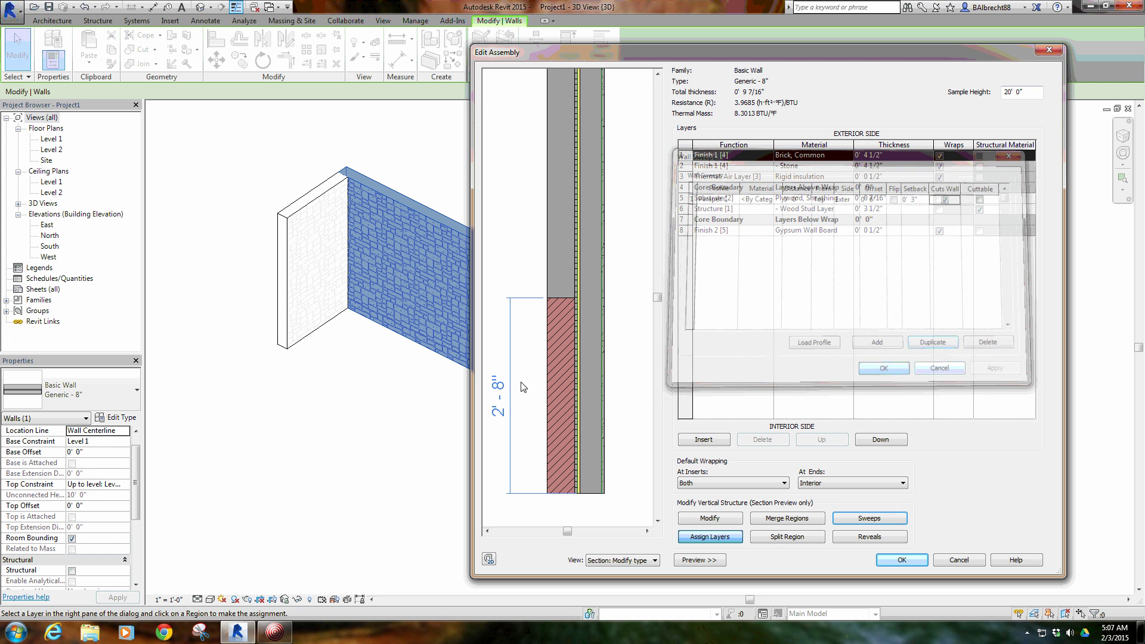
Try flipping the parapet cap sweep at the wall's top and restore its original orientation, keeping the same profile
scroll(590, 323, "down", 3)
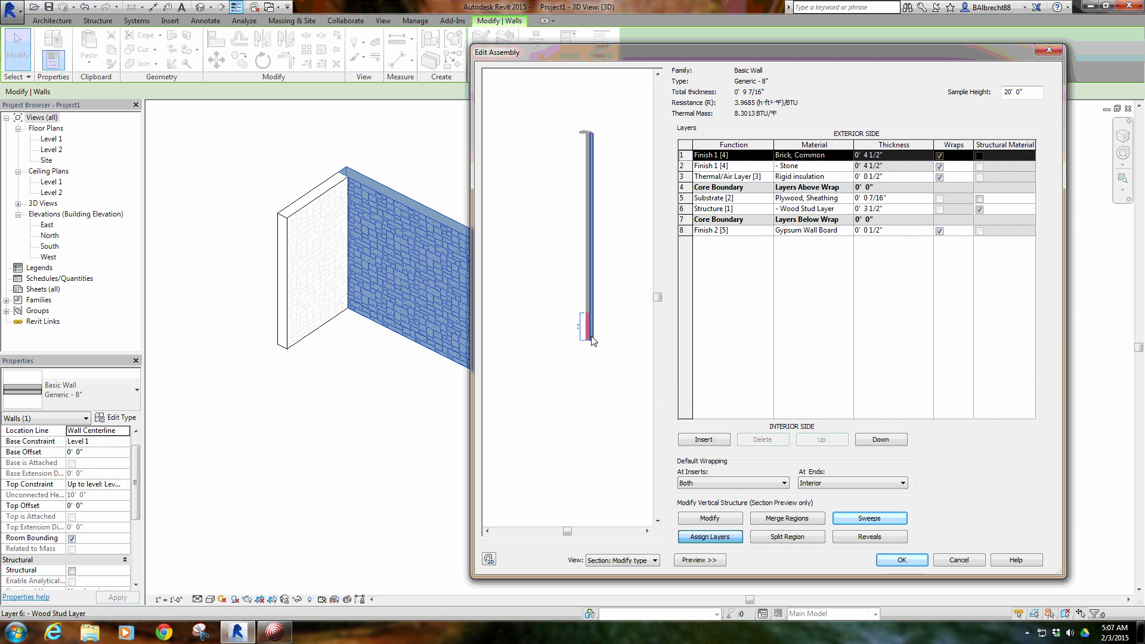
scroll(588, 121, "up", 4)
scroll(613, 220, "up", 3)
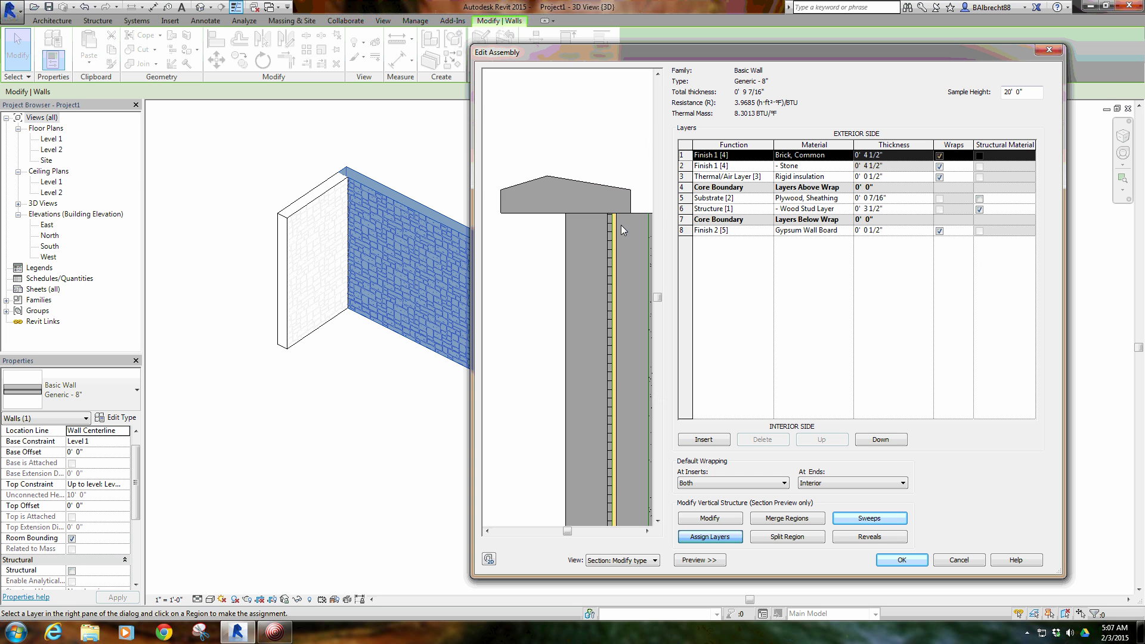
scroll(640, 174, "up", 2)
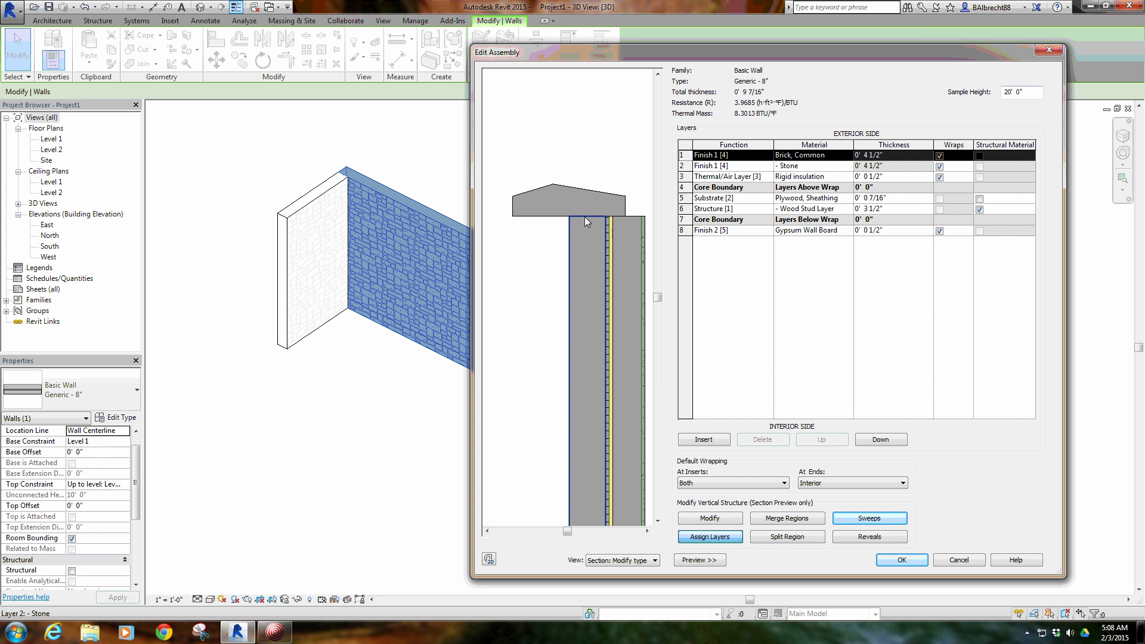
left_click(865, 518)
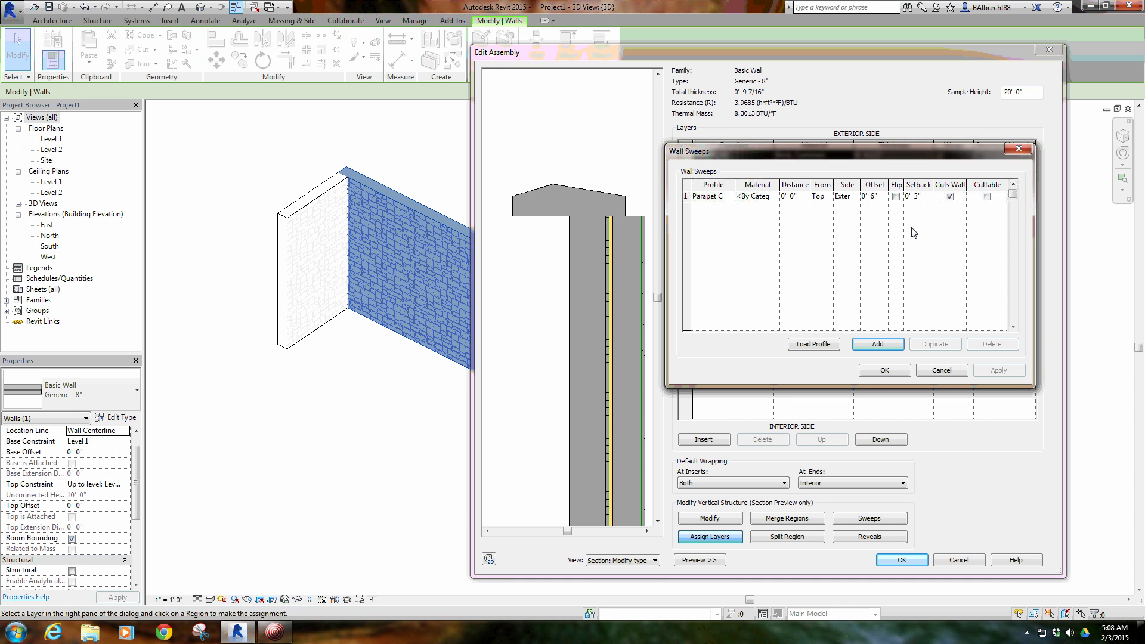
left_click(896, 196)
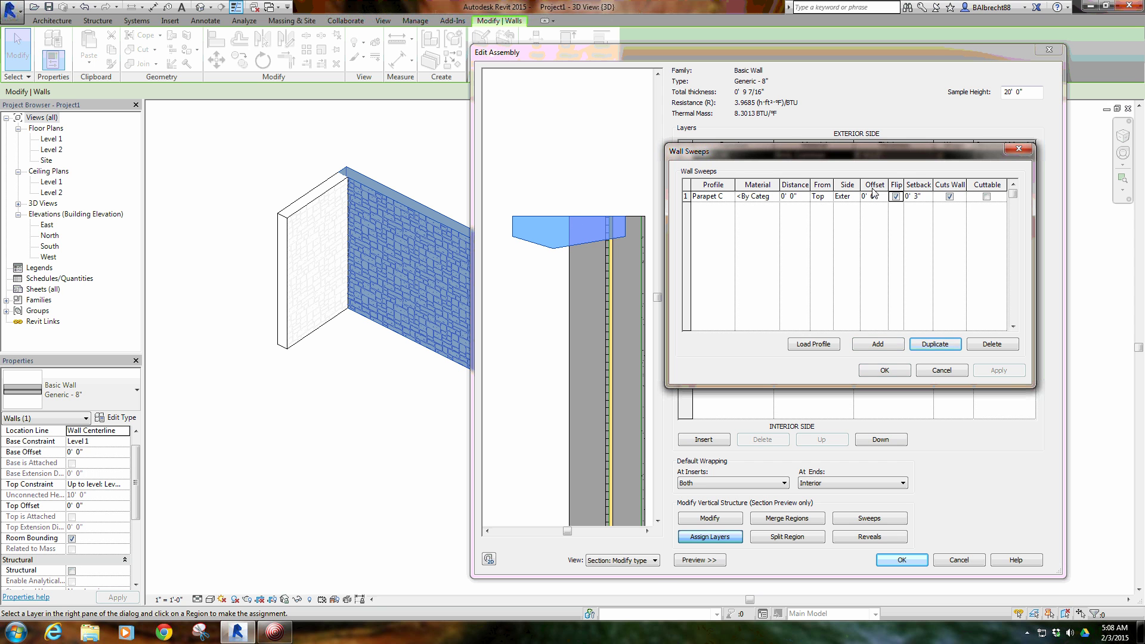
left_click(896, 197)
left_click(1000, 370)
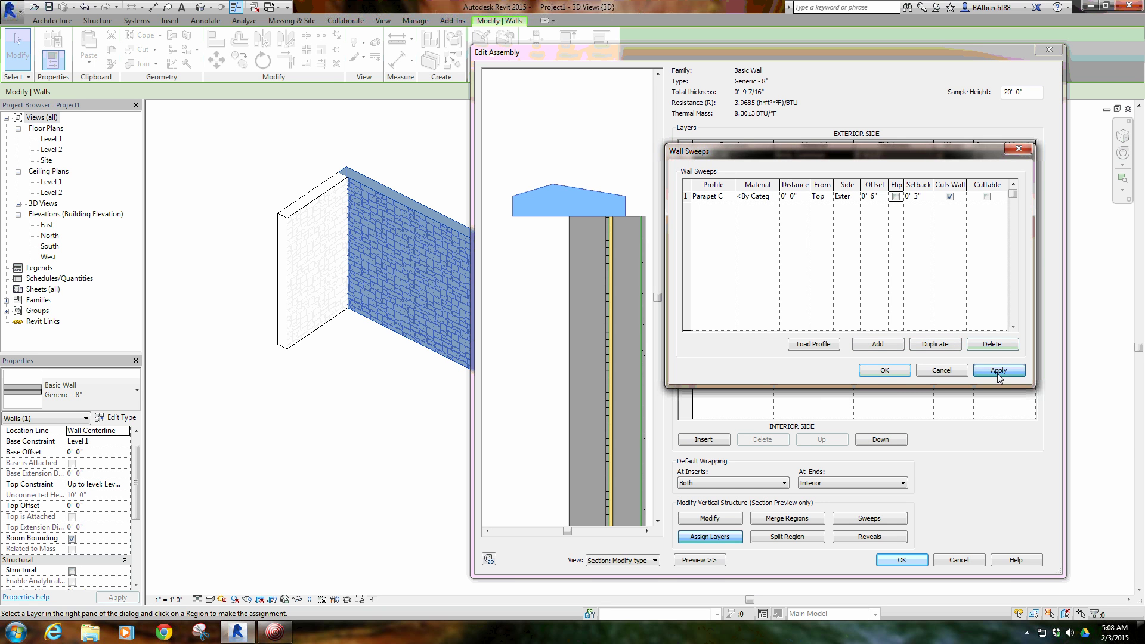
left_click(728, 197)
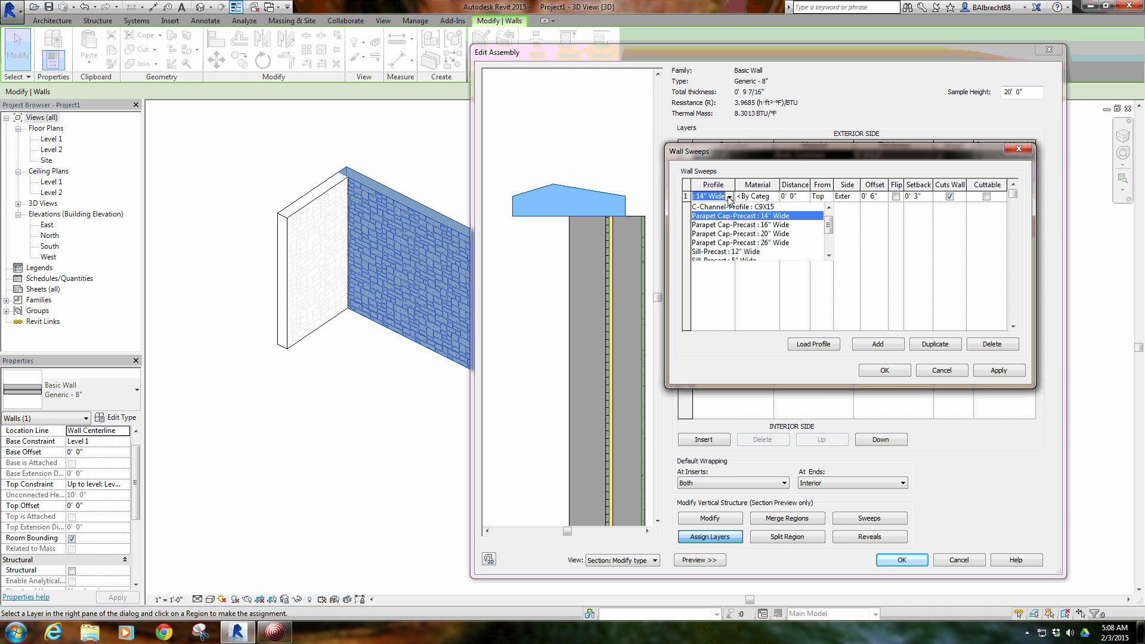
left_click(729, 198)
left_click(884, 370)
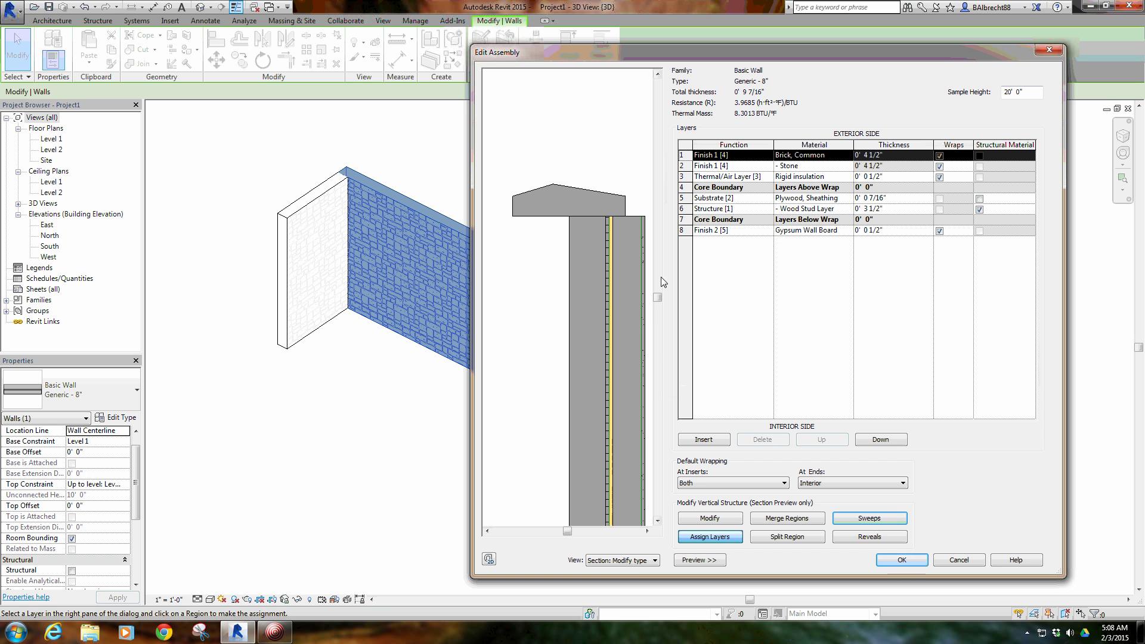
Add a reveal to the wall assembly using the Reveal-Brick Course : 1 Brick profile
left_click_drag(658, 297, 667, 528)
scroll(609, 422, "down", 3)
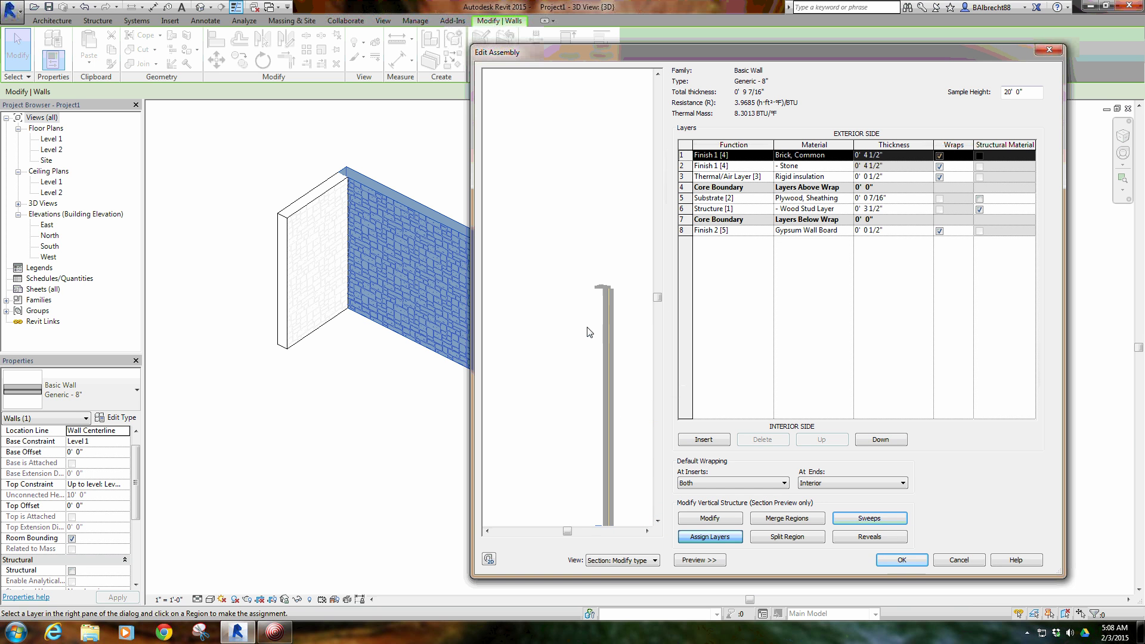
left_click(596, 462)
scroll(622, 446, "up", 5)
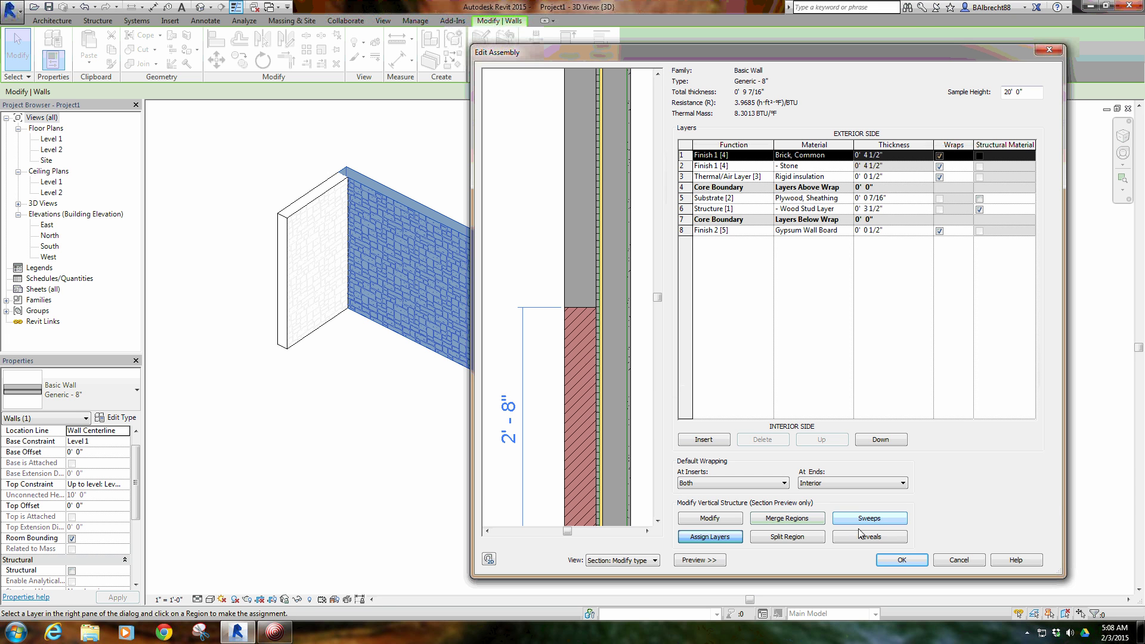
left_click(870, 537)
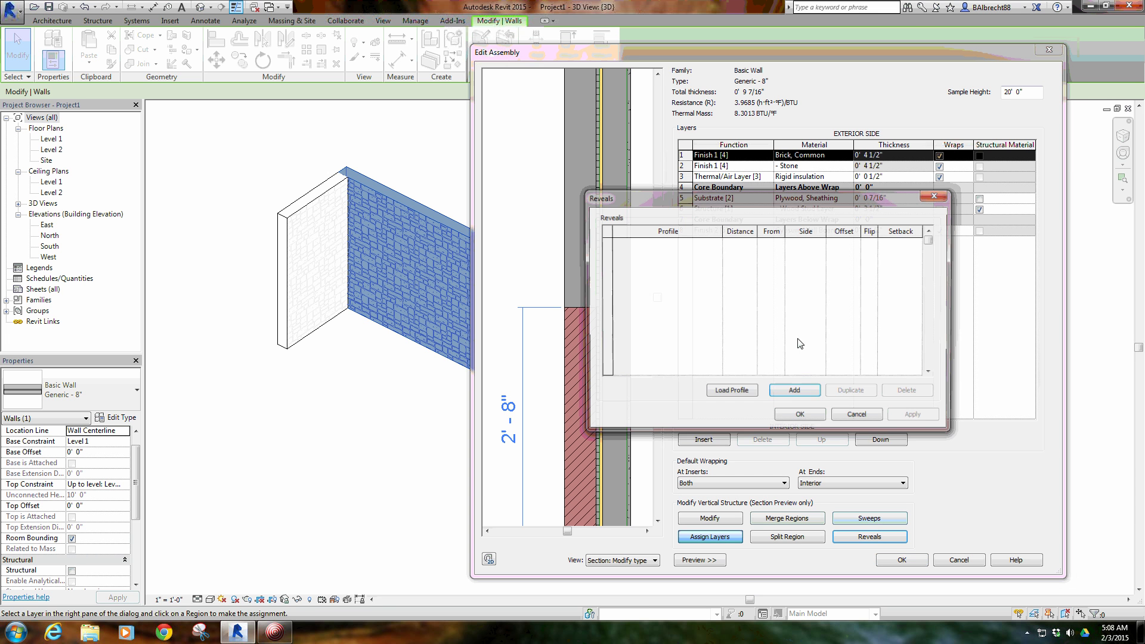
left_click(793, 392)
left_click(713, 242)
left_click(716, 242)
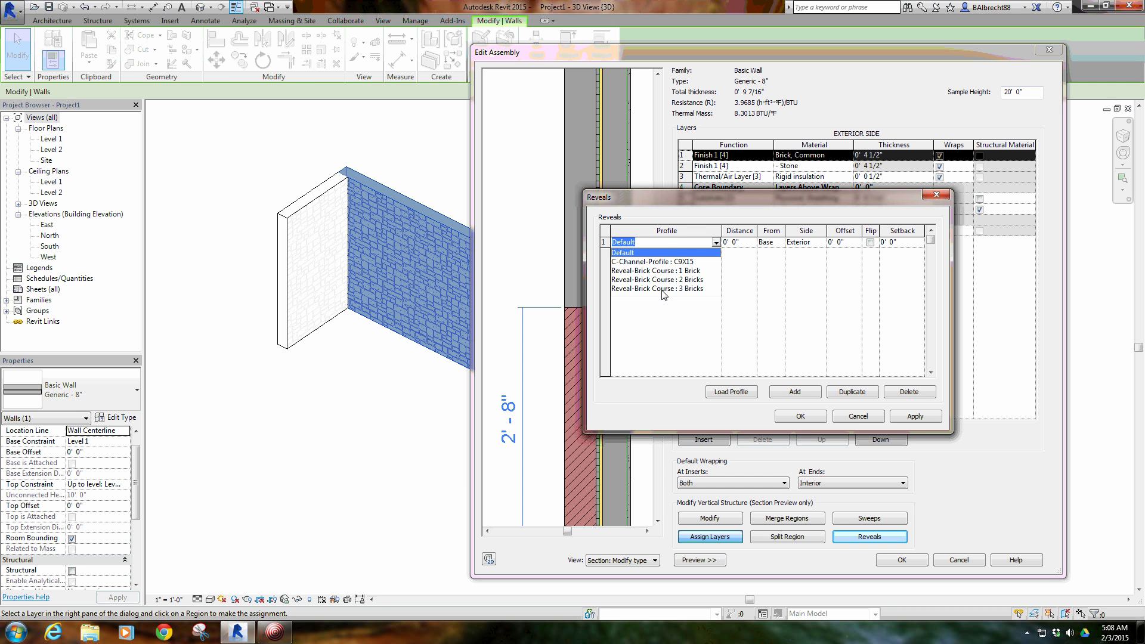
left_click(666, 271)
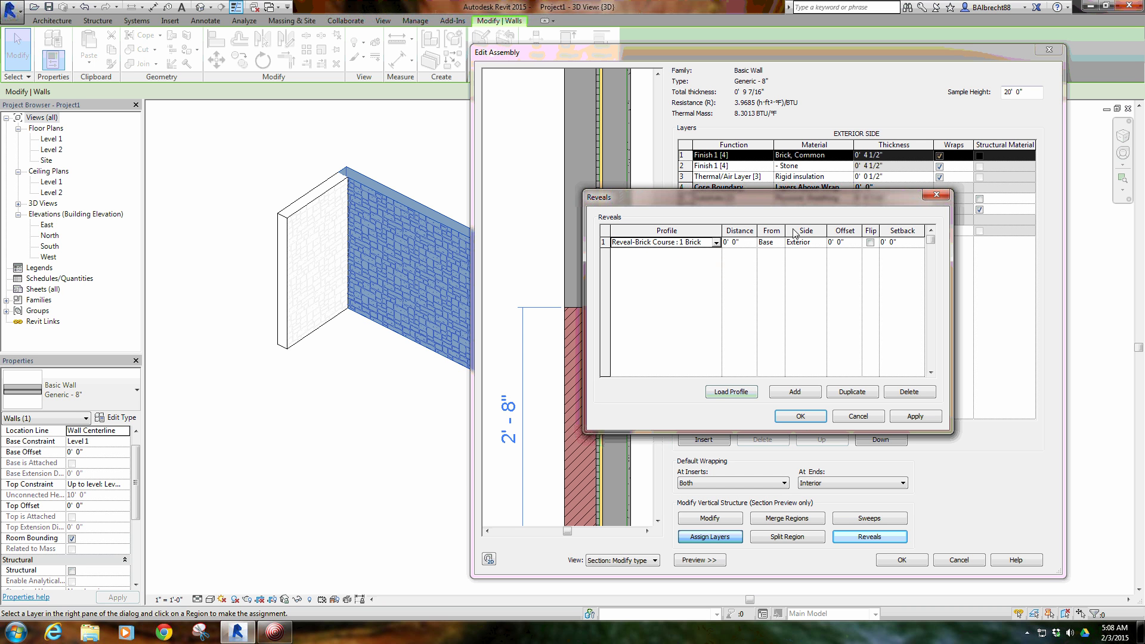
left_click(813, 417)
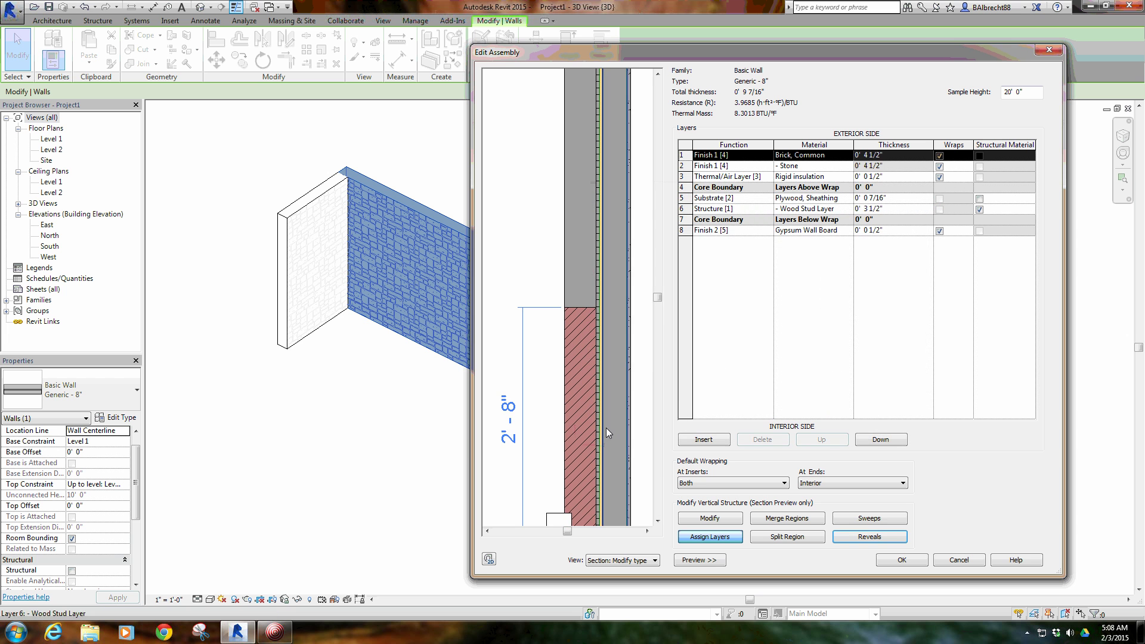
Set the brick course reveal's distance to 2' 0" from the wall's Base and apply it
left_click_drag(659, 304, 659, 320)
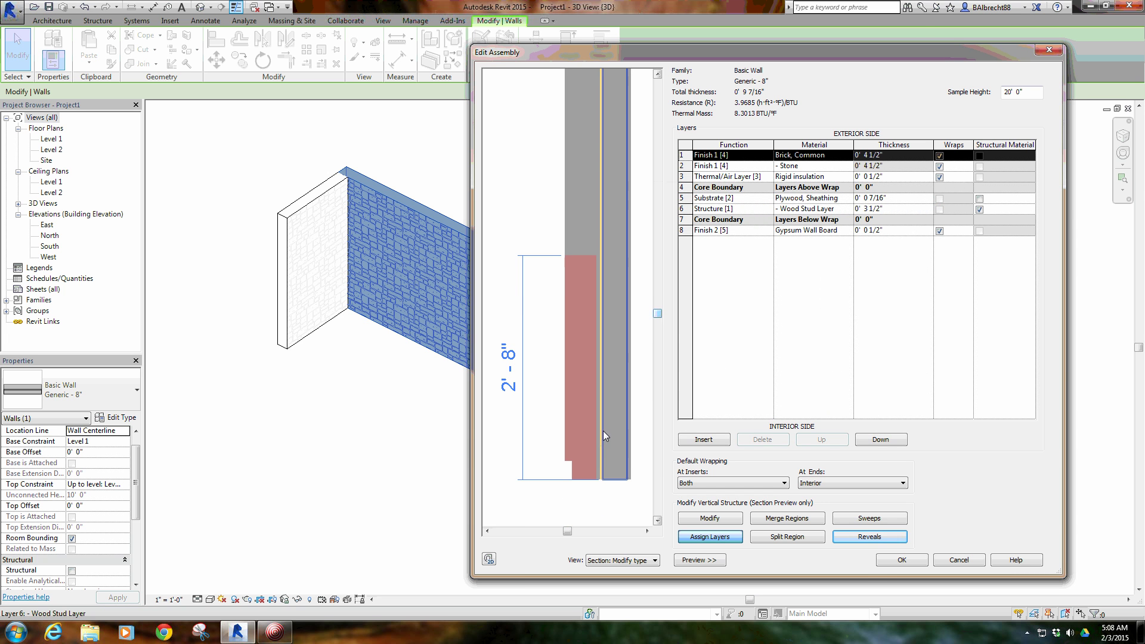
left_click(888, 538)
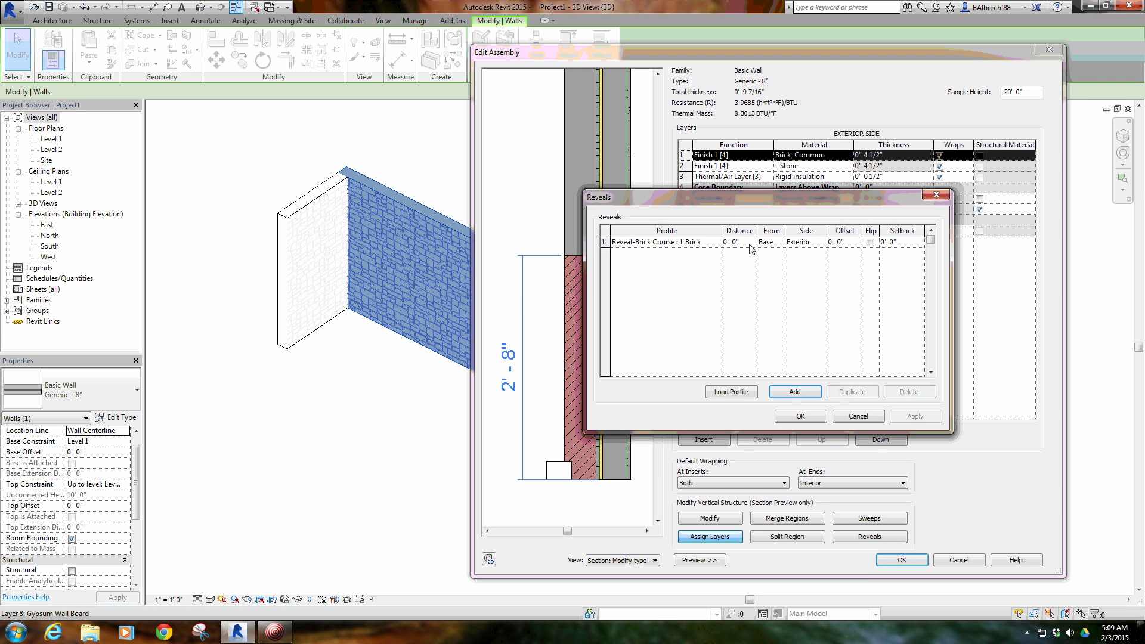
left_click(750, 244)
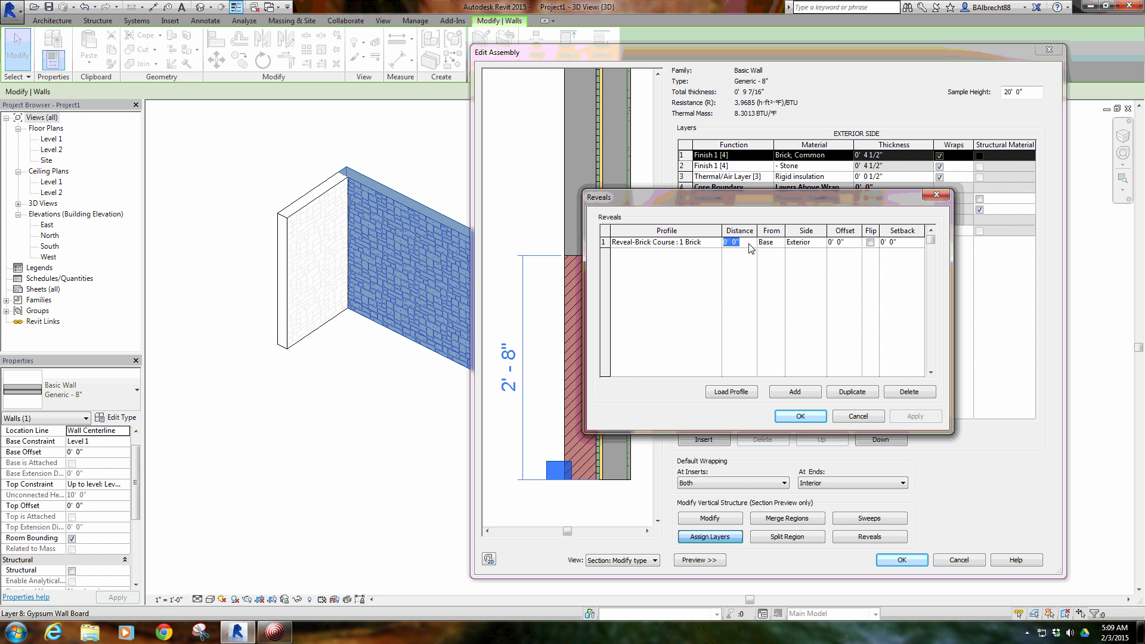
type("2")
key("Tab")
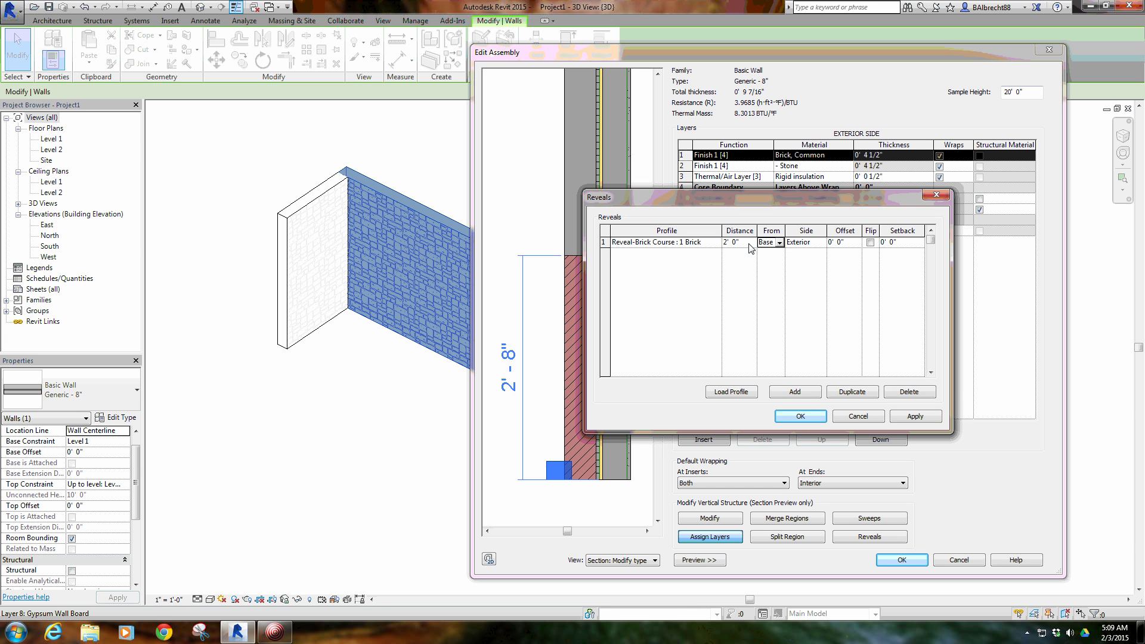
left_click(909, 418)
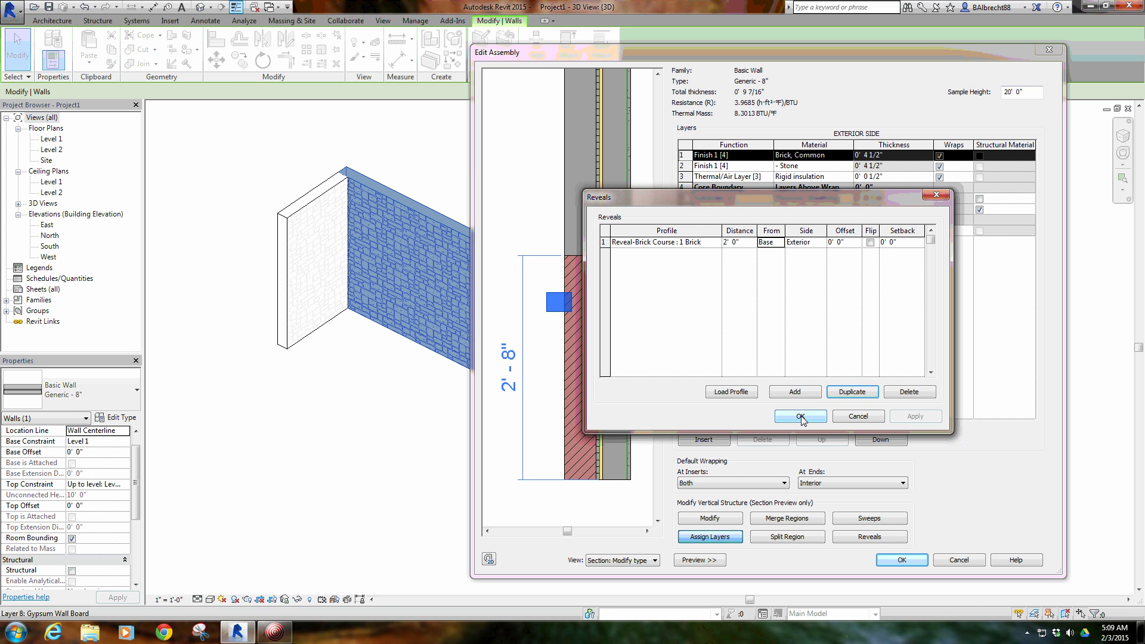
Set the brick course reveal's setback to 3" and accept the reveal, wall assembly and type changes
left_click(851, 246)
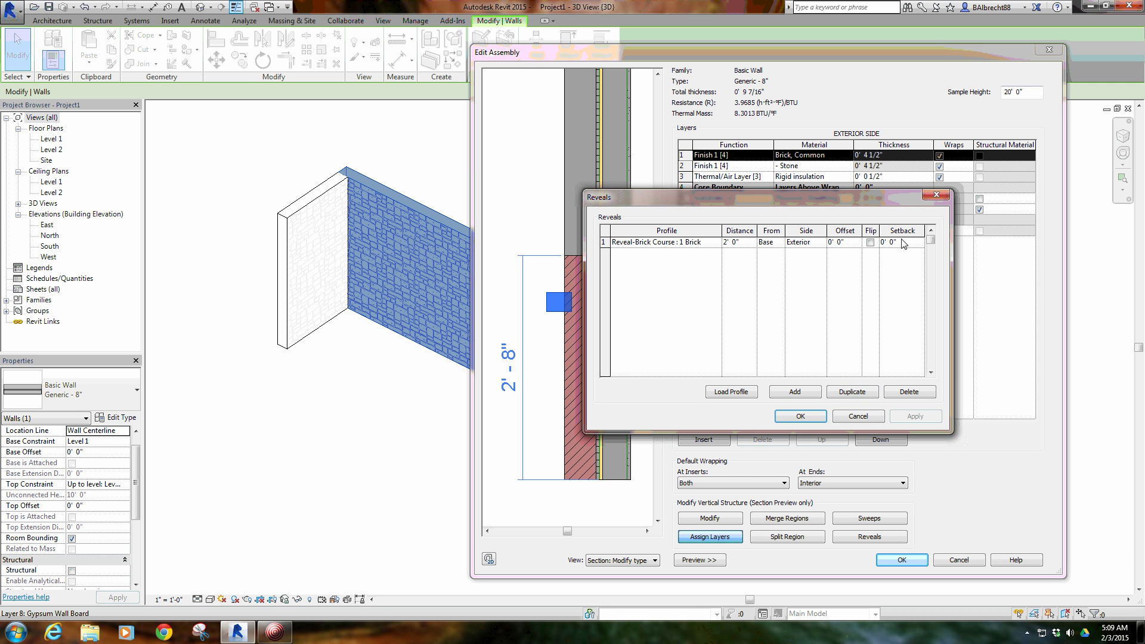
double_click(889, 242)
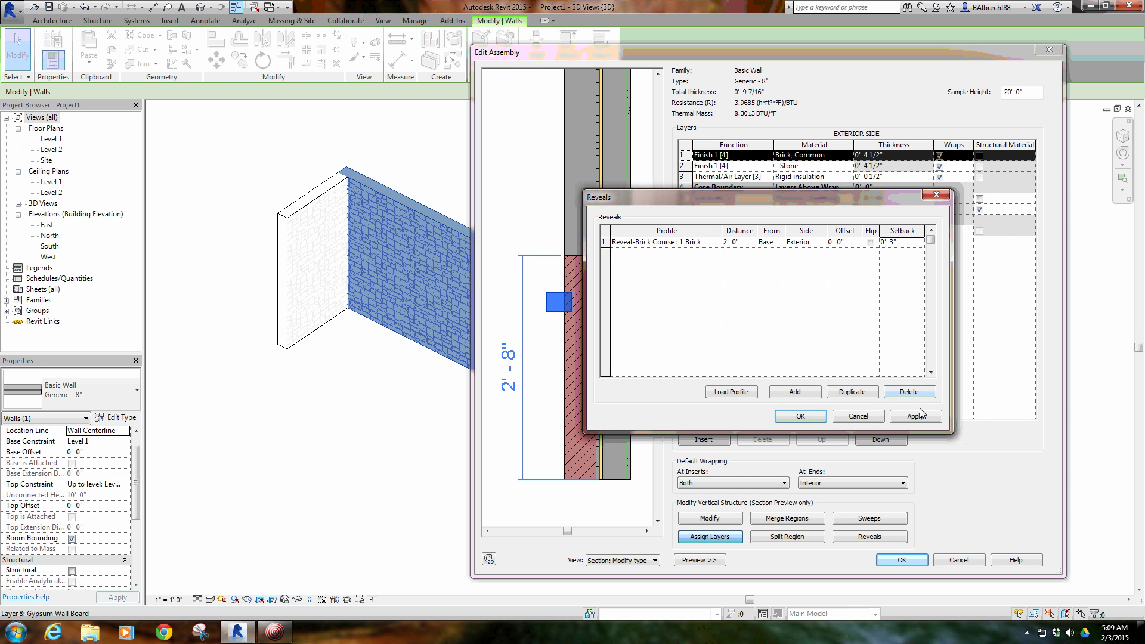
left_click(800, 416)
left_click(903, 561)
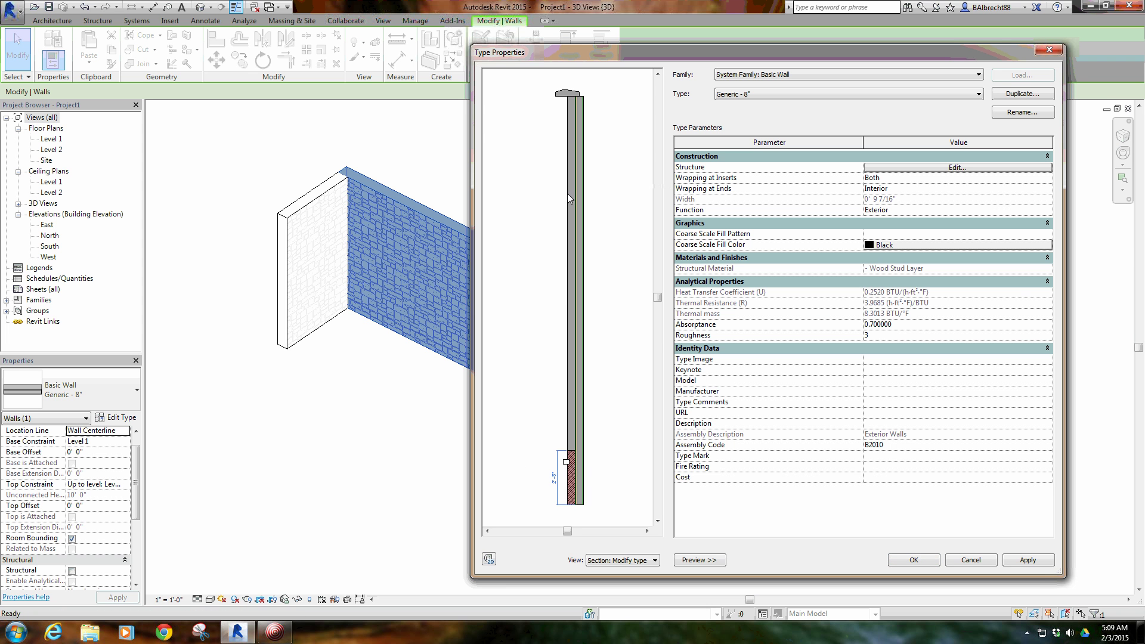
left_click(910, 561)
left_click(429, 471)
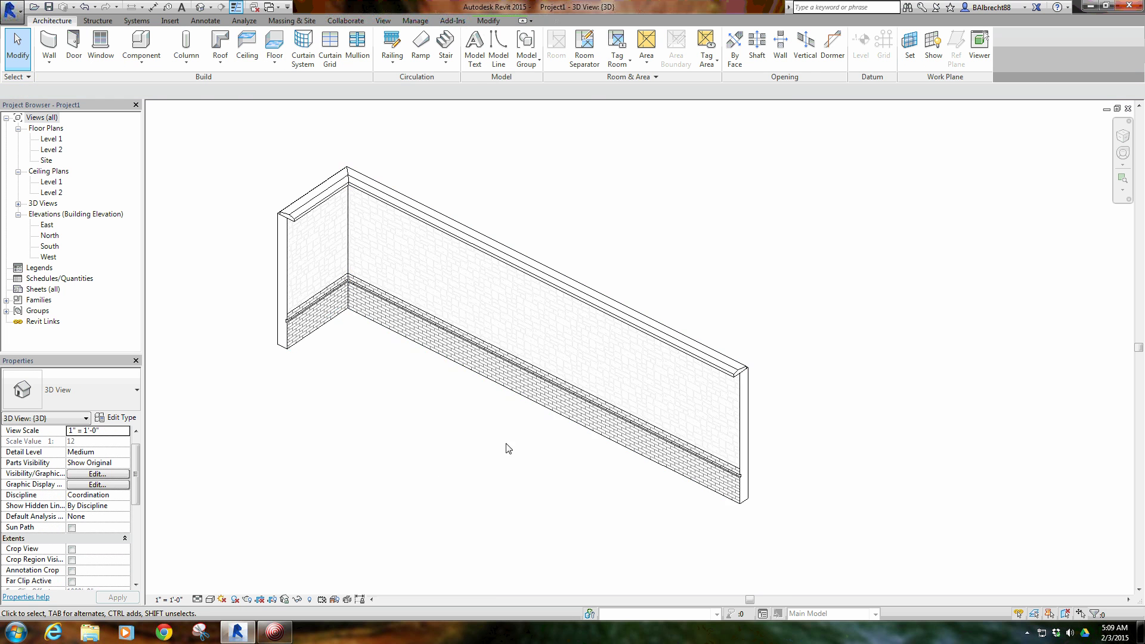
Examine the brick course reveal and the parapet cap profile at the long wall's free end in 3D
scroll(695, 460, "up", 5)
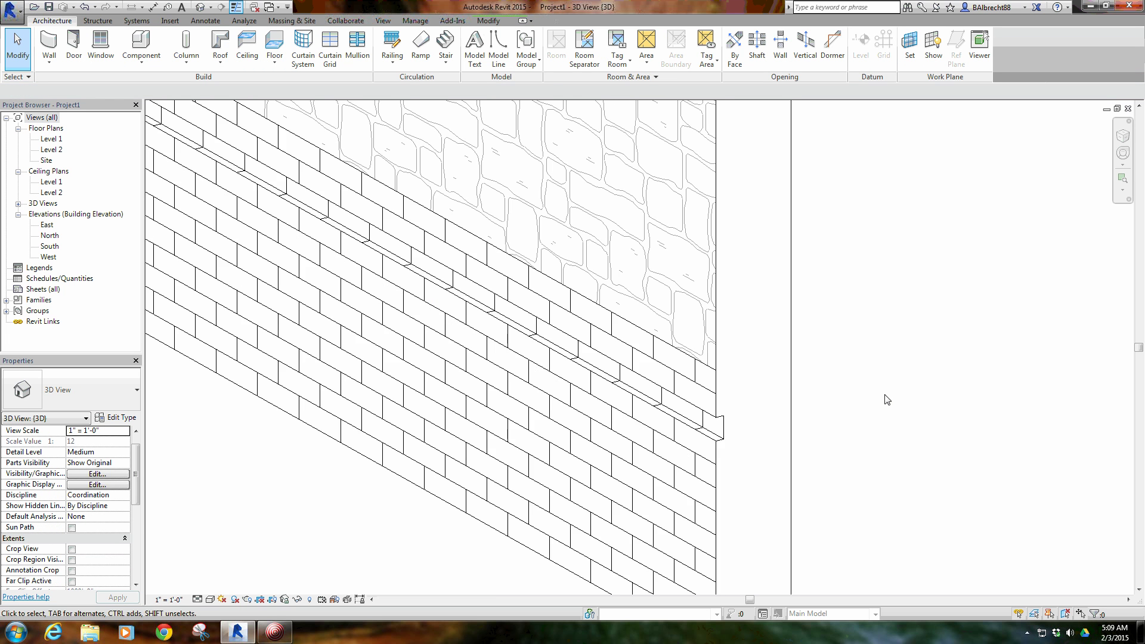
scroll(887, 400, "up", 3)
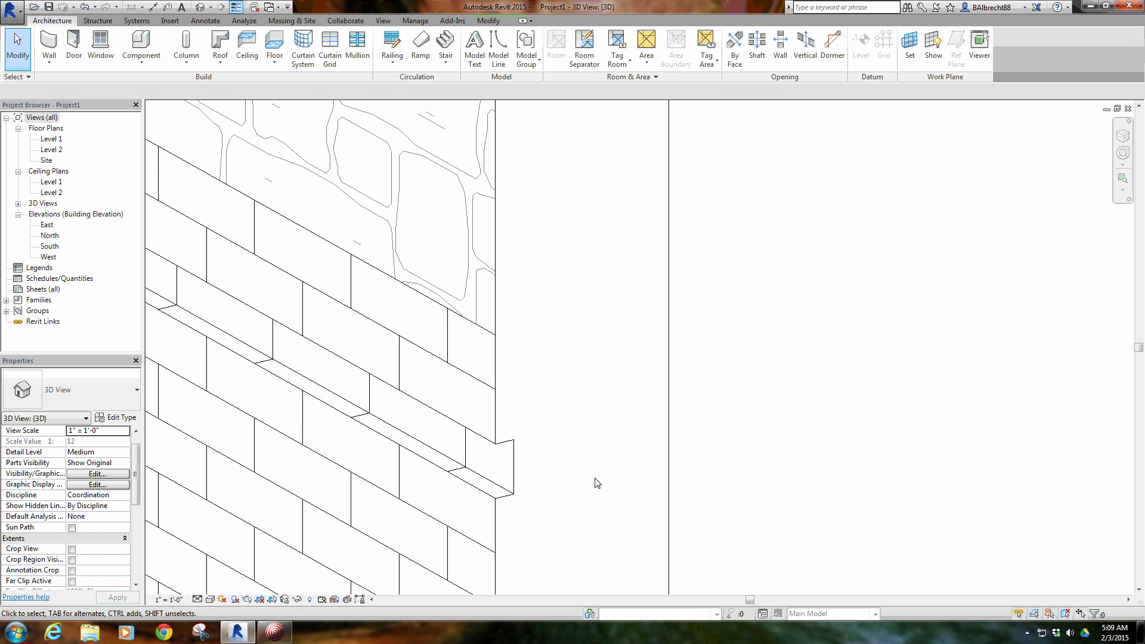
scroll(545, 445, "down", 6)
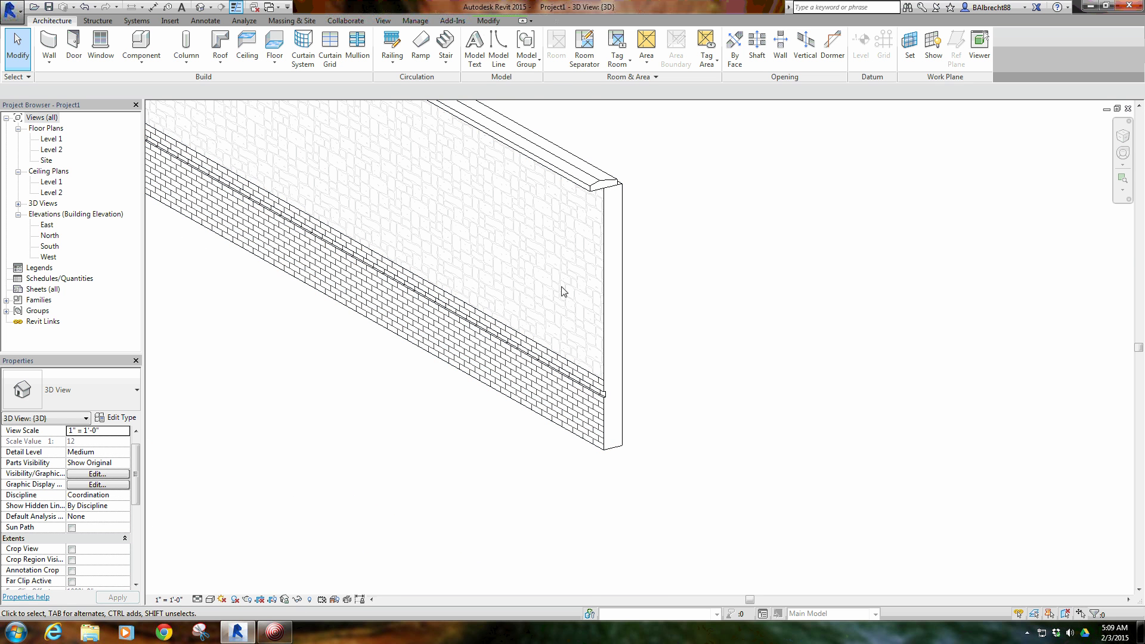
scroll(638, 290, "up", 5)
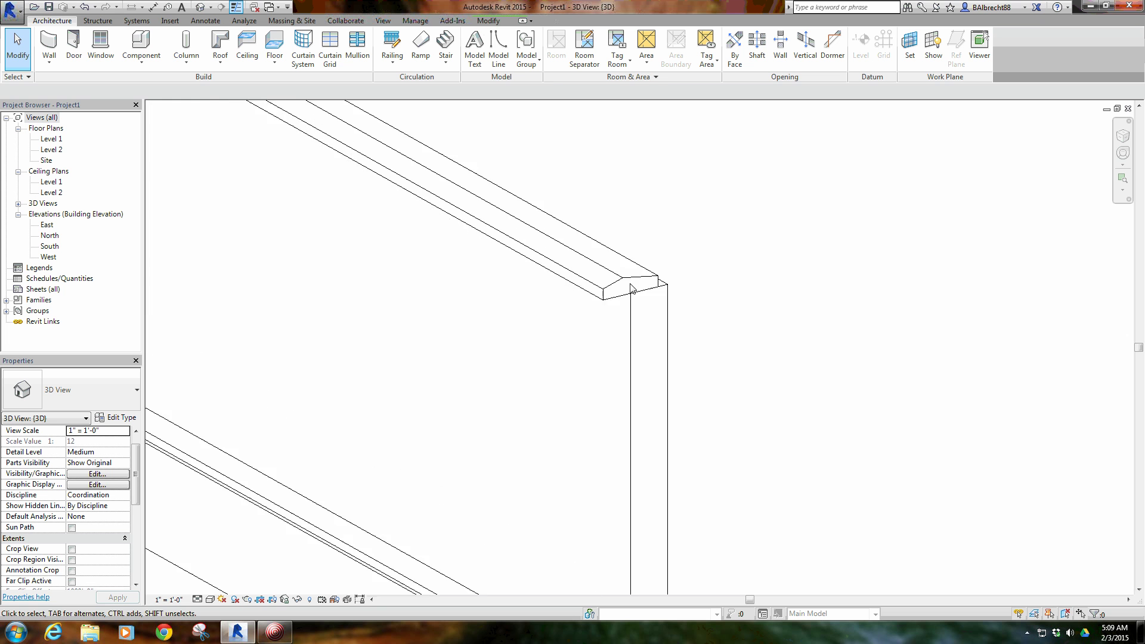
scroll(818, 368, "down", 8)
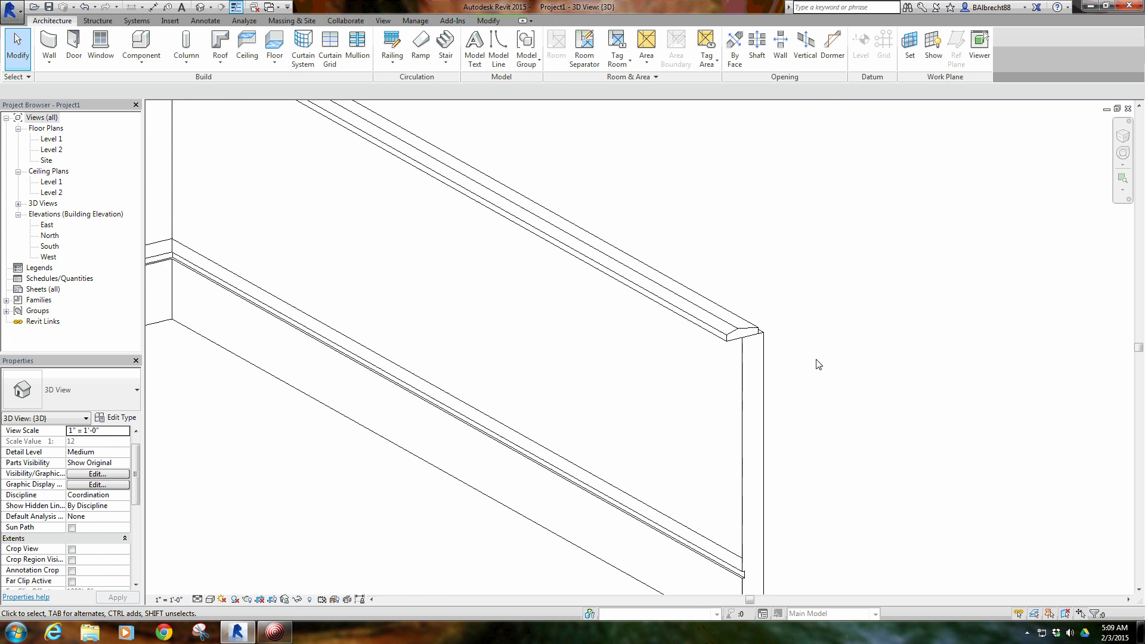
scroll(823, 460, "up", 3)
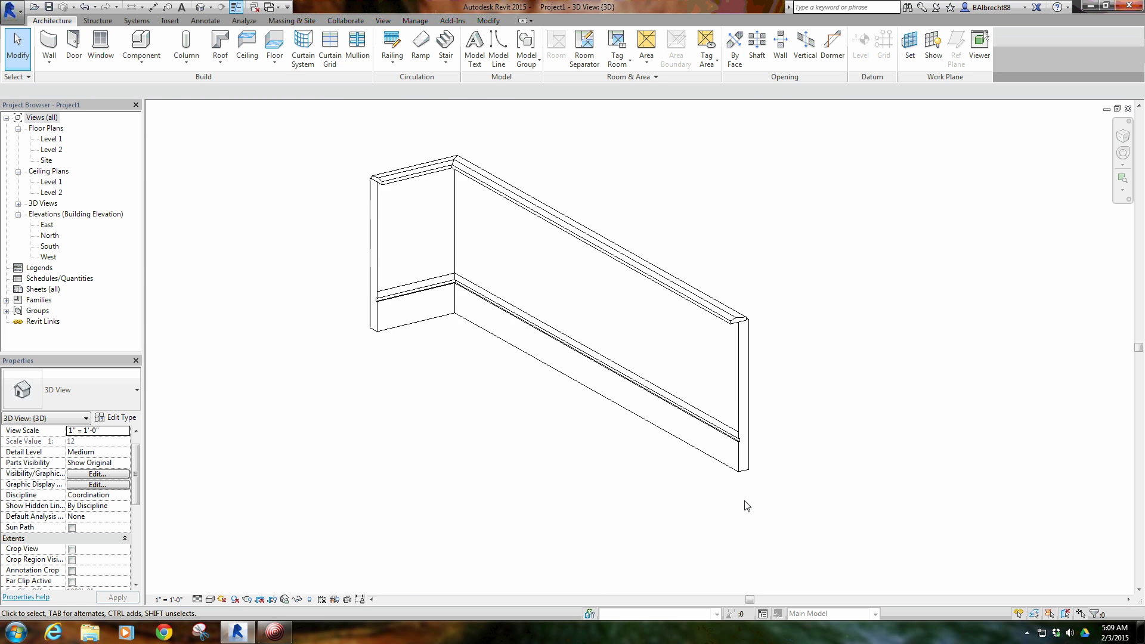
Inspect how the brick base, reveal and parapet cap meet at the corner between the two walls
scroll(448, 396, "down", 2)
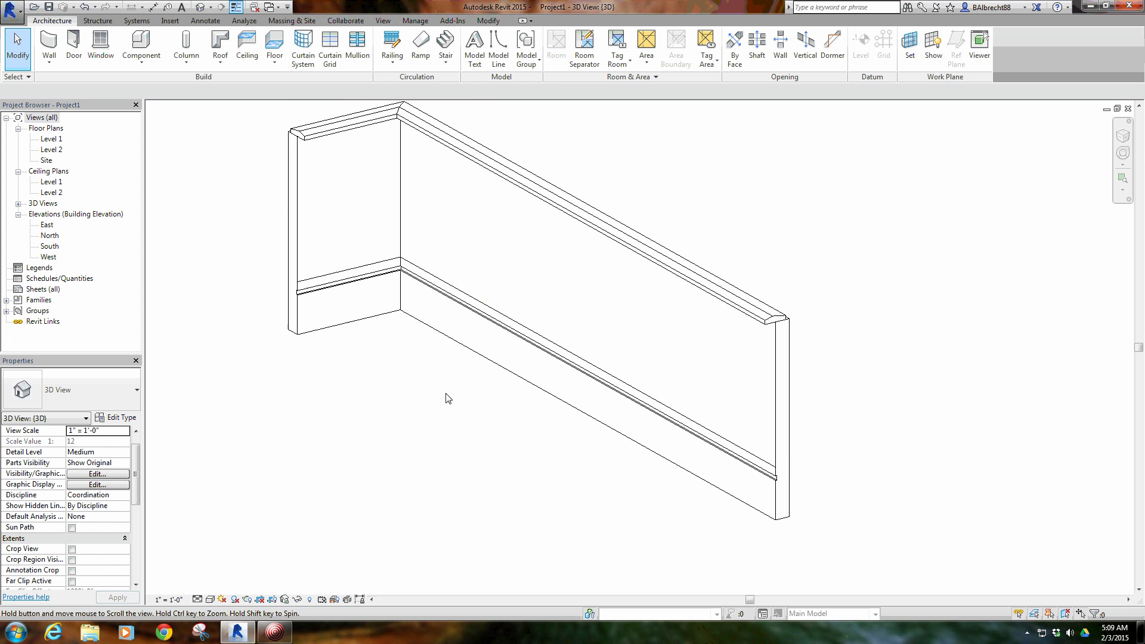
scroll(382, 251, "up", 2)
middle_click_drag(334, 348, 333, 384)
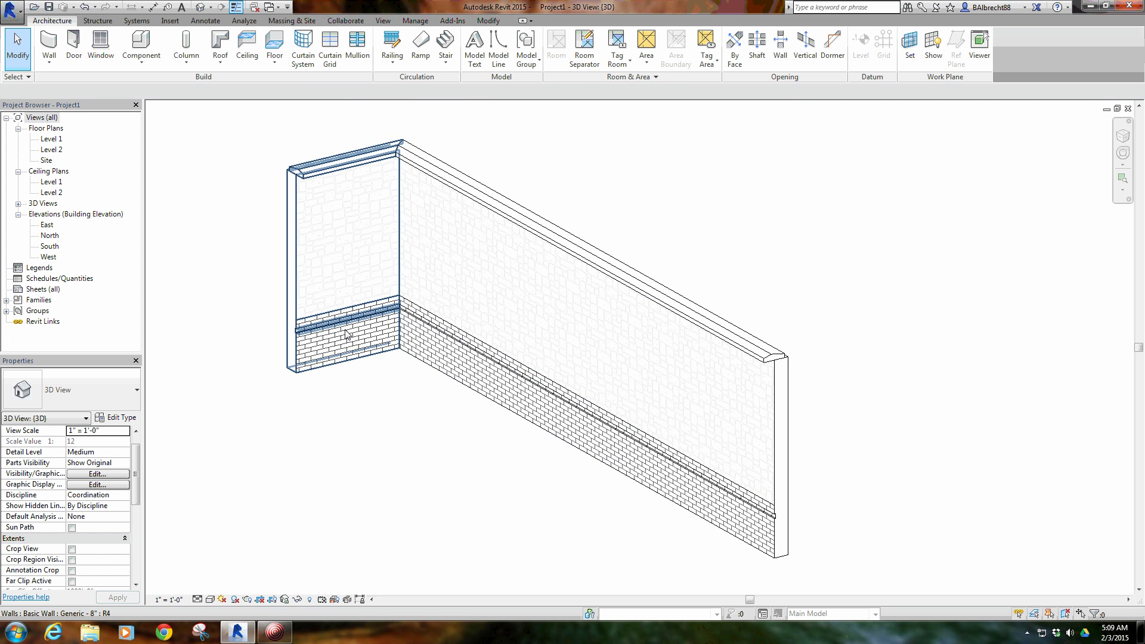
scroll(292, 334, "up", 2)
scroll(334, 311, "down", 2)
scroll(327, 356, "up", 3)
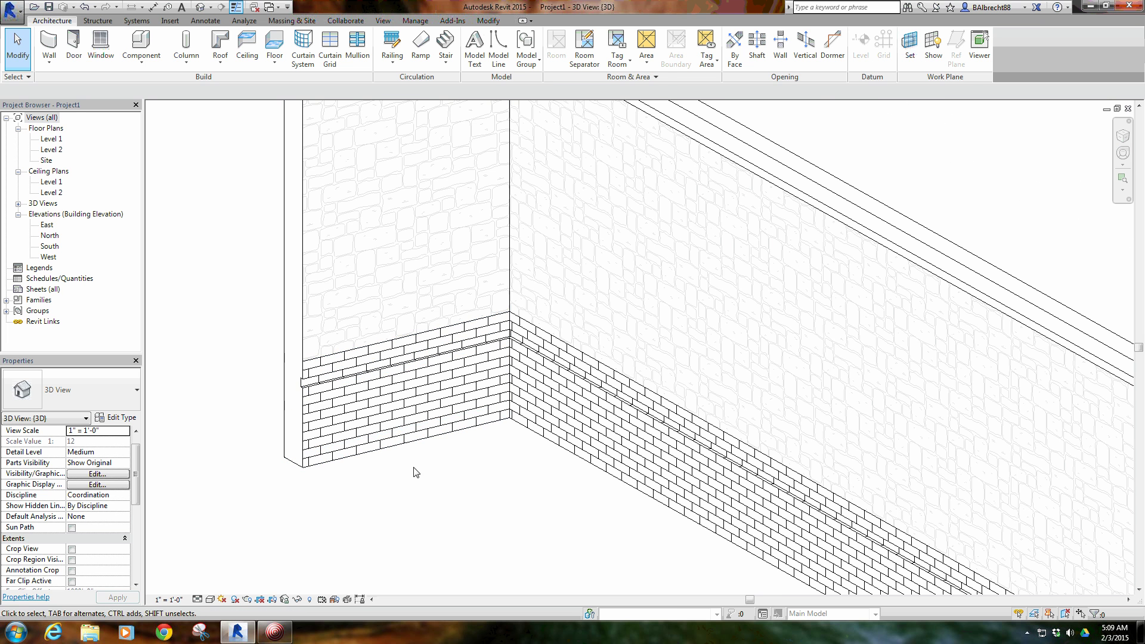
middle_click_drag(416, 473, 367, 364)
scroll(382, 468, "down", 3)
scroll(397, 391, "down", 2)
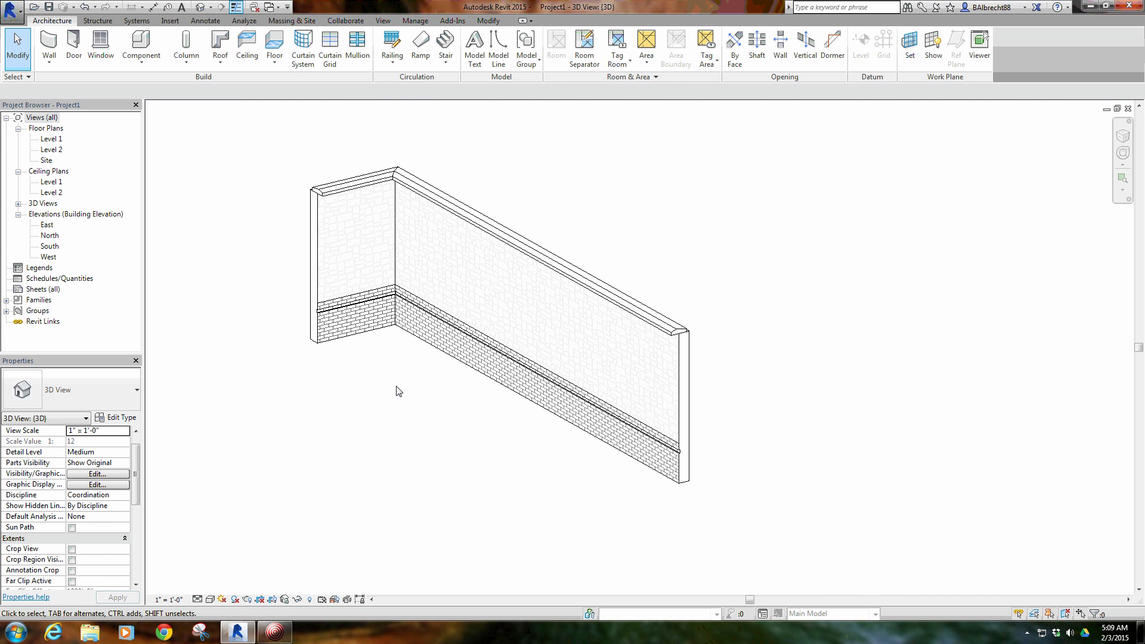
middle_click_drag(385, 314, 394, 307)
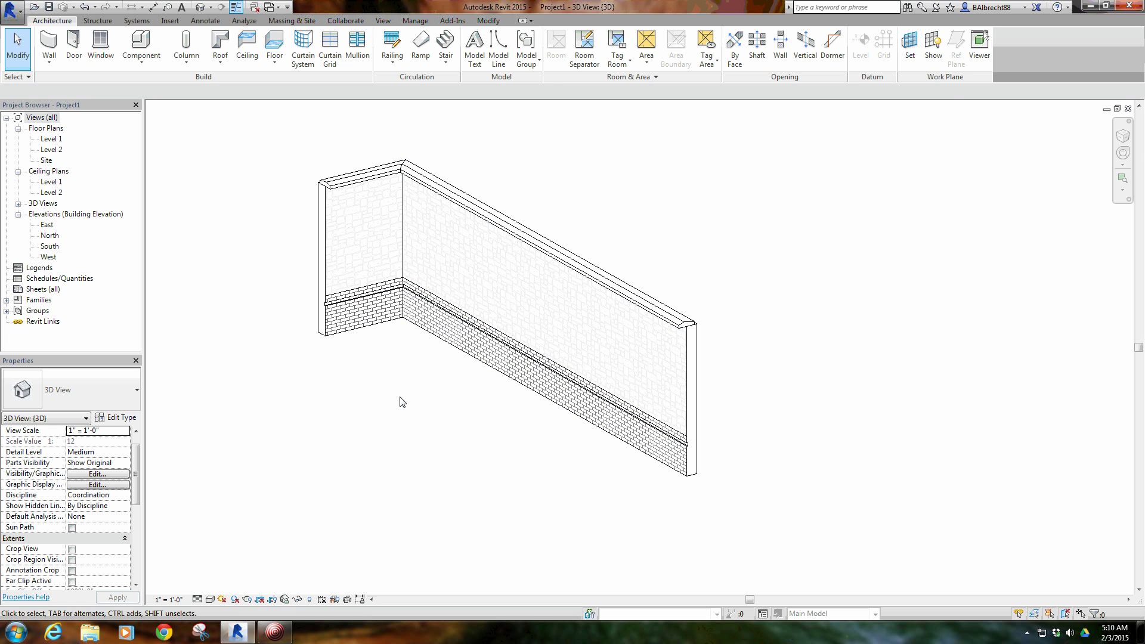
middle_click_drag(342, 260, 358, 257)
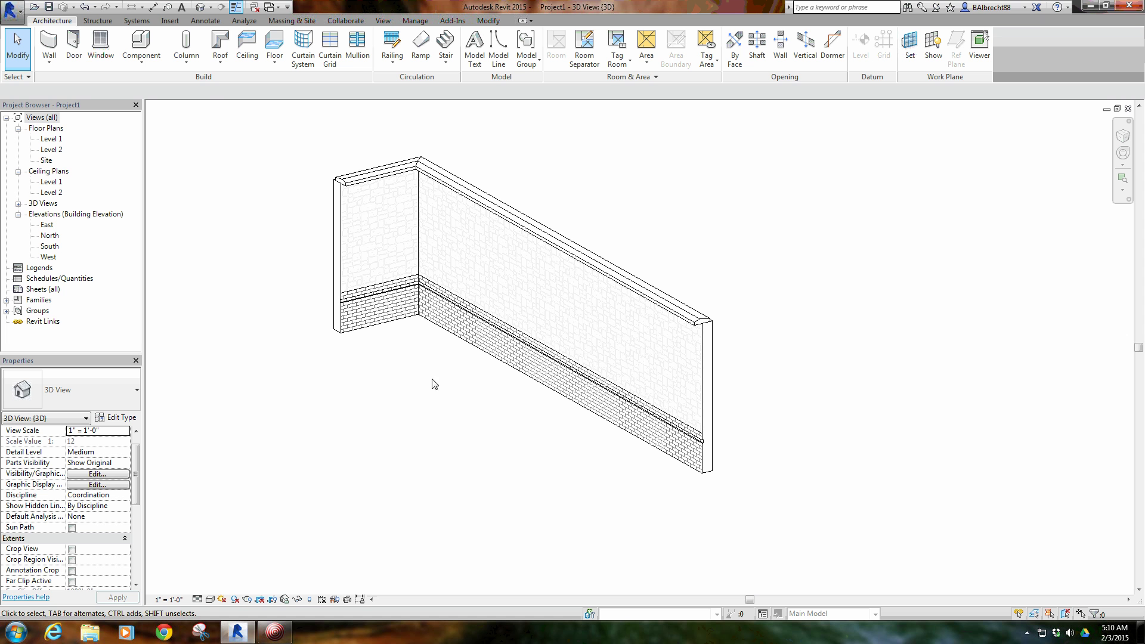
Set the 3D view's detail level to Fine while looking at the base of the long wall's free end
middle_click_drag(533, 484, 559, 394, "shift")
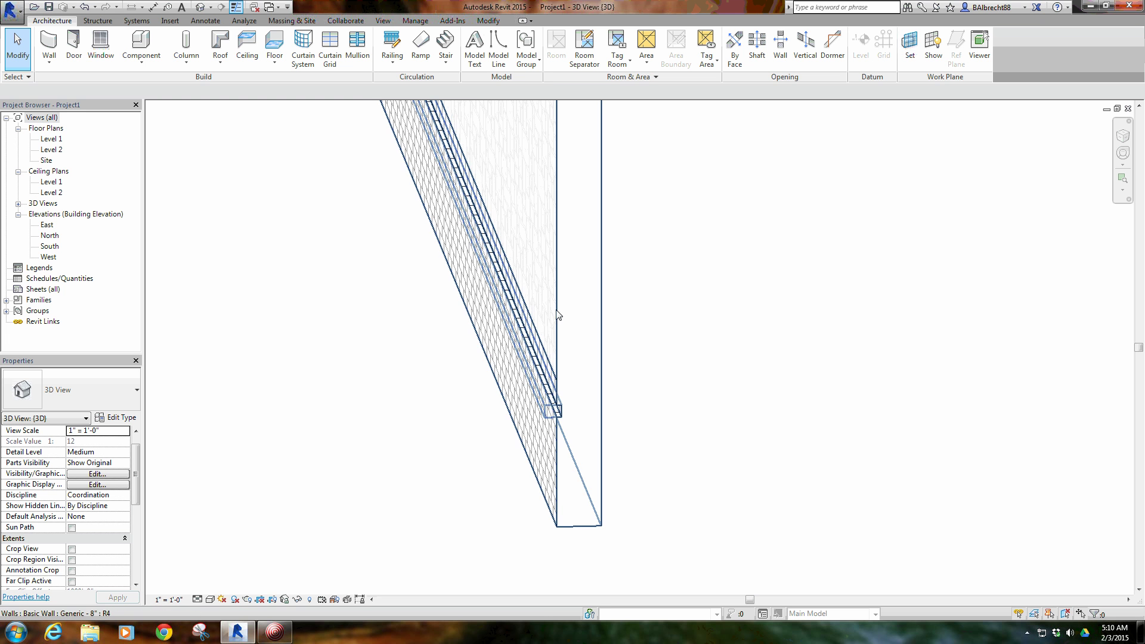
scroll(504, 520, "up", 3)
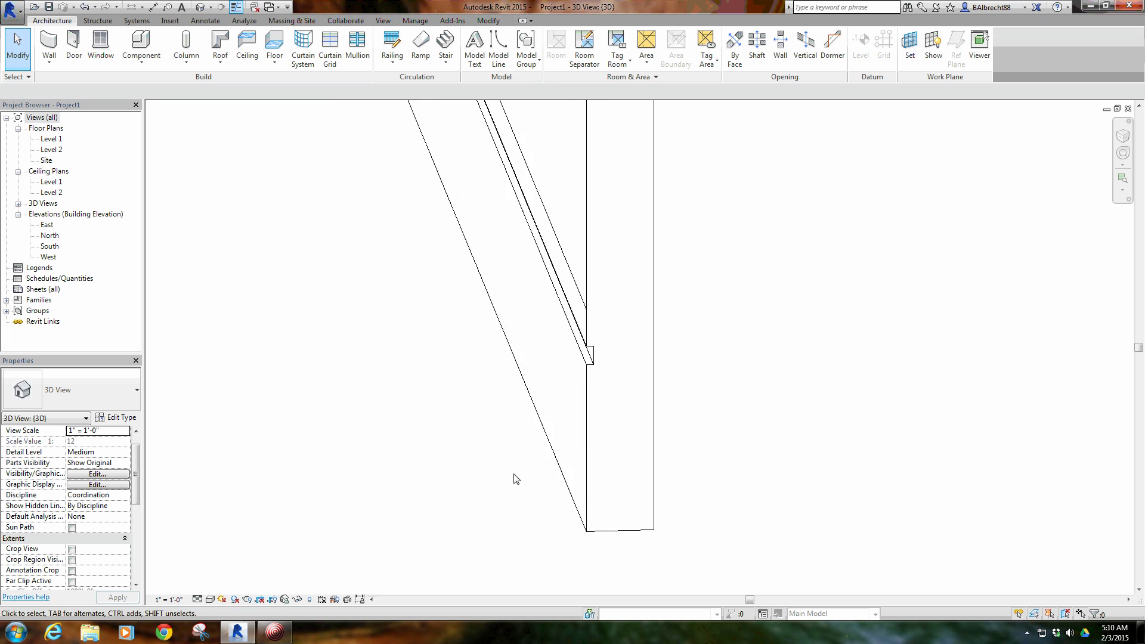
left_click(210, 599)
left_click(197, 599)
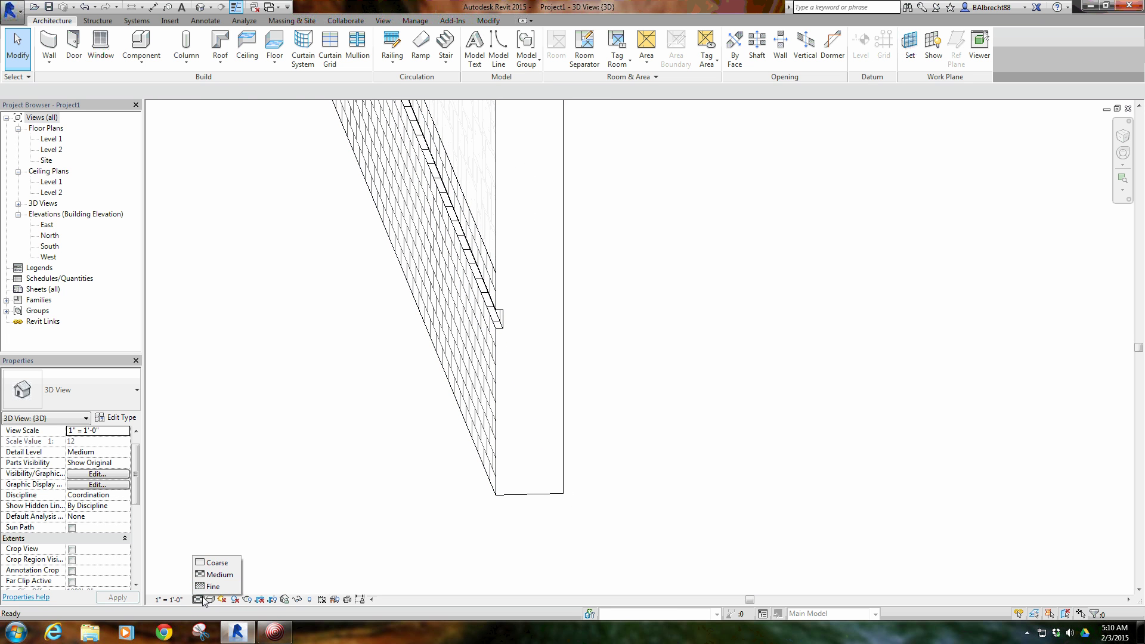
left_click(212, 587)
Examine the brick course reveal at the wall's free end in fine detail and both walls as a whole
scroll(389, 386, "up", 1)
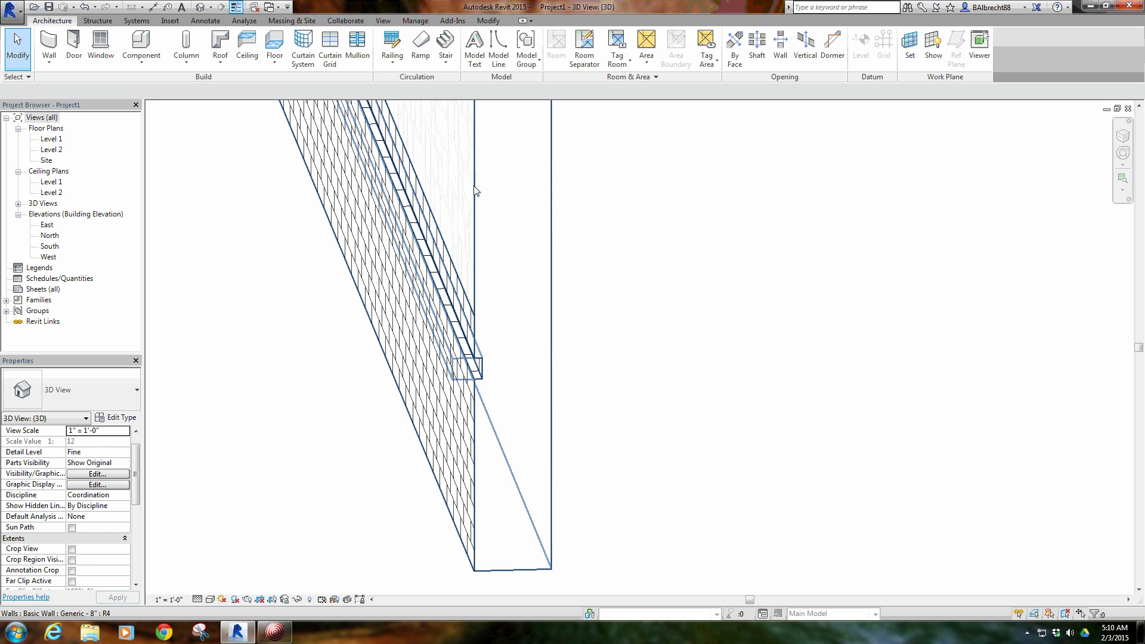
scroll(339, 451, "down", 1)
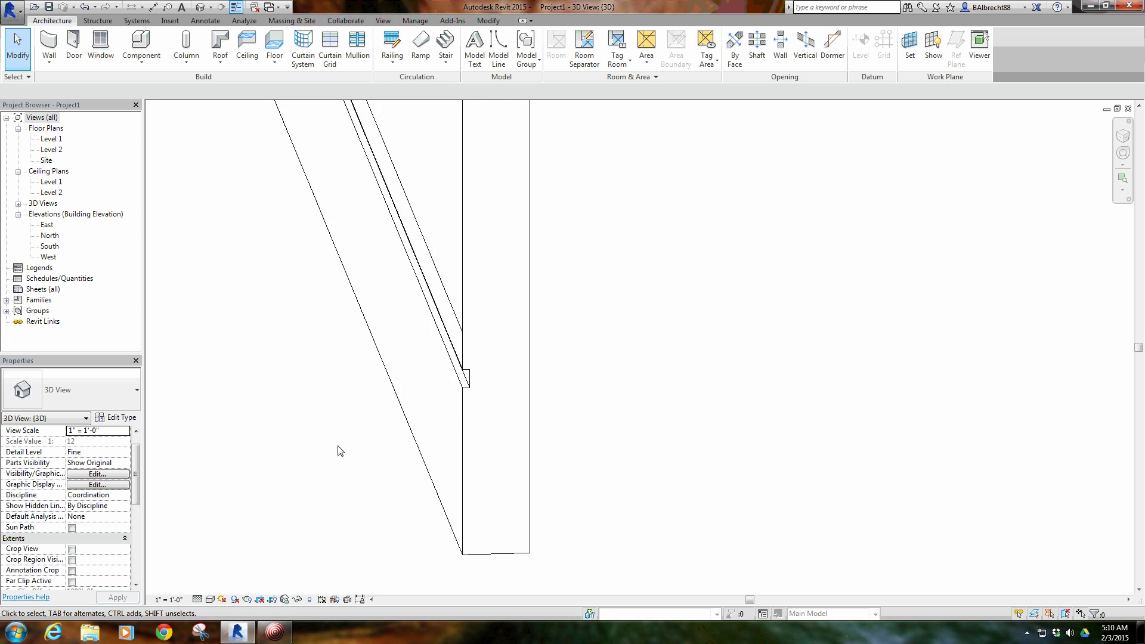
scroll(346, 448, "down", 1)
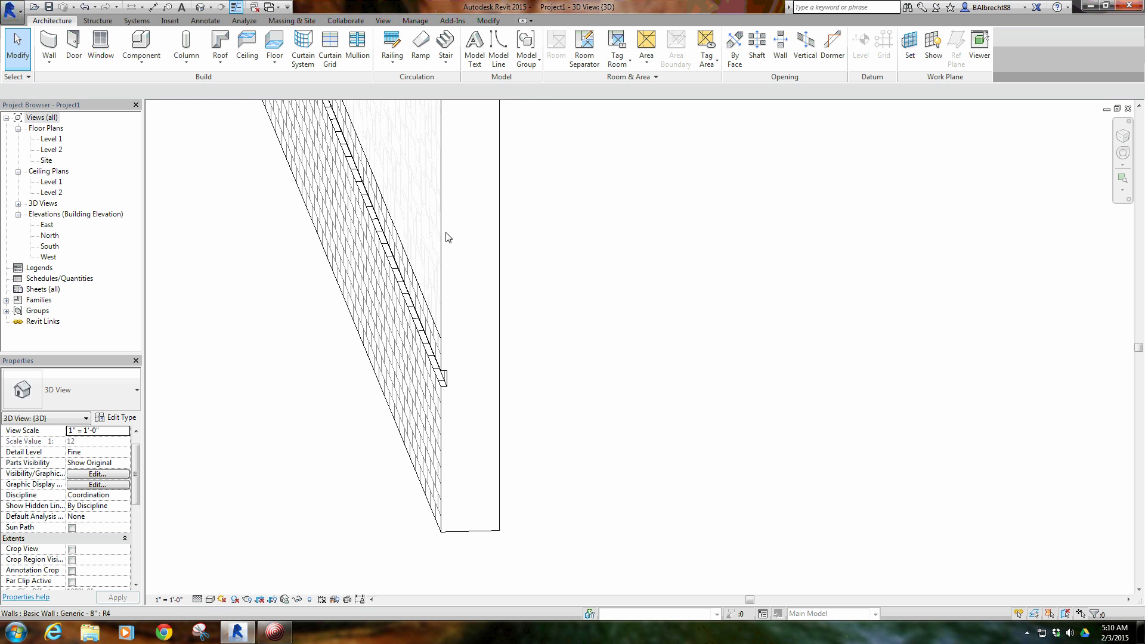
scroll(478, 147, "up", 1)
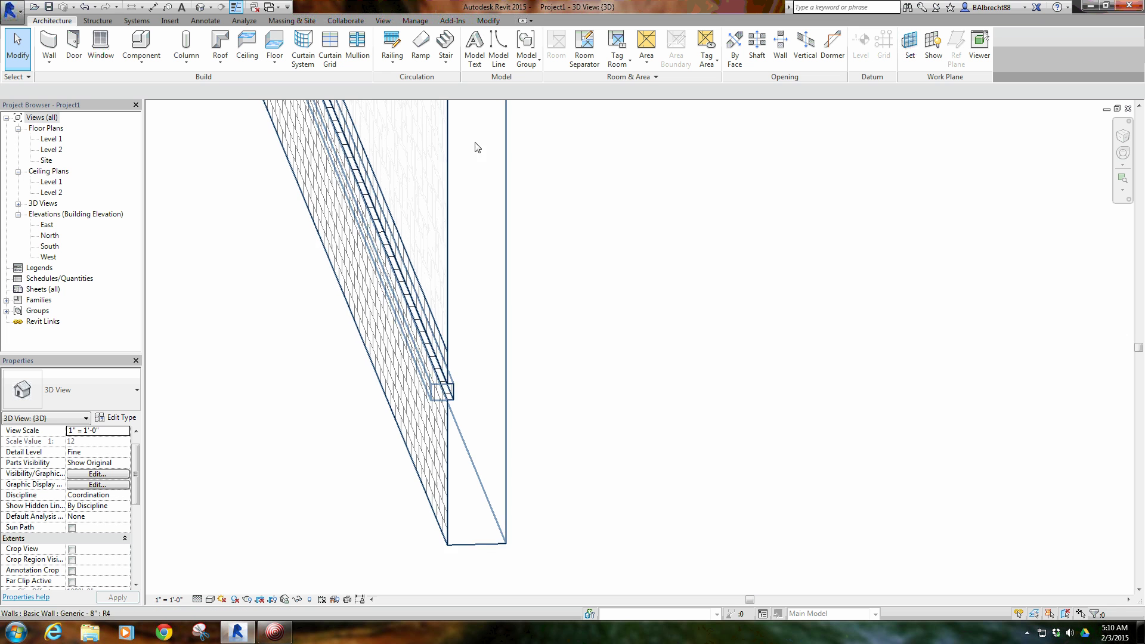
middle_click_drag(477, 148, 530, 219, "shift")
scroll(524, 333, "up", 4)
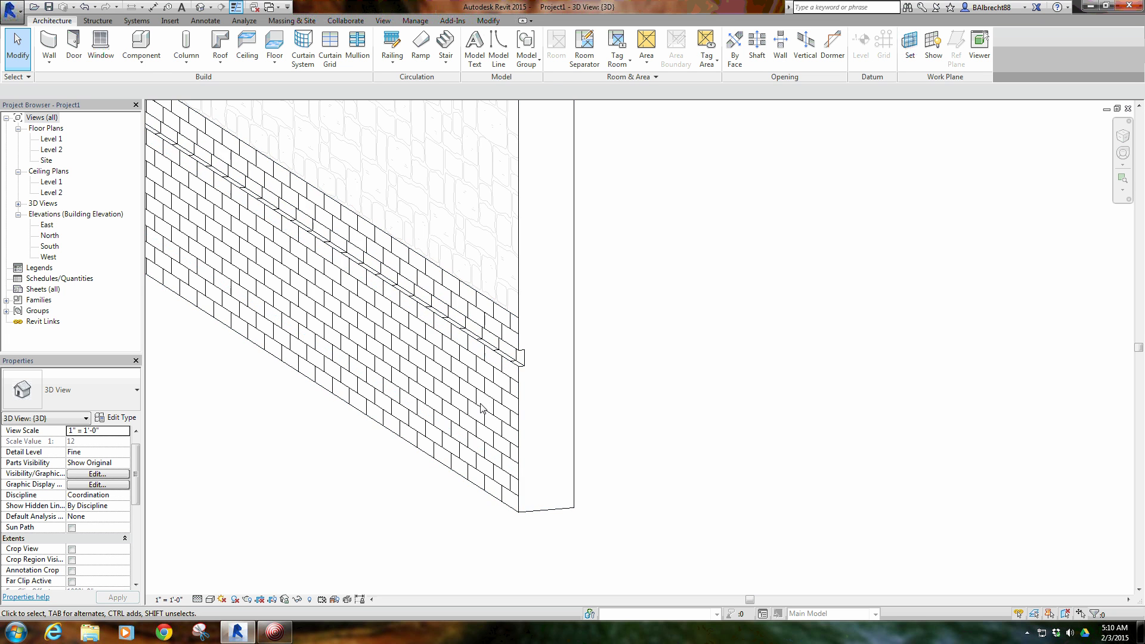
middle_click_drag(507, 404, 520, 472)
scroll(521, 473, "down", 5)
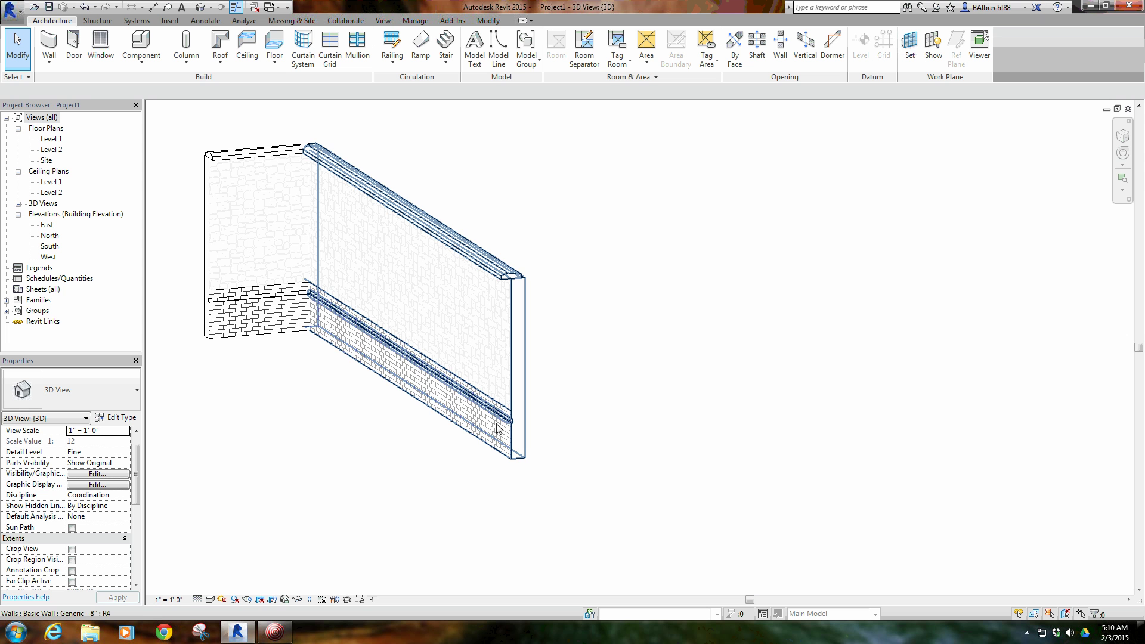
scroll(404, 486, "down", 1)
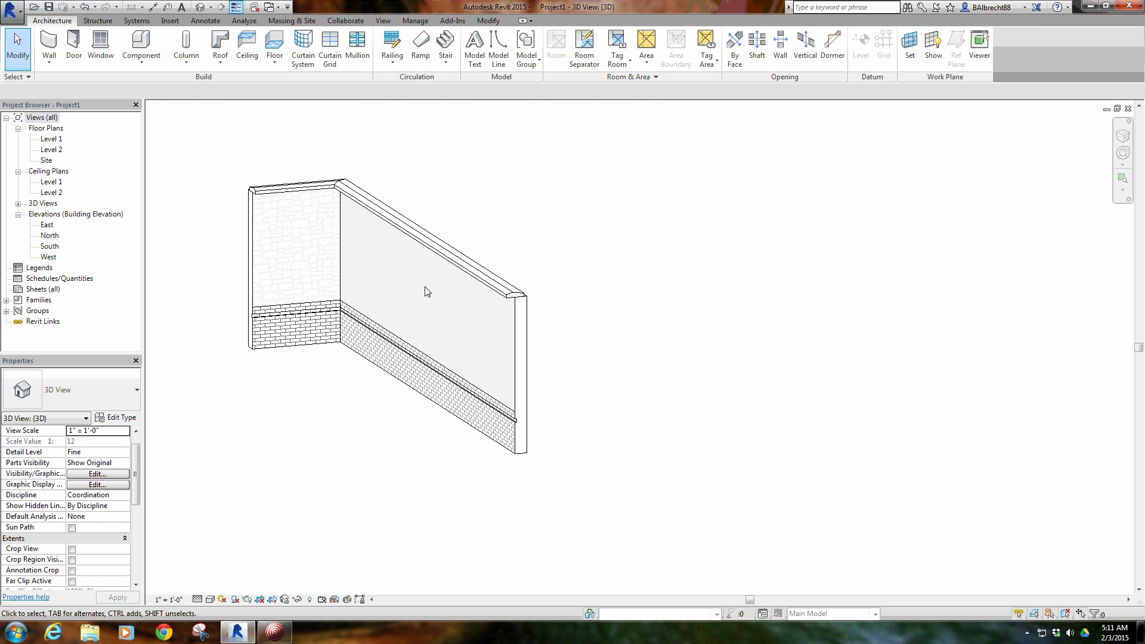
Select the two connected walls together as a chain and clear the selection
key("Tab")
left_click(342, 257)
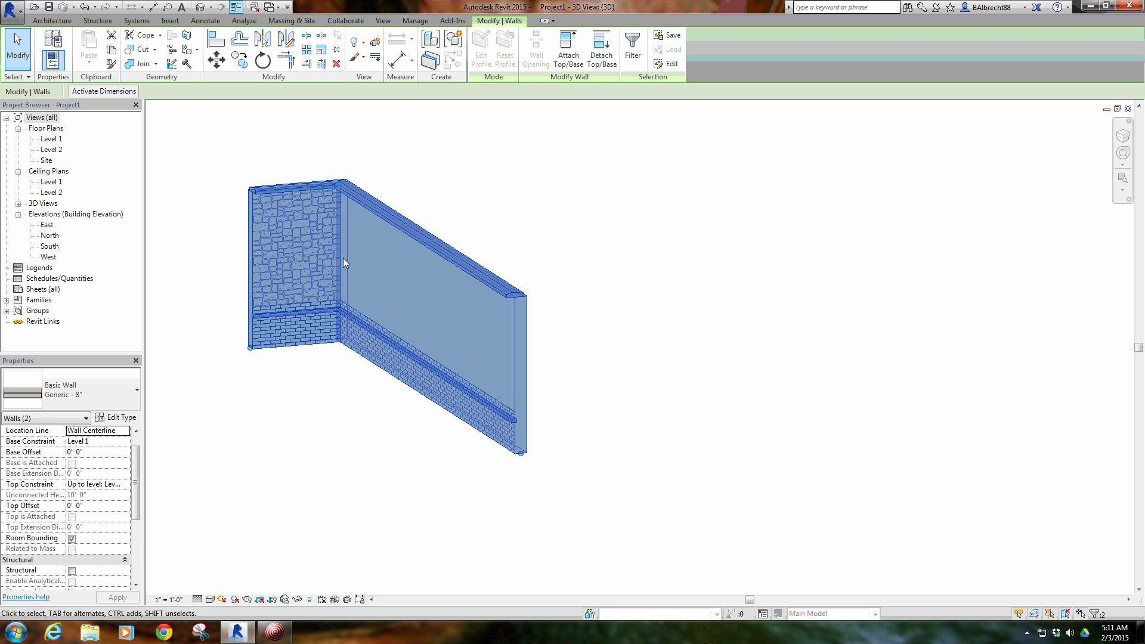
left_click(332, 382)
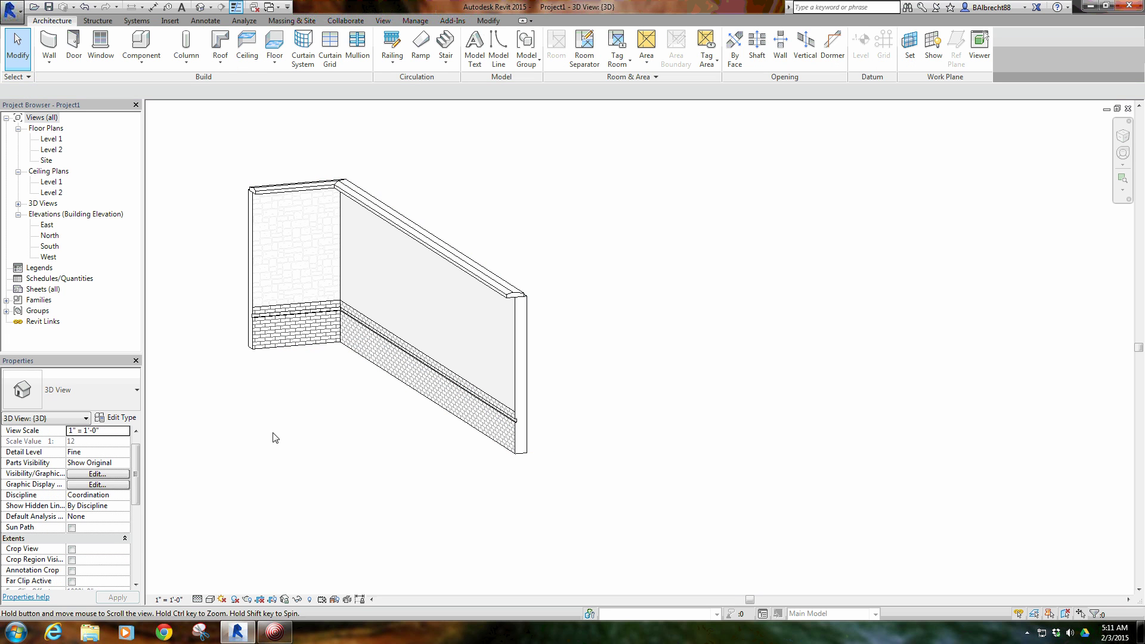
Open the Level 1 floor plan and bring the two joined walls into view
key("a")
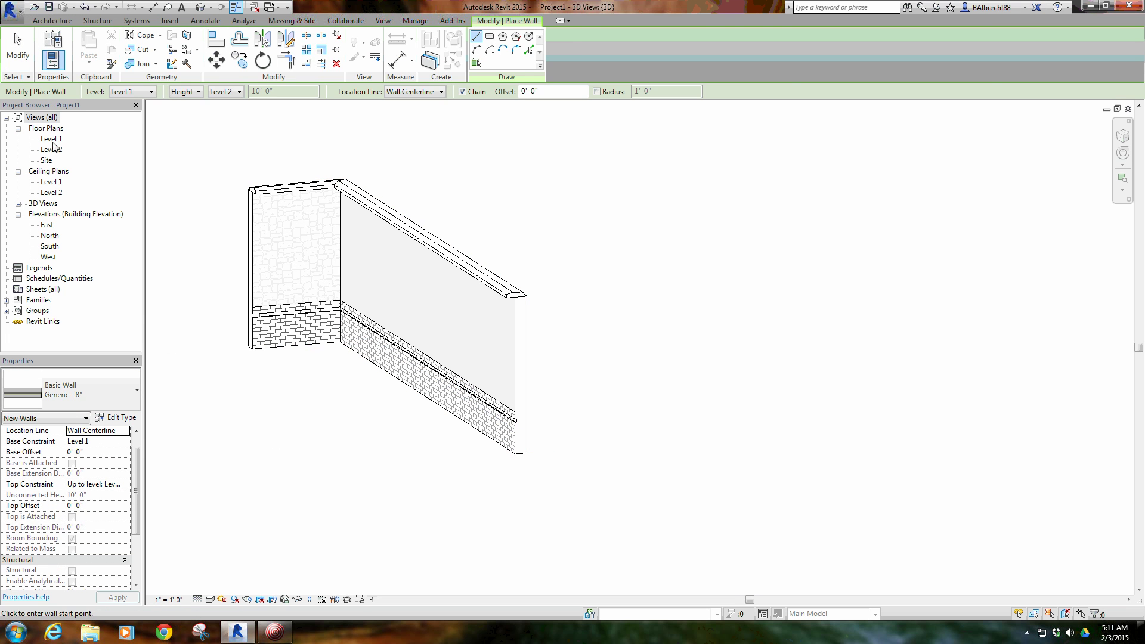
double_click(51, 139)
middle_click_drag(496, 266, 682, 321)
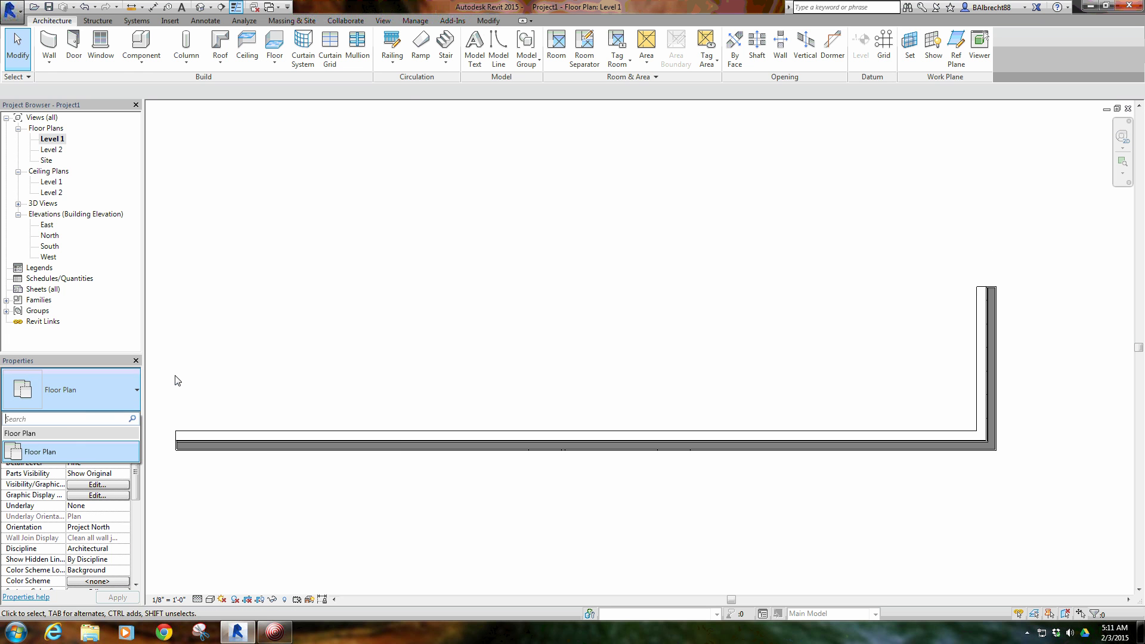
Start a new architectural wall on Level 1 and set its type to Generic - 6"
right_click(263, 298)
left_click(295, 306)
key("w")
key("a")
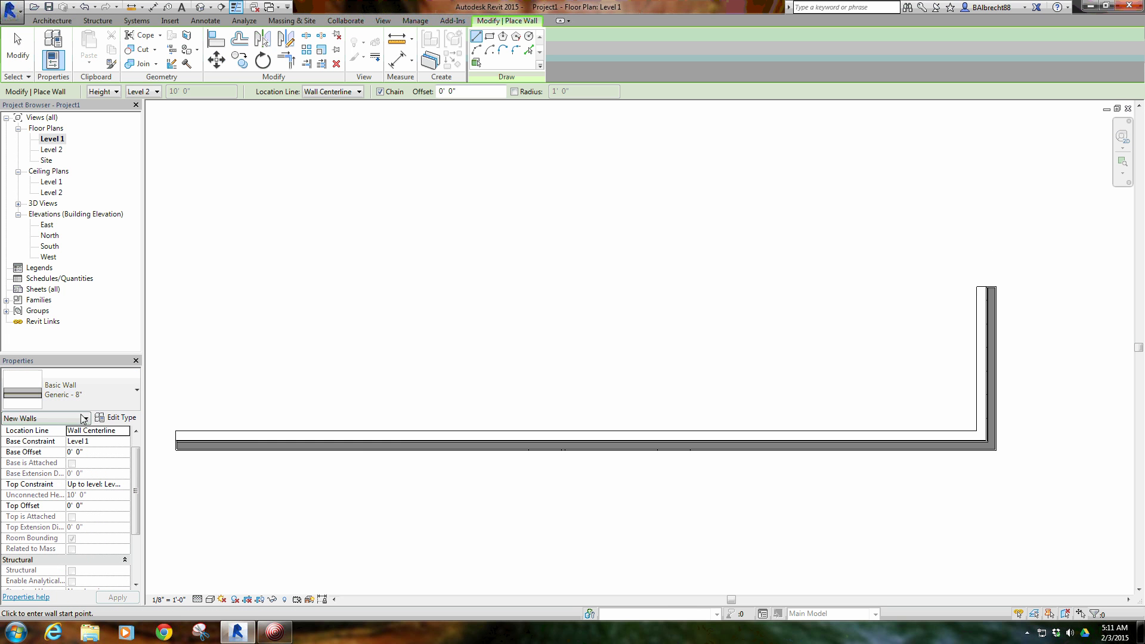
left_click(91, 395)
scroll(76, 153, "up", 5)
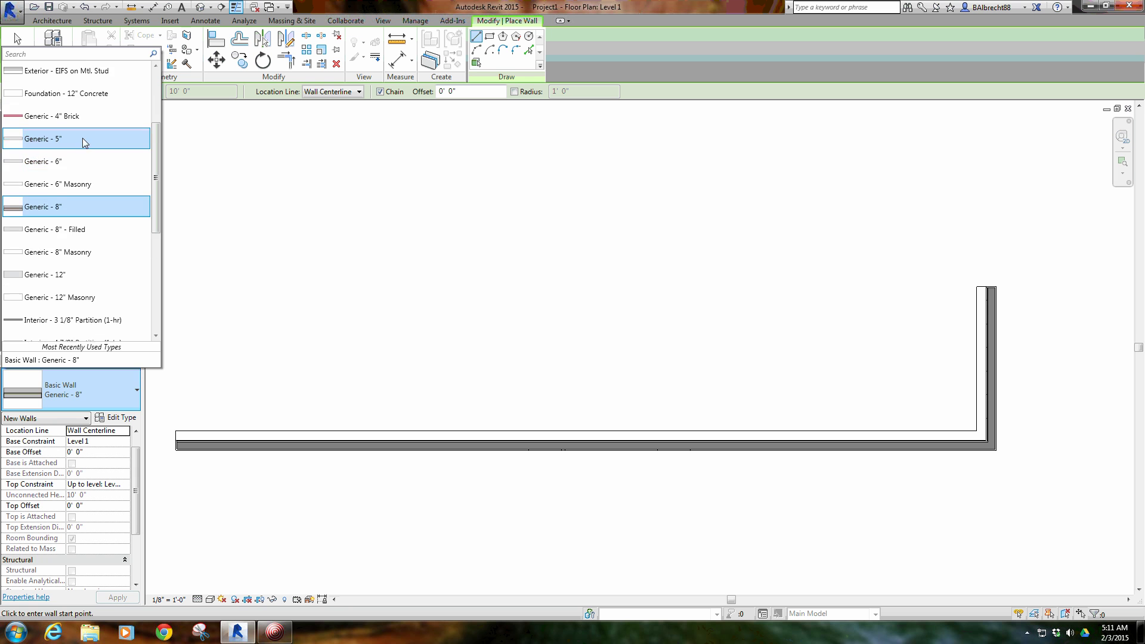
left_click(71, 143)
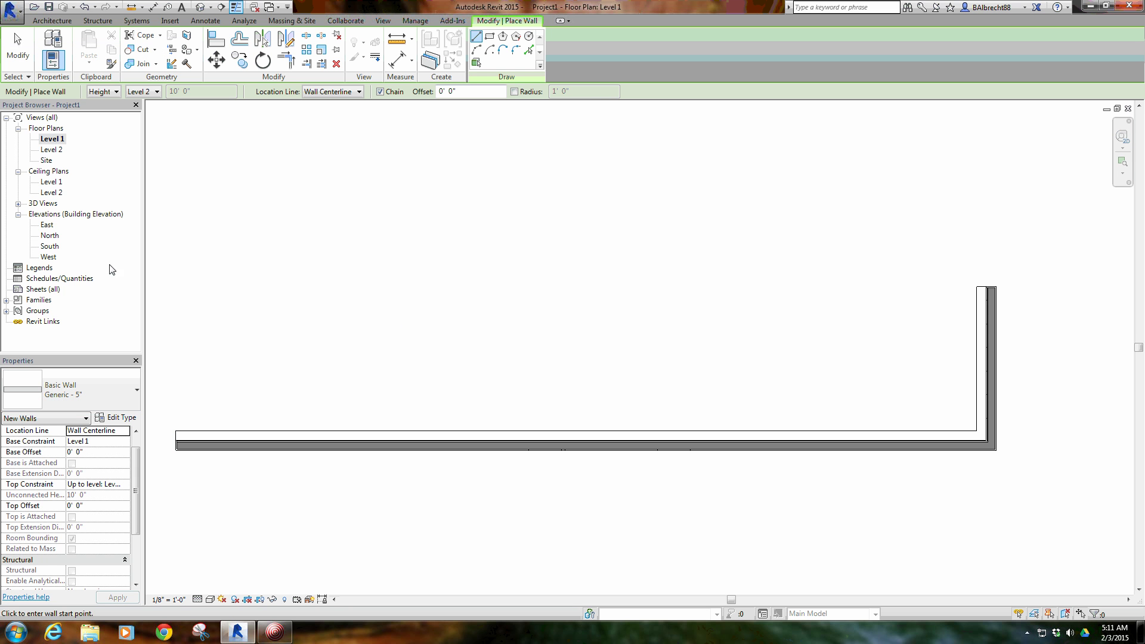
left_click(116, 387)
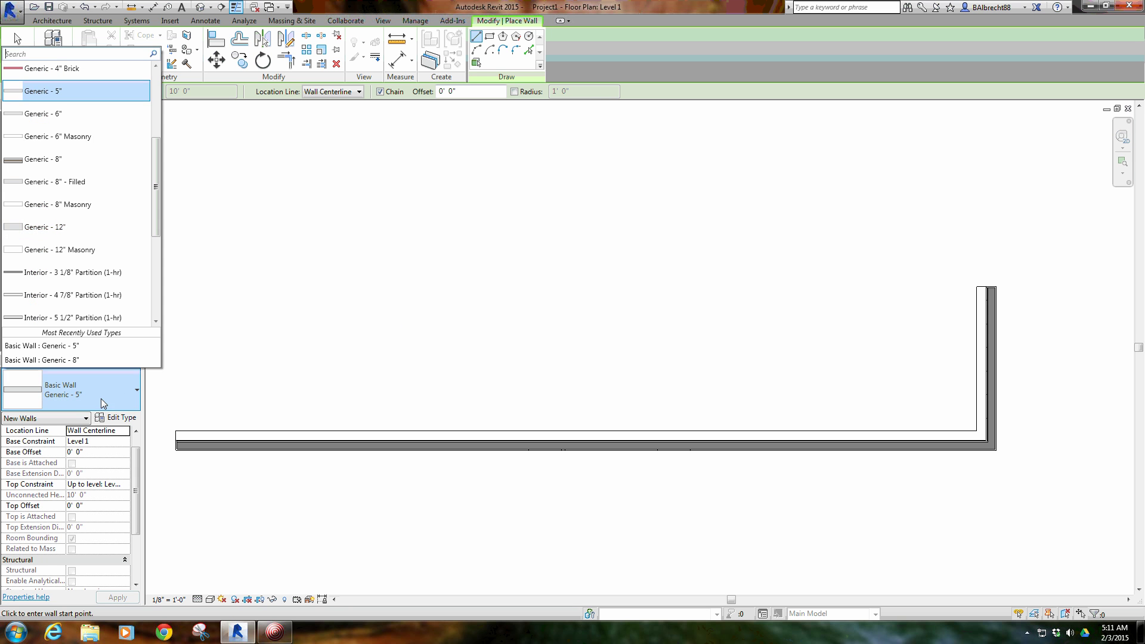
left_click(89, 112)
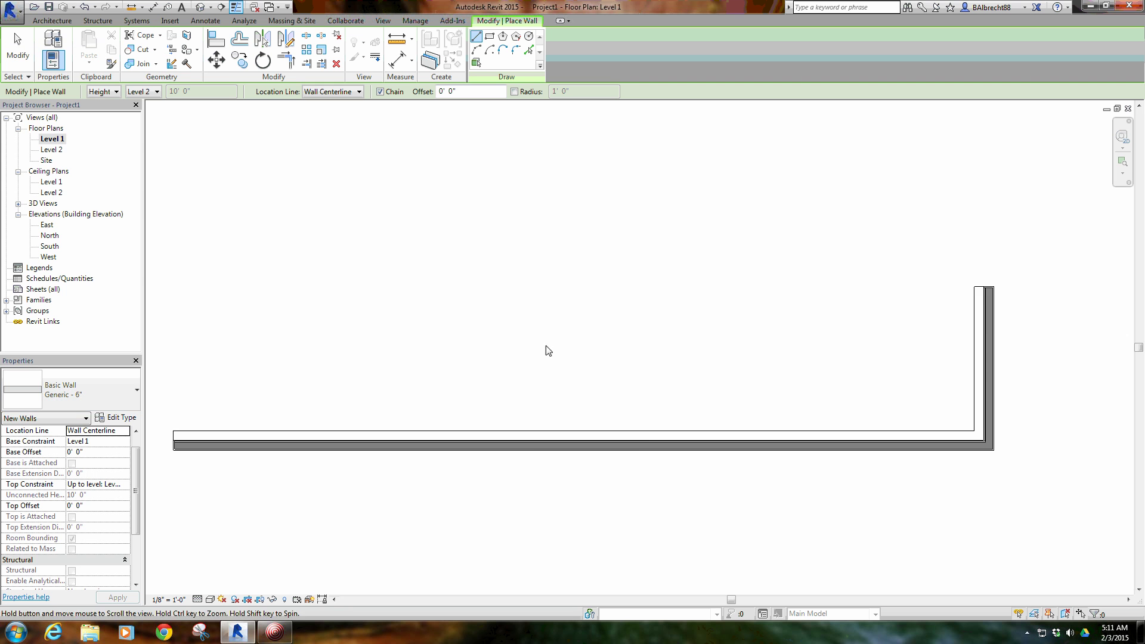
Draw a straight horizontal wall about 6' 3" long in the open area above the long wall, and end the command
scroll(312, 297, "up", 3)
left_click(306, 326)
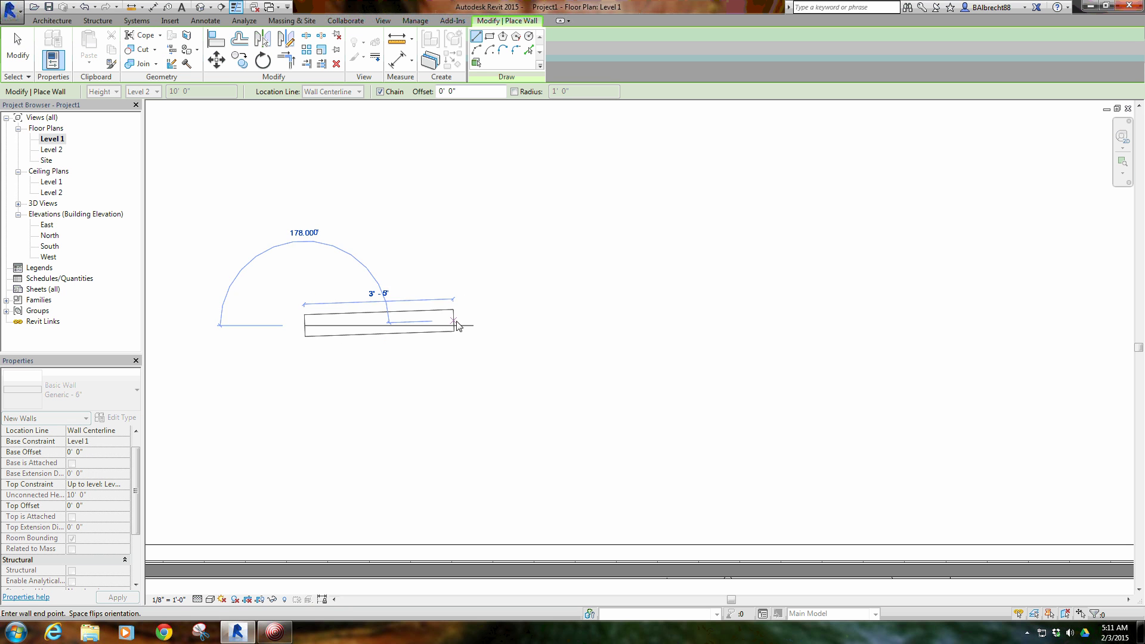
right_click(418, 221)
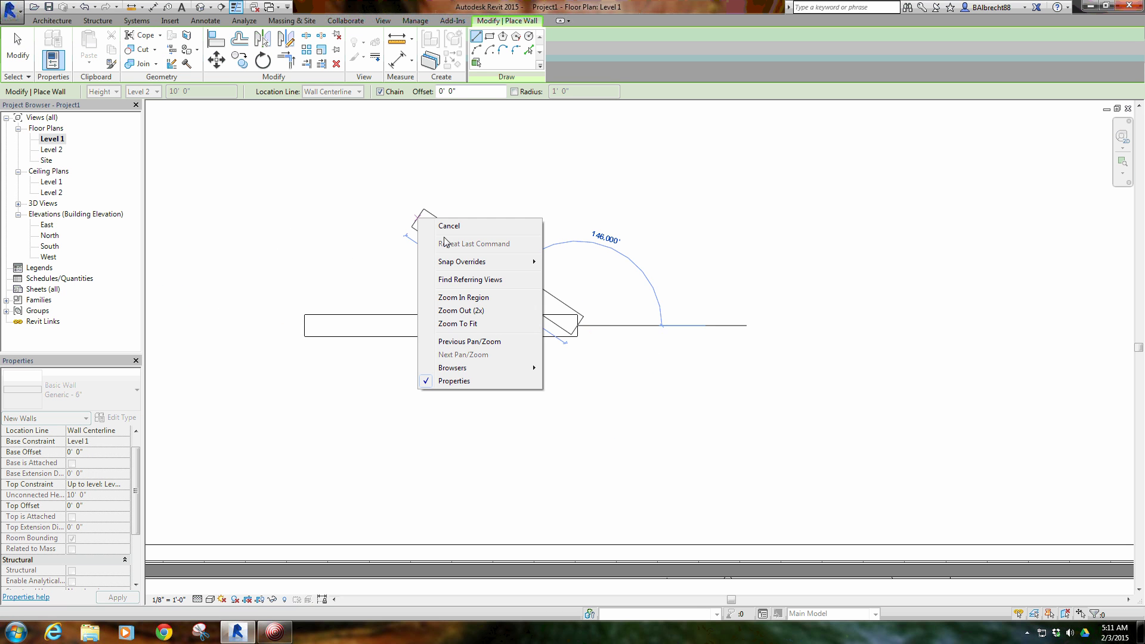
left_click(443, 226)
right_click(437, 231)
left_click(459, 239)
Set the short 6" wall's top constraint to Unconnected with an unconnected height of 3' 0"
left_click(446, 319)
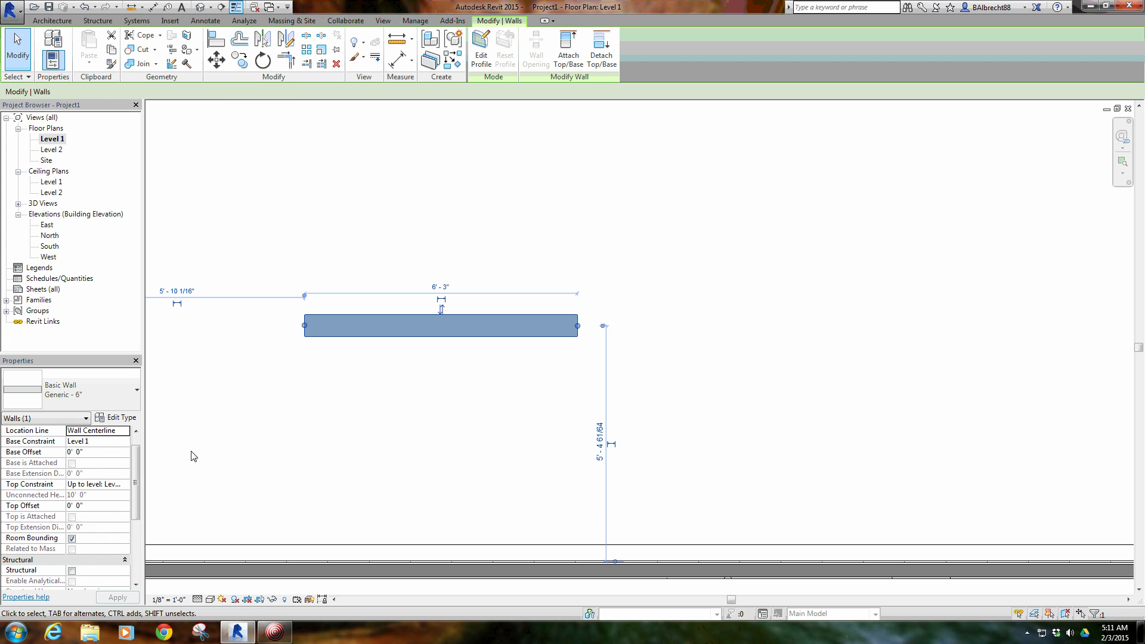
left_click(124, 488)
left_click(87, 500)
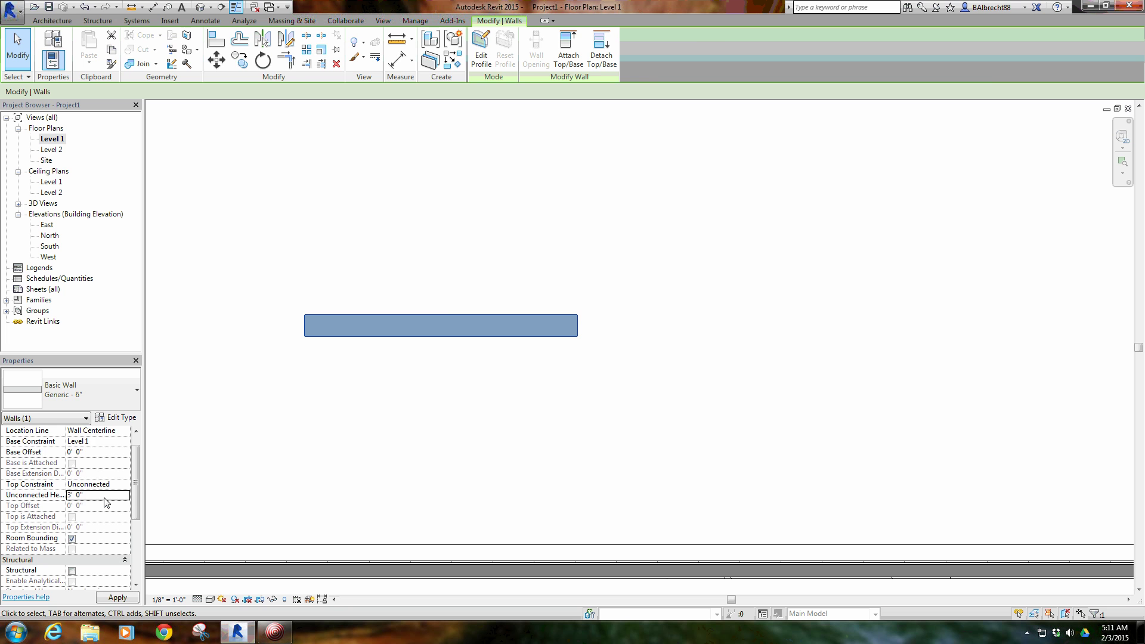
left_click(397, 273)
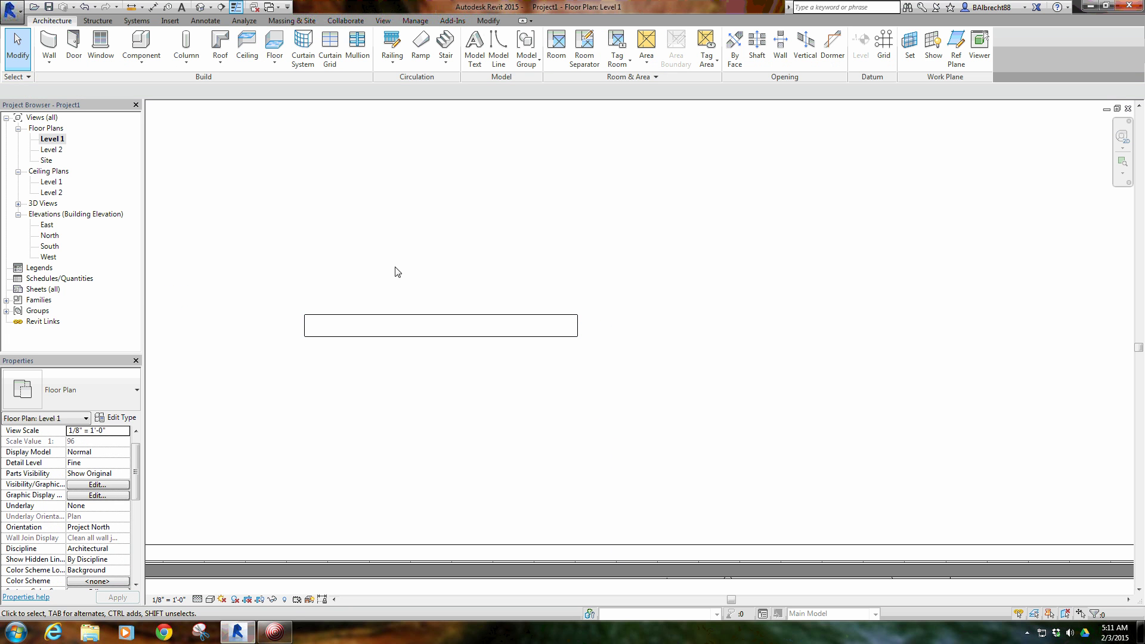
left_click(400, 326)
left_click(277, 323)
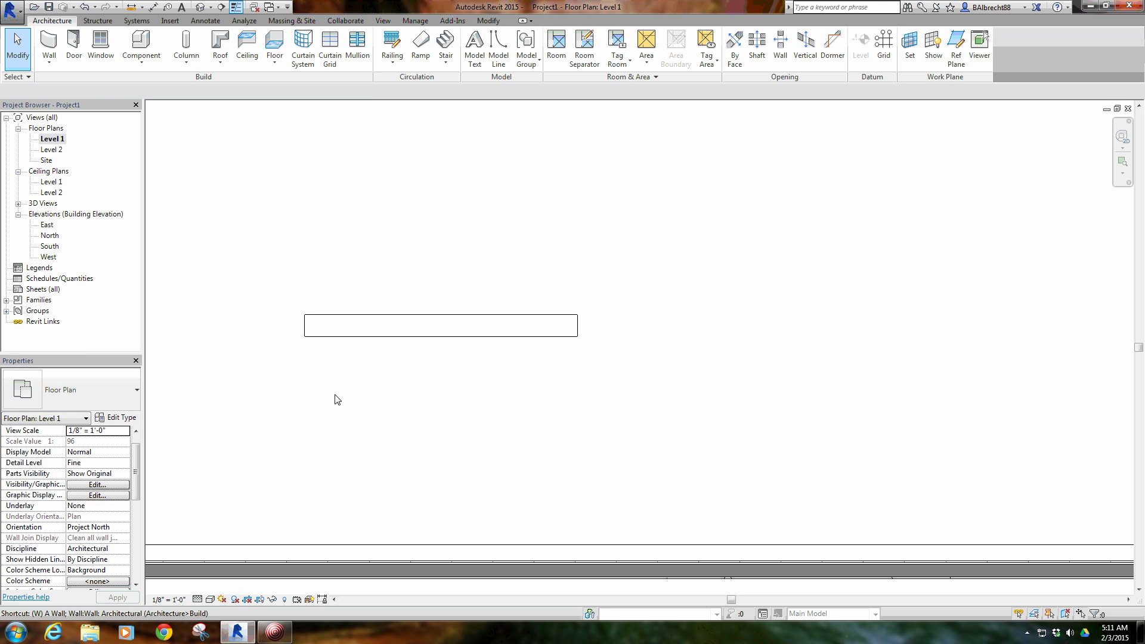
Draw a Generic - 5" wall with location line Finish Face: Exterior along the full upper face of the short 6" wall
key("a")
left_click(105, 392)
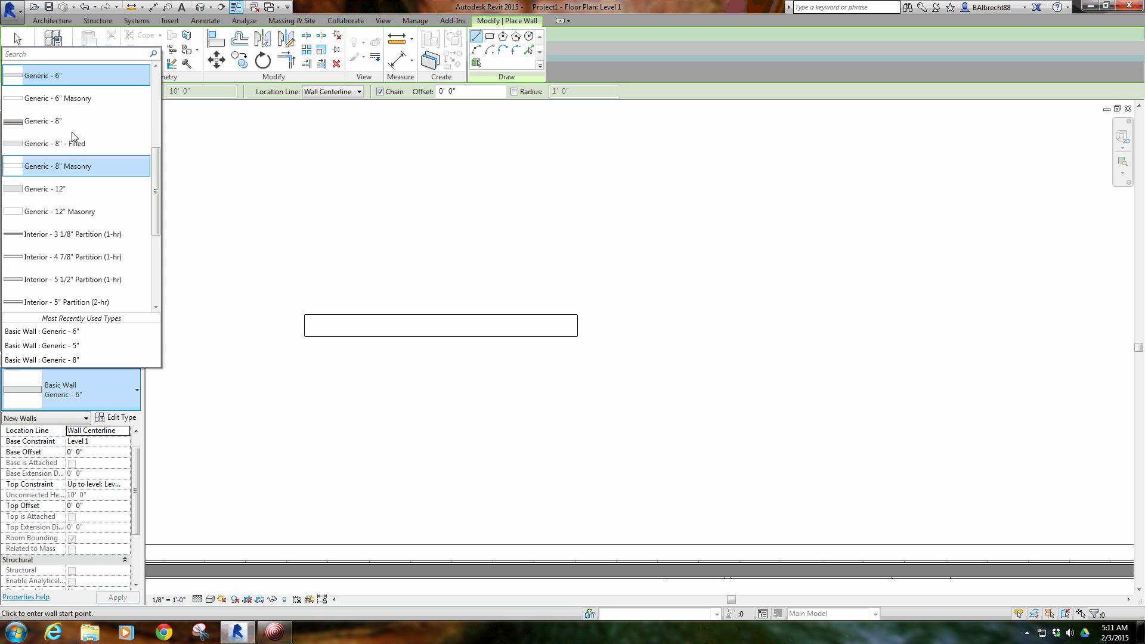
scroll(75, 126, "up", 2)
left_click(79, 80)
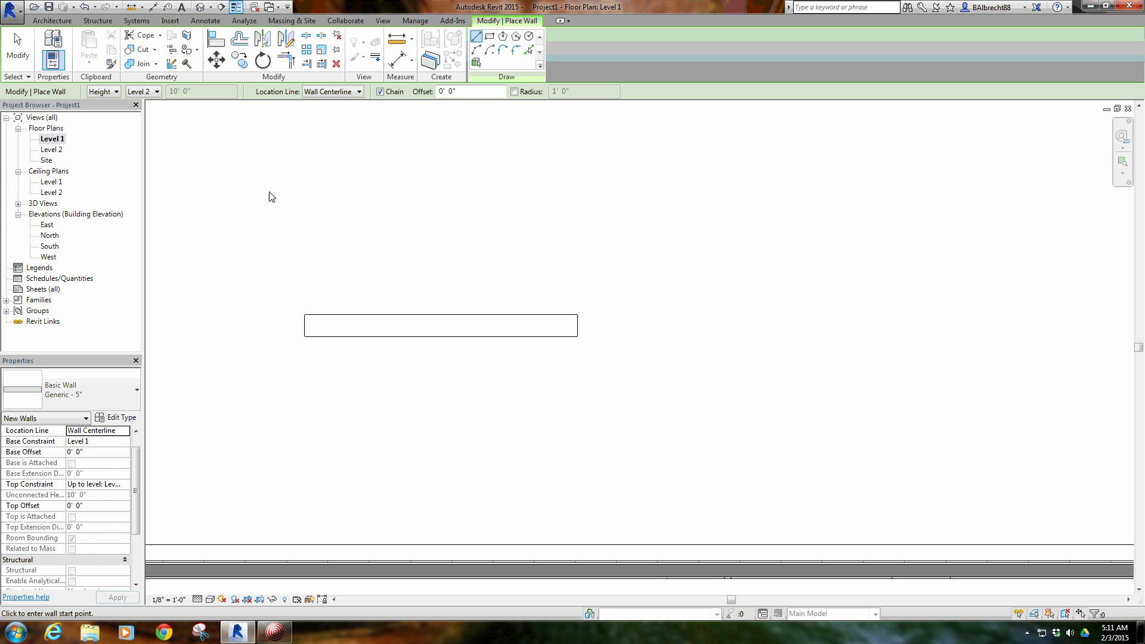
left_click(334, 93)
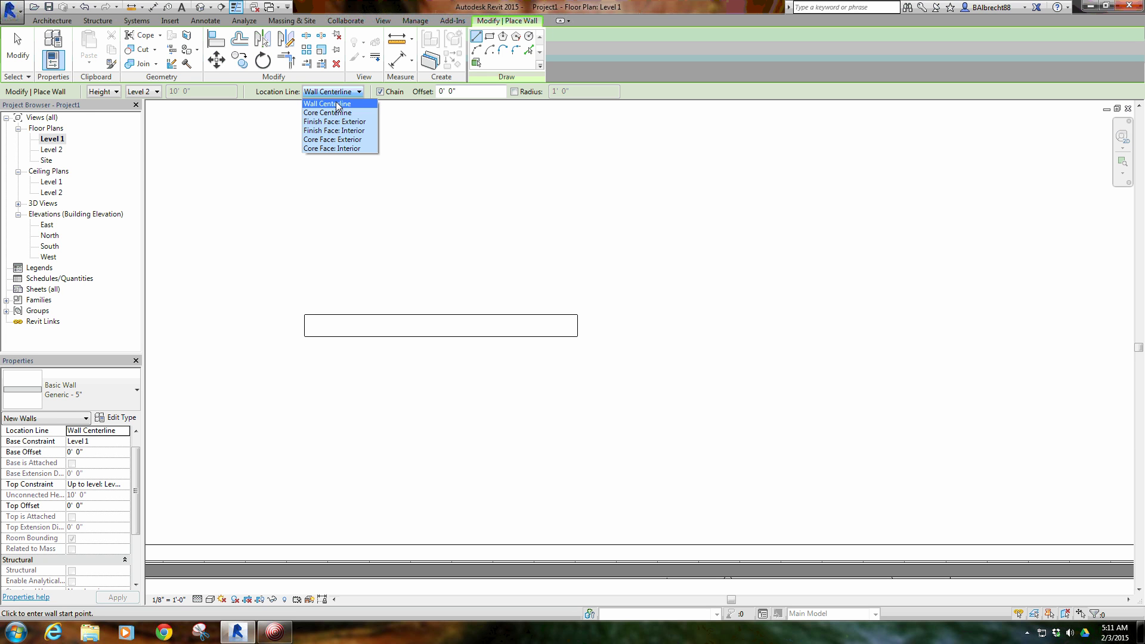
left_click(342, 122)
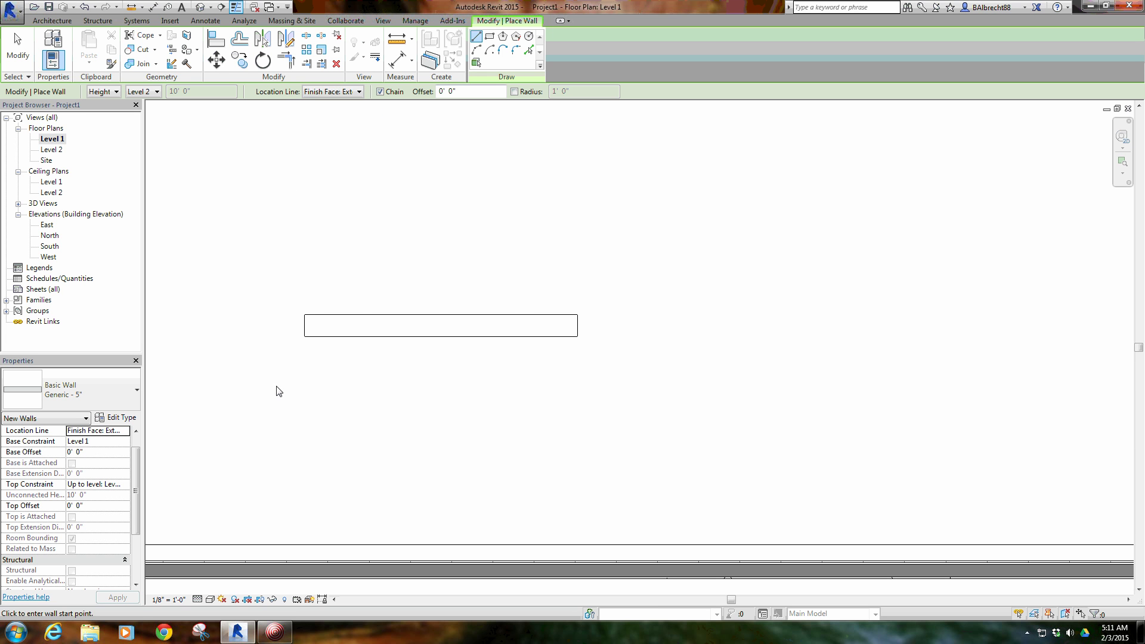
left_click(305, 315)
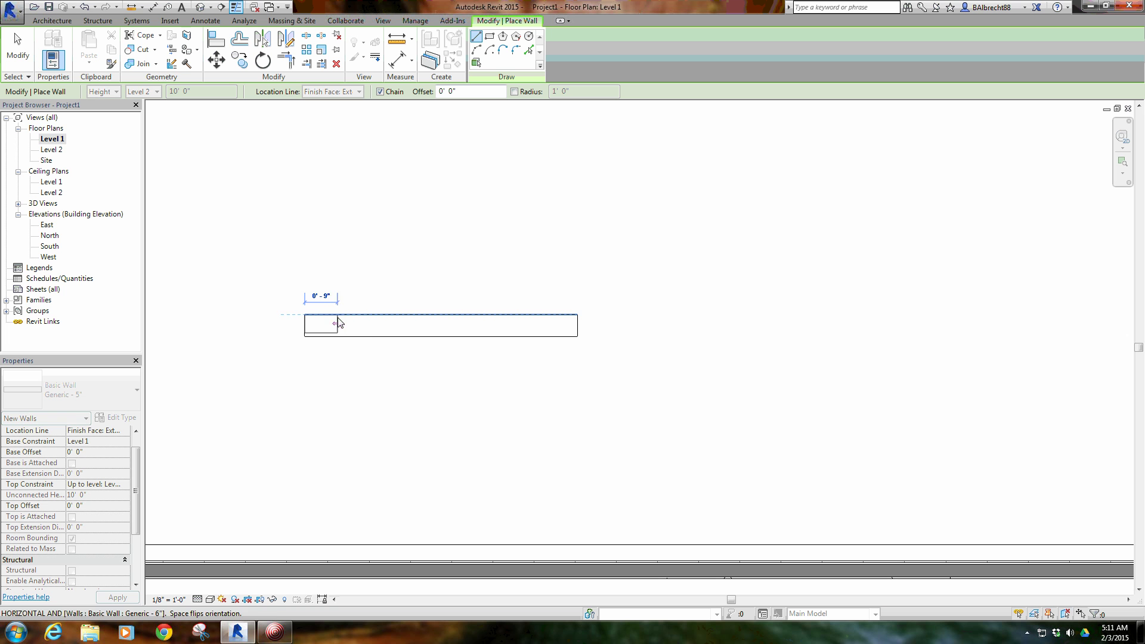
left_click(577, 315)
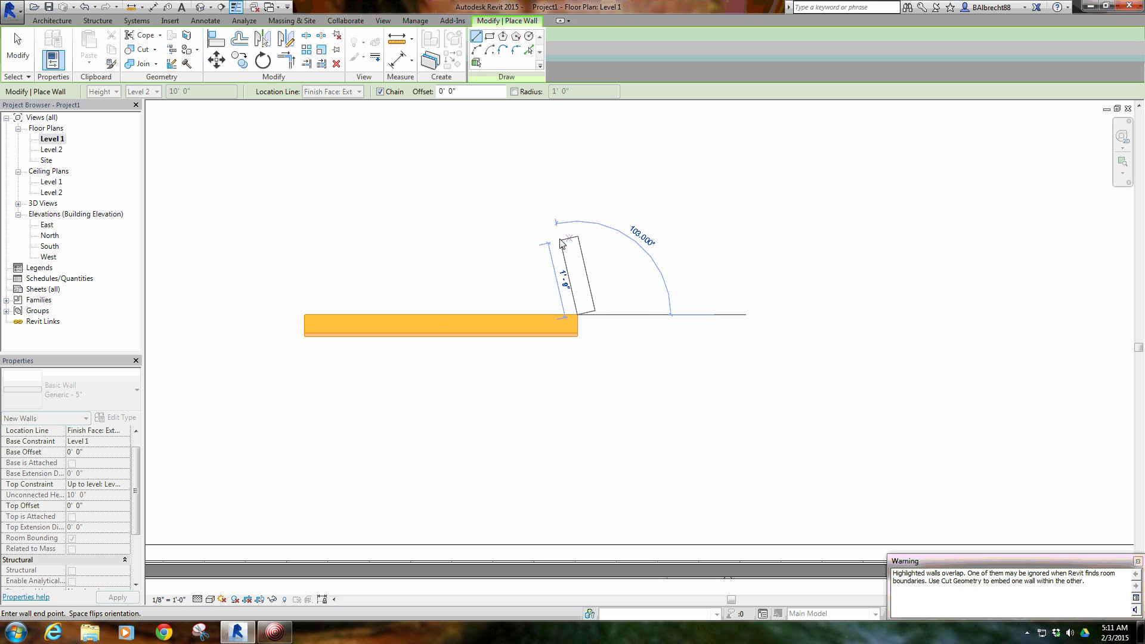
right_click(550, 243)
left_click(588, 249)
Set the base offset of the new 5" wall to 3' 0"
left_click(520, 327)
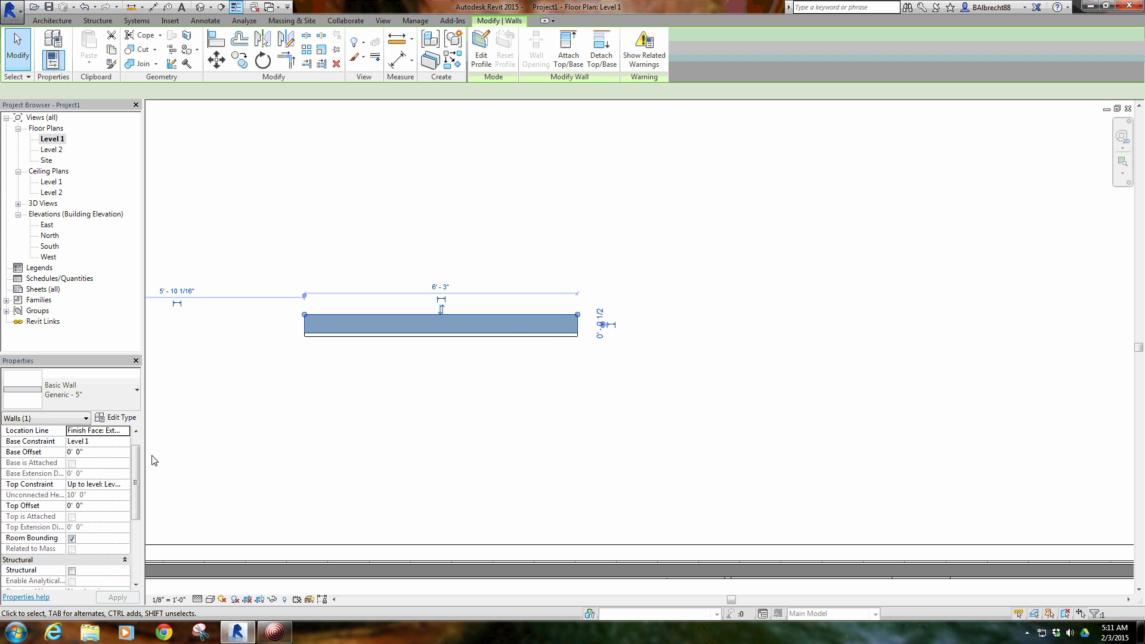
left_click(125, 484)
left_click(81, 503)
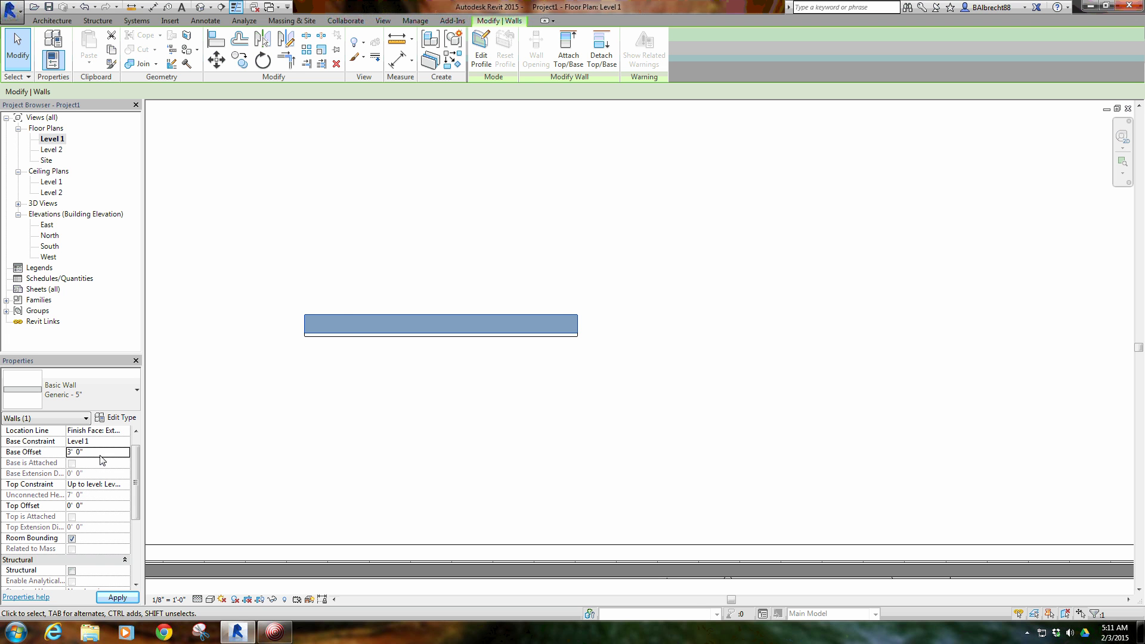
left_click(416, 371)
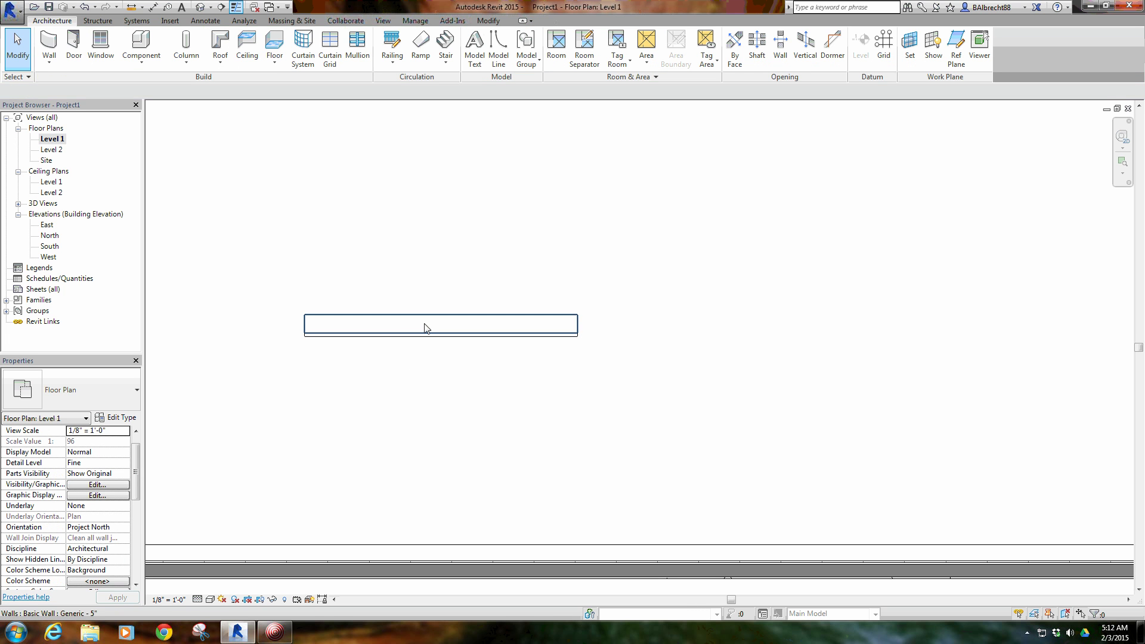
left_click(394, 333)
left_click(389, 392)
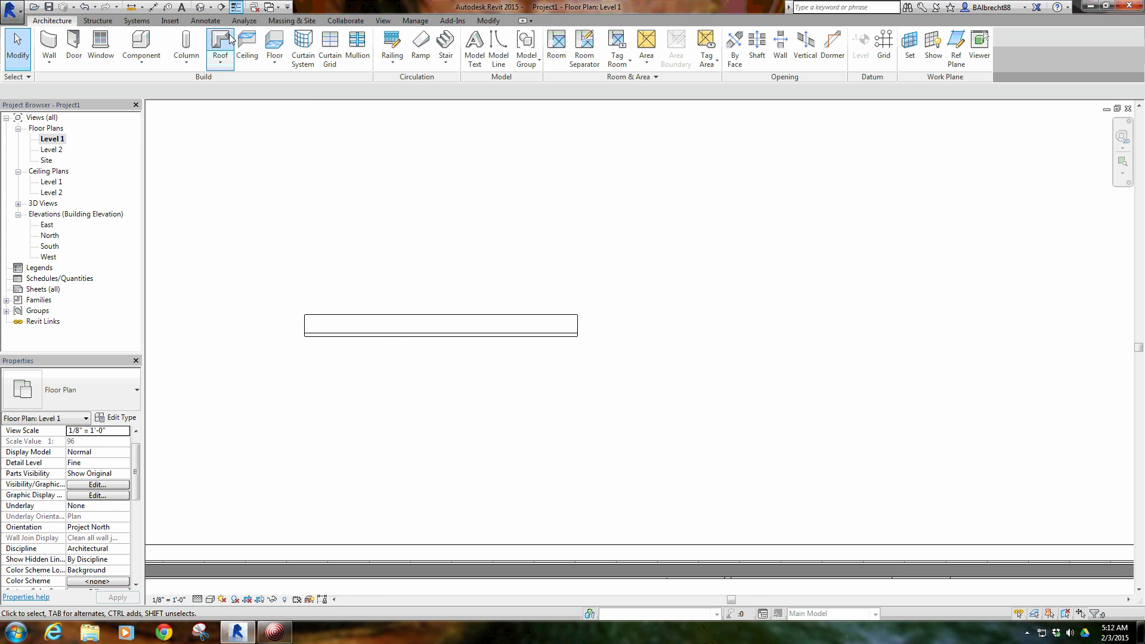
Open the 3D view and examine how the 5" wall sits on top of the 6" wall
left_click(201, 7)
middle_click_drag(448, 486, 289, 376, "shift")
scroll(289, 376, "up", 5)
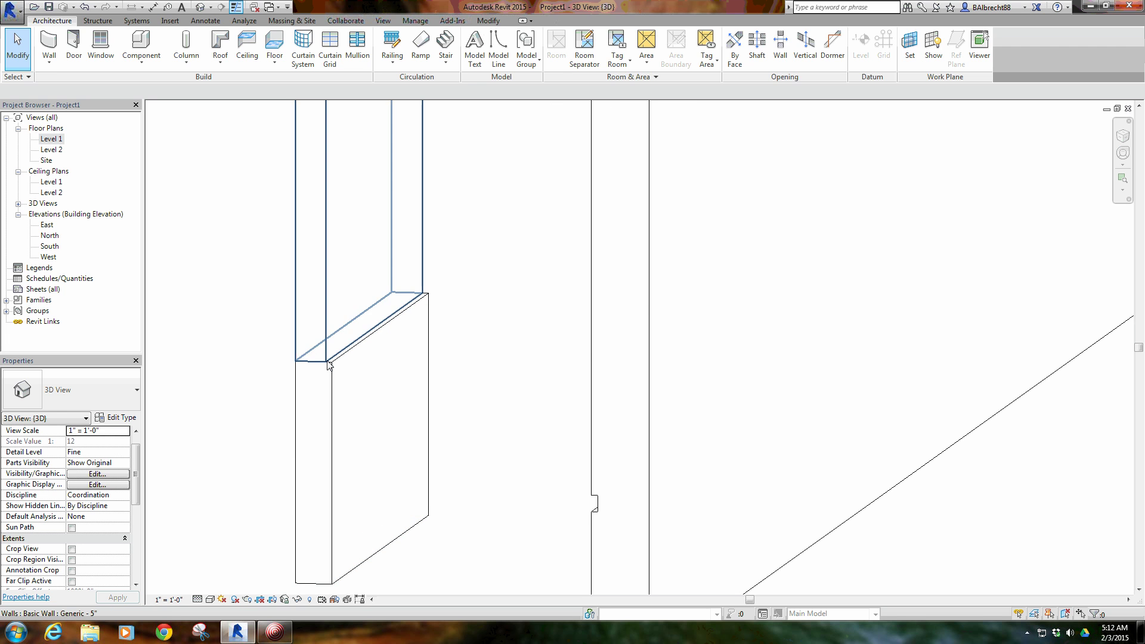
left_click(328, 362)
left_click(337, 396)
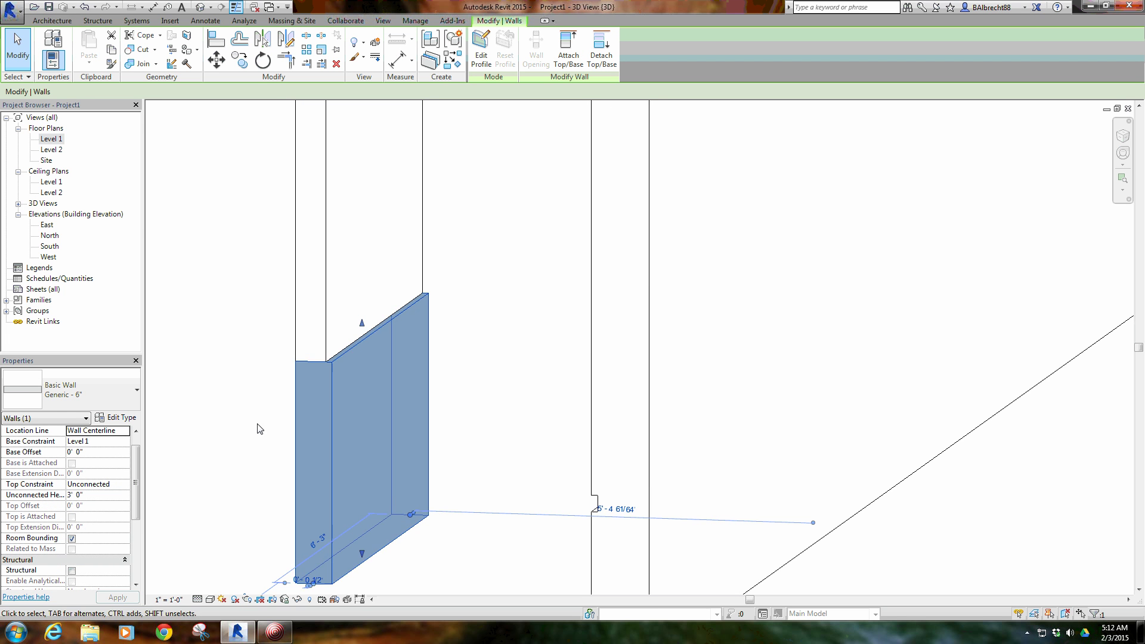
middle_click_drag(258, 427, 306, 439, "shift")
left_click(457, 383)
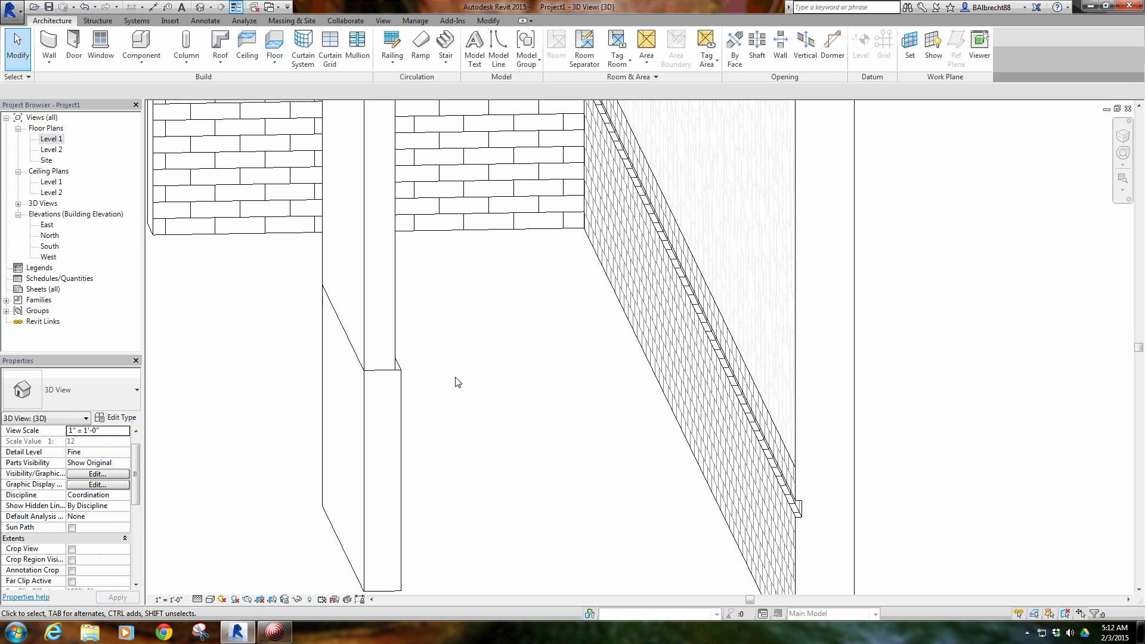
Align the matching side faces of the stacked 5" and 6" walls and lock the alignment
key("l")
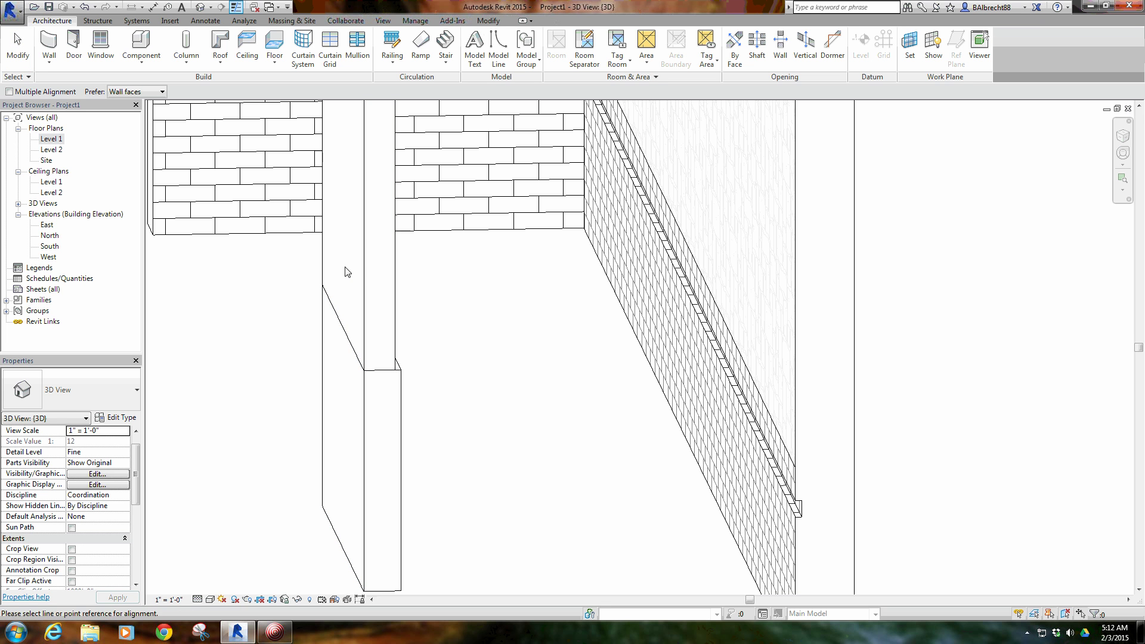
left_click(343, 326)
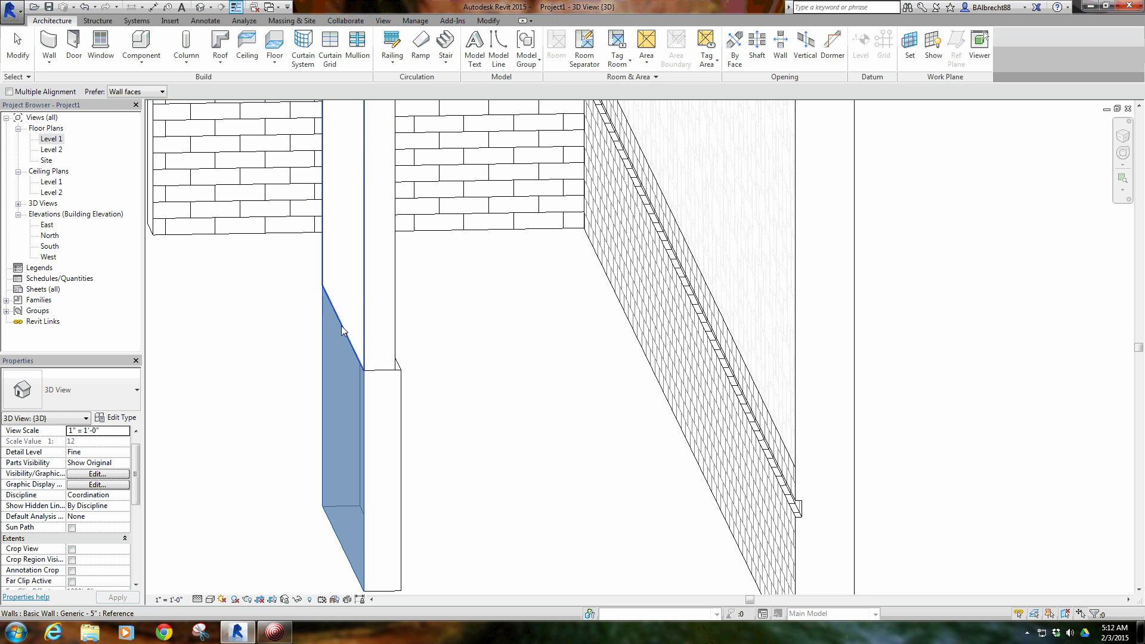
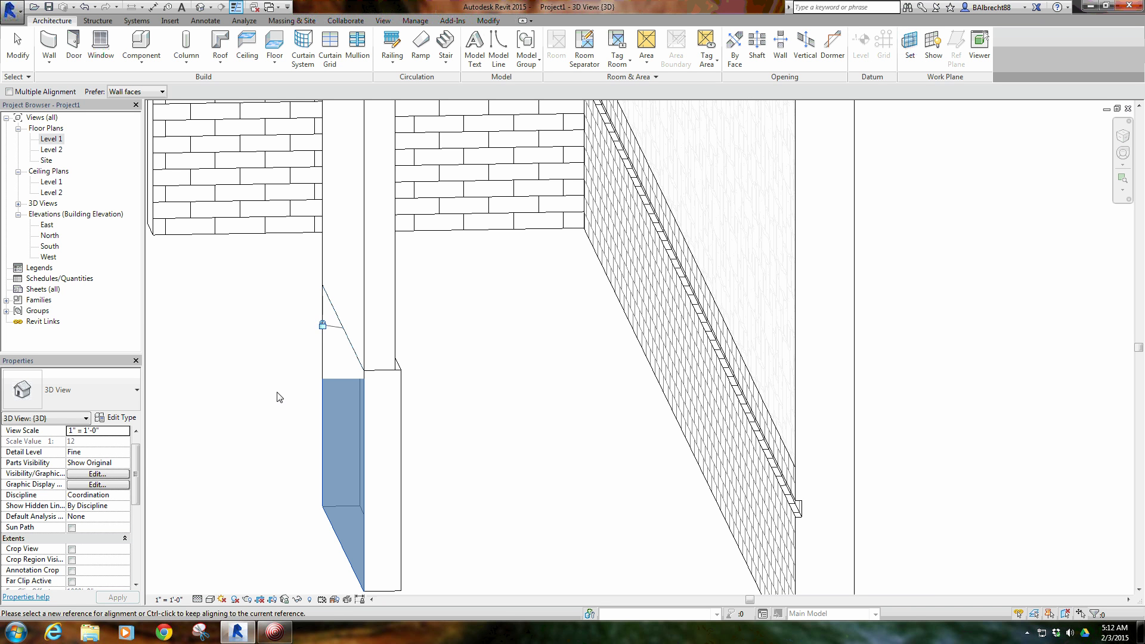
right_click(255, 329)
left_click(266, 337)
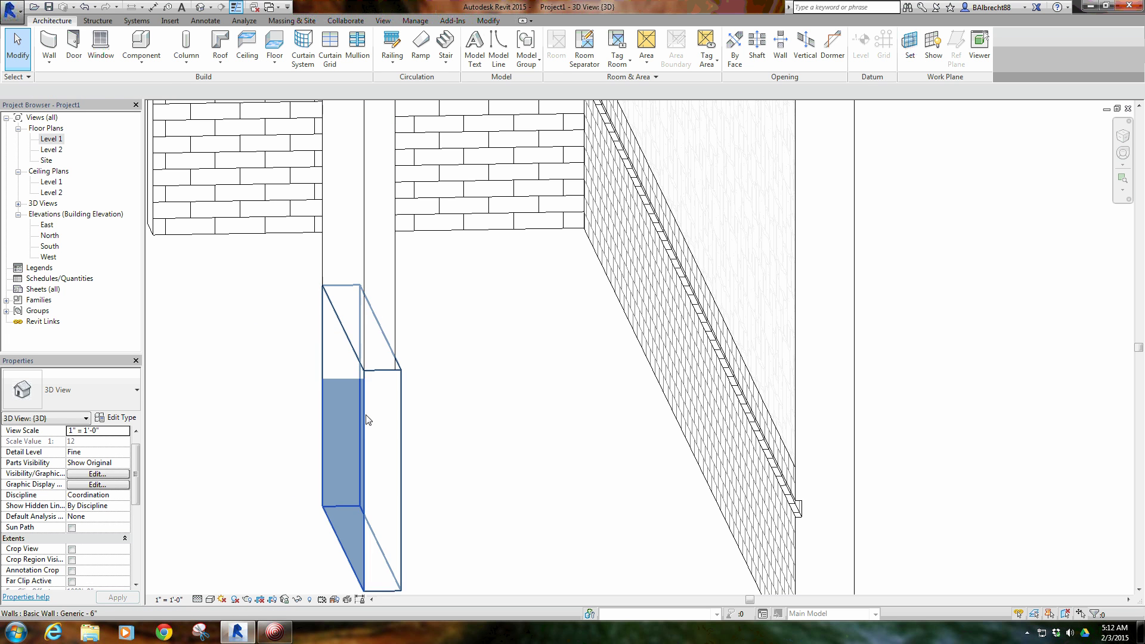
Shift the lower 6" wall slightly along its length and inspect both stacked walls from several sides
left_click(367, 439)
scroll(365, 441, "down", 3)
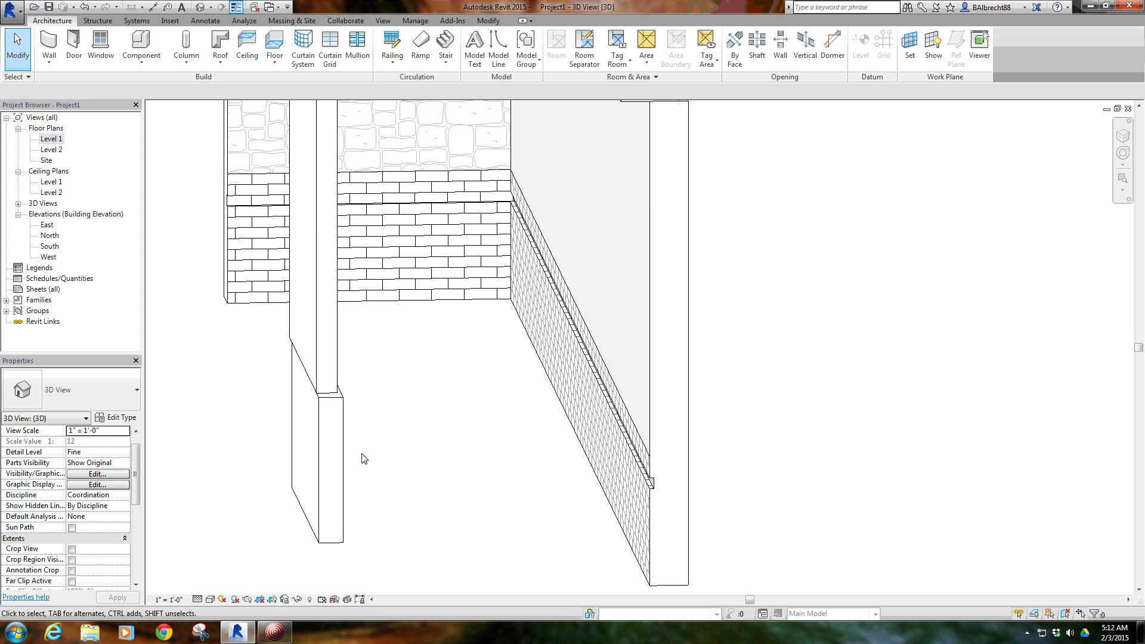
middle_click_drag(342, 426, 603, 465, "shift")
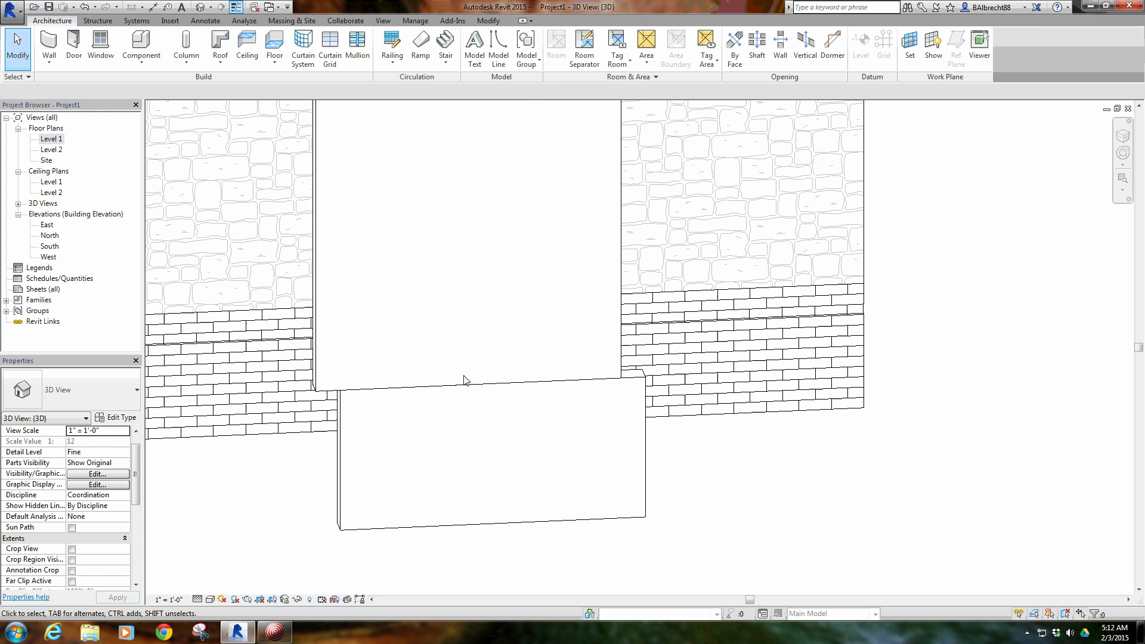
middle_click_drag(631, 413, 312, 463, "shift")
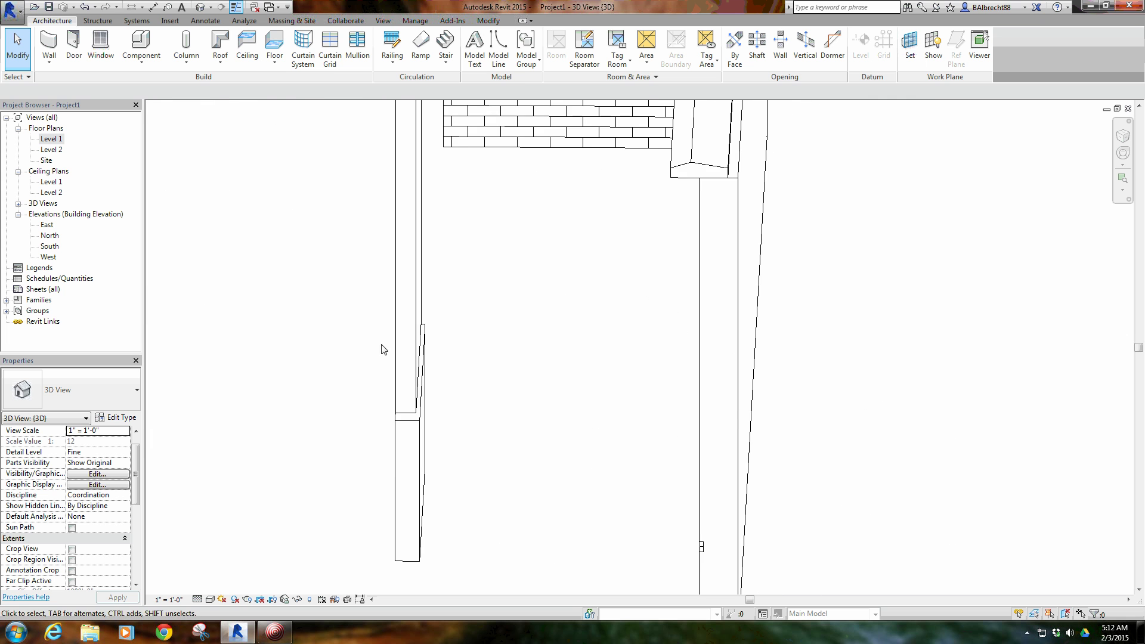
middle_click_drag(398, 501, 445, 486, "shift")
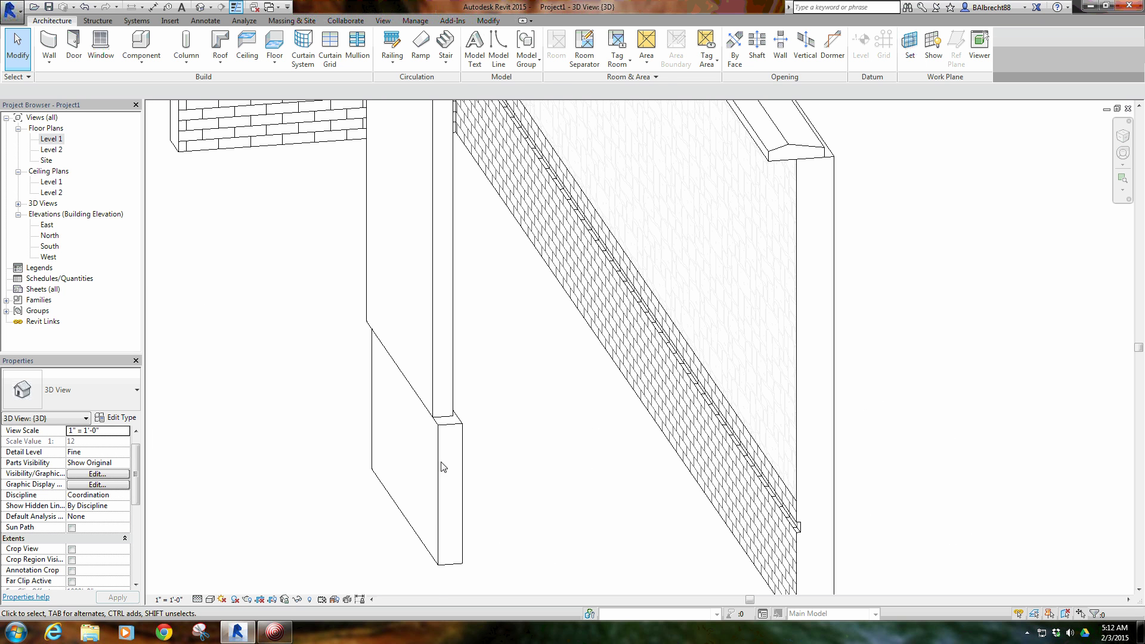
Move the lower 6" wall to about 7' 1" from the long brick wall to test the face lock
left_click(443, 466)
left_click_drag(440, 455, 351, 334)
left_click_drag(429, 510, 411, 491)
left_click(382, 499)
left_click(345, 352)
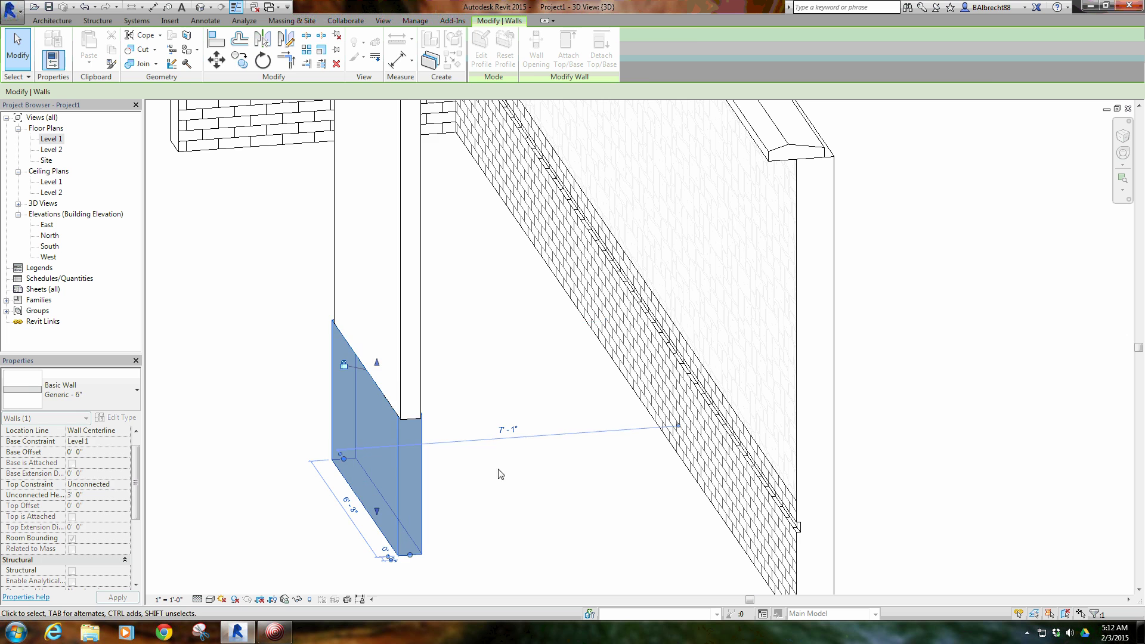
left_click(500, 475)
Align the matching end faces of the lower 6" wall and the upper 5" wall and lock the alignment
middle_click_drag(384, 491, 418, 501, "shift")
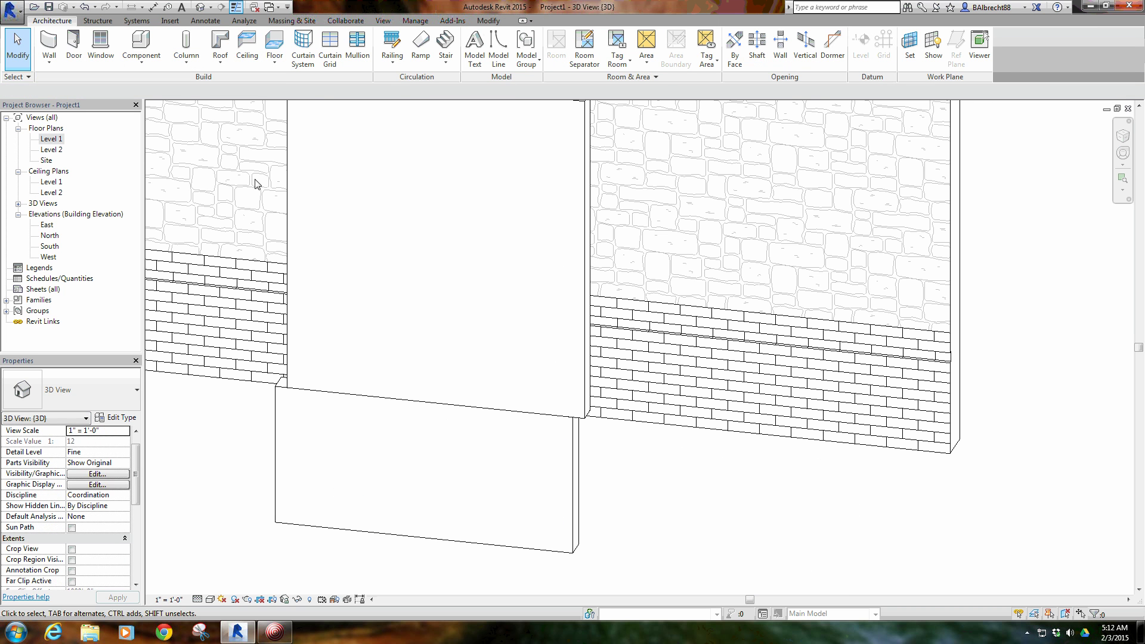
key("a")
key("l")
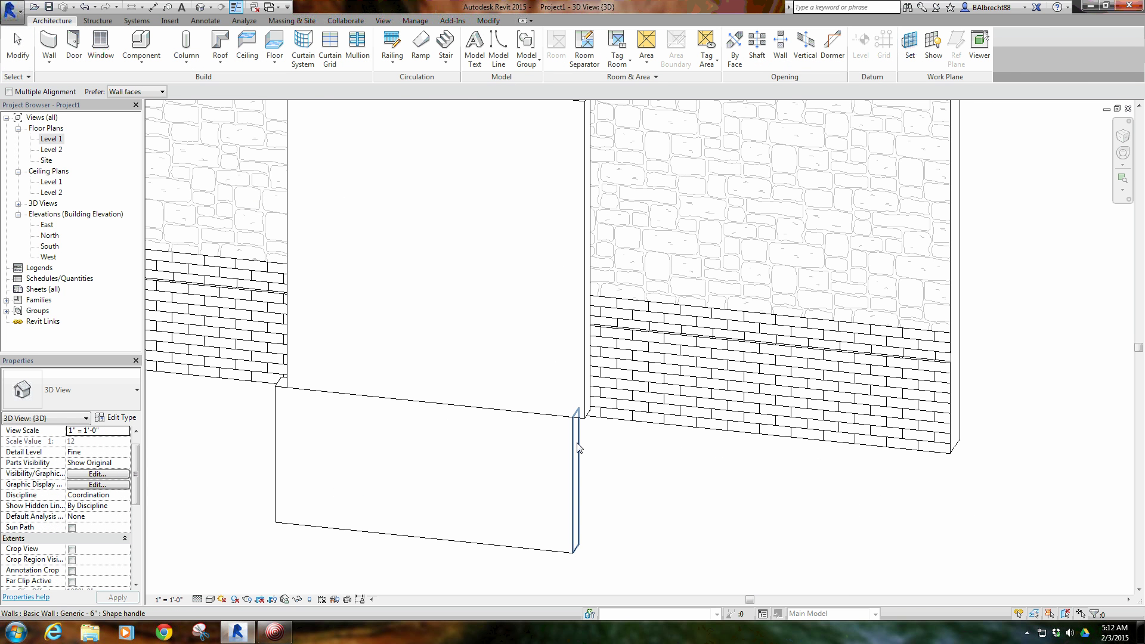
left_click(578, 448)
scroll(597, 460, "down", 3)
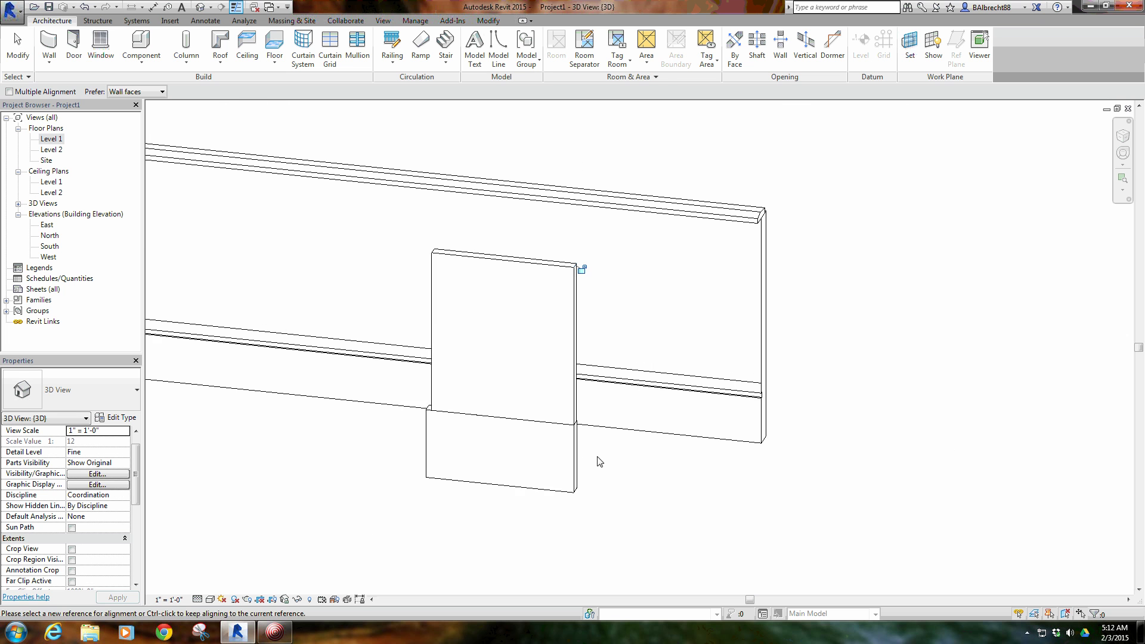
right_click(476, 396)
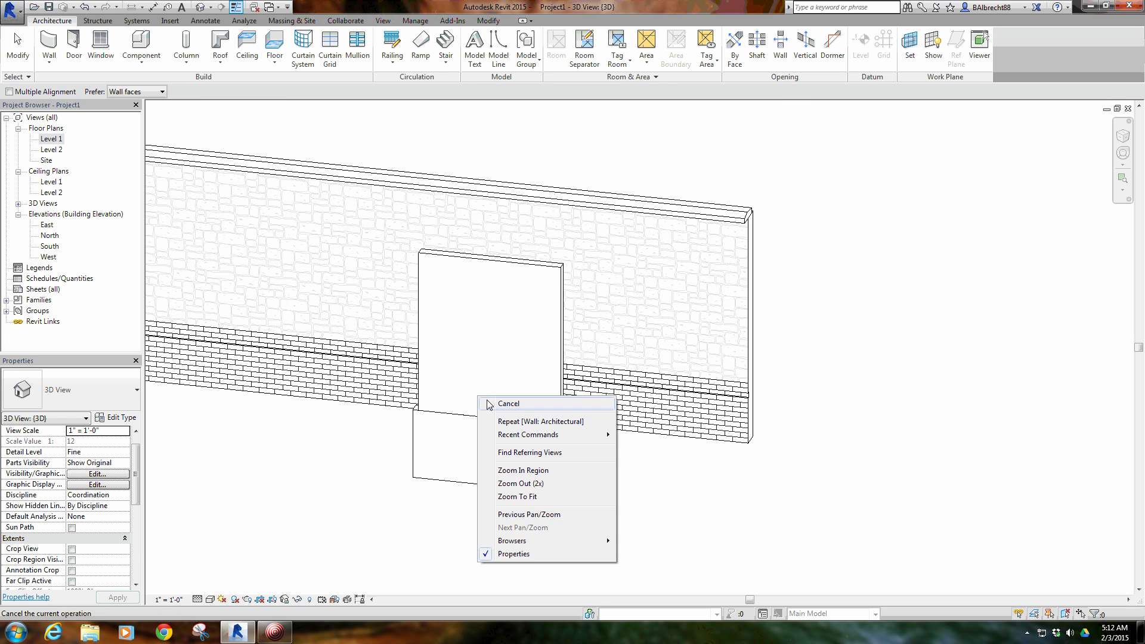
left_click(504, 404)
Move the lower 6" wall to about 5' 9" from the long brick wall's end line to test the locked alignments
left_click(563, 460)
left_click_drag(553, 471, 562, 510)
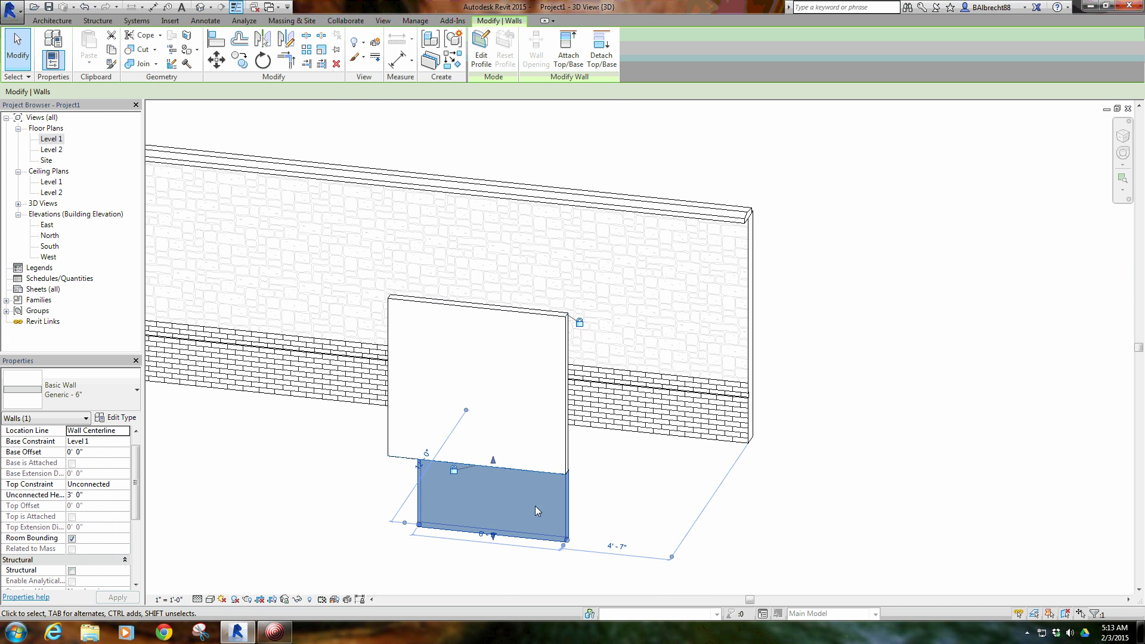
mouse_move(535, 506)
middle_mouse_down("shift")
mouse_move(527, 488)
mouse_move(550, 496)
middle_mouse_up("shift")
left_click_drag(551, 496, 522, 493)
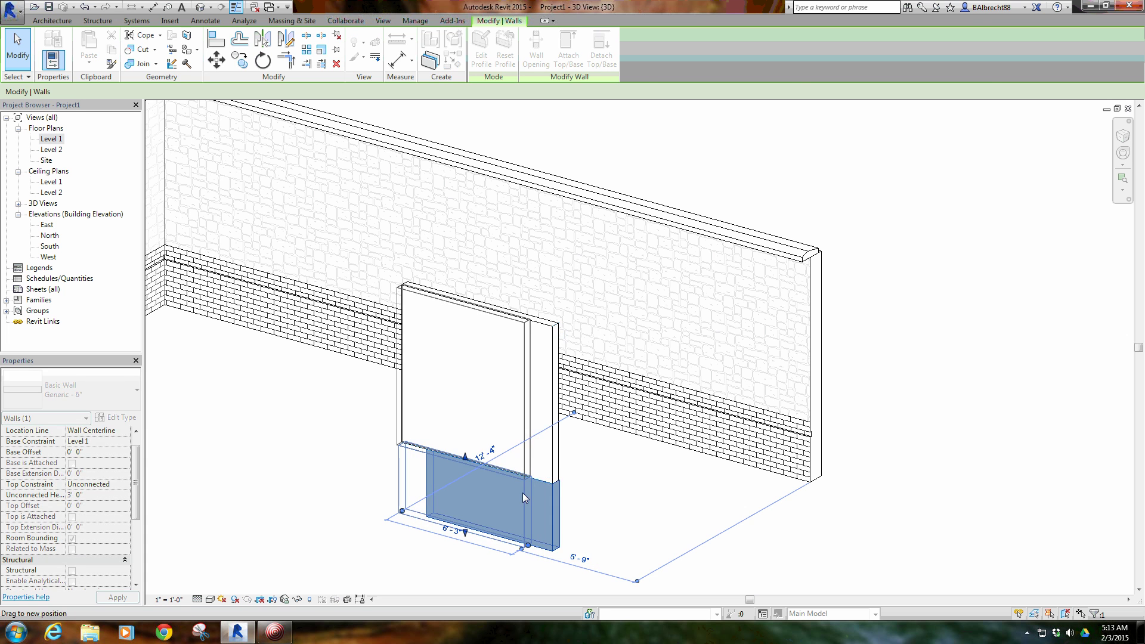
left_click(355, 483)
Examine the locked stacked walls from the opposite side and check that they can be selected together
scroll(540, 494, "down", 3)
middle_click_drag(540, 494, 463, 477, "shift")
scroll(509, 379, "up", 3)
scroll(568, 511, "down", 2)
scroll(484, 483, "up", 2)
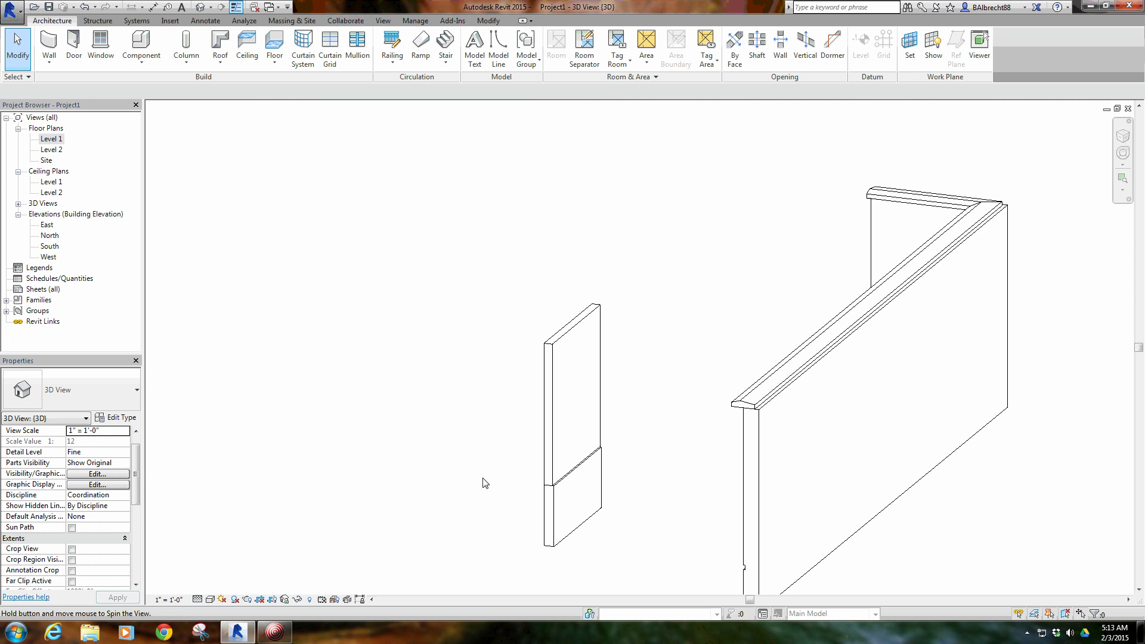
scroll(484, 483, "down", 3)
scroll(514, 494, "up", 1)
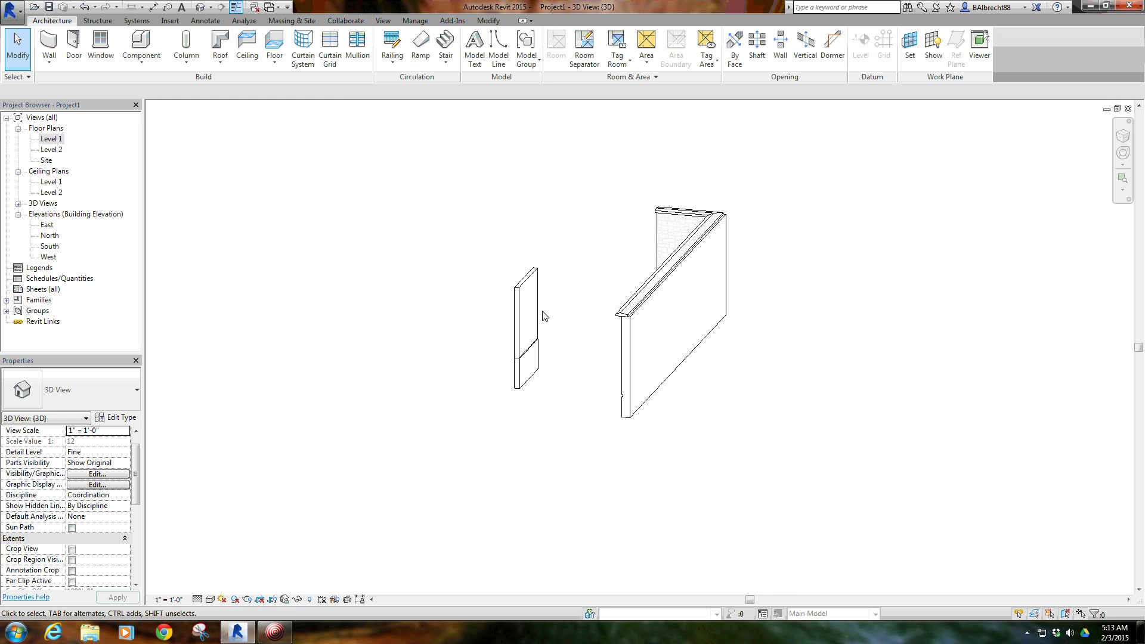
left_click_drag(470, 404, 559, 248)
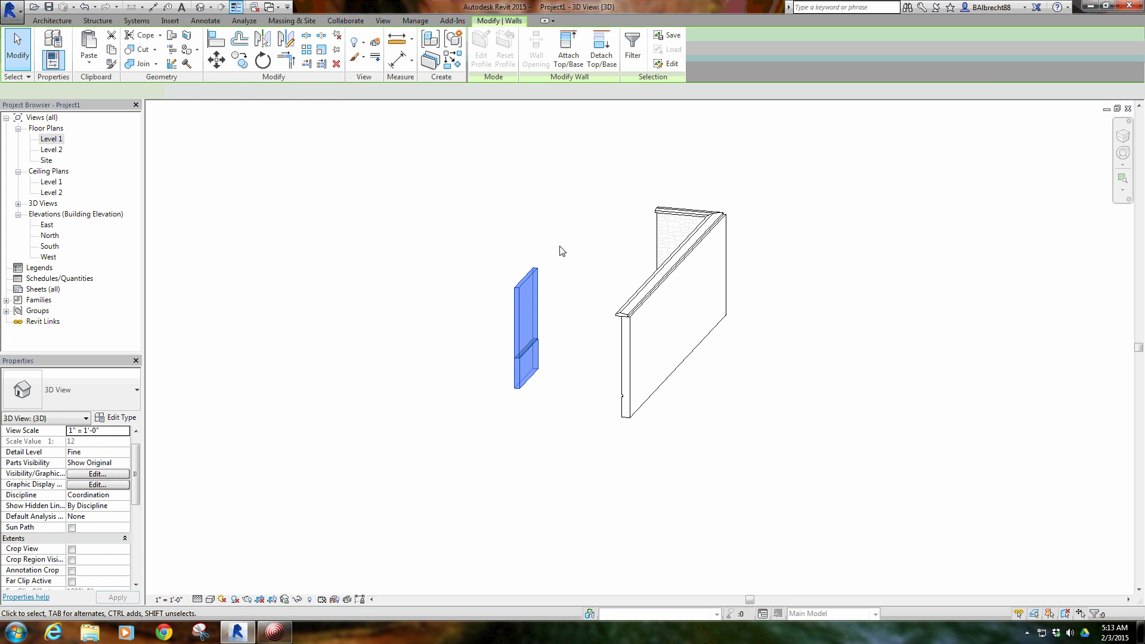
left_click(567, 424)
Compare the two stacked walls with the long brick wall from several angles, both close up and at full extent
middle_click_drag(515, 455, 703, 353, "shift")
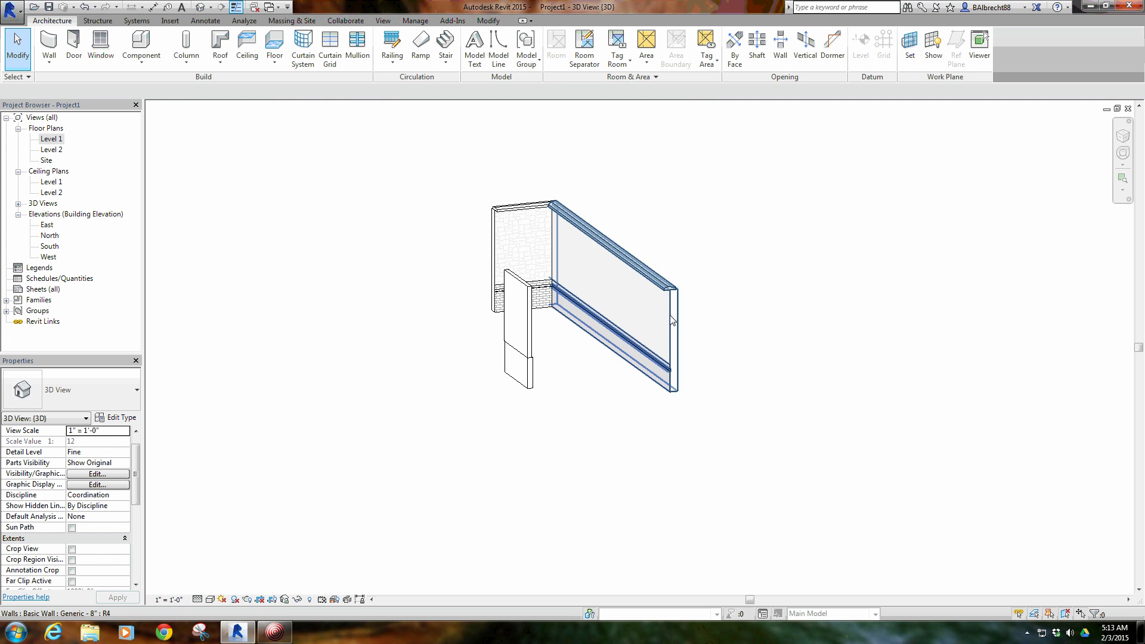
scroll(679, 345, "up", 2)
scroll(678, 345, "up", 3)
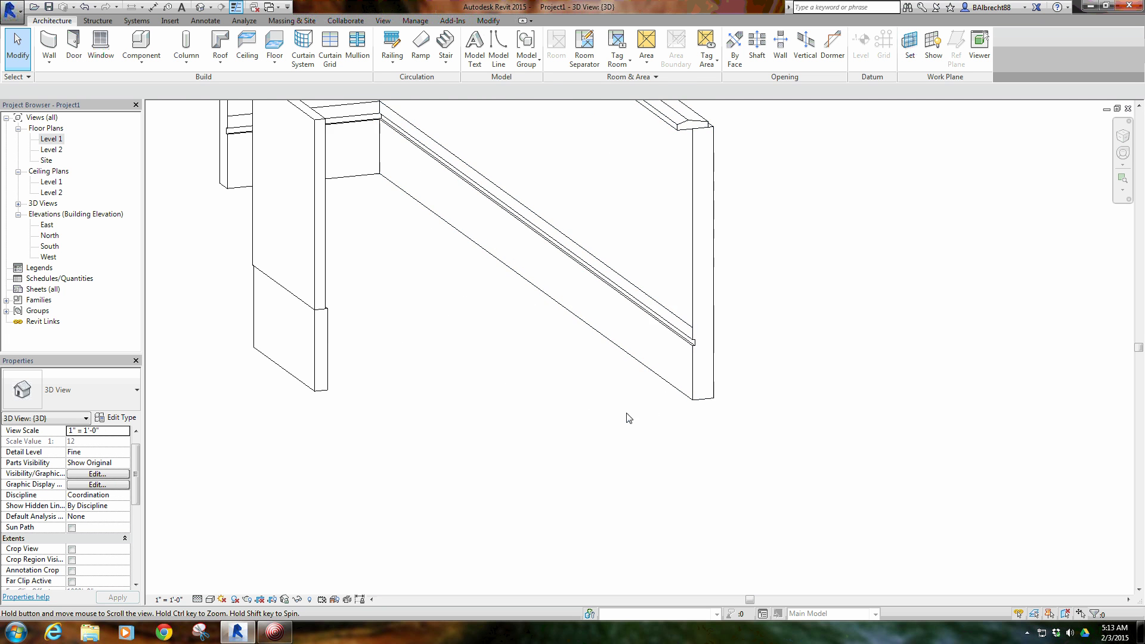
scroll(653, 186, "down", 3)
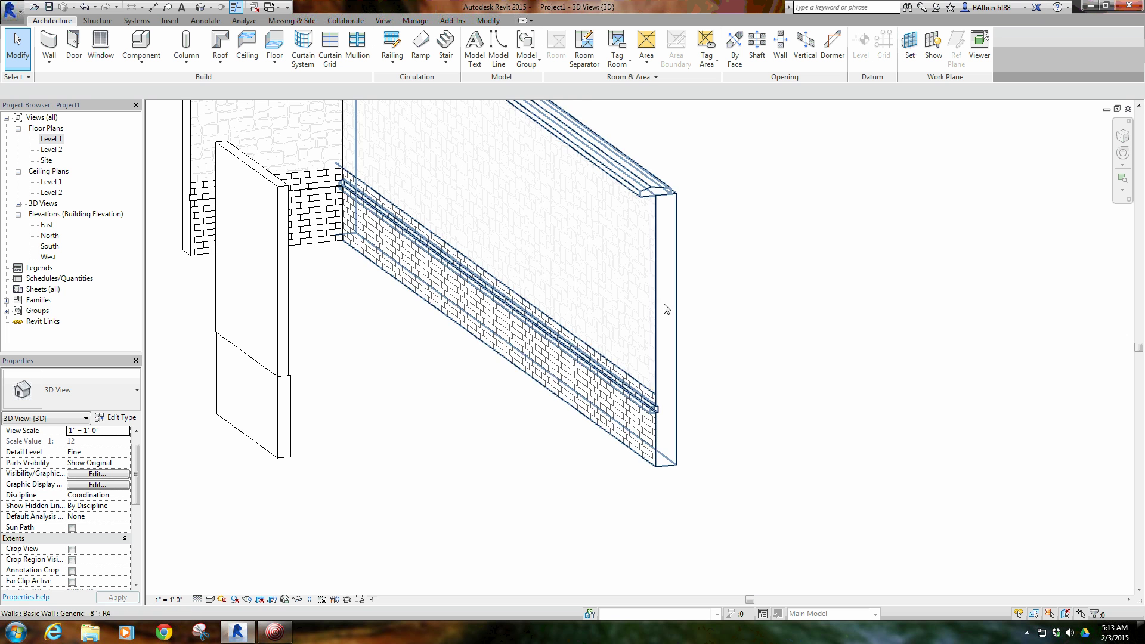
middle_click_drag(526, 447, 561, 445)
scroll(581, 437, "down", 2)
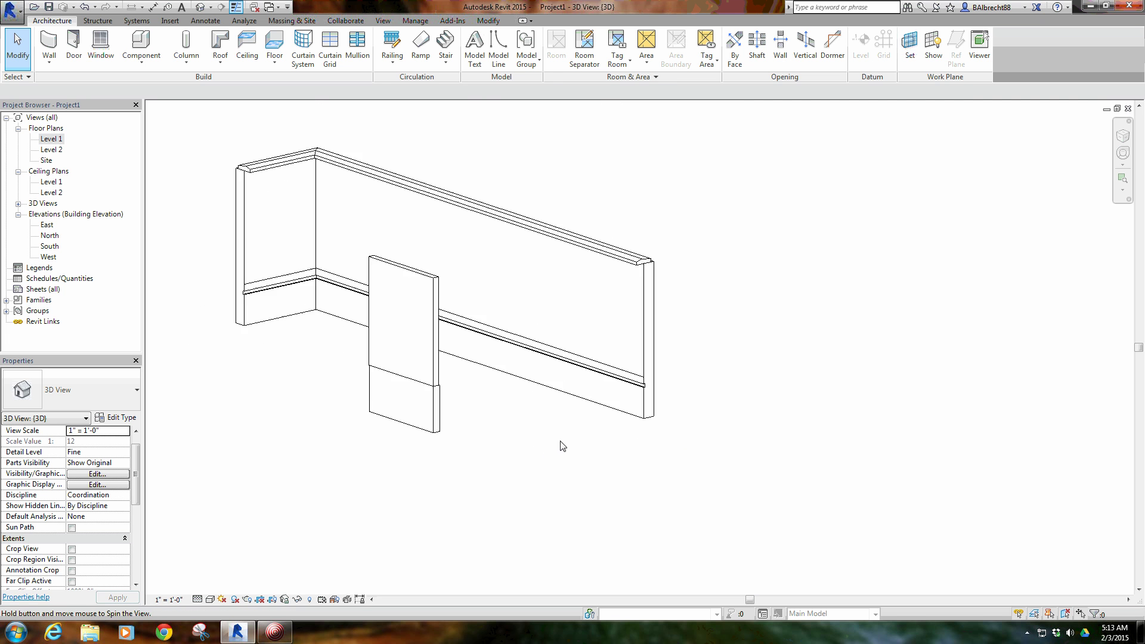
middle_click_drag(555, 275, 481, 437, "shift")
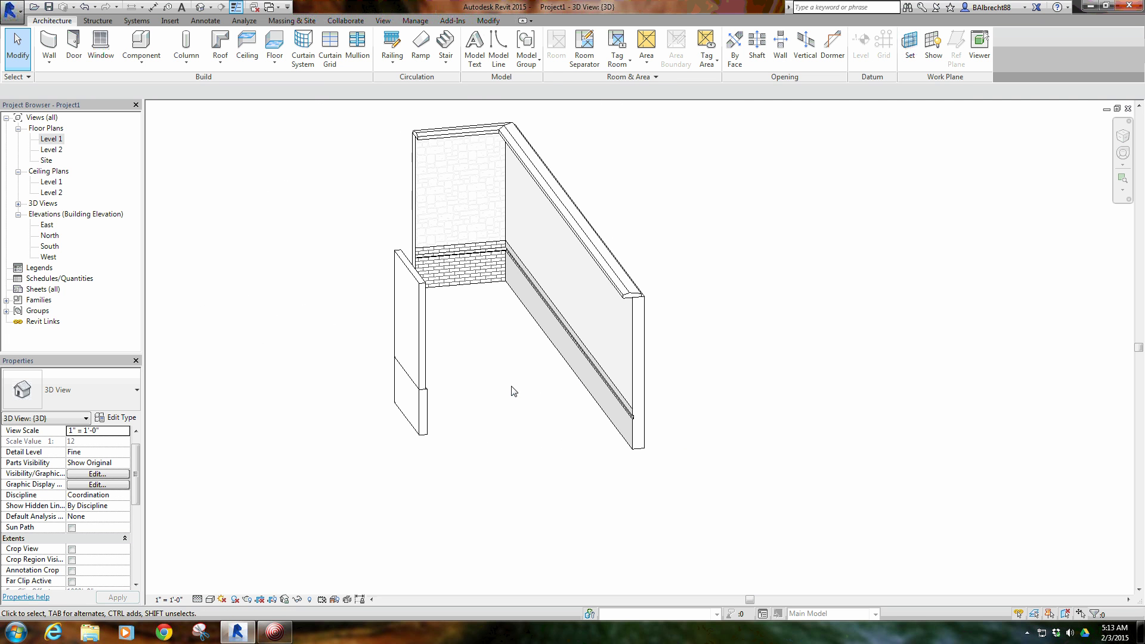
middle_click_drag(514, 391, 445, 332, "shift")
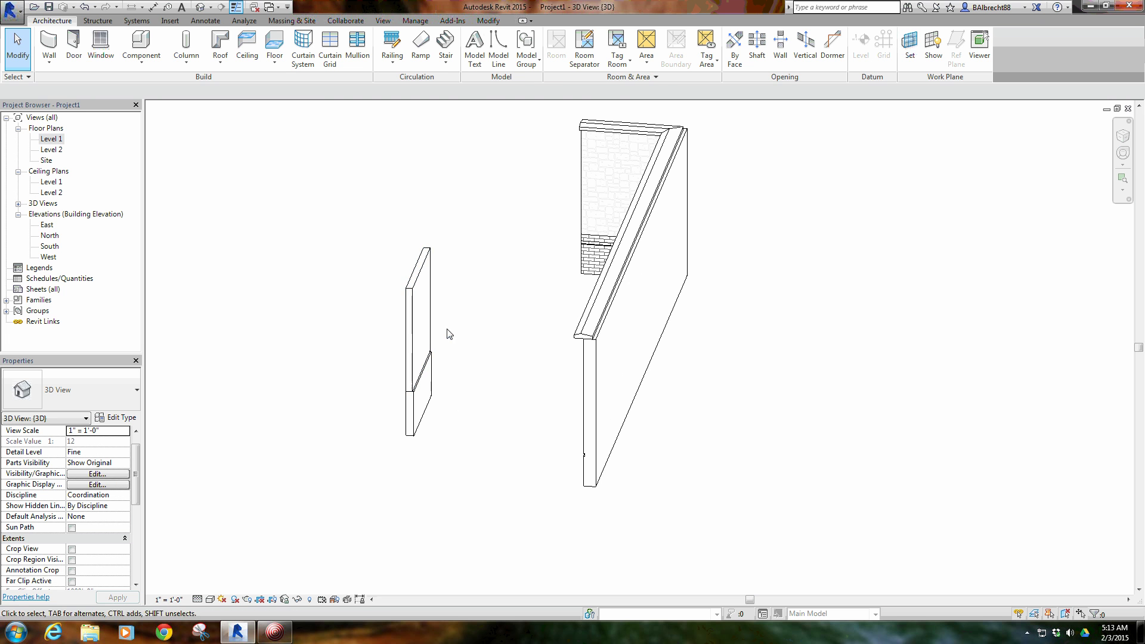
Select the upper 5" wall, the lower 6" wall and the long brick wall in turn to compare them as elements
left_click(439, 334)
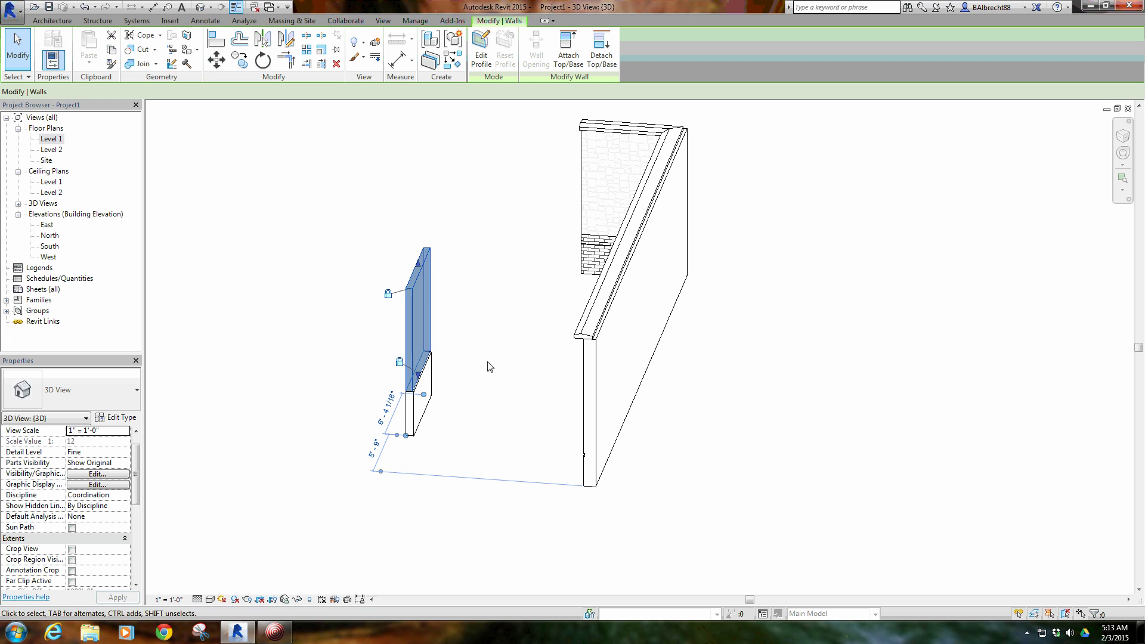
left_click(416, 430)
left_click(458, 421)
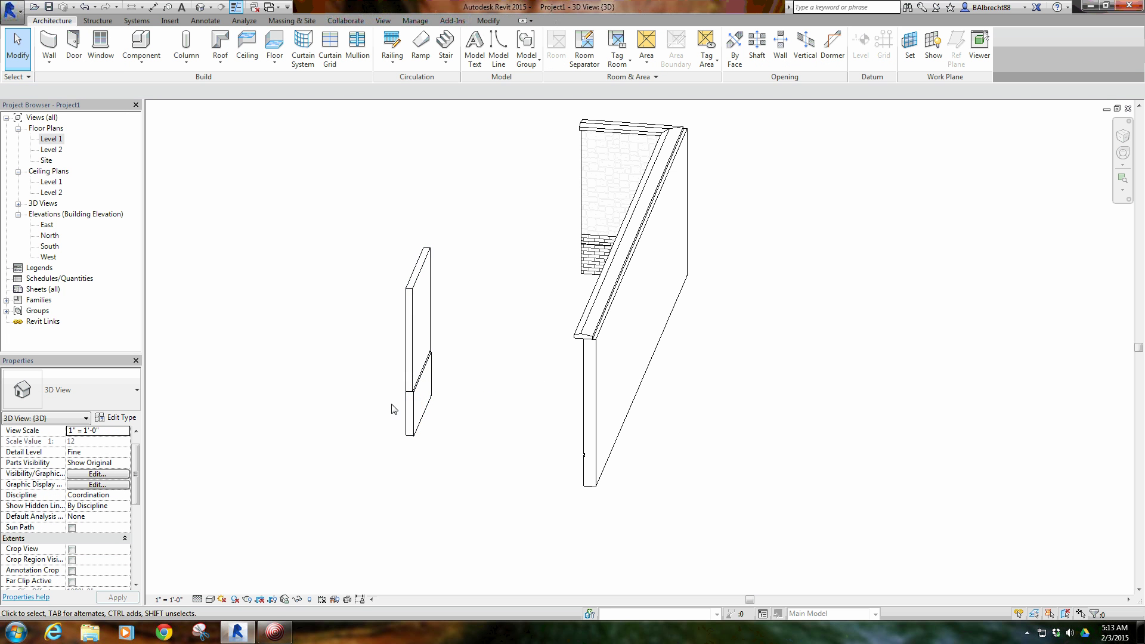
middle_click_drag(392, 409, 614, 309, "shift")
left_click(628, 278)
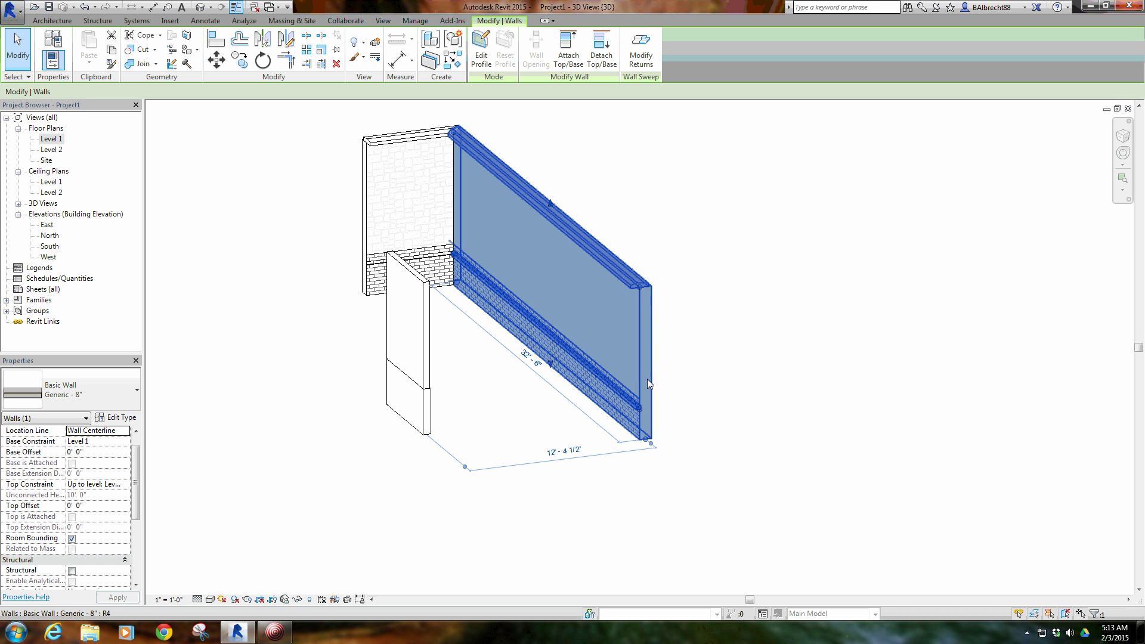
left_click(585, 498)
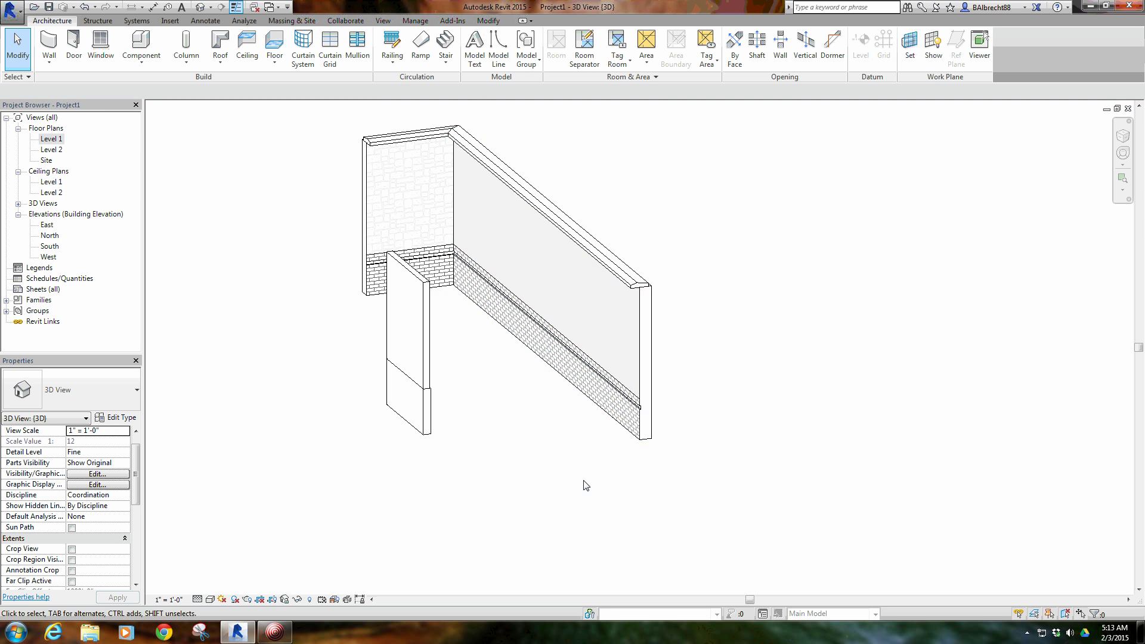
Inspect the upper 5" wall's alignment locks and properties up close
middle_click_drag(583, 483, 470, 432, "shift")
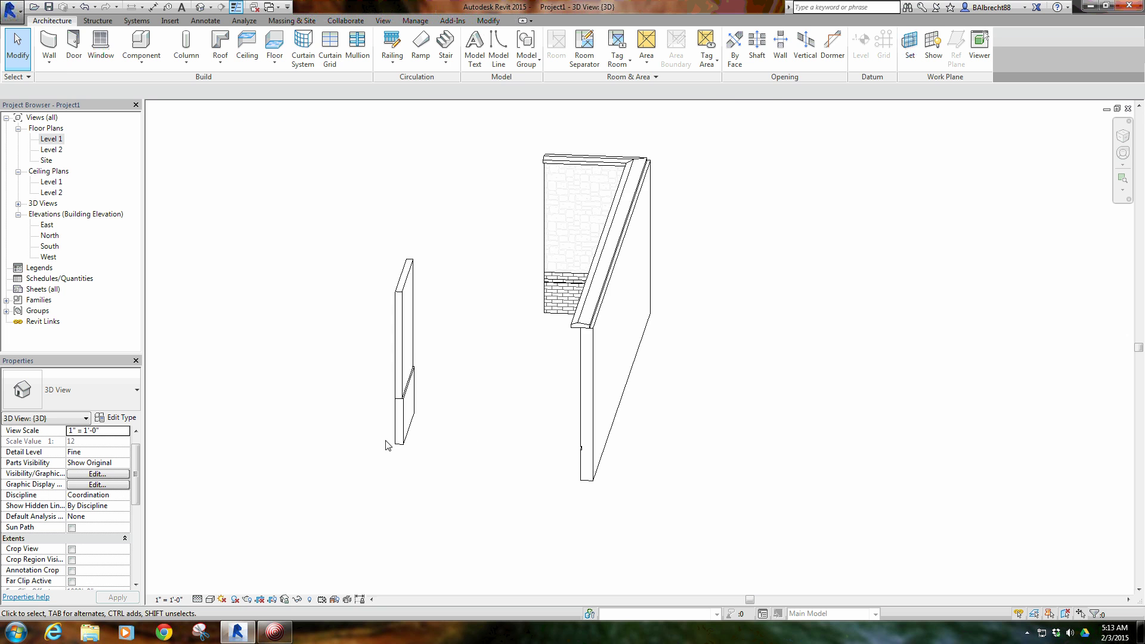
scroll(384, 445, "up", 3)
left_click(413, 297)
left_click(413, 298)
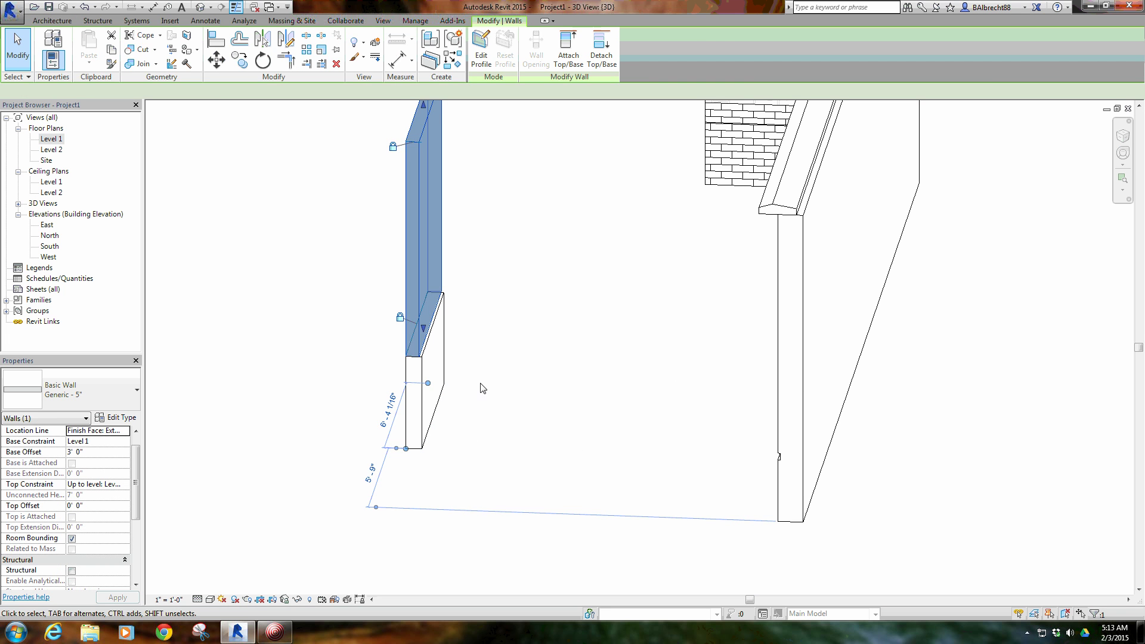
left_click(541, 391)
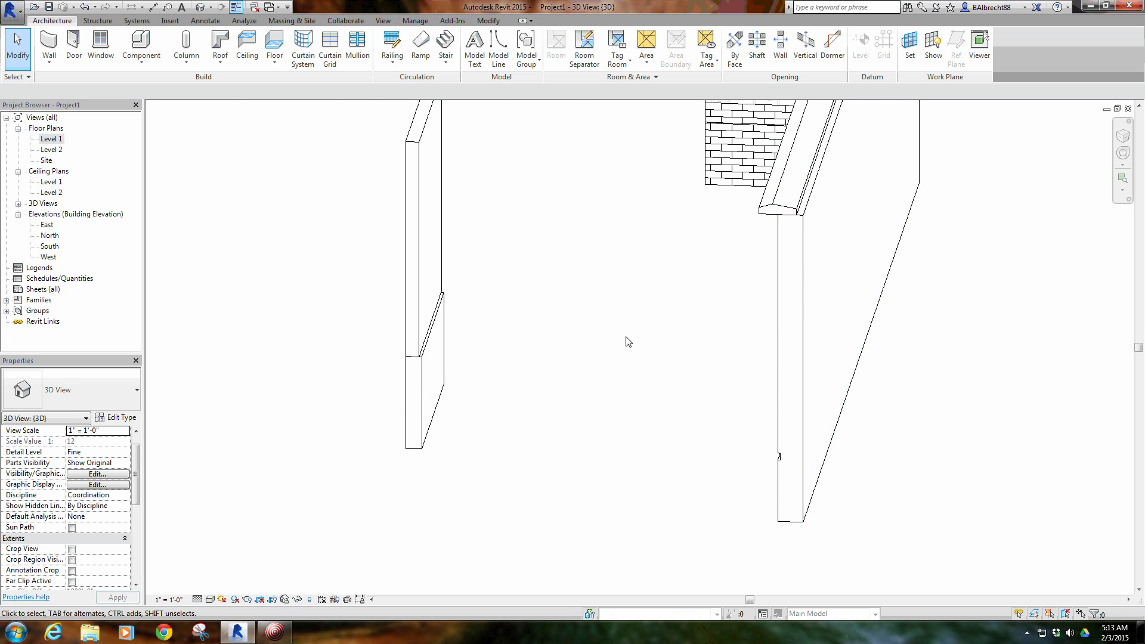
Examine the joint between the stacked walls and the brick wall's sweep and reveal from both sides
middle_click_drag(627, 340, 722, 373, "shift")
middle_click_drag(853, 324, 618, 427, "shift")
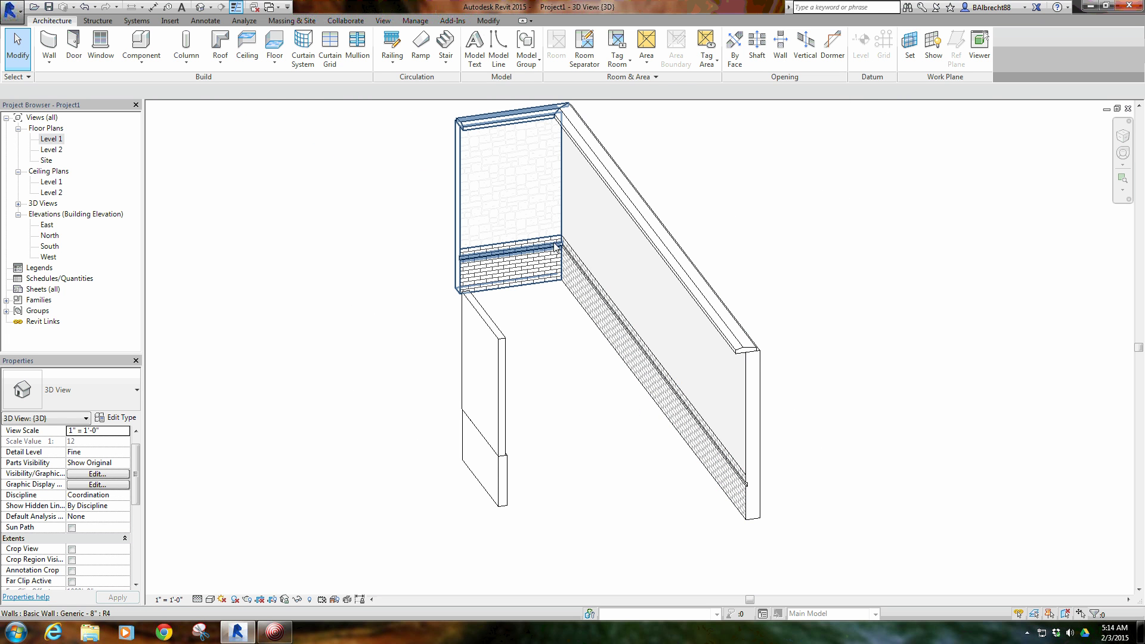
middle_click_drag(557, 247, 442, 495, "shift")
scroll(491, 518, "up", 2)
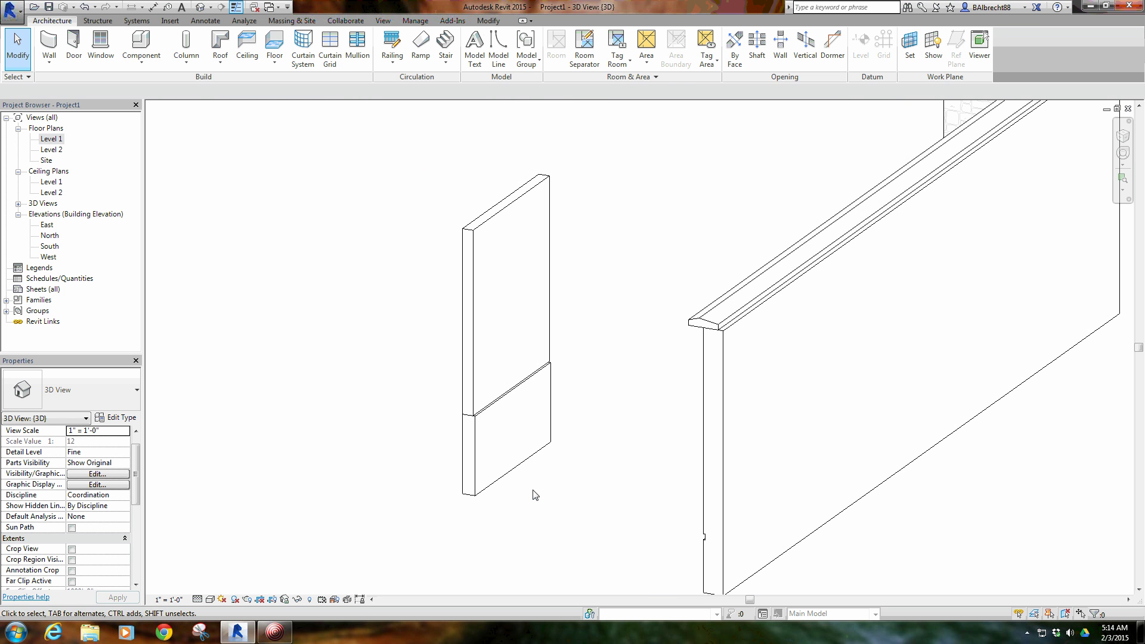
middle_click_drag(534, 495, 785, 315, "shift")
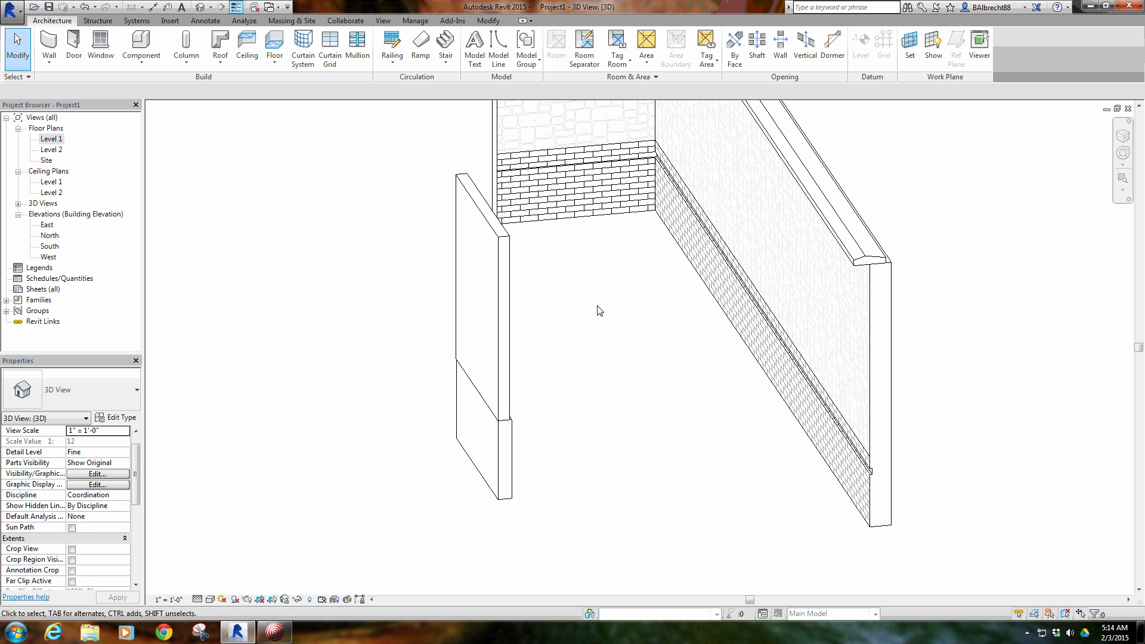
middle_click_drag(639, 368, 540, 393, "shift")
scroll(439, 185, "down", 4)
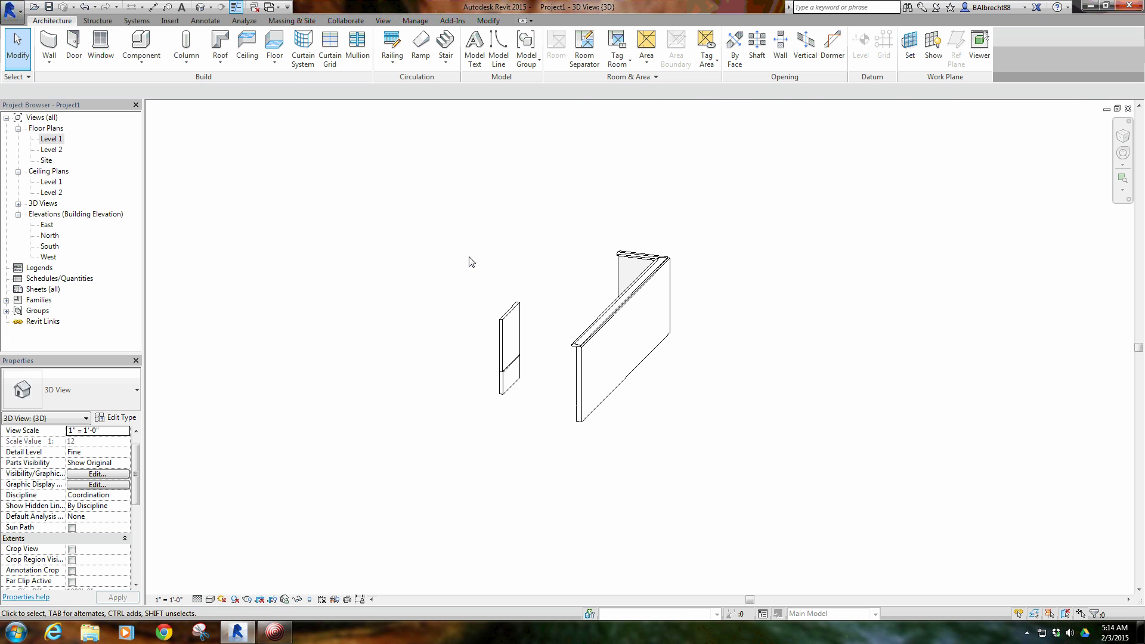
Check the selection of all walls together and of the upper 5" wall on its own
left_click_drag(443, 207, 706, 476)
left_click(484, 435)
left_click(517, 375)
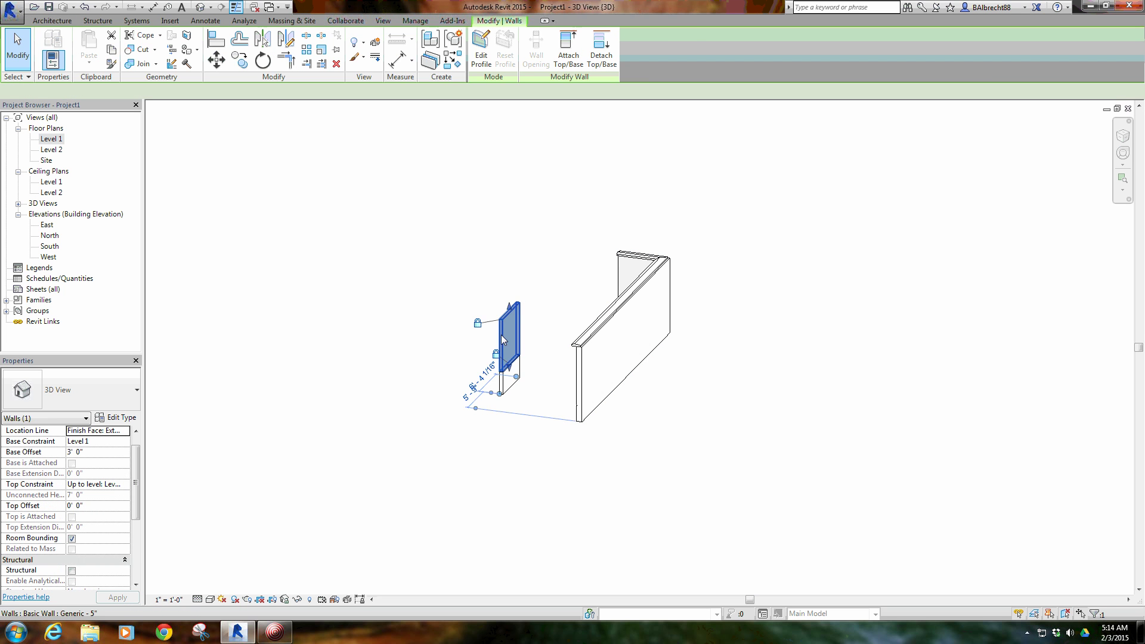
left_click(504, 412)
scroll(452, 402, "up", 2)
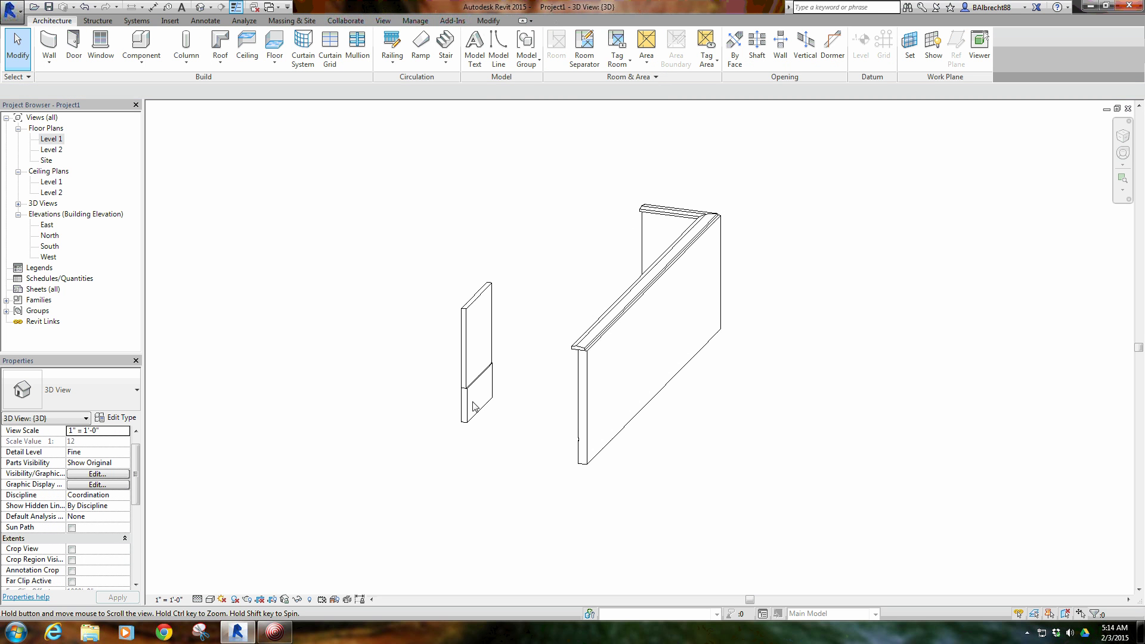
Try to duplicate the Generic - 5" wall type from its type properties, then cancel the copy and leave the Wall command
left_click(49, 45)
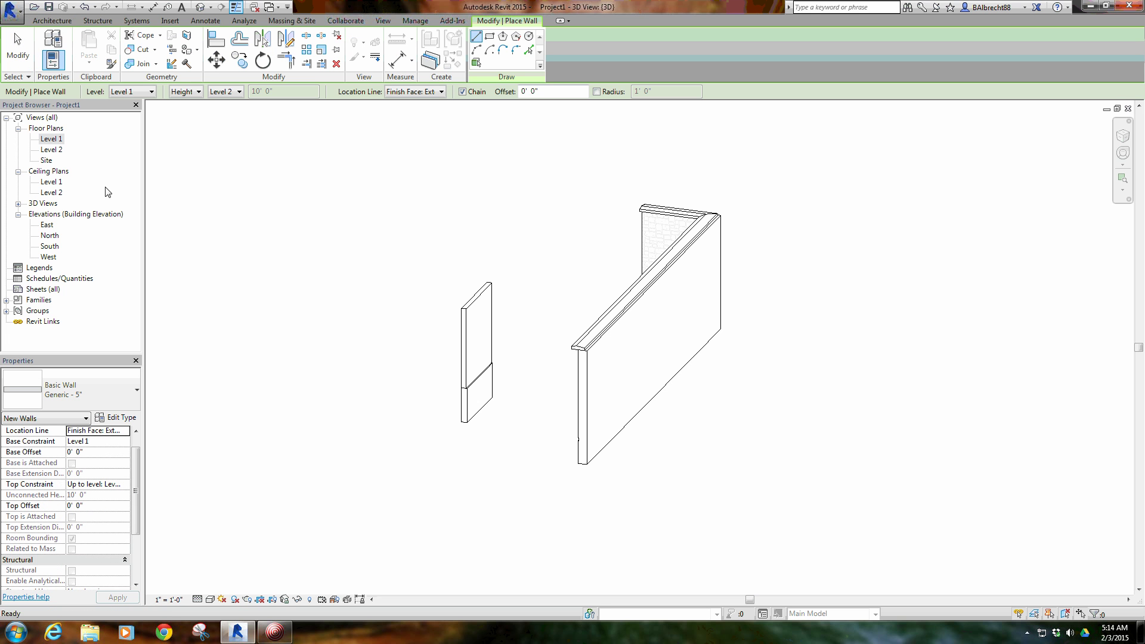
middle_click_drag(390, 312, 349, 317)
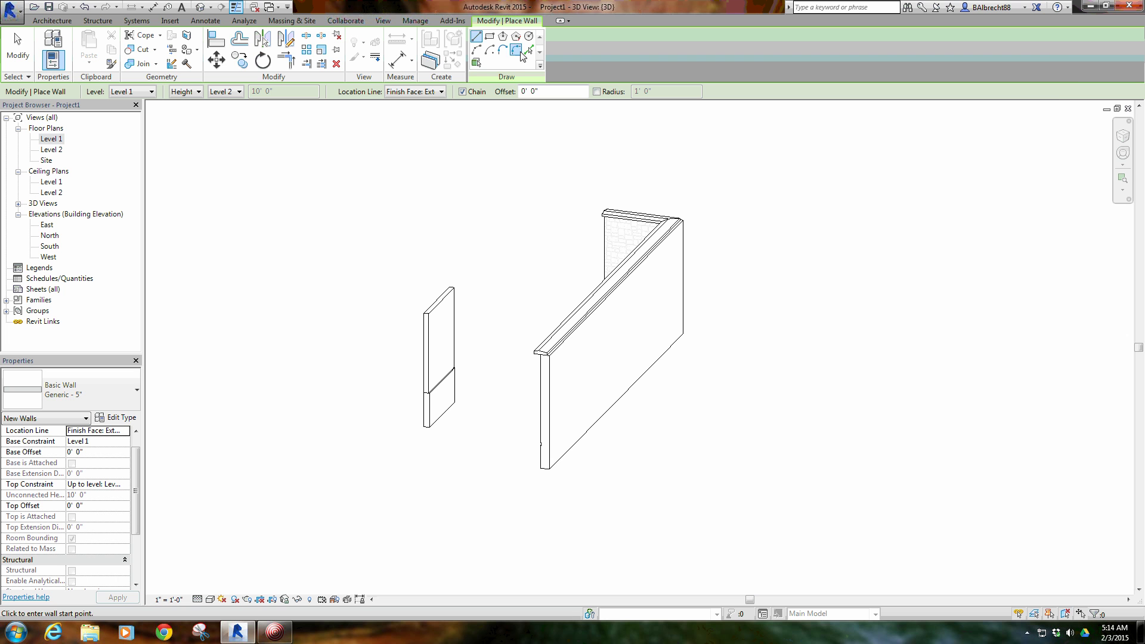
left_click(116, 417)
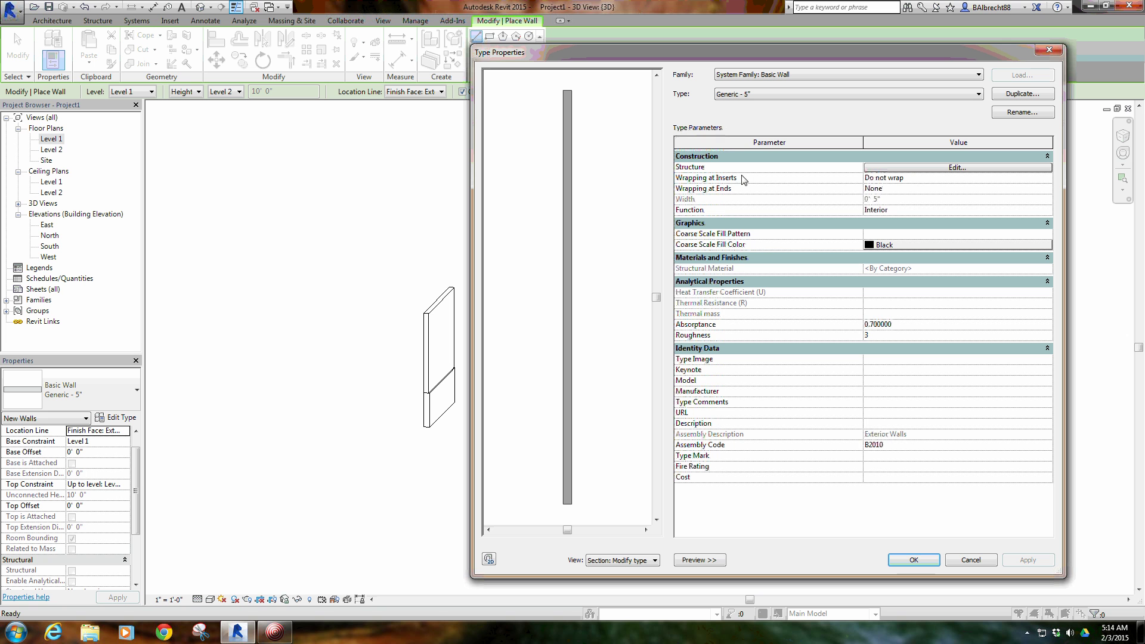
left_click(1021, 95)
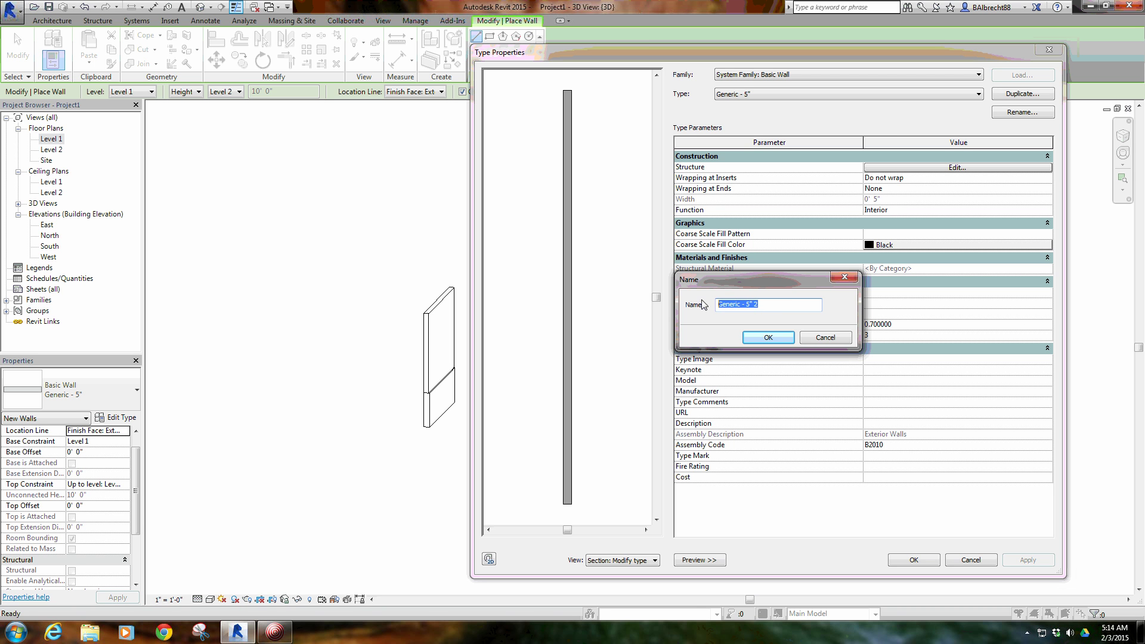
left_click(825, 338)
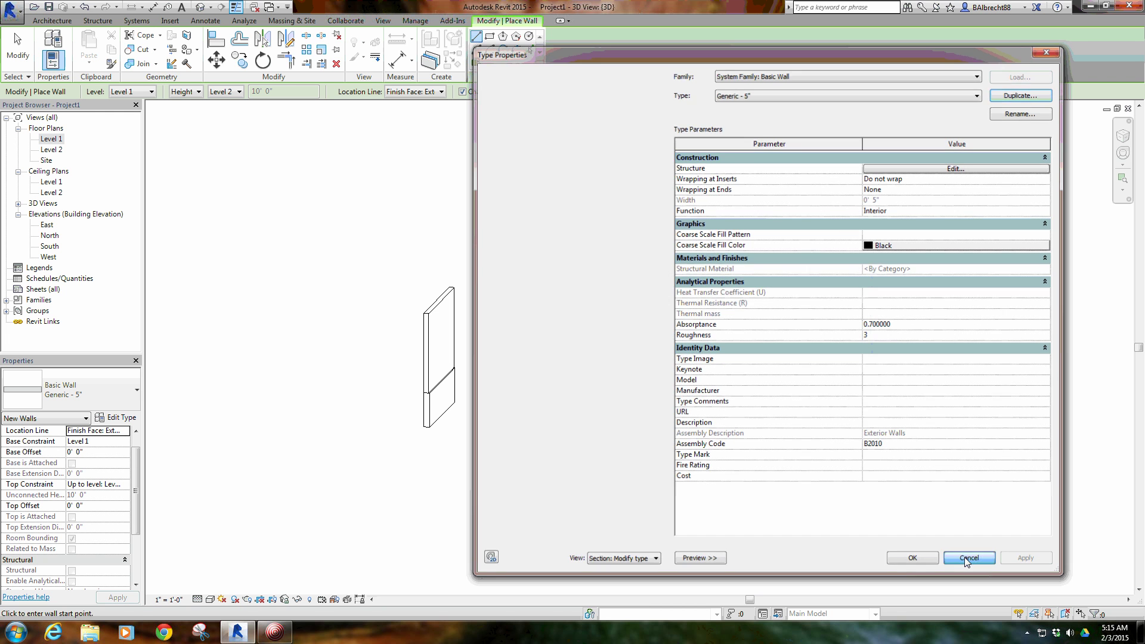
left_click(966, 562)
right_click(464, 413)
left_click(500, 402)
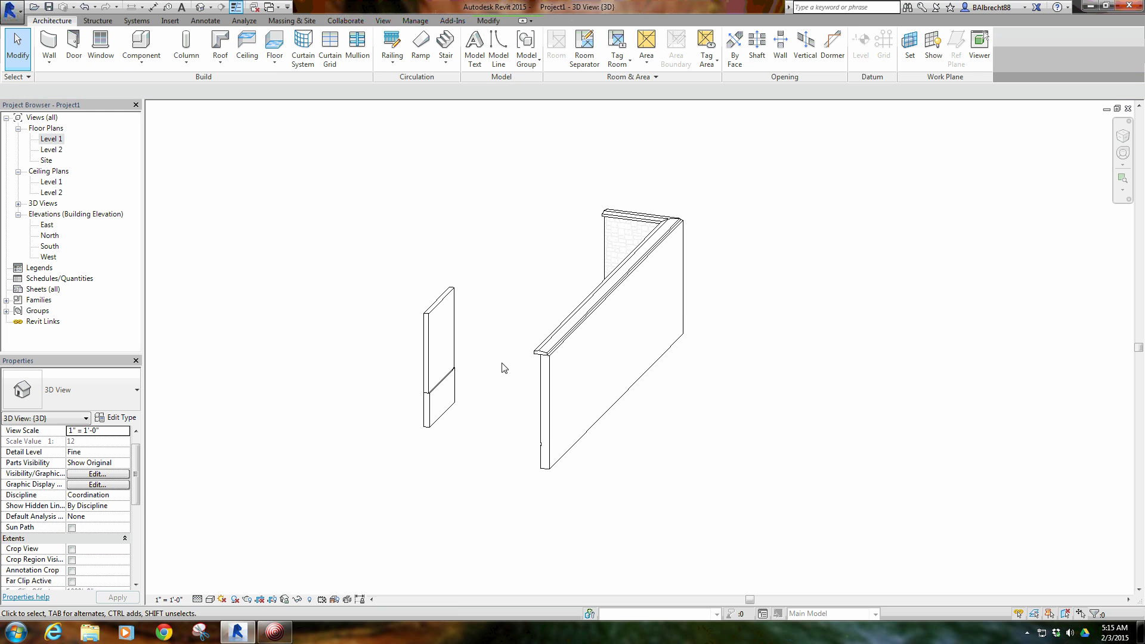
middle_click_drag(519, 289, 706, 362, "shift")
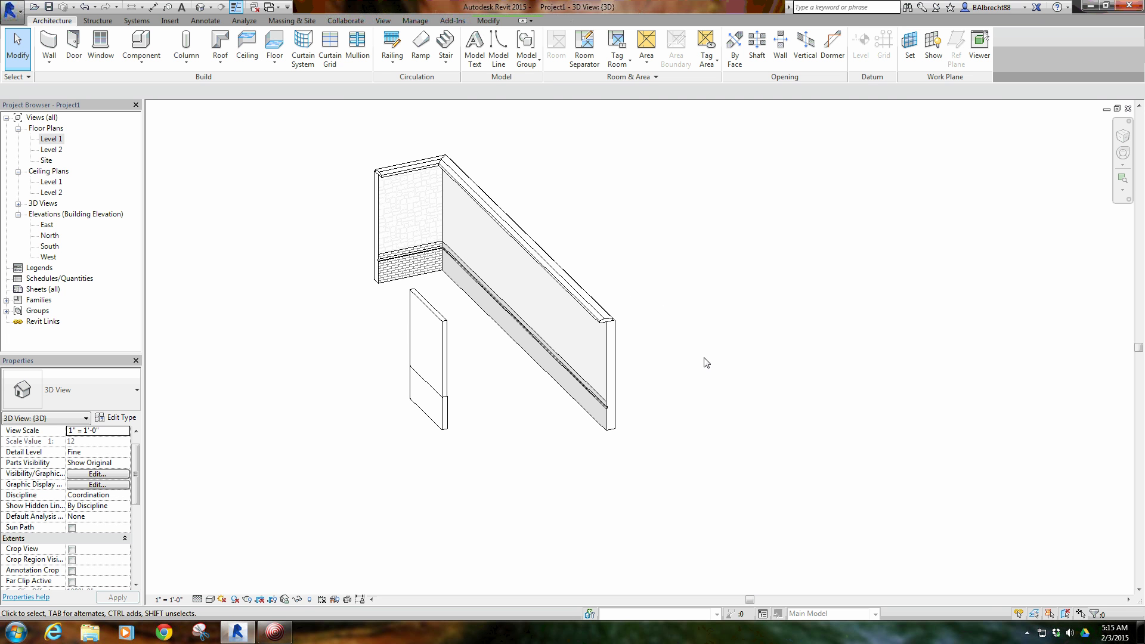